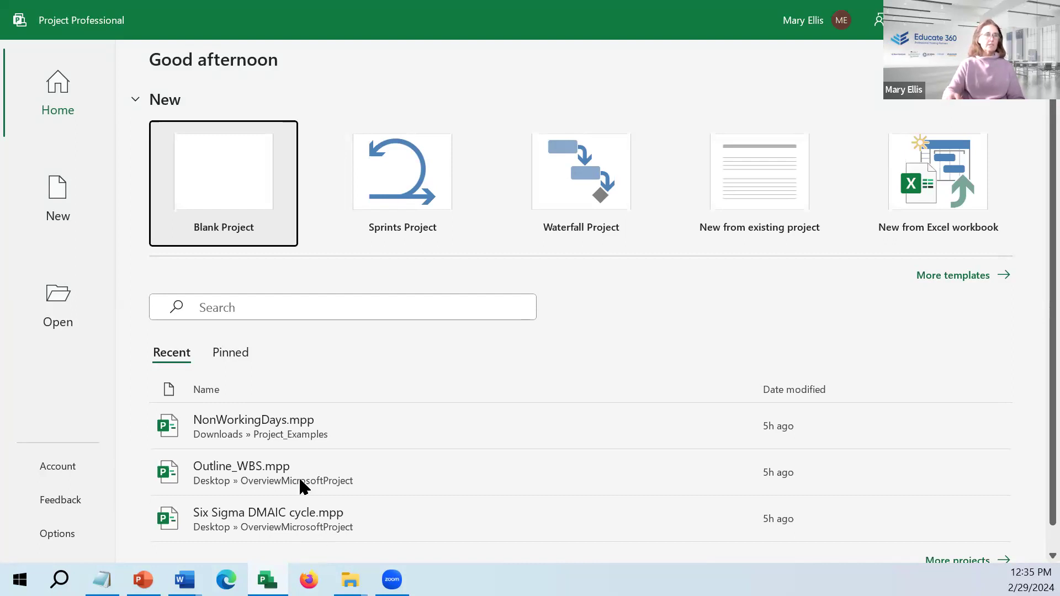
Step: Create a blank project and set new tasks to be Auto Scheduled
click(223, 161)
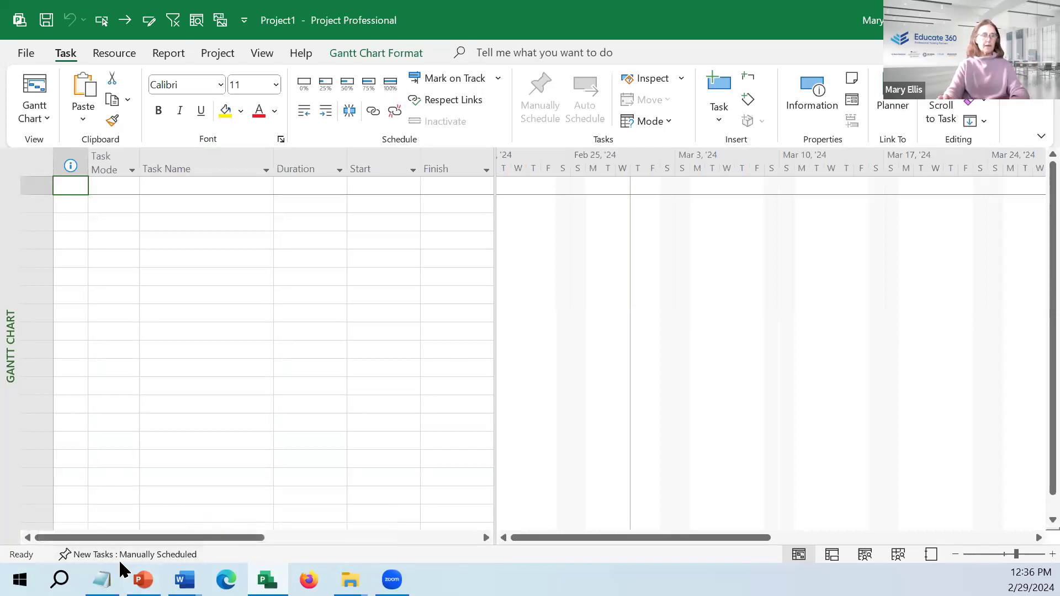
click(82, 555)
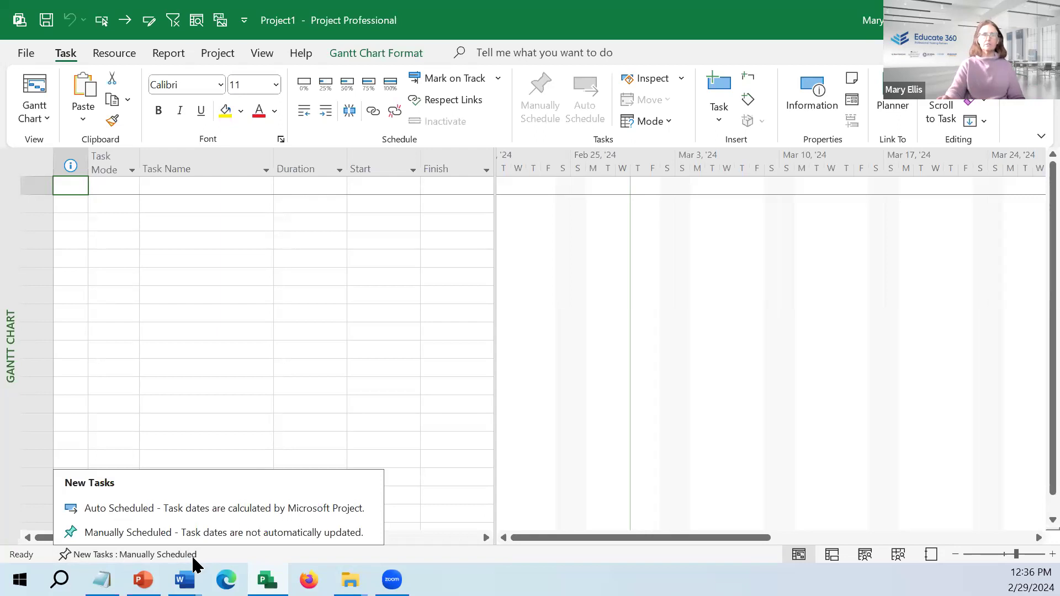
click(140, 511)
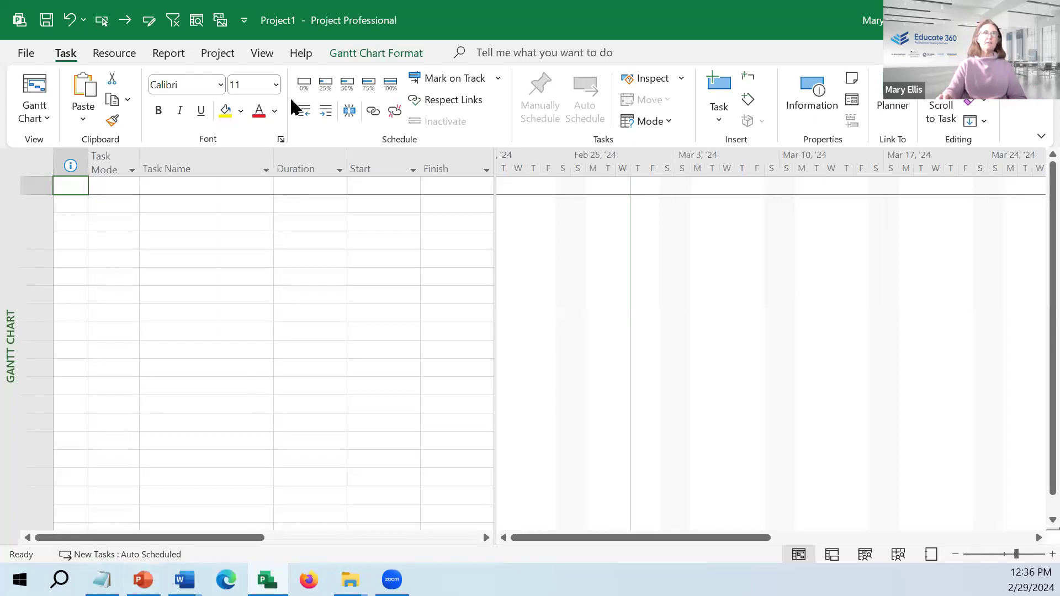
click(223, 56)
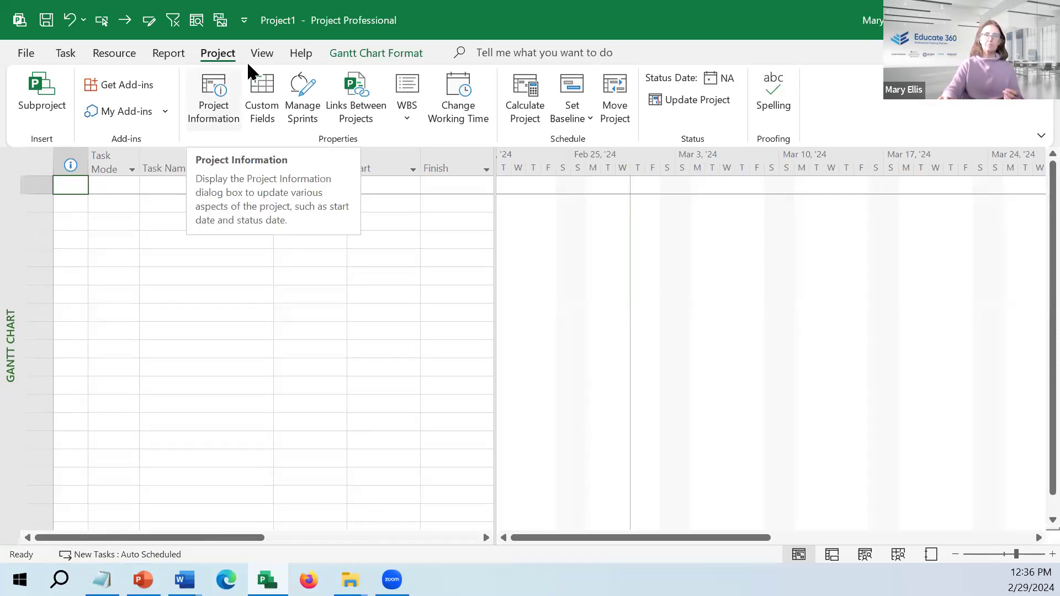
click(450, 100)
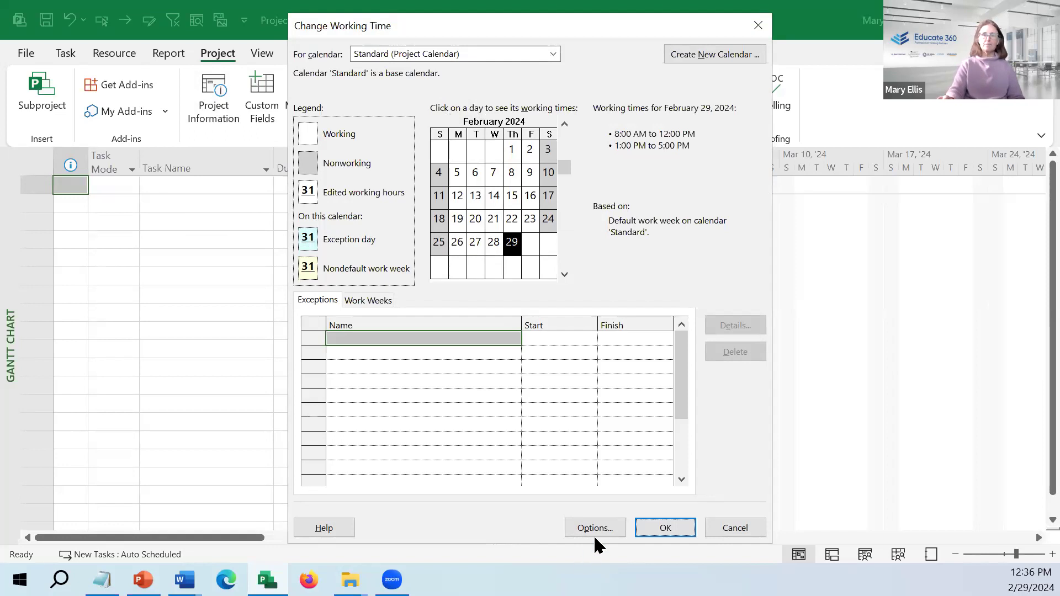
click(741, 525)
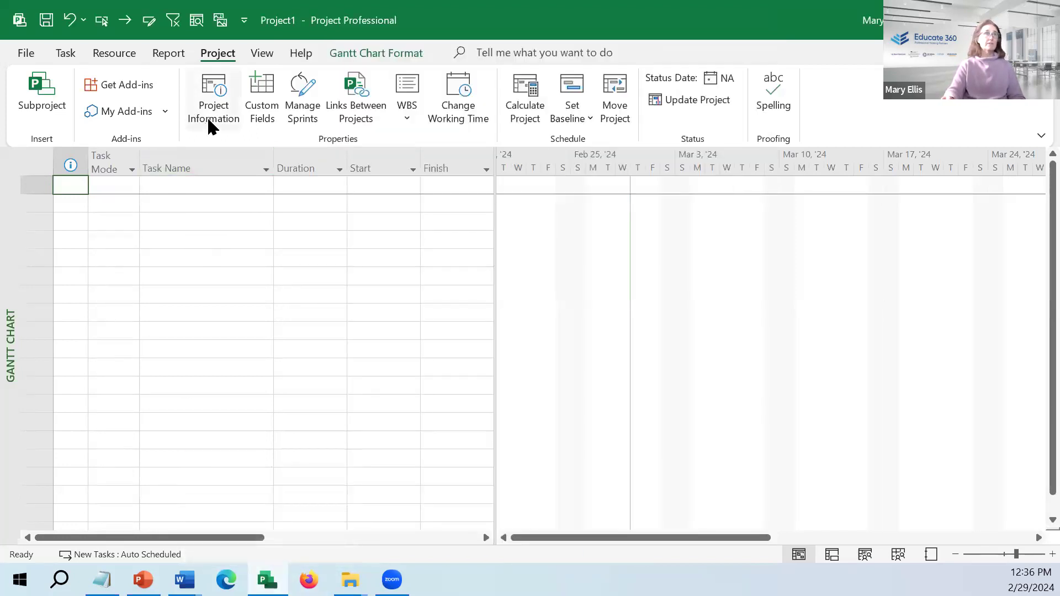
Step: Set the project's start date to Tue 3/5/2024 in the project information, keeping the Standard calendar
click(213, 113)
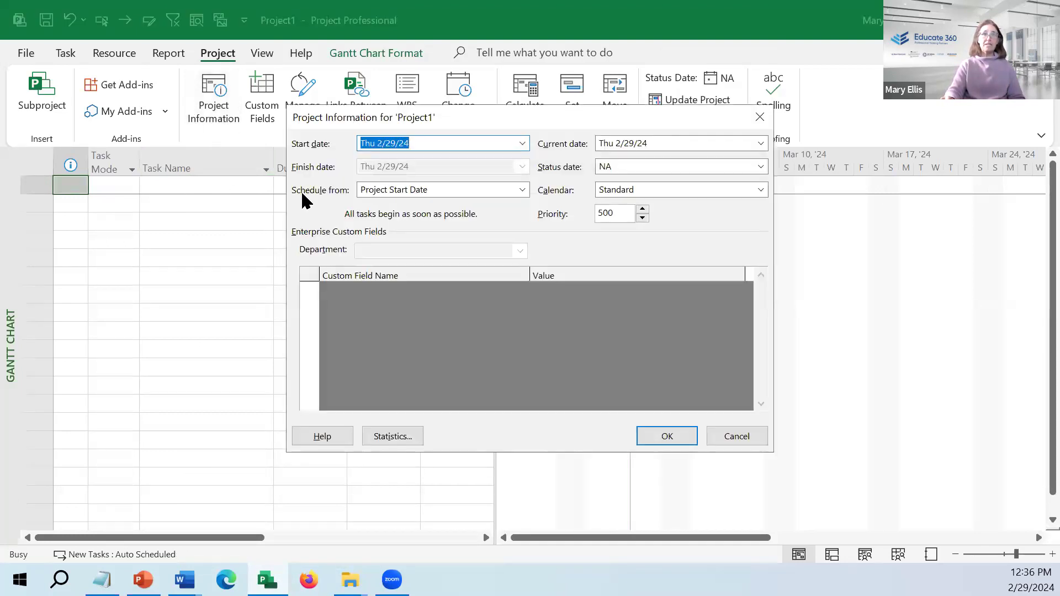
click(631, 187)
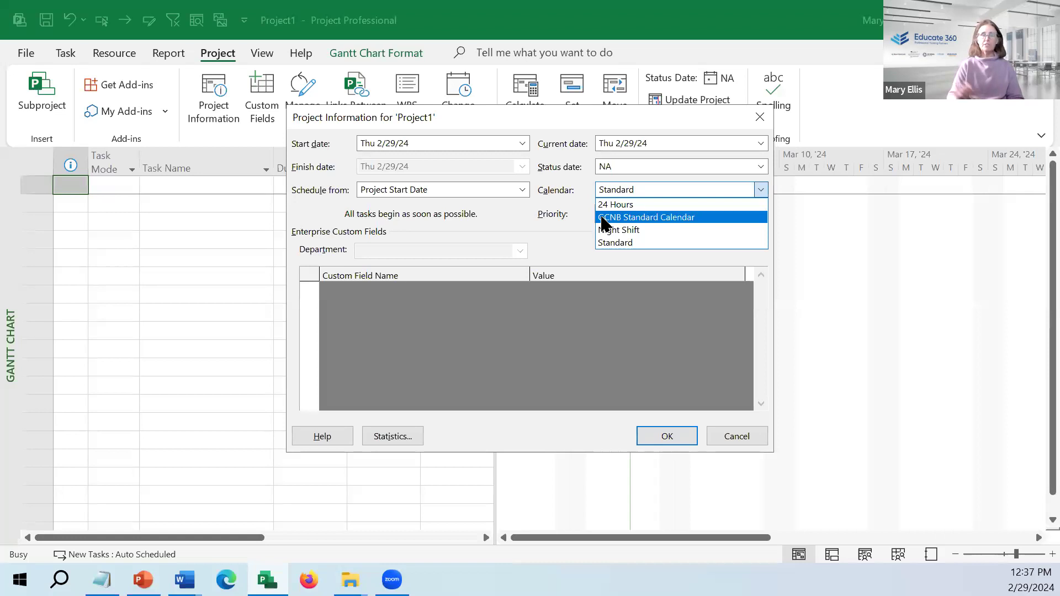
click(328, 136)
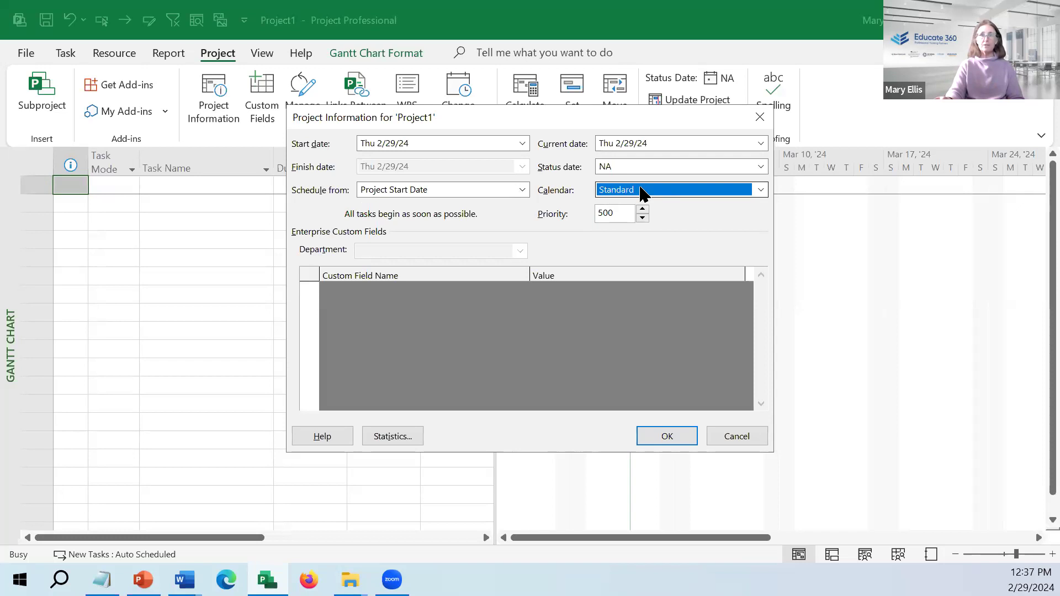
click(522, 143)
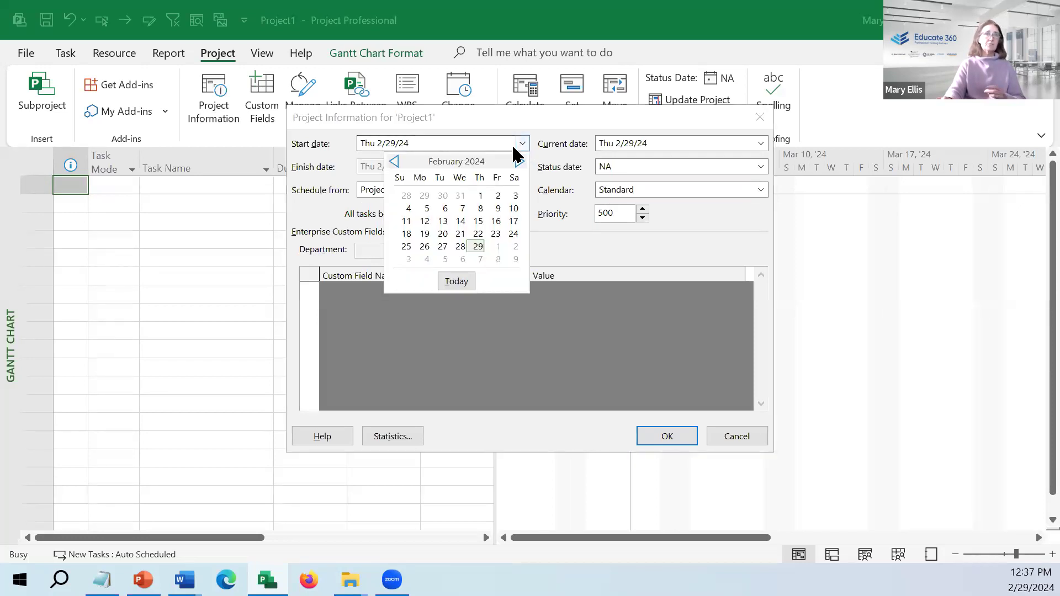
click(443, 257)
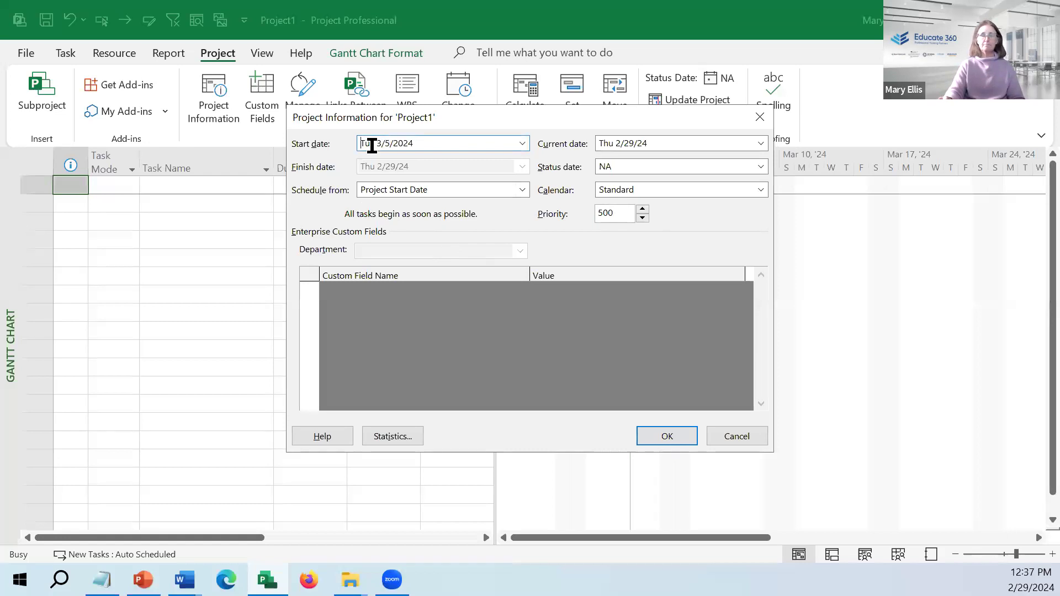
click(664, 436)
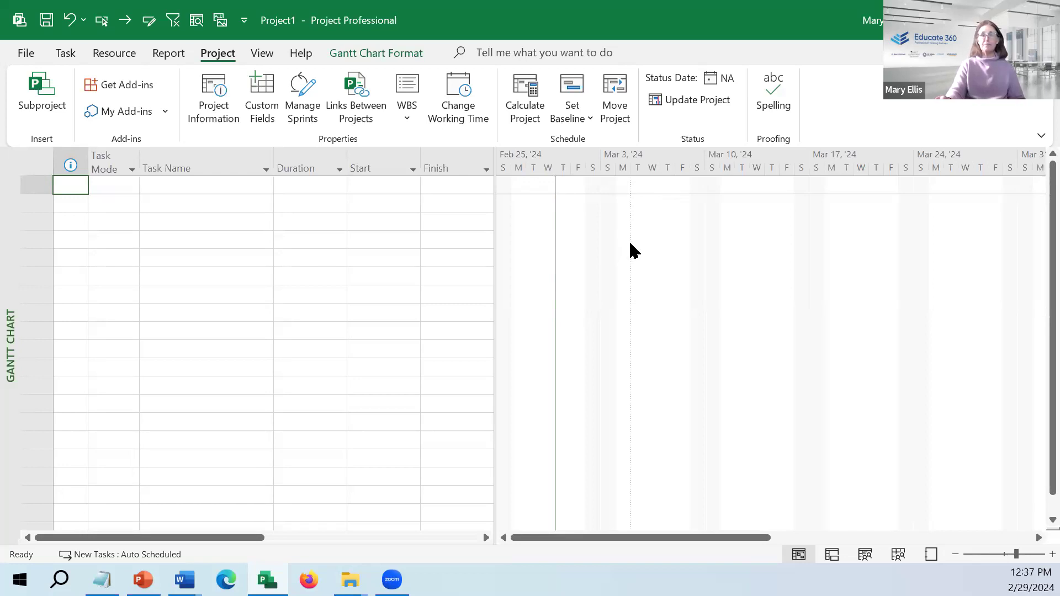
Step: Set the week to start on Monday in the schedule options reached from the working time settings
click(472, 102)
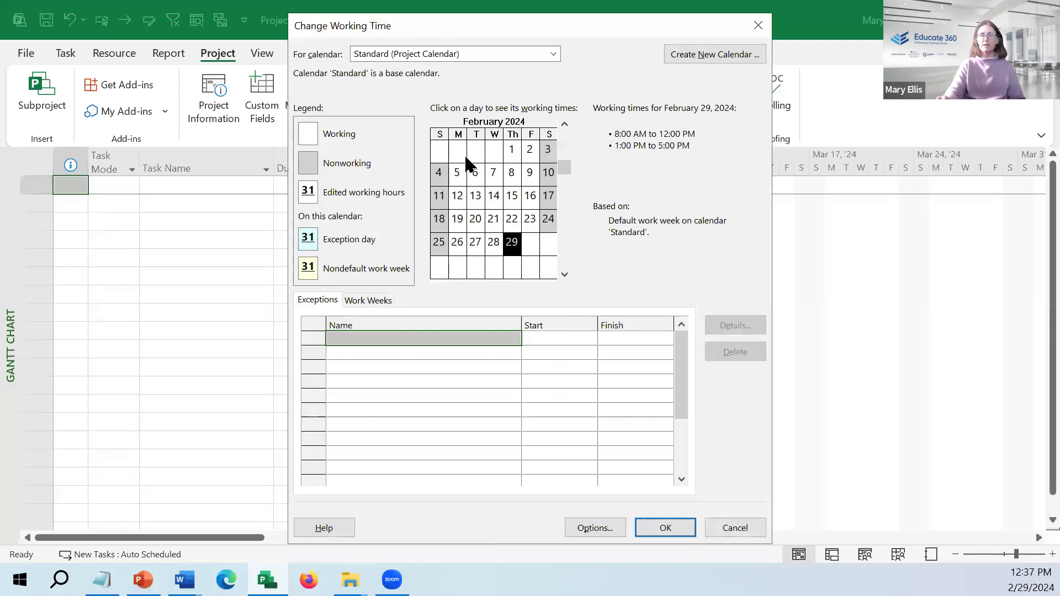
click(602, 529)
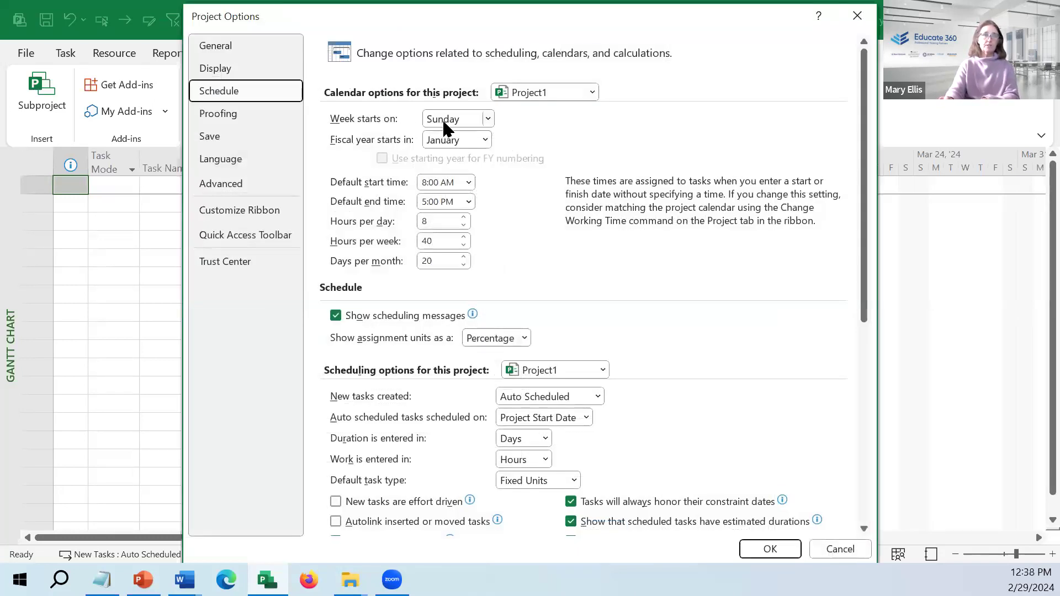
drag(499, 19, 334, 42)
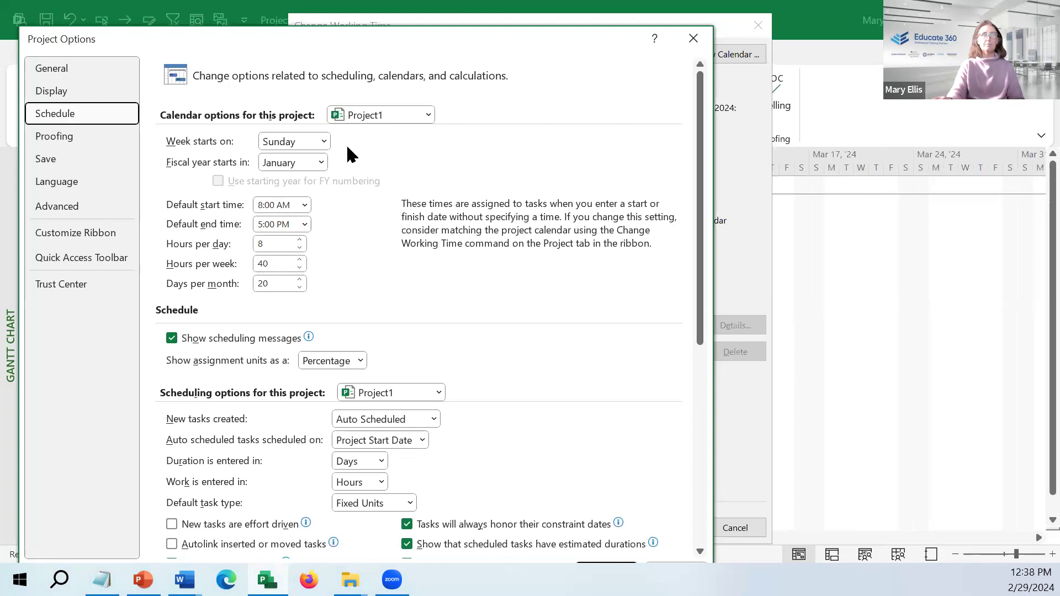
click(324, 145)
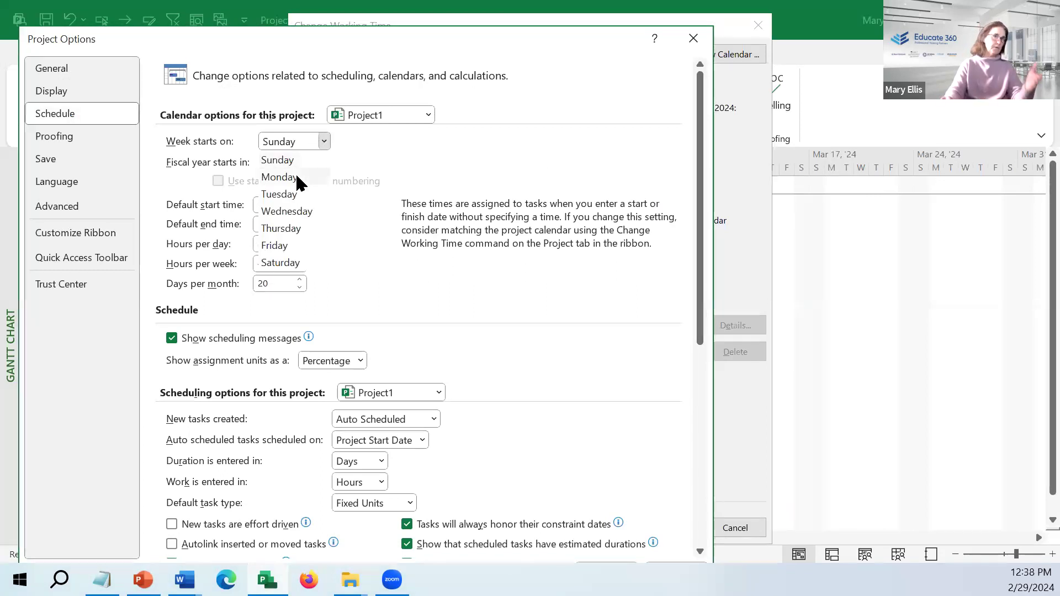
click(296, 174)
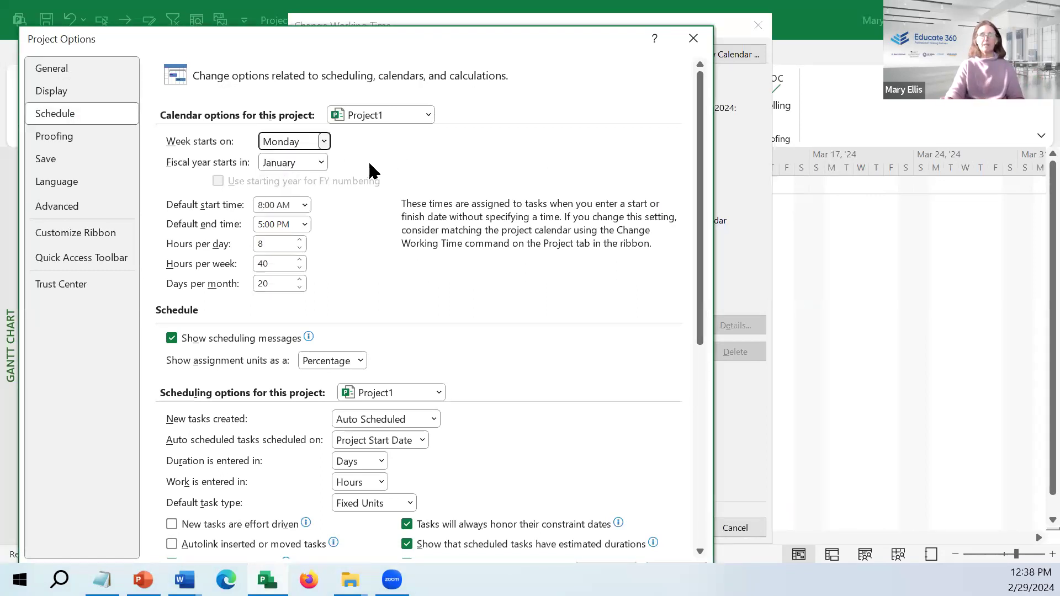
Step: Review the default start time and hours per day, keep them, and apply the schedule options and working time settings
click(304, 205)
click(382, 183)
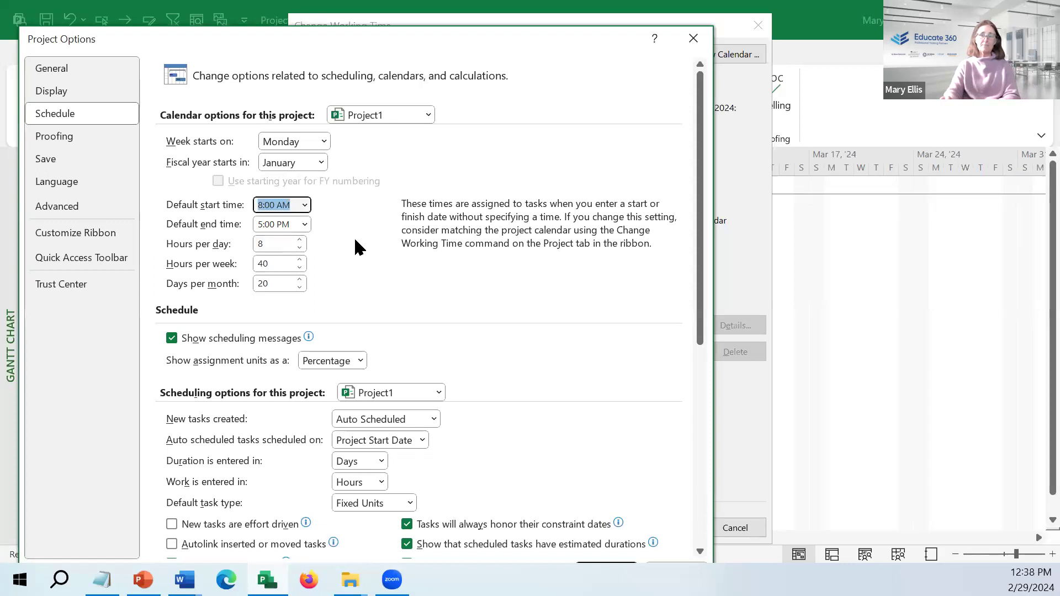
double_click(264, 242)
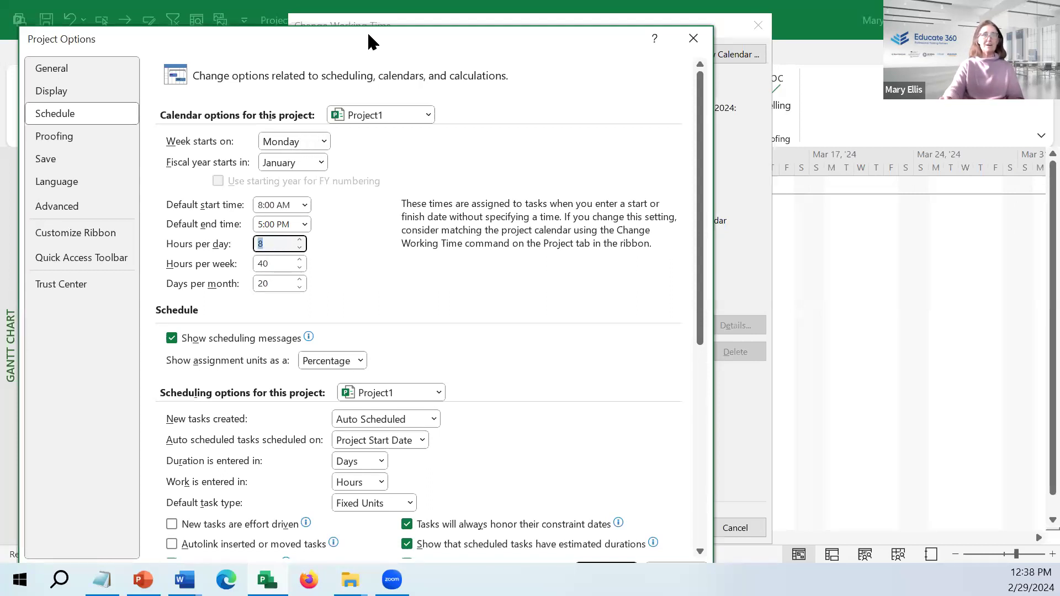
drag(369, 33, 371, 8)
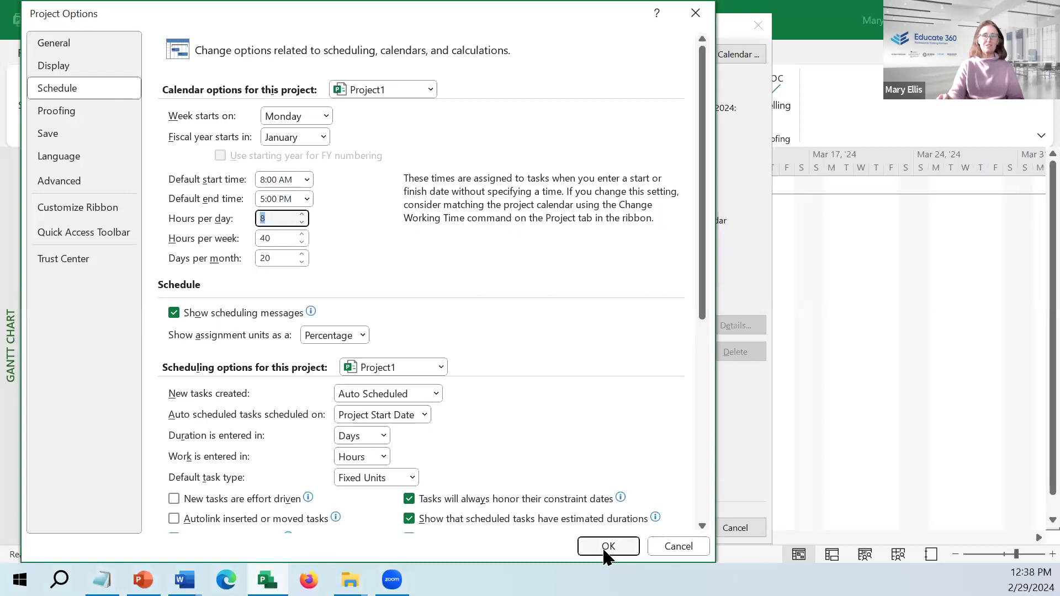
click(608, 547)
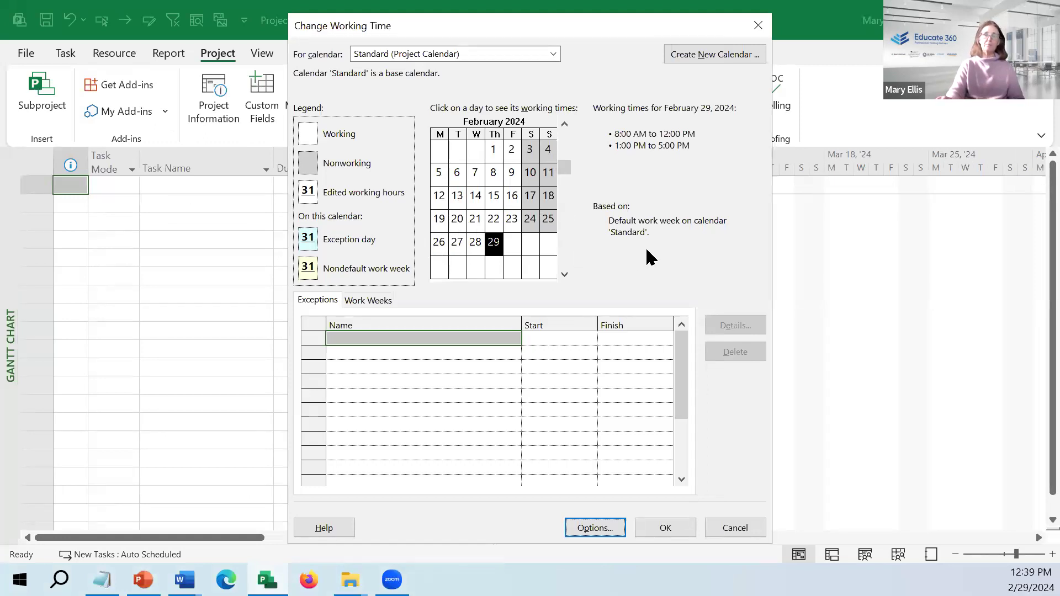
click(661, 528)
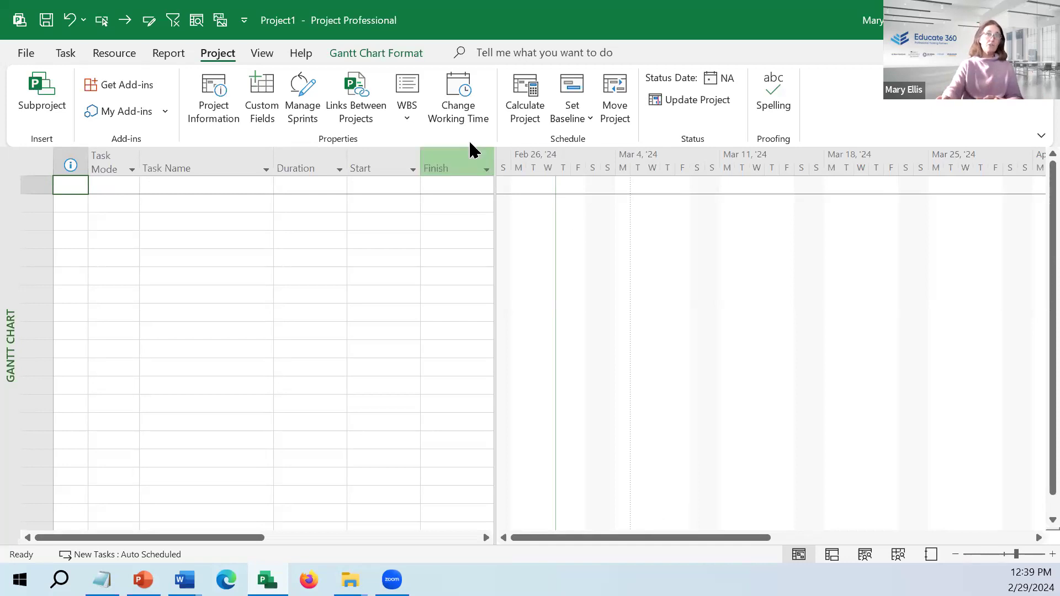
Step: Add a nonworking exception named "New years" on January 1, 2024 to the Standard project calendar
click(459, 107)
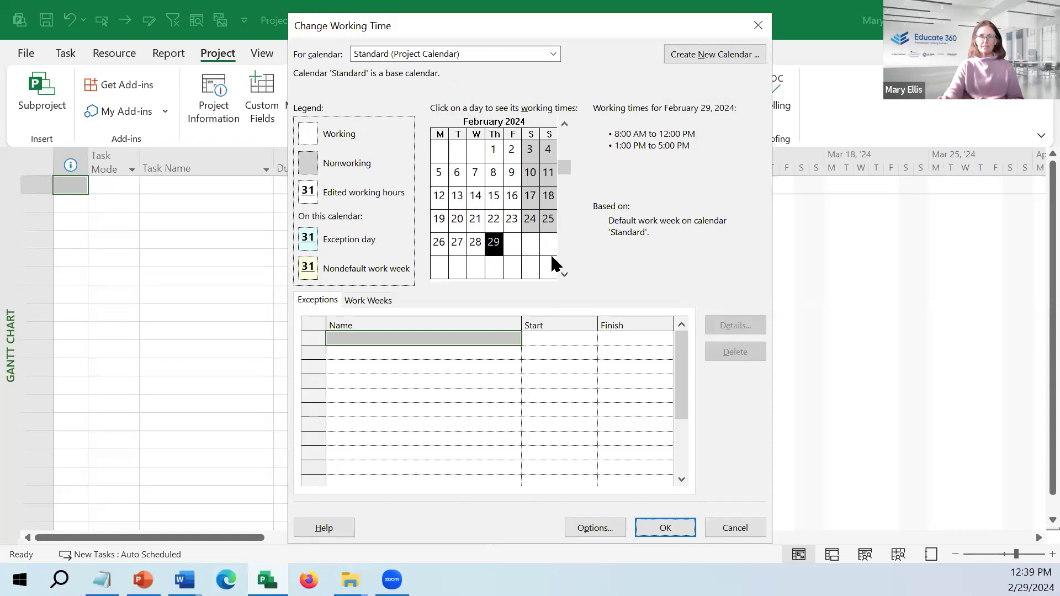
click(565, 125)
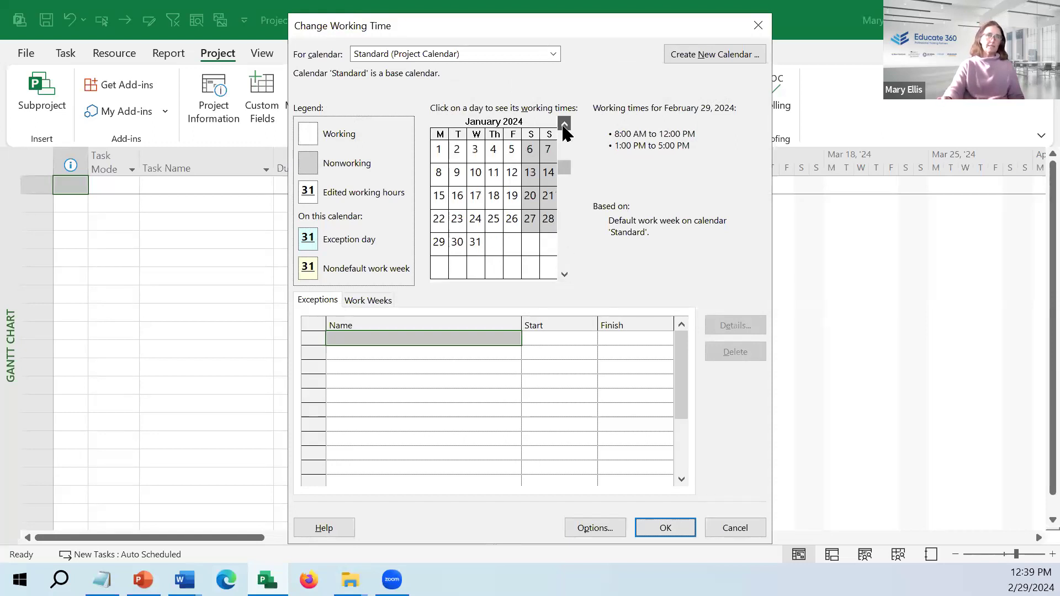
click(446, 147)
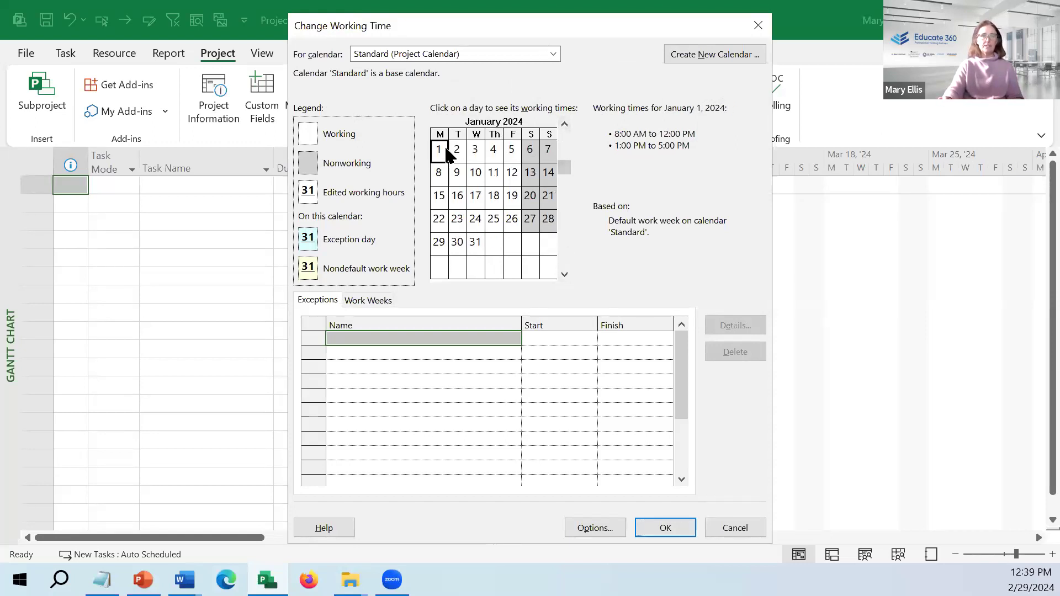
click(434, 336)
text(New years)
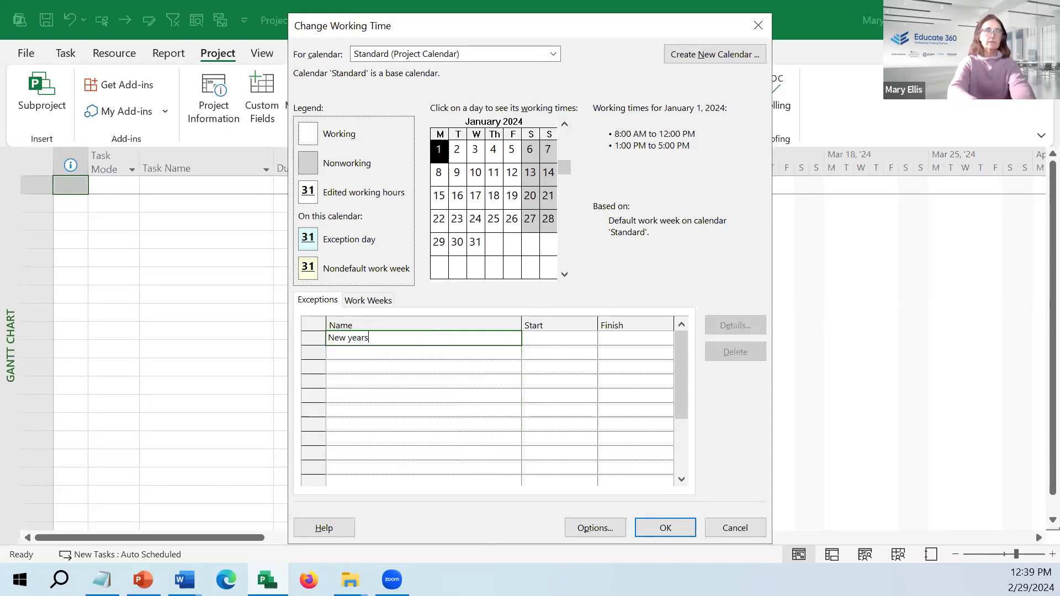
key(Return)
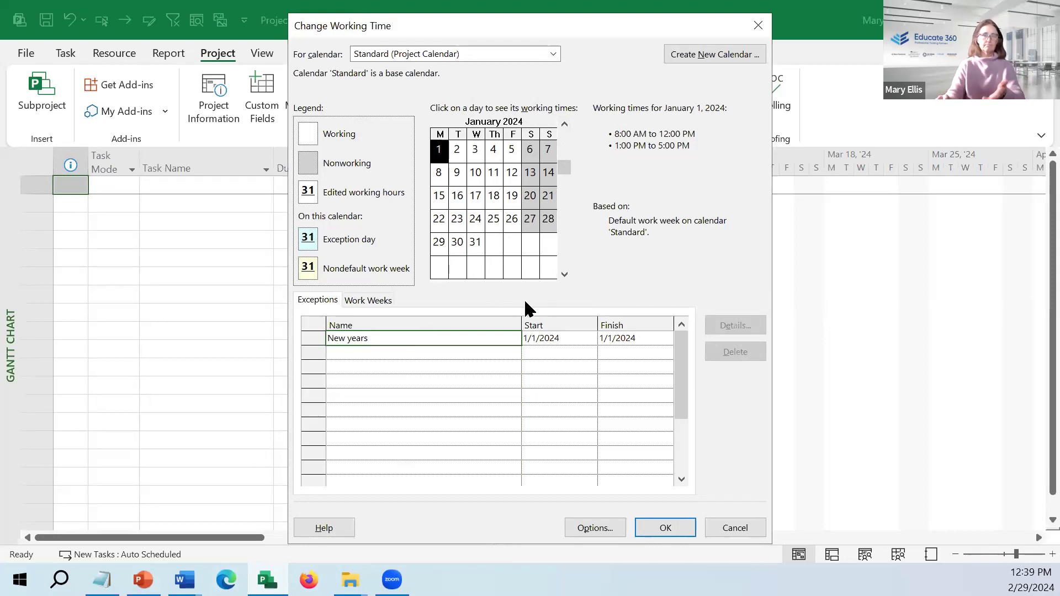
Step: Add a nonworking exception named "Our Holiday" on March 18, 2024 and save the working time changes
click(564, 274)
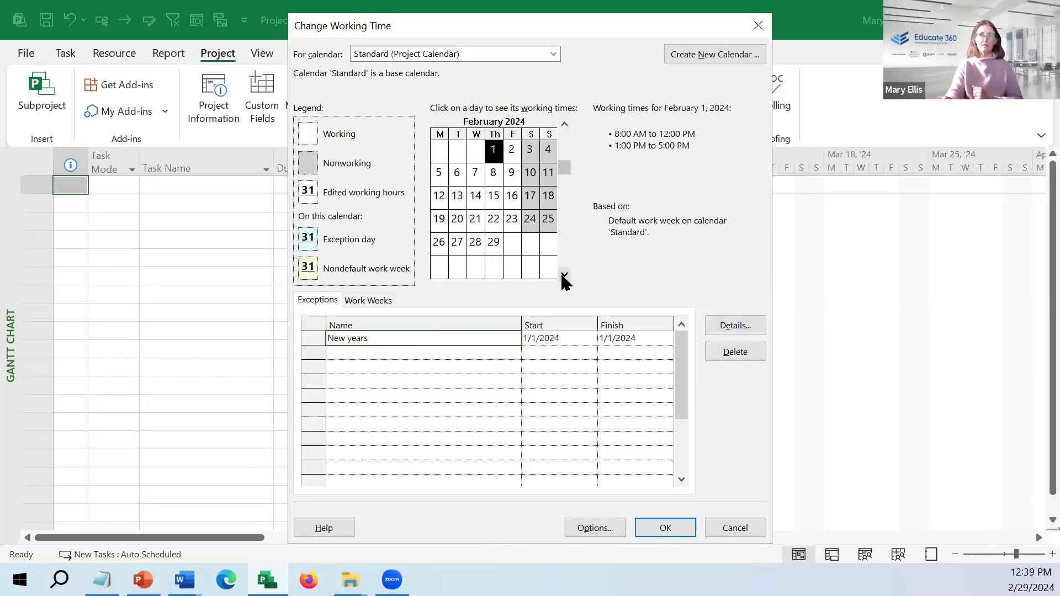
click(564, 275)
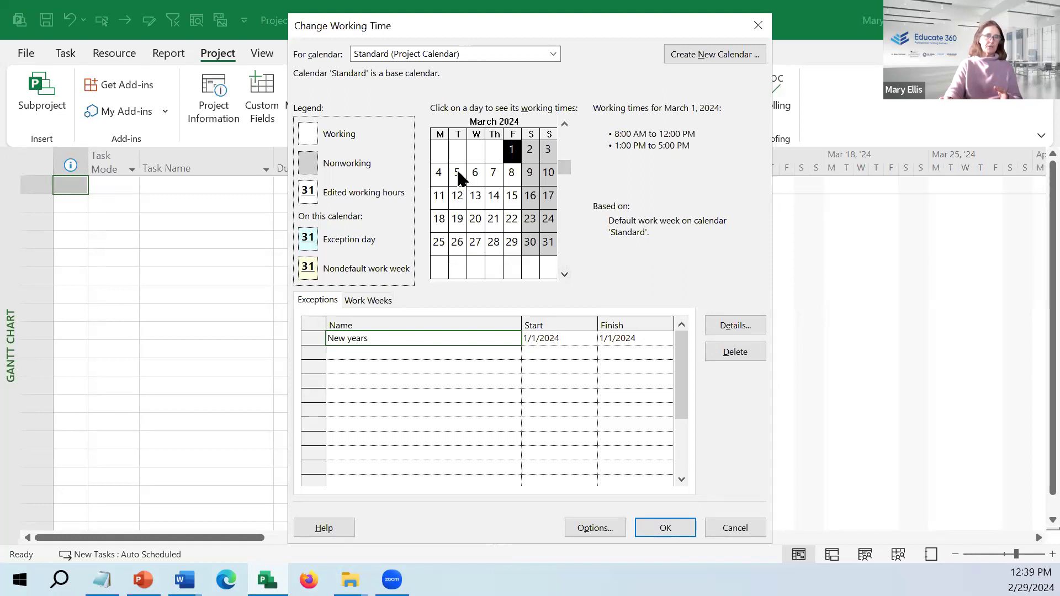
click(440, 221)
click(415, 354)
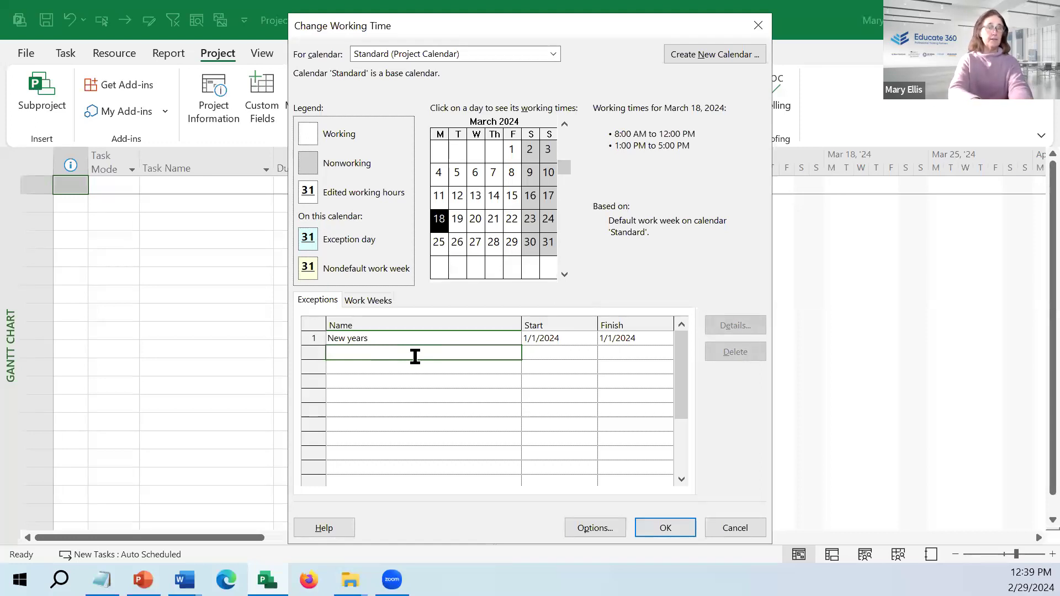
text(Our Holiday)
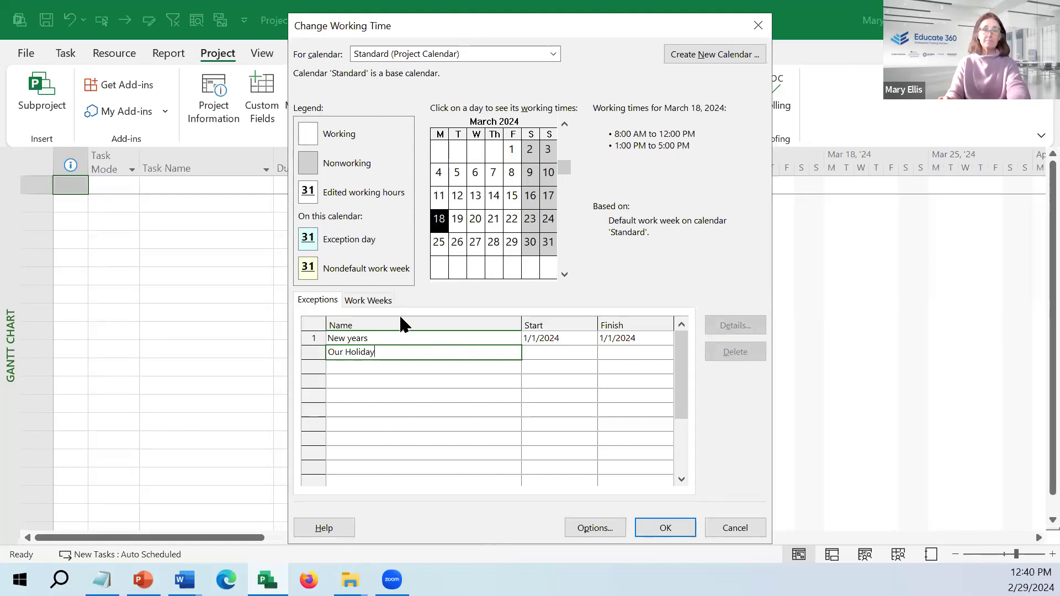
key(Return)
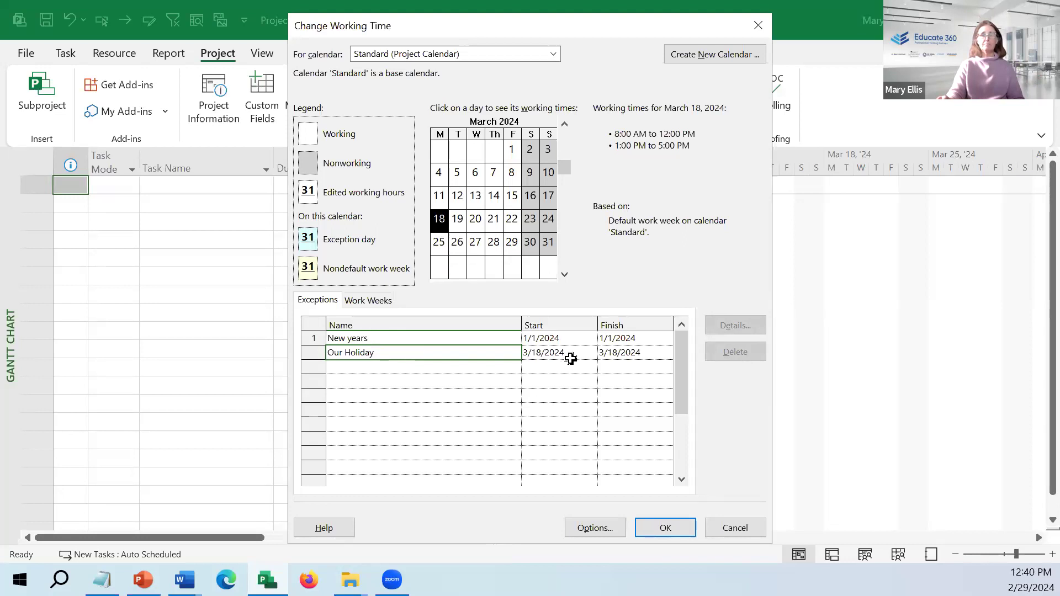
click(652, 525)
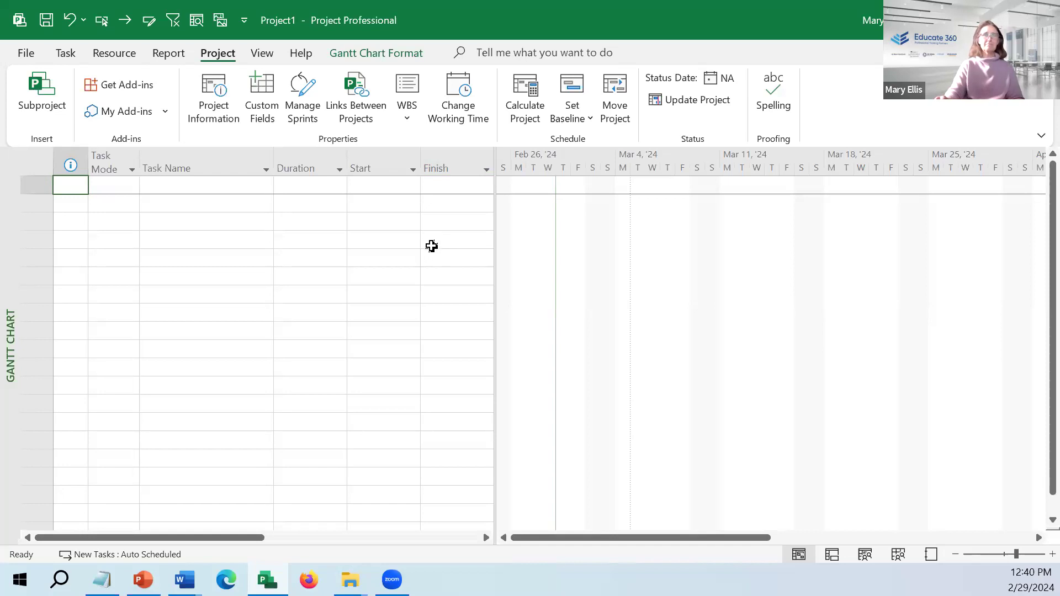
Step: Check the project's start date and calendar in the project information, and reopen the working time settings to review the exceptions
click(215, 100)
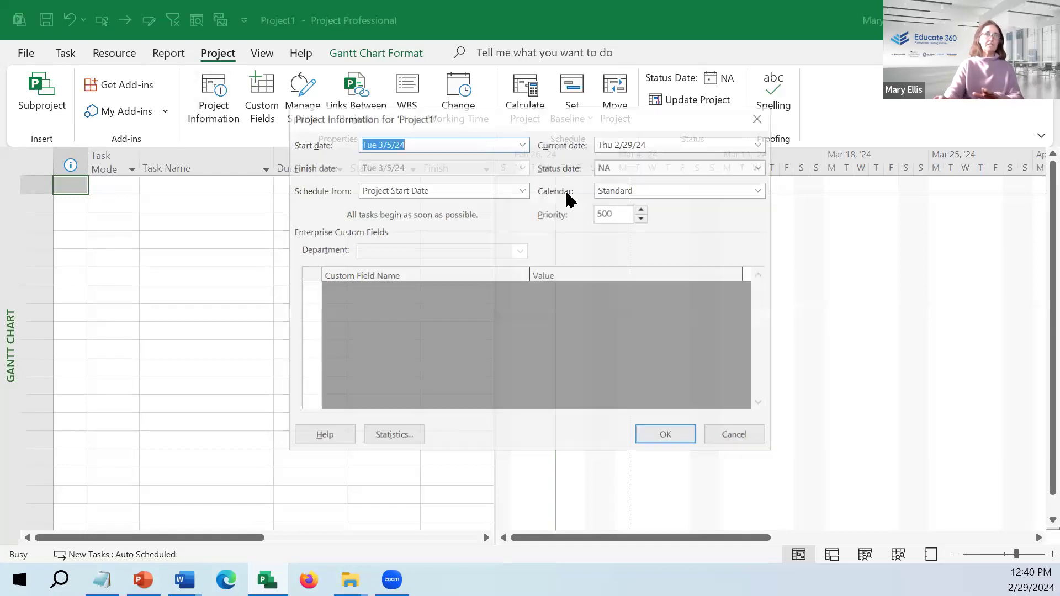
click(663, 435)
click(458, 106)
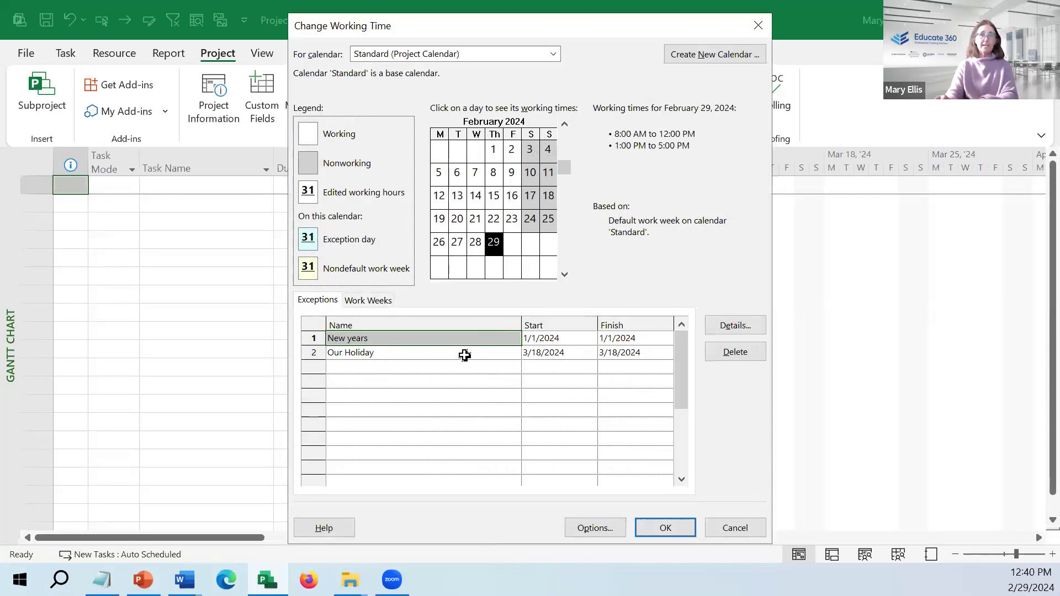
Step: Review the exceptions of the Standard calendar against the working times of several March 2024 days, and close the working time settings
click(465, 355)
click(462, 366)
click(462, 396)
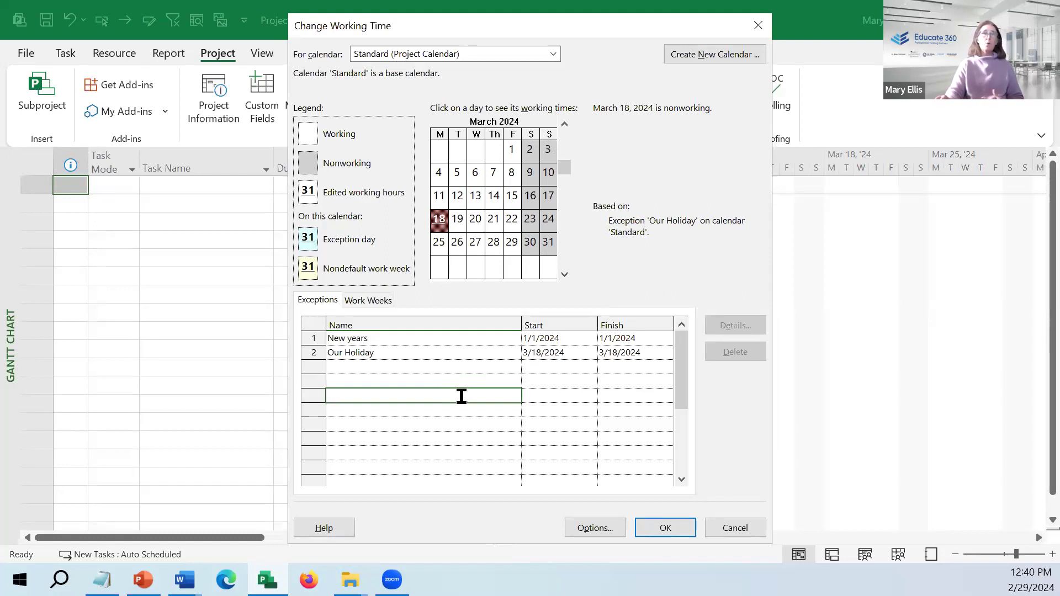
click(472, 351)
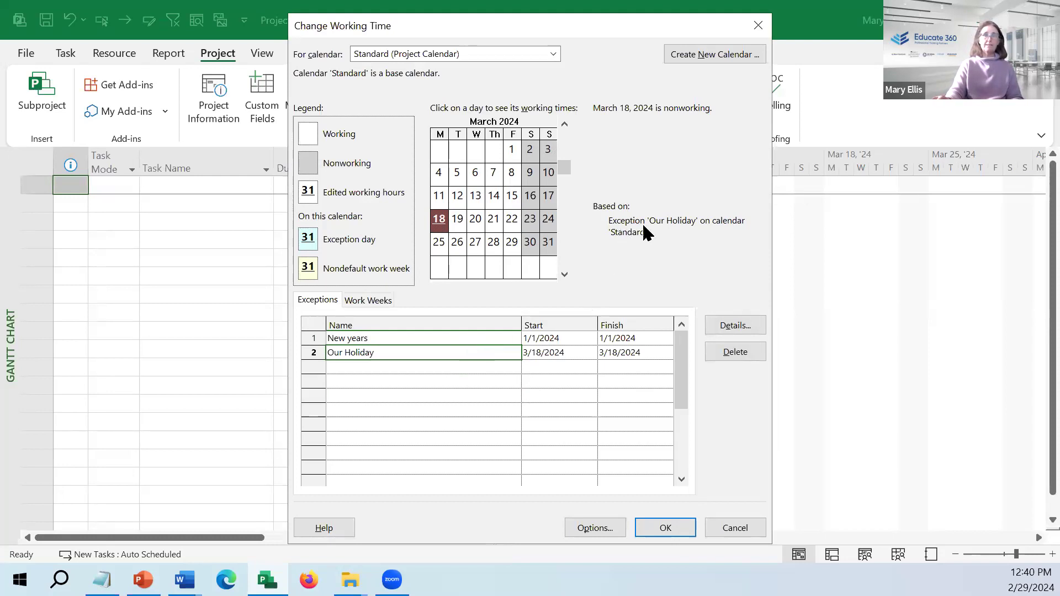
click(475, 219)
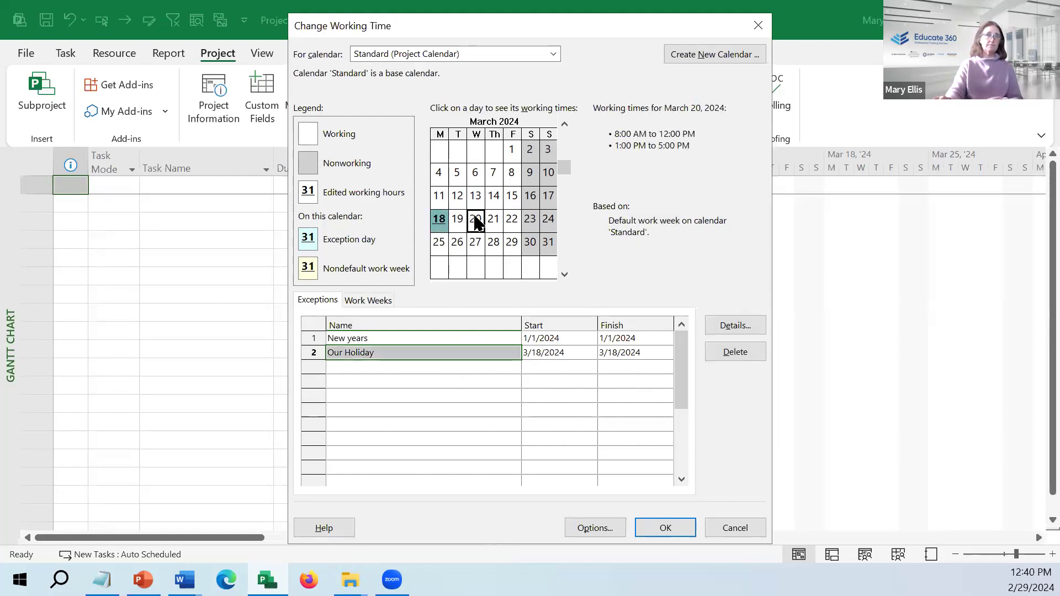
click(439, 225)
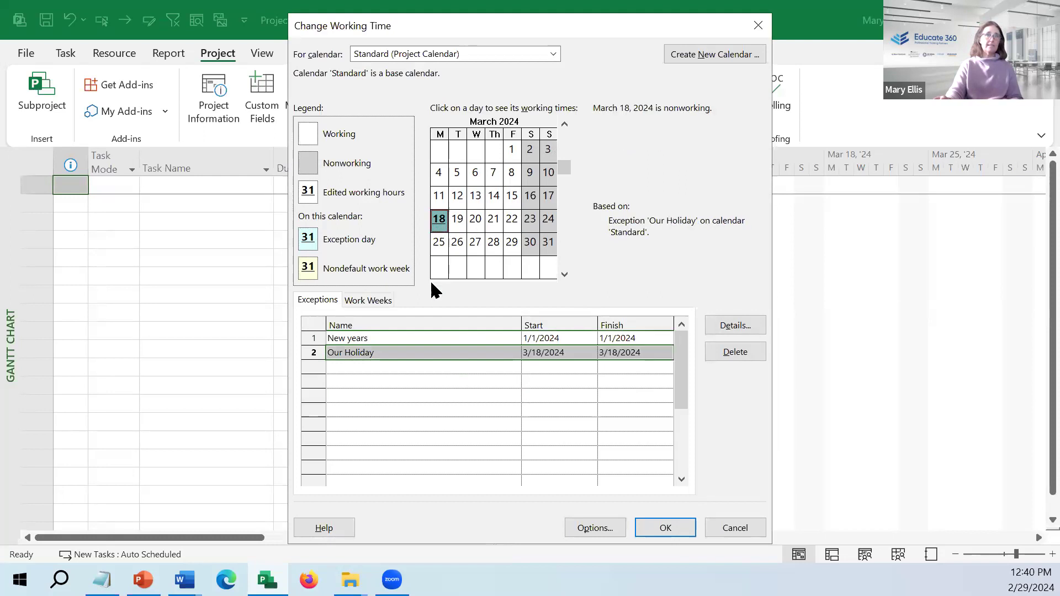
click(509, 241)
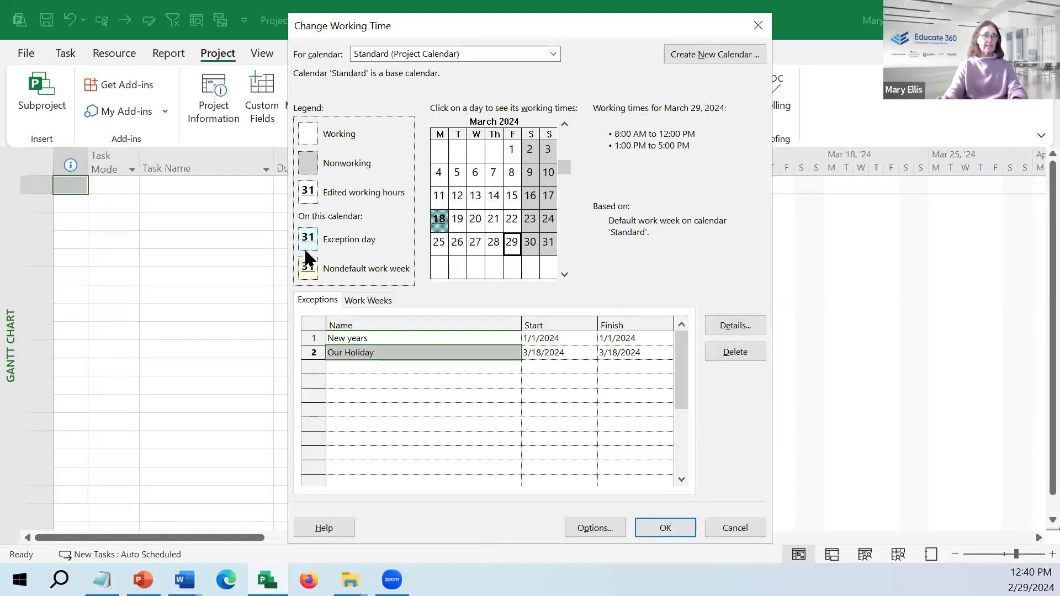
click(511, 224)
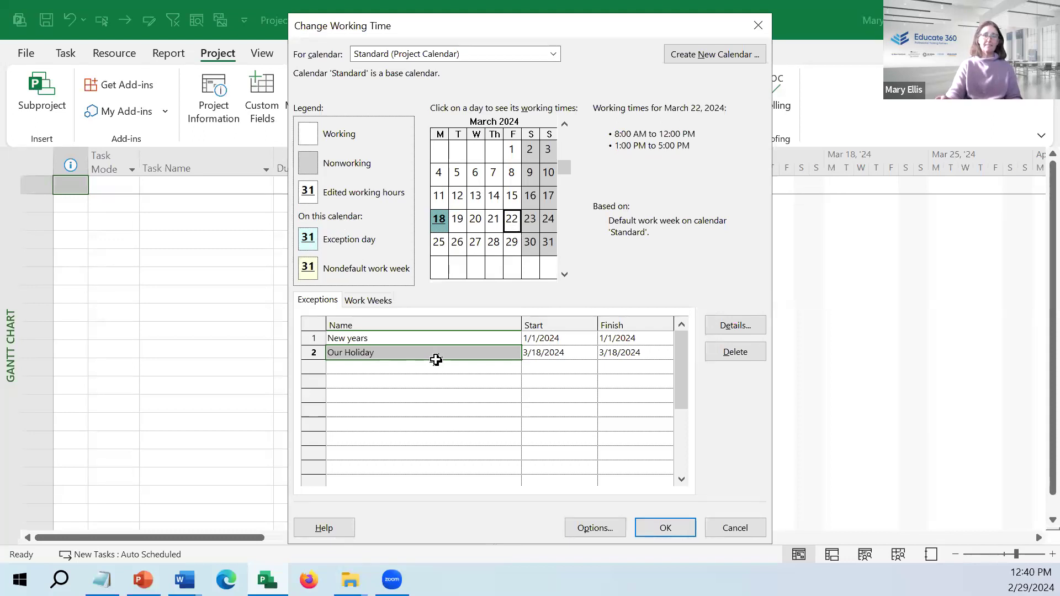
click(669, 527)
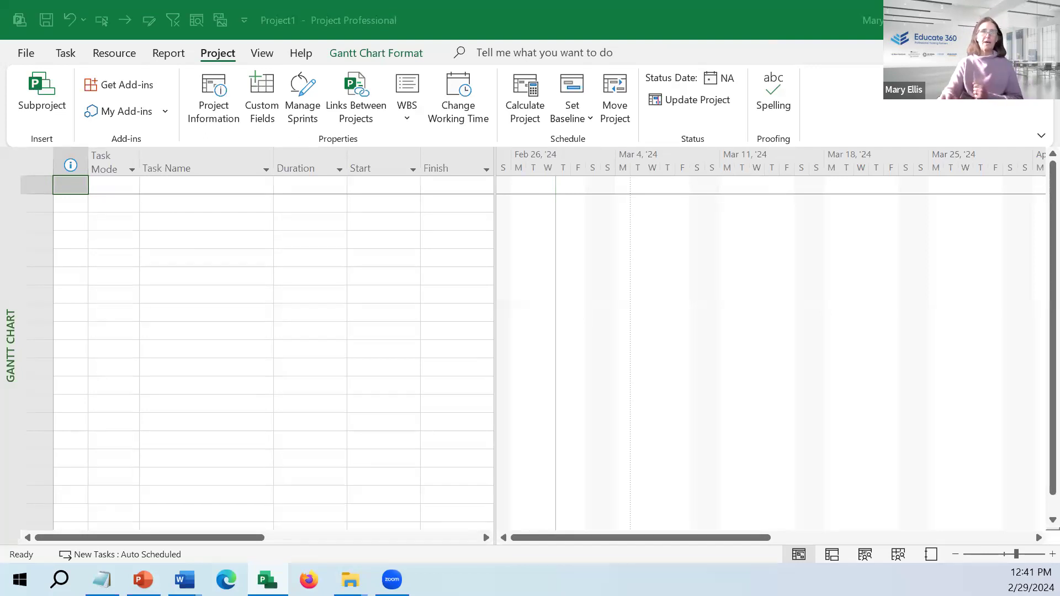
Step: Examine the SharePoint site and Sync with SharePoint options for saving the project, and return to the Gantt chart
click(230, 186)
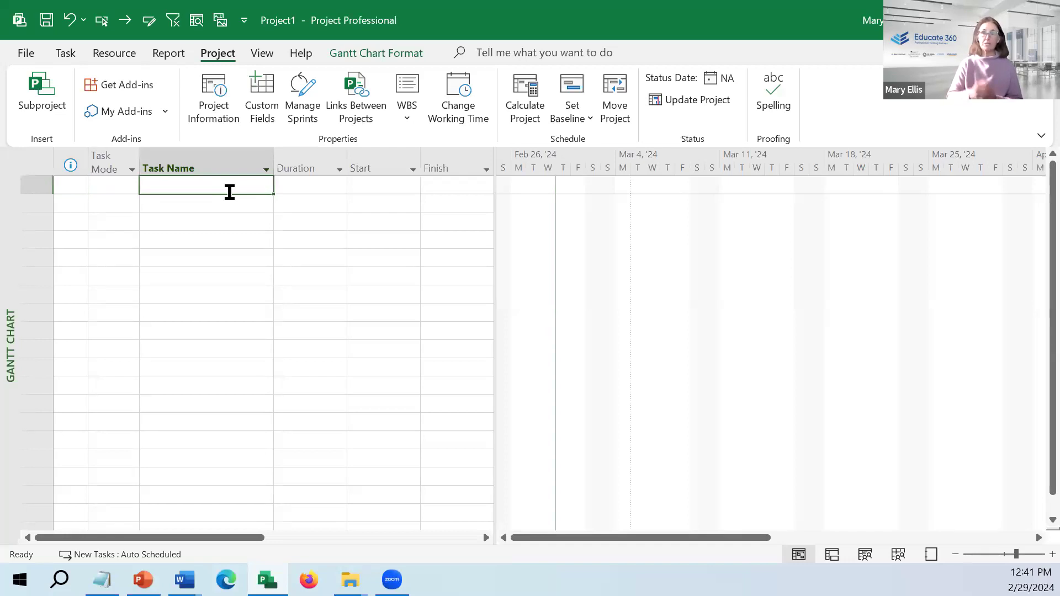
click(17, 50)
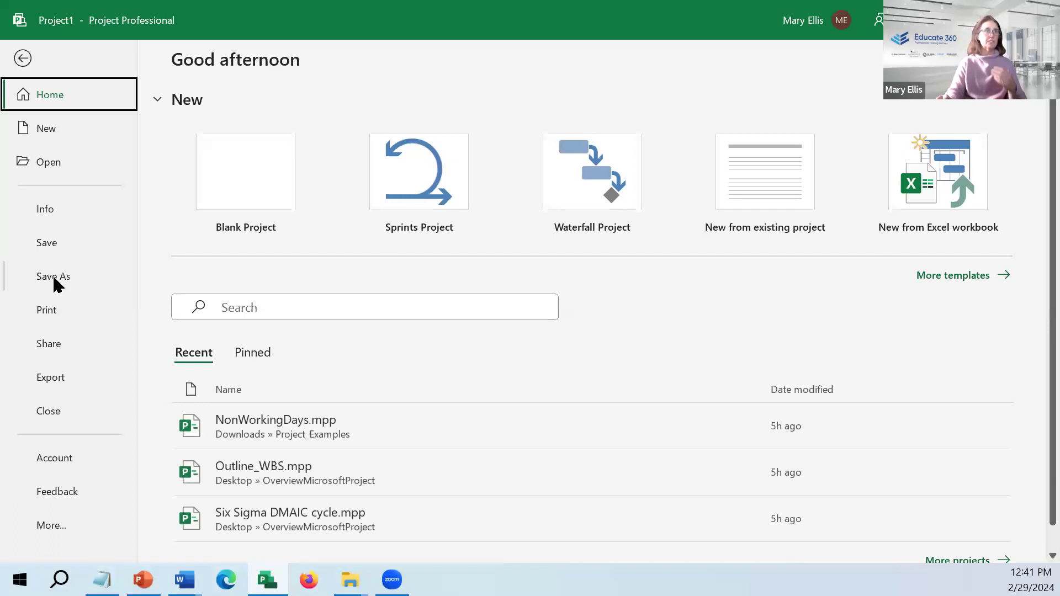
click(65, 281)
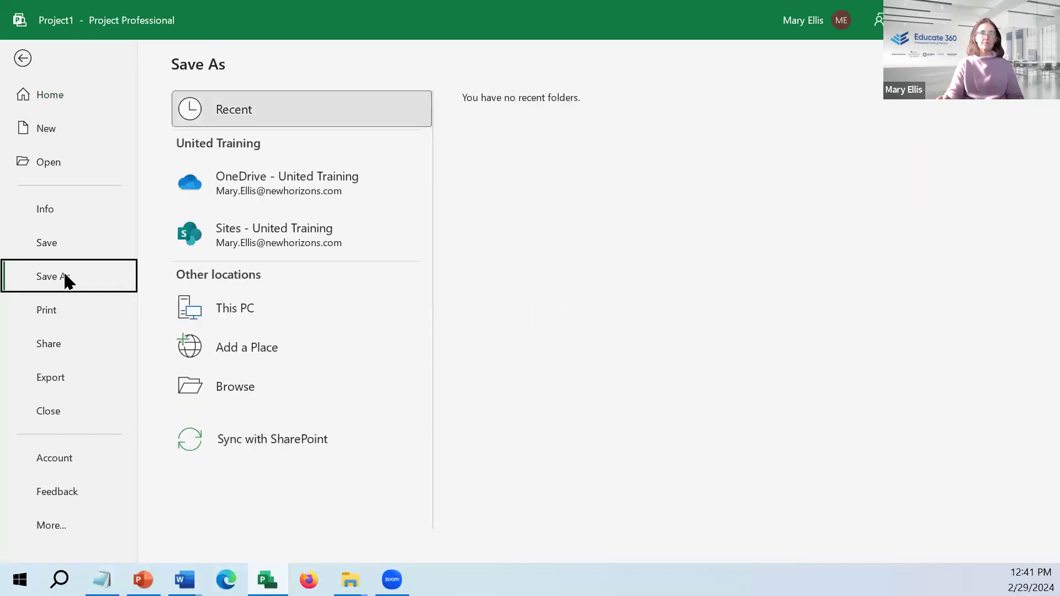
click(246, 234)
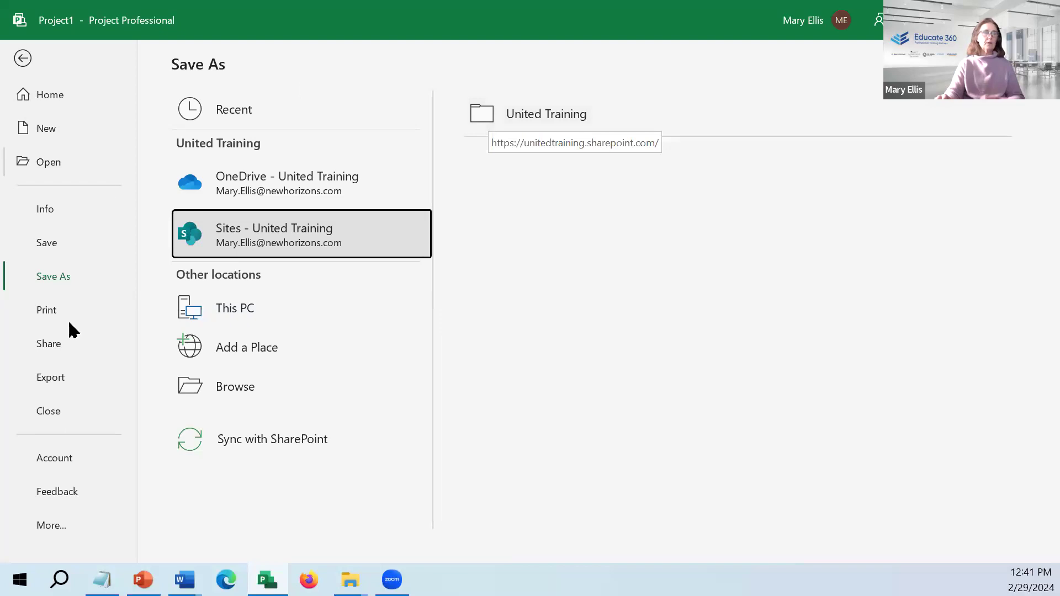
click(216, 453)
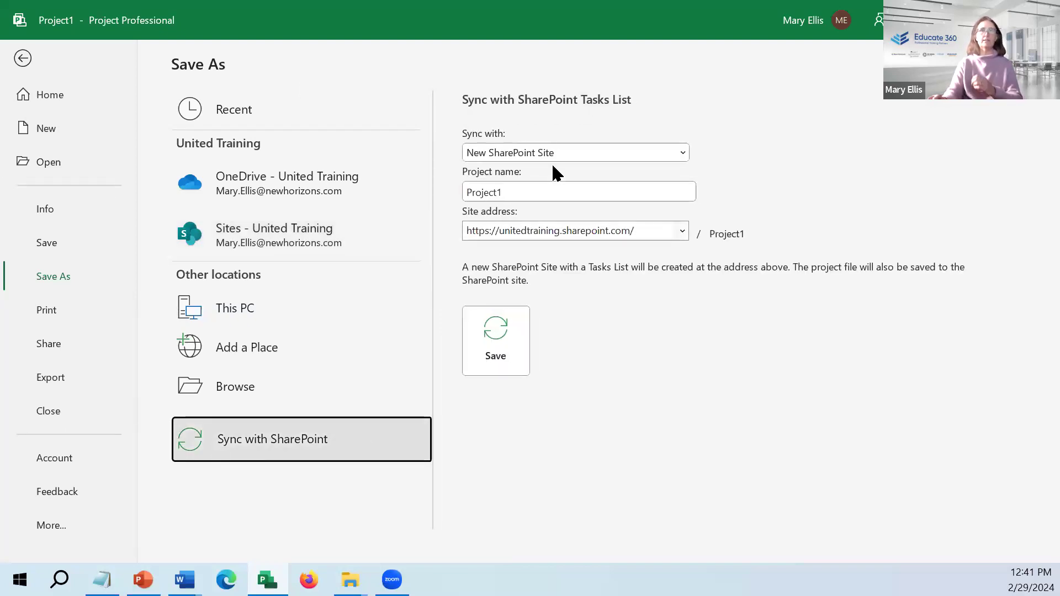
click(22, 58)
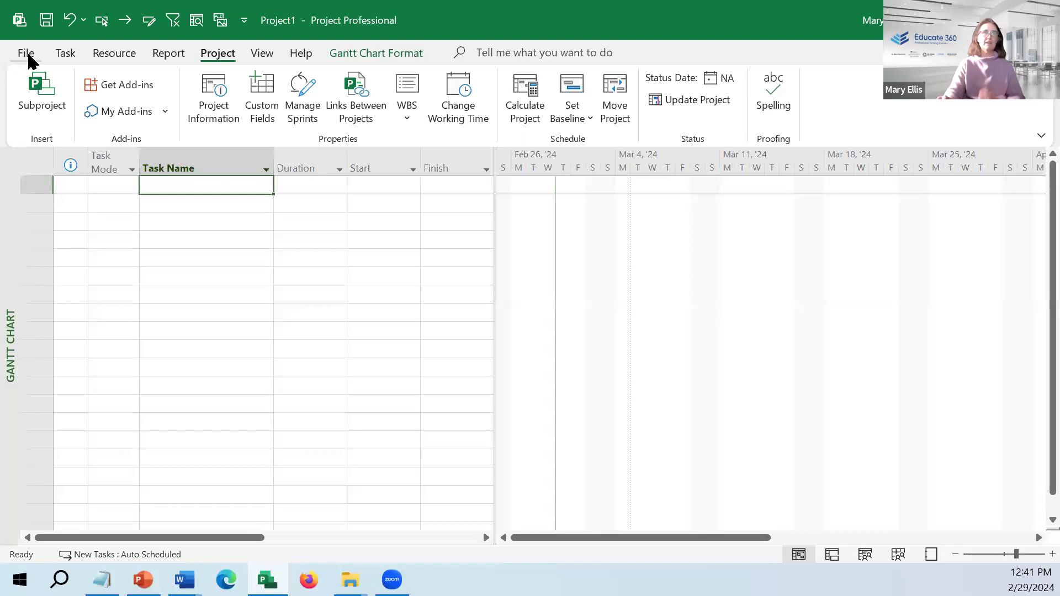
Step: Save the project as Demo in the OverviewMicrosoftProject folder on the Desktop
click(26, 52)
click(51, 275)
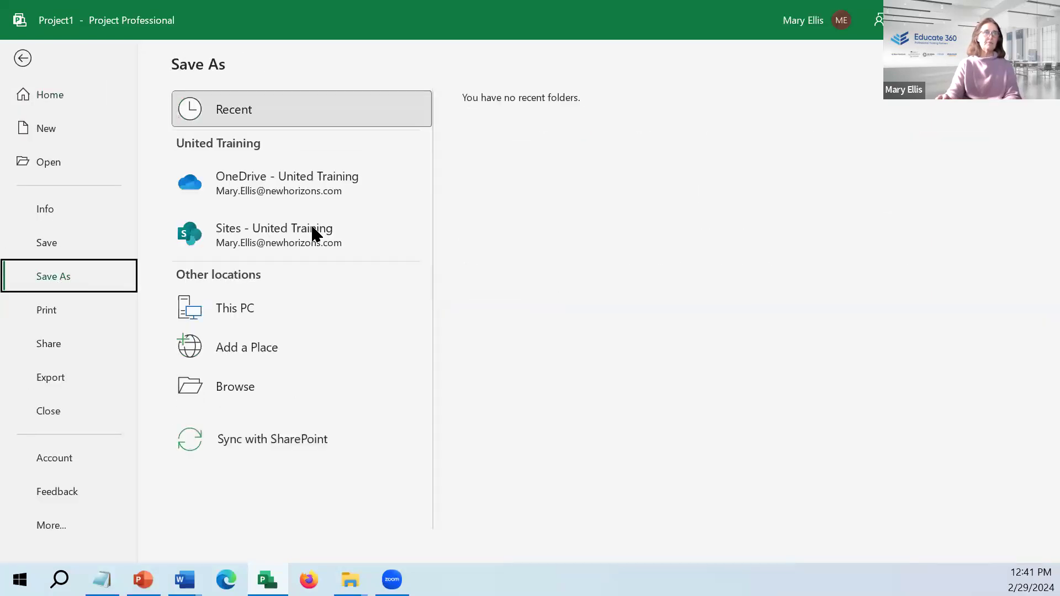
click(261, 311)
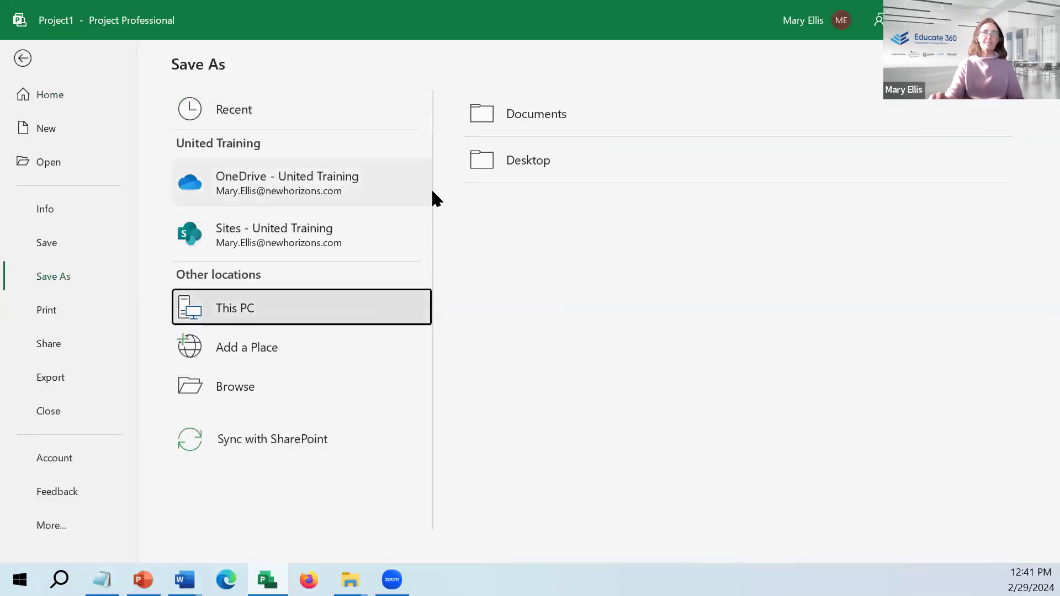
click(489, 165)
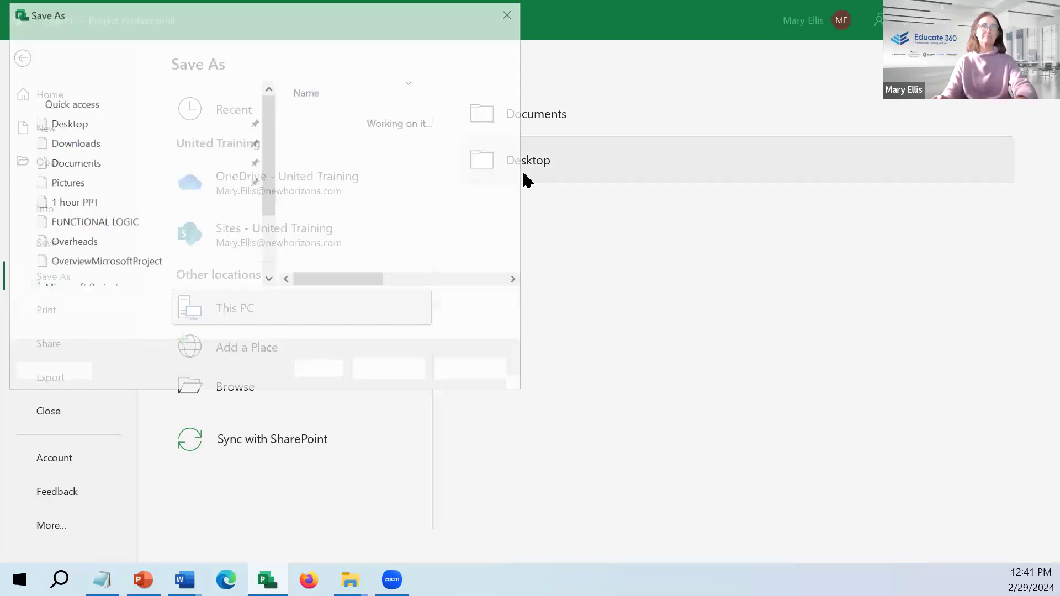
scroll(343, 227, down, 3)
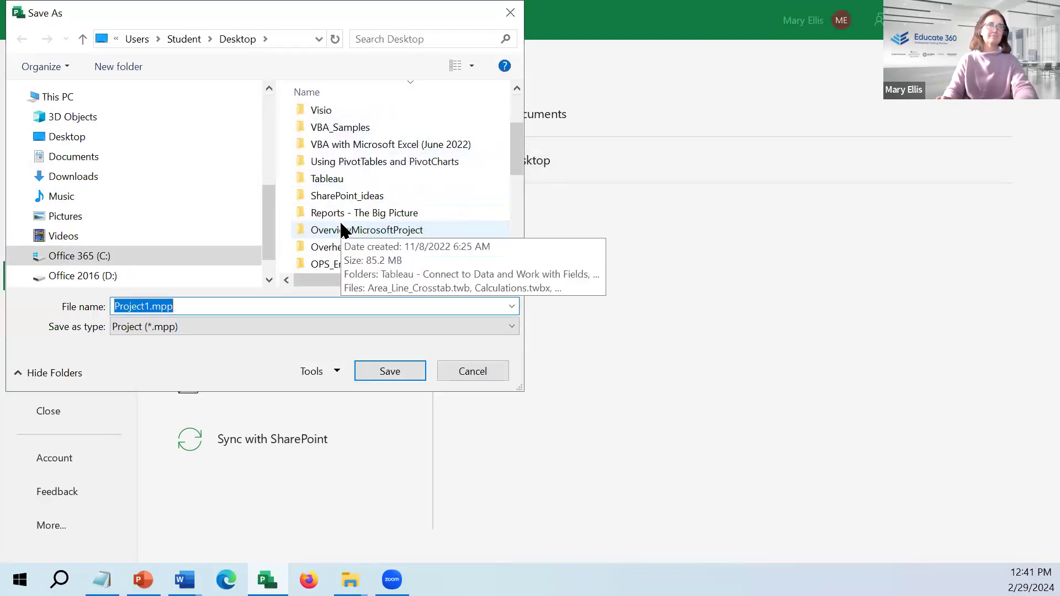
double_click(353, 179)
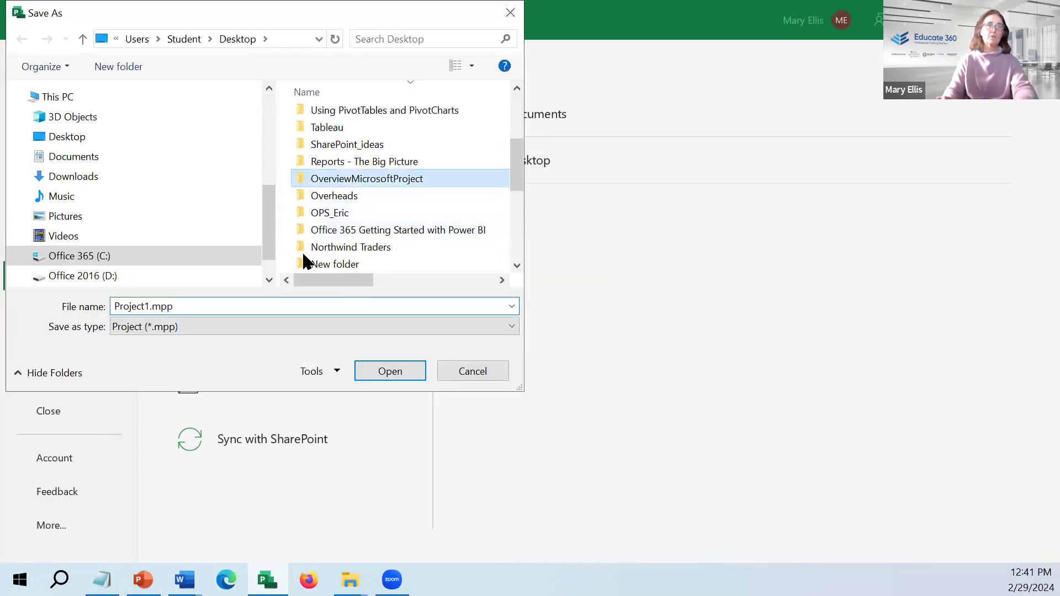
click(202, 305)
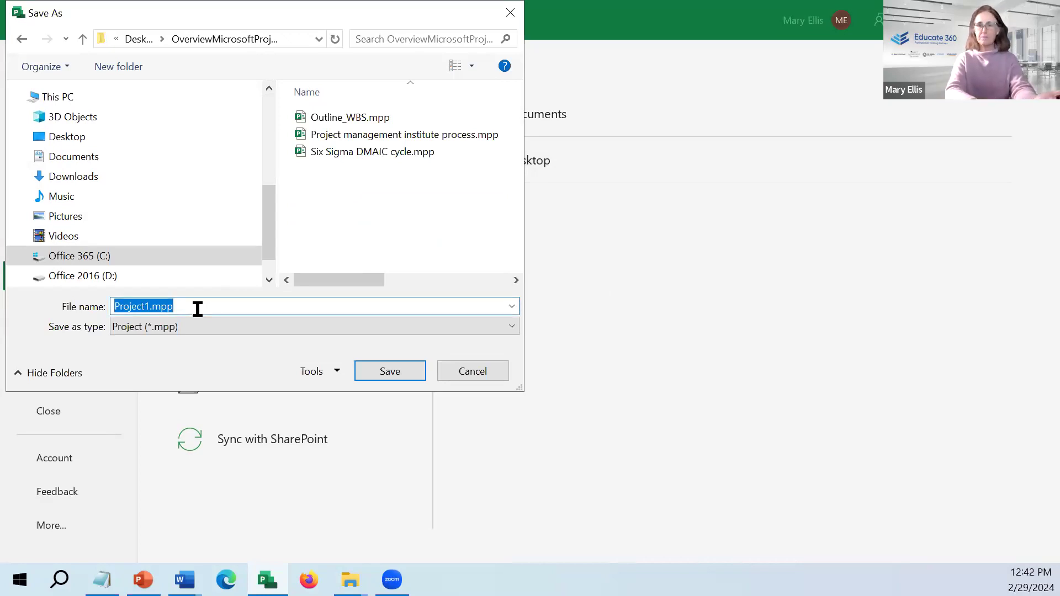
text(Demo)
key(Return)
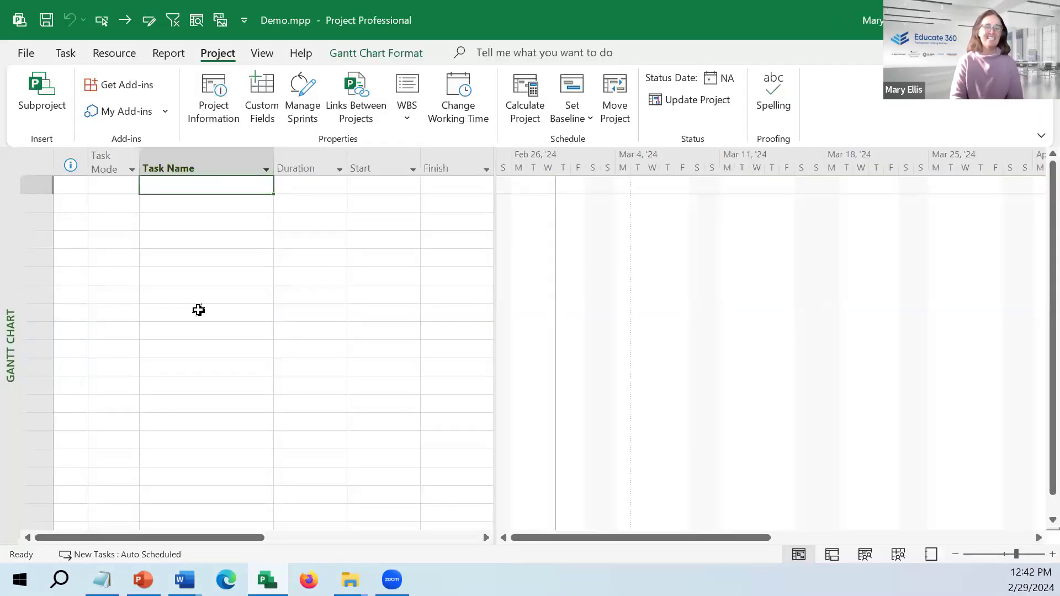
Step: Enter a first task named PLANNER in the empty task list
click(248, 188)
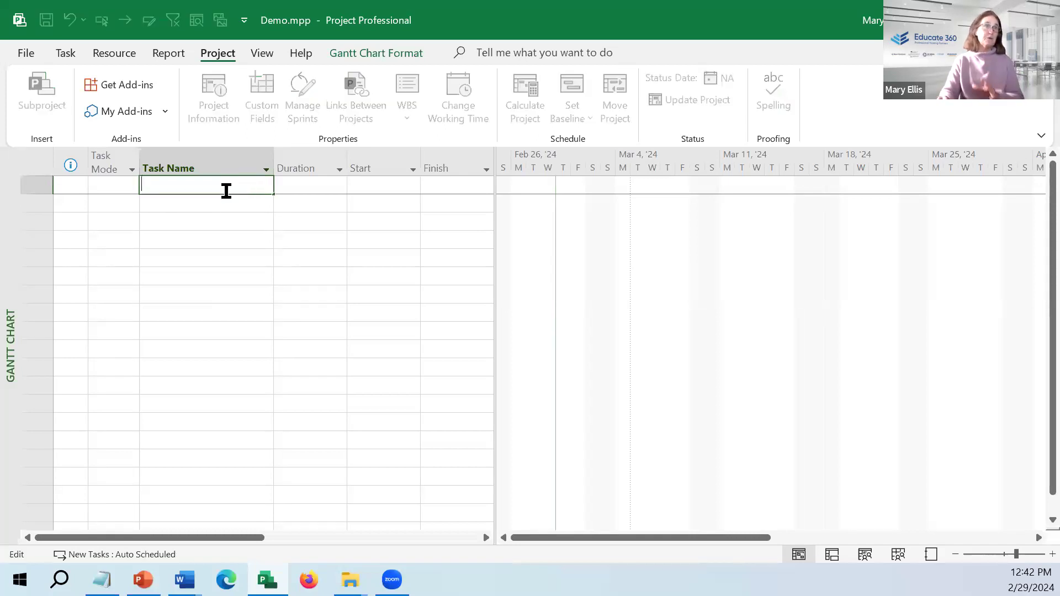
click(225, 202)
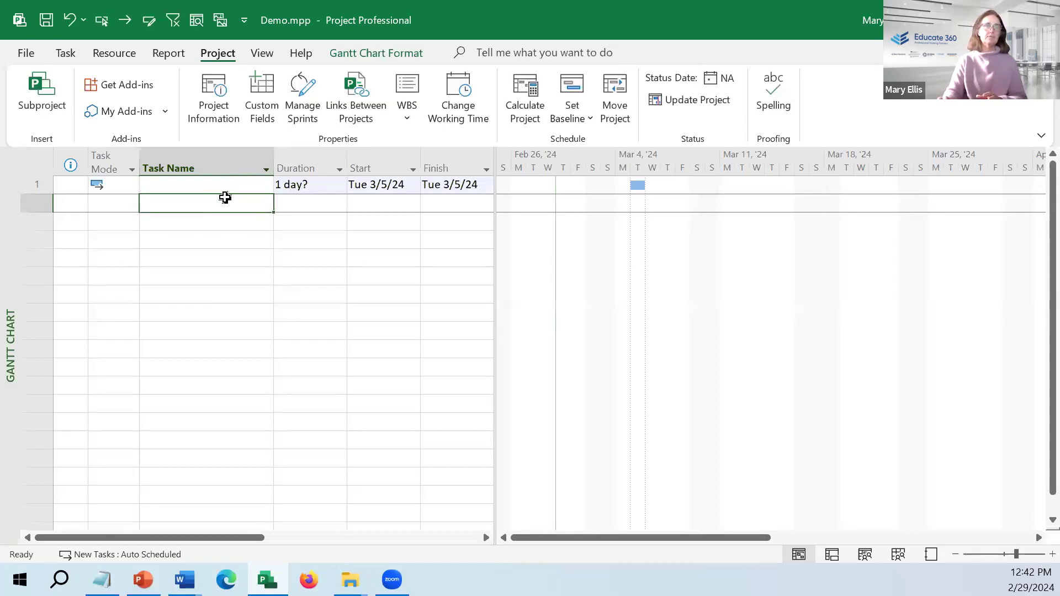
click(217, 184)
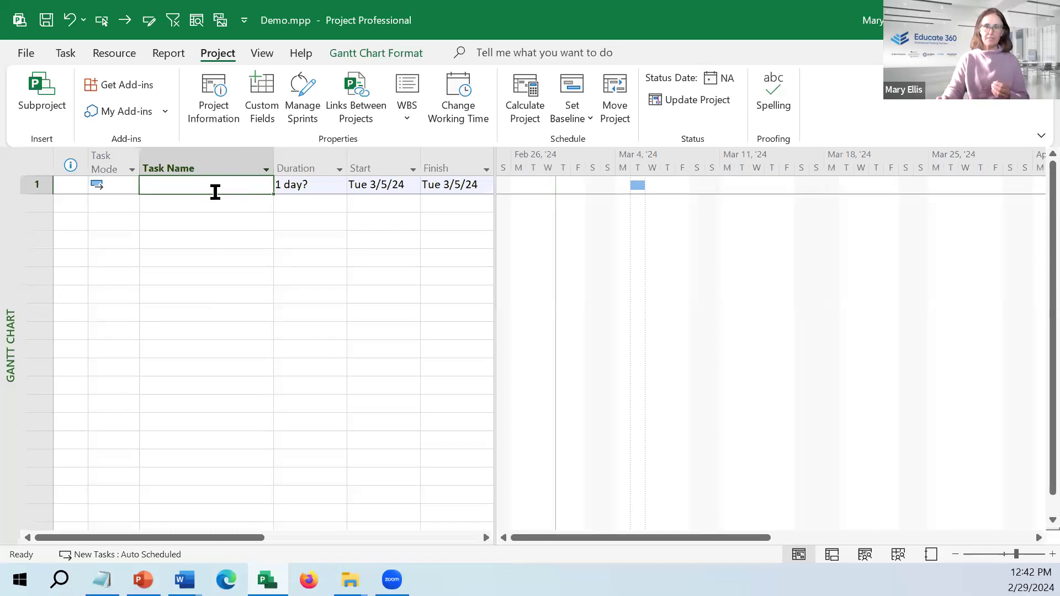
text(PLANNER)
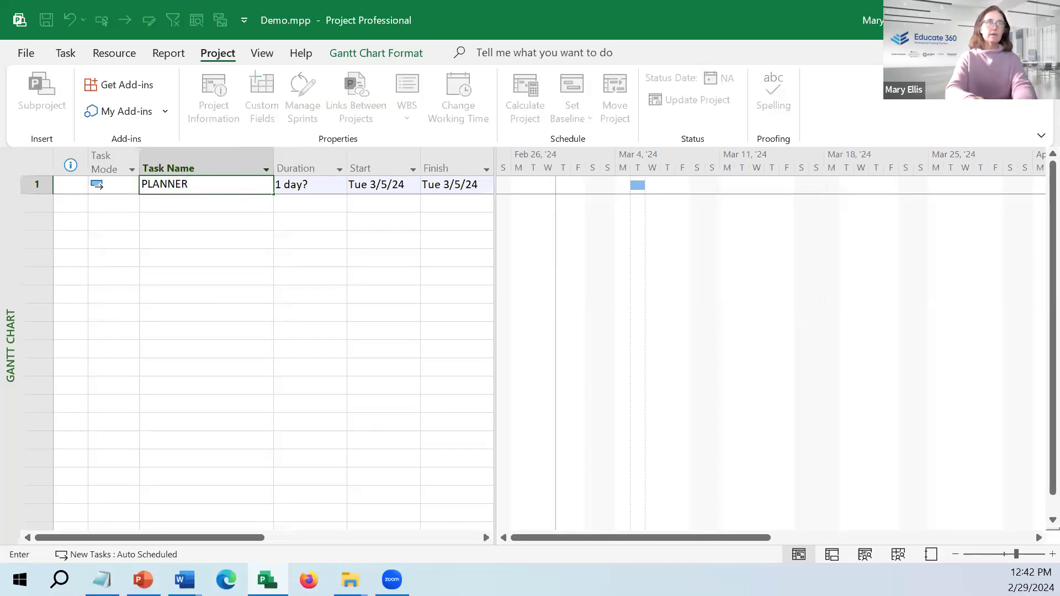
key(Return)
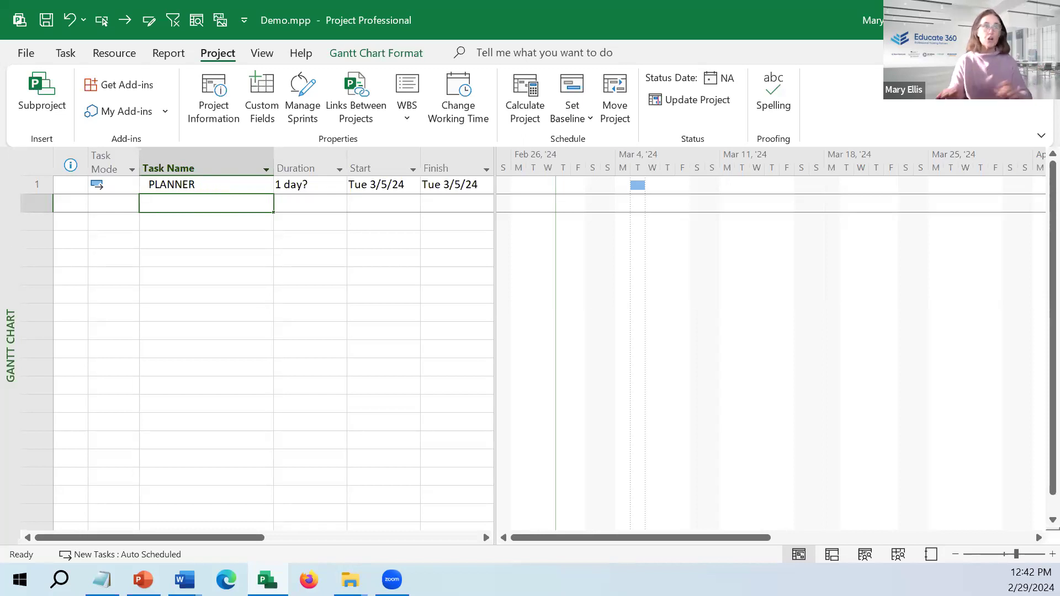
Step: Name the first task "Foundation" and add a second task named "Dig hole" below it
click(208, 184)
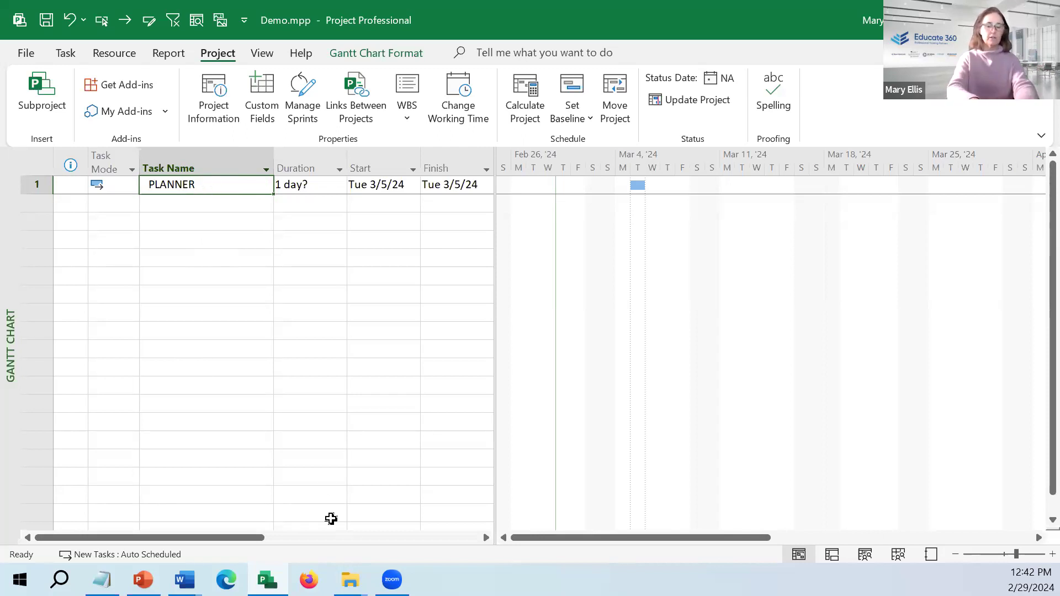
text(Foundation)
key(Return)
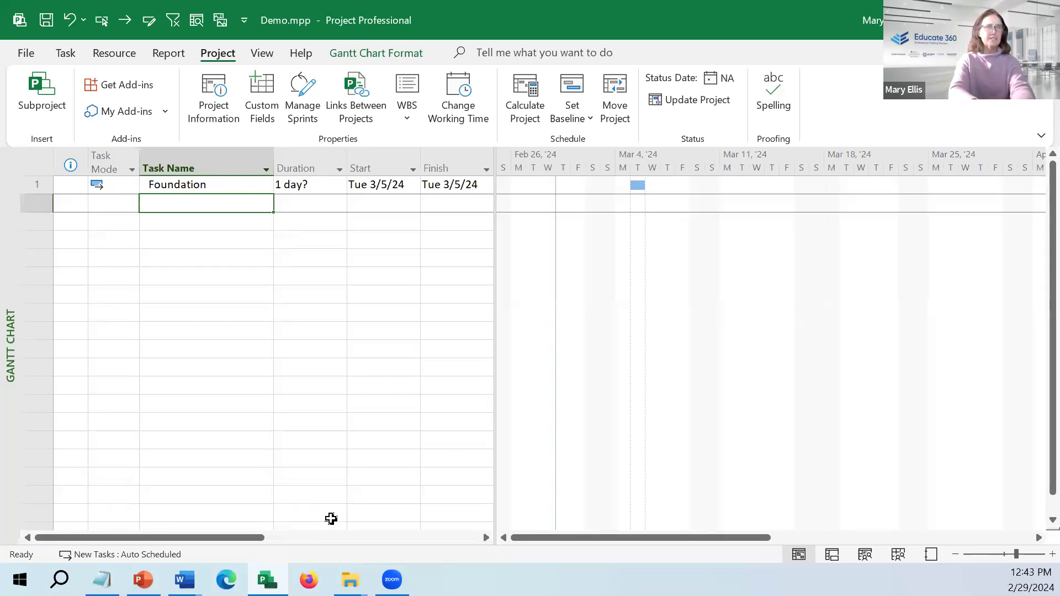
text(Dig ho)
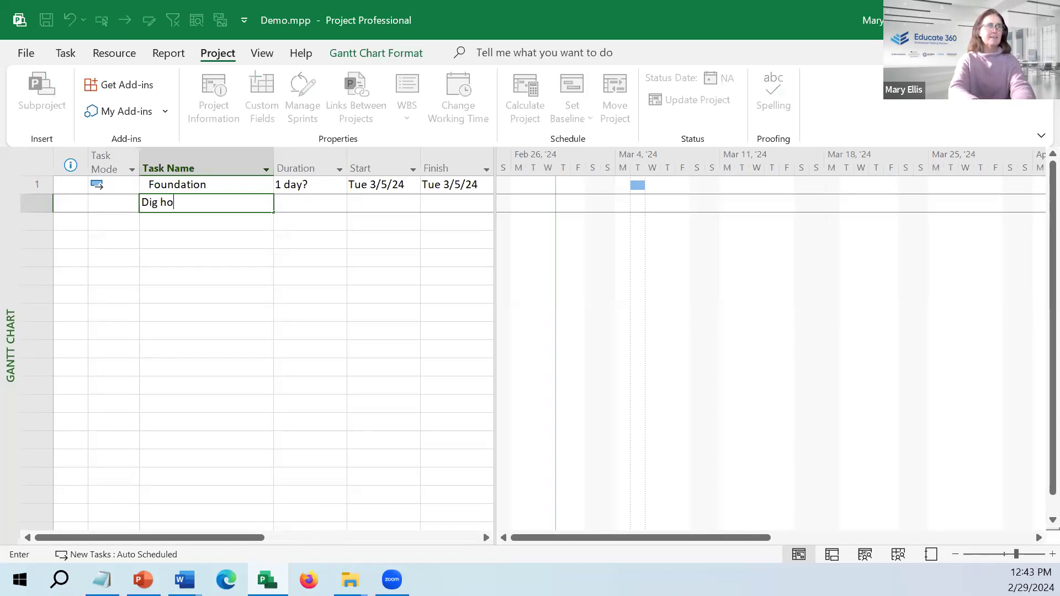
text(le)
key(Return)
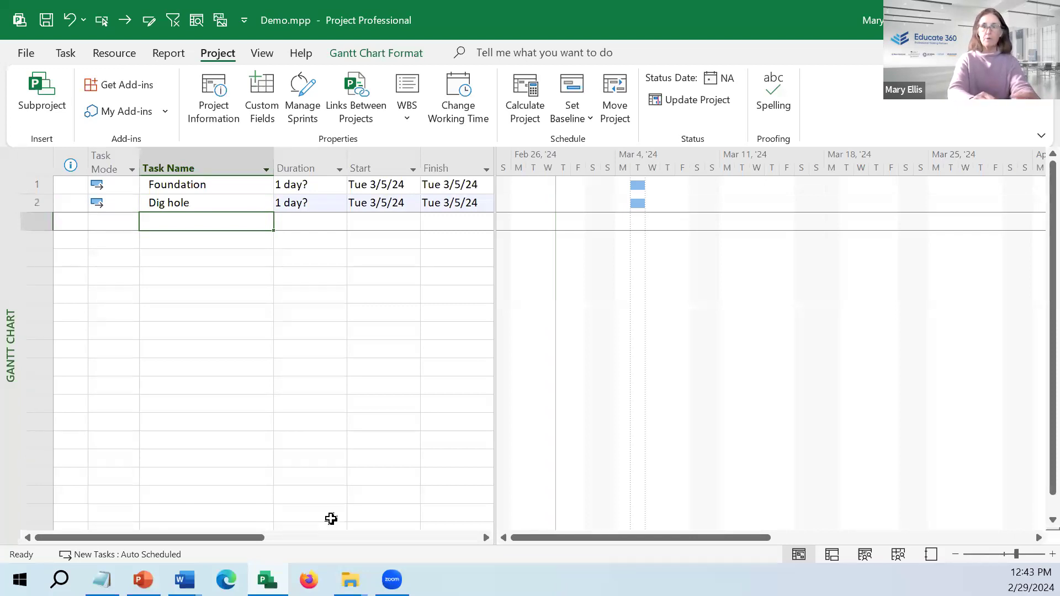
Step: Add the tasks "Set form" and "strip form" below the "Dig hole" task
text(Set form)
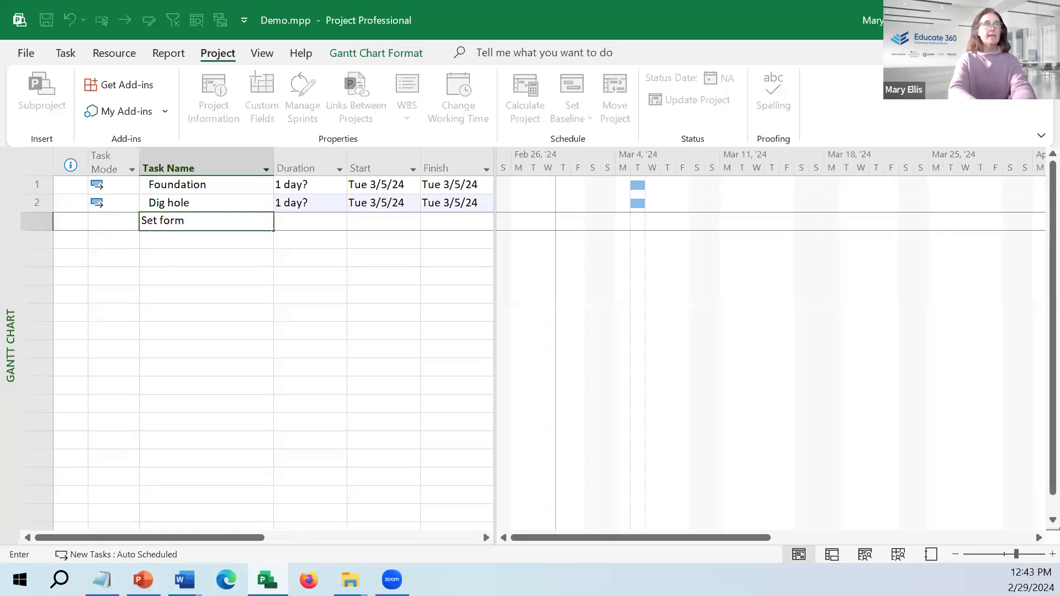
key(Return)
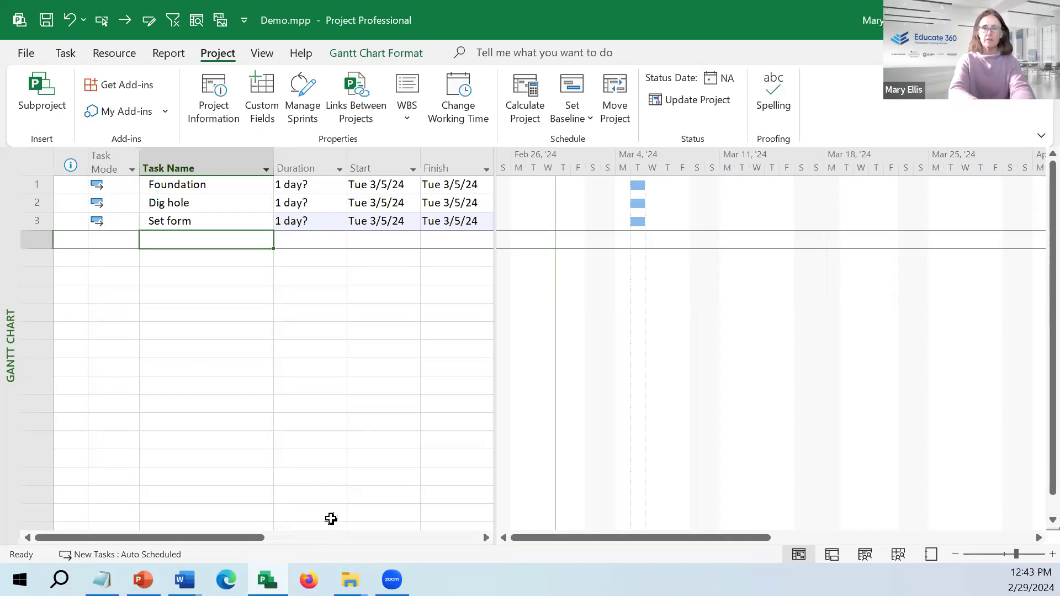
text(word)
key(BackSpace)
key(BackSpace)
key(BackSpace)
key(BackSpace)
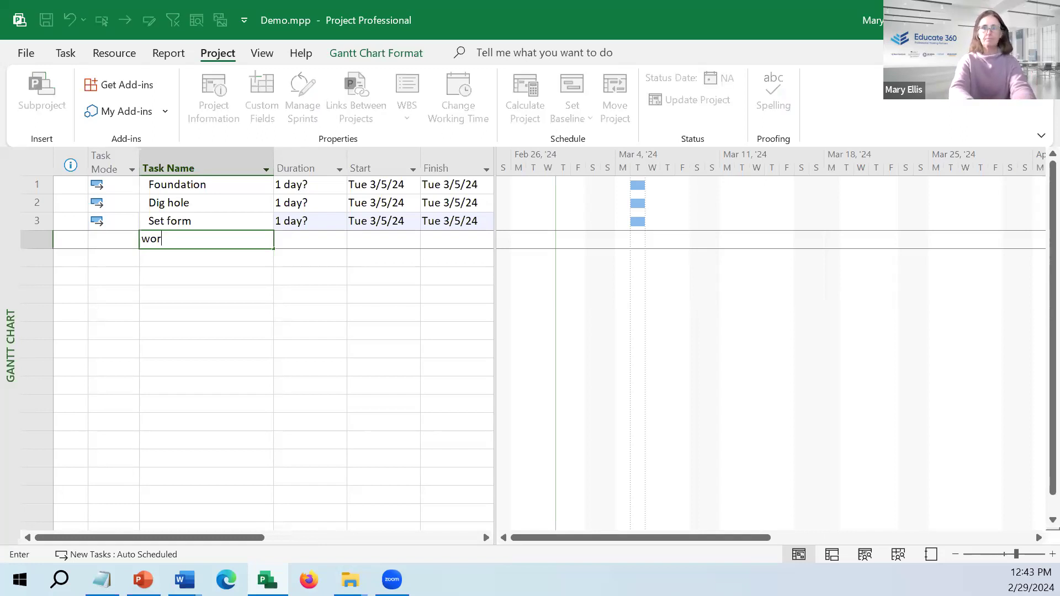
text(stri)
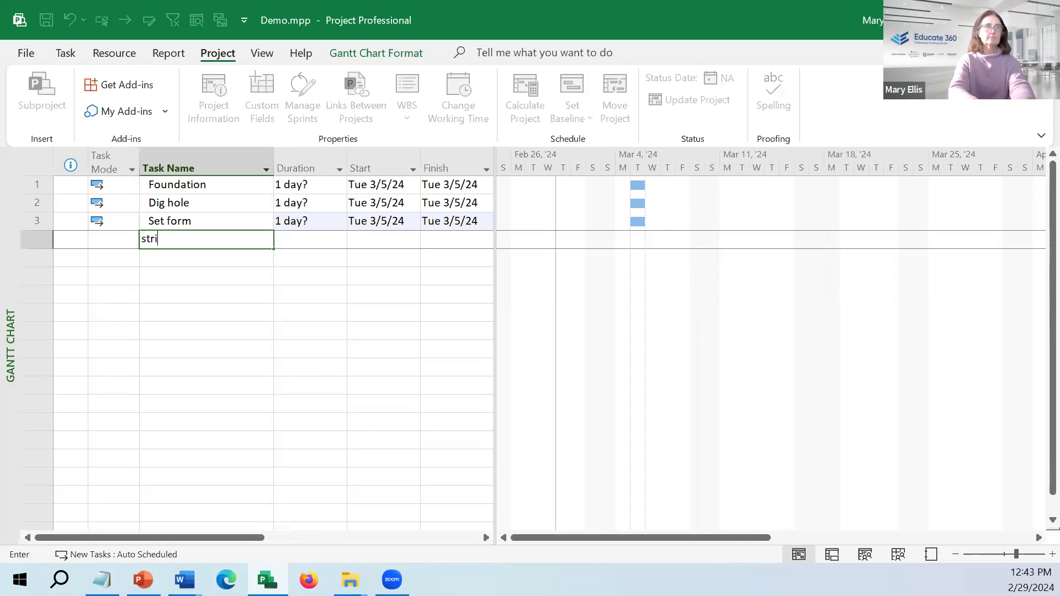
text(p form)
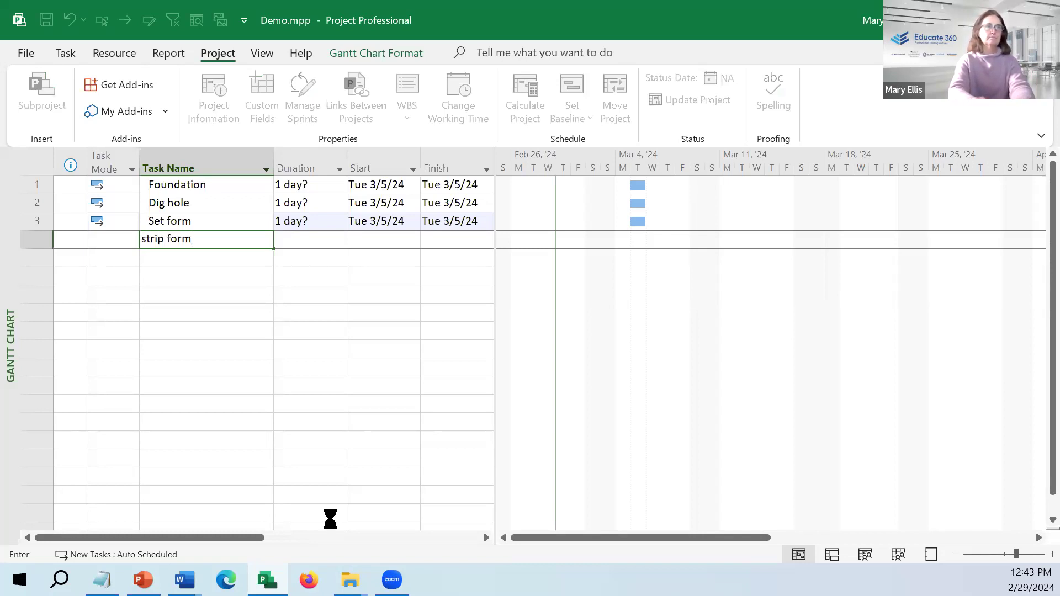
key(Return)
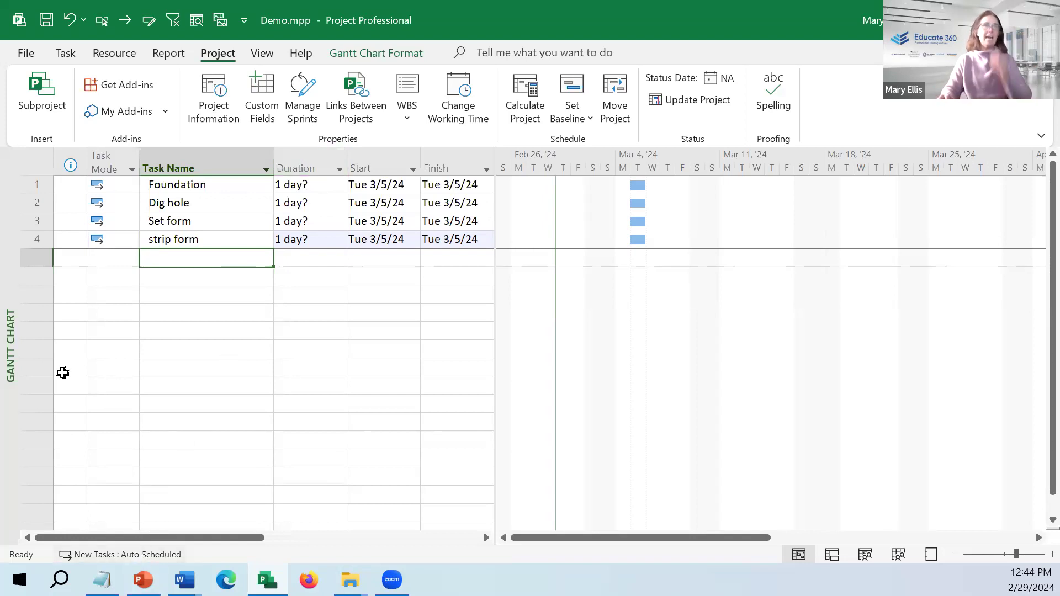
Step: Add a task named "mechanical" below the "strip form" task
click(67, 49)
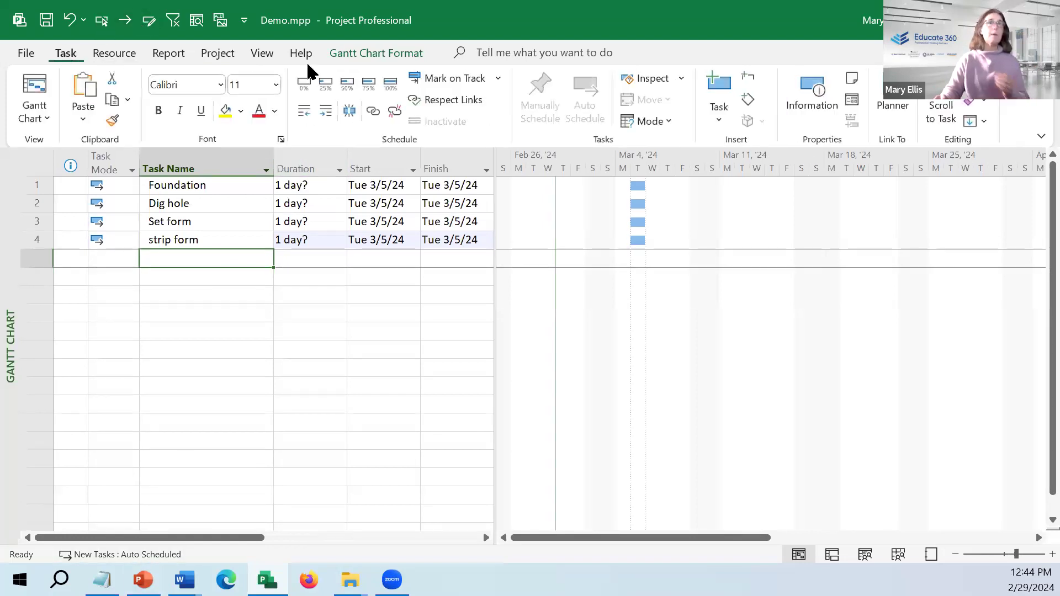
click(226, 241)
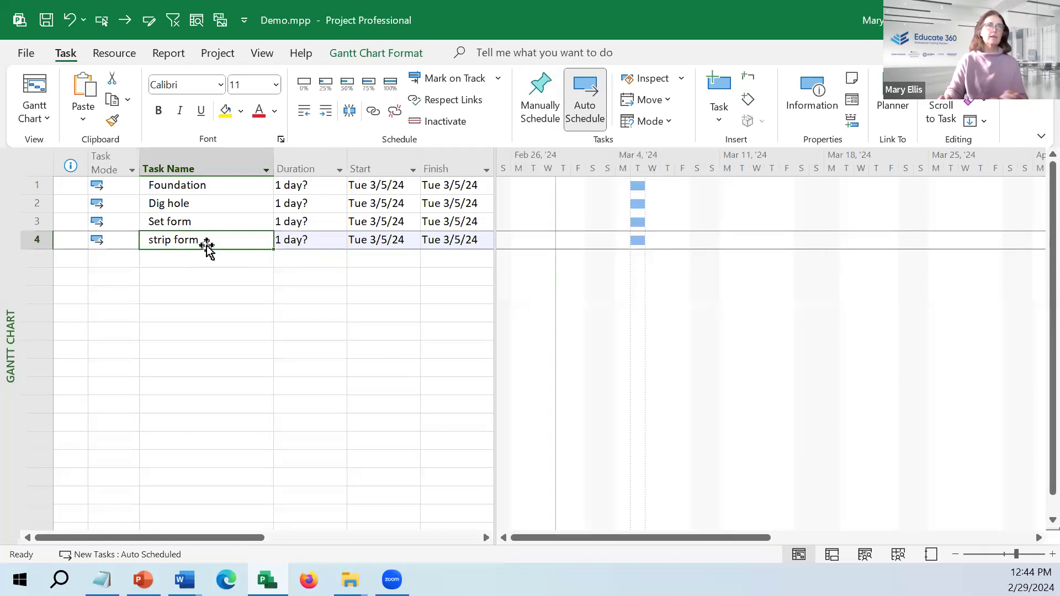
click(206, 262)
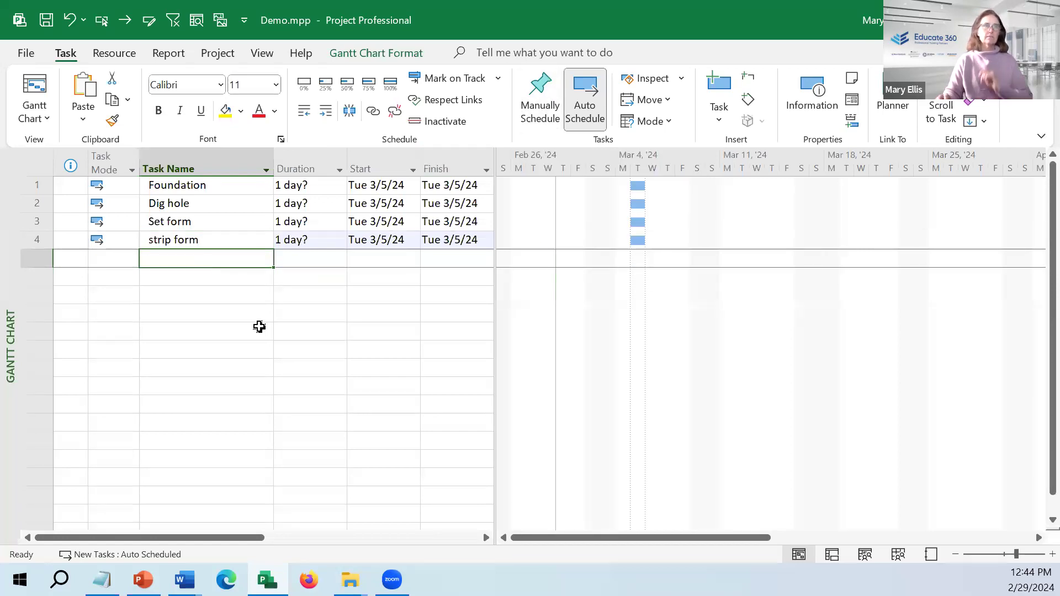
text(m)
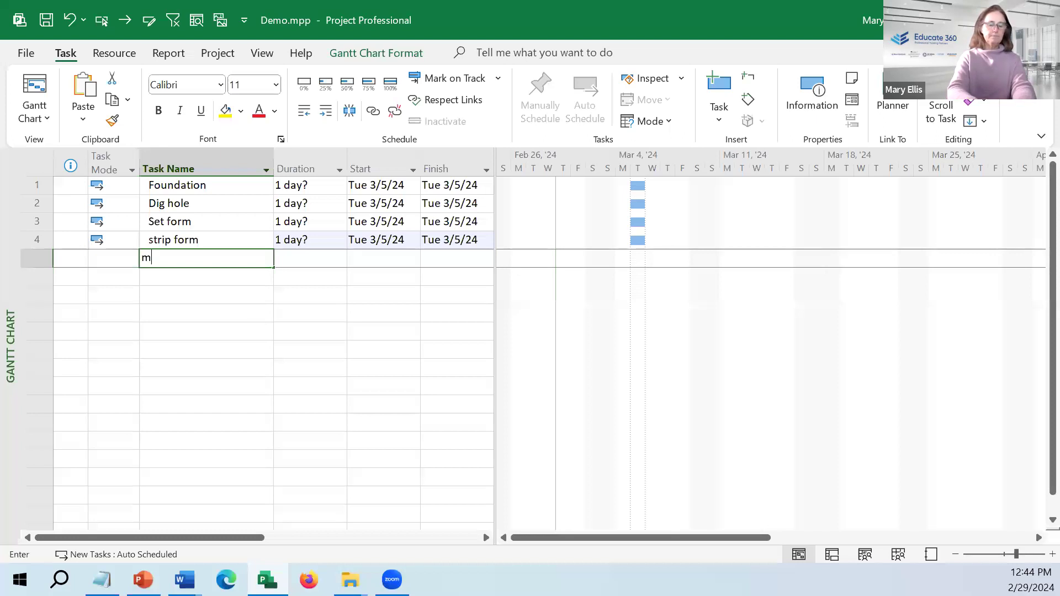
text(echanical)
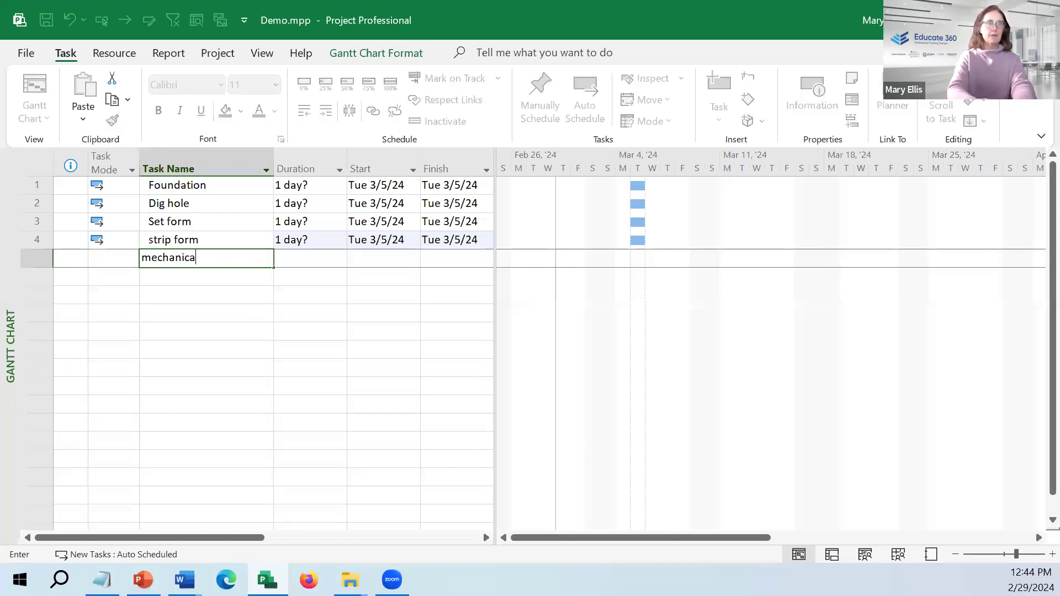
key(Return)
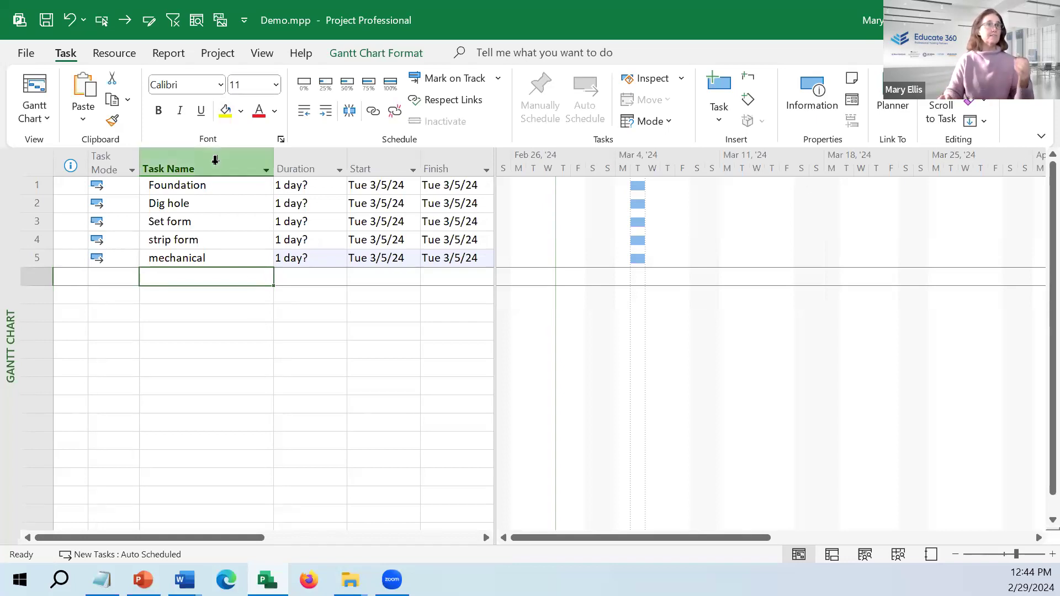
click(215, 164)
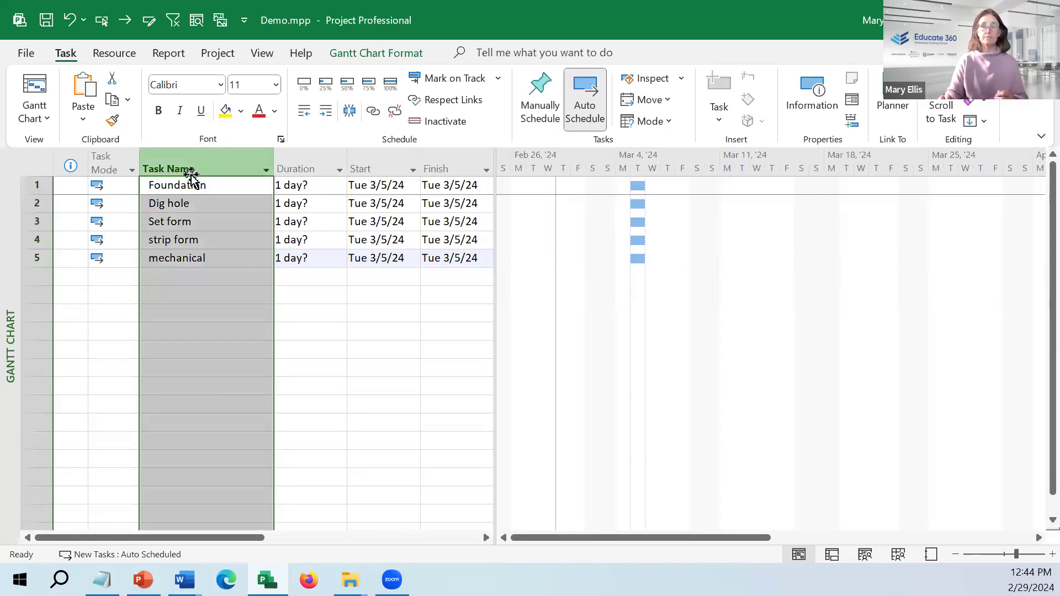
click(37, 204)
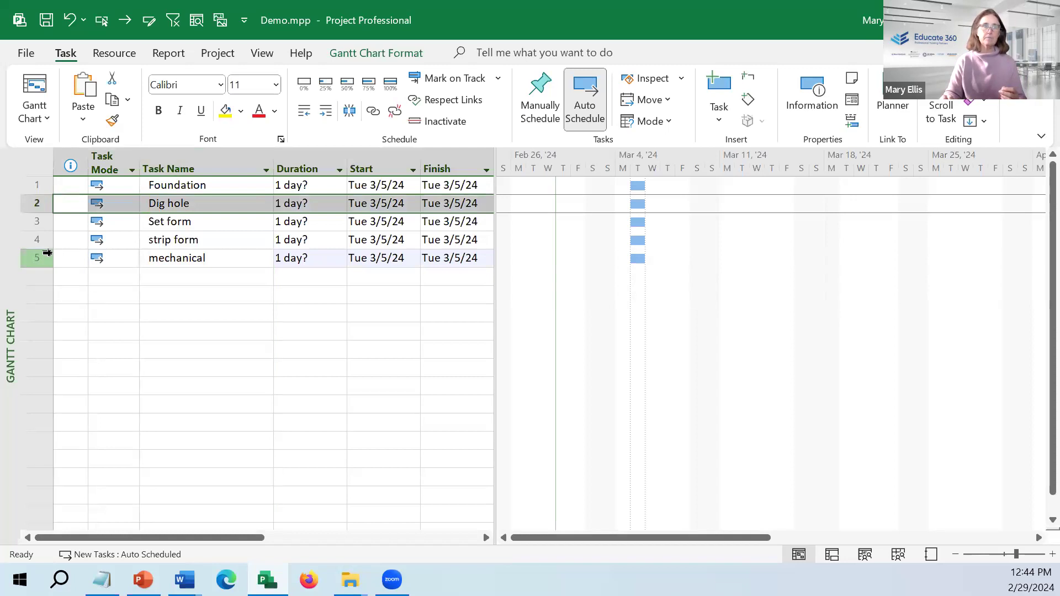
click(38, 257)
click(37, 240)
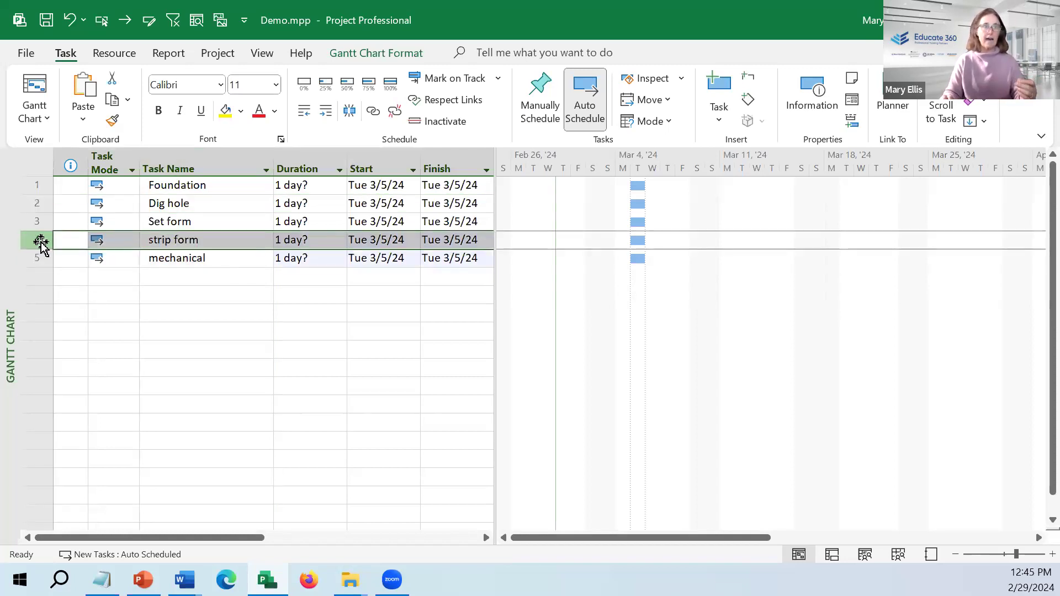
click(200, 232)
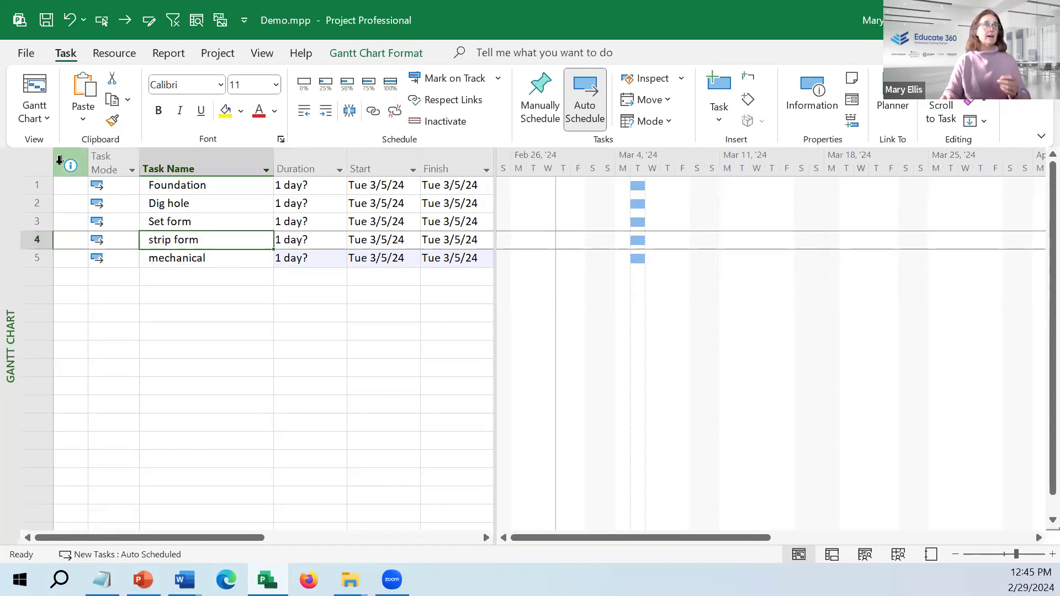
click(62, 163)
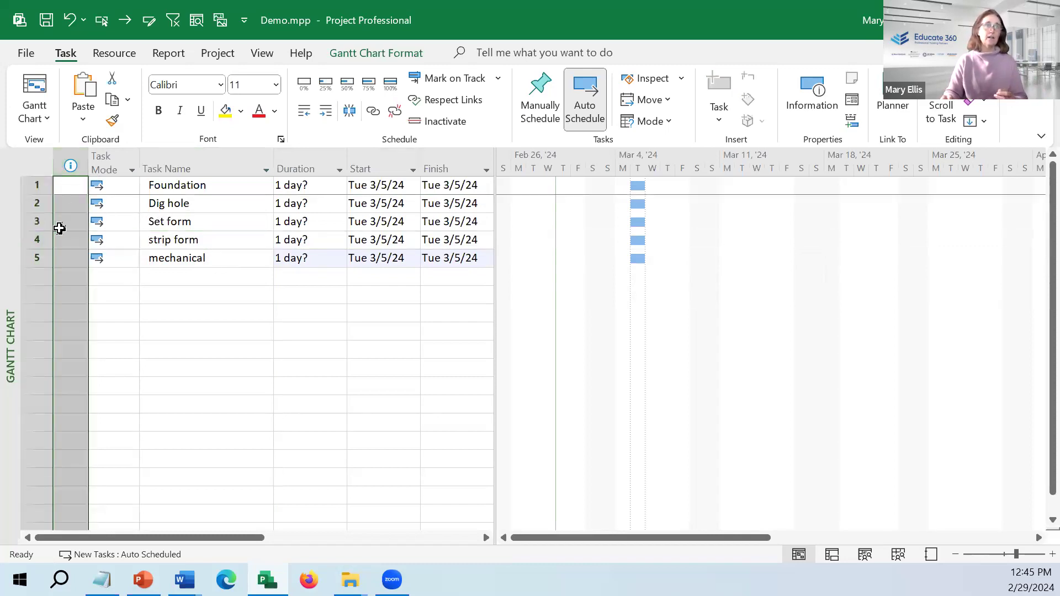
Step: Add a note reading "ISSUES:" to the "Dig hole" task in its Task Information
click(66, 205)
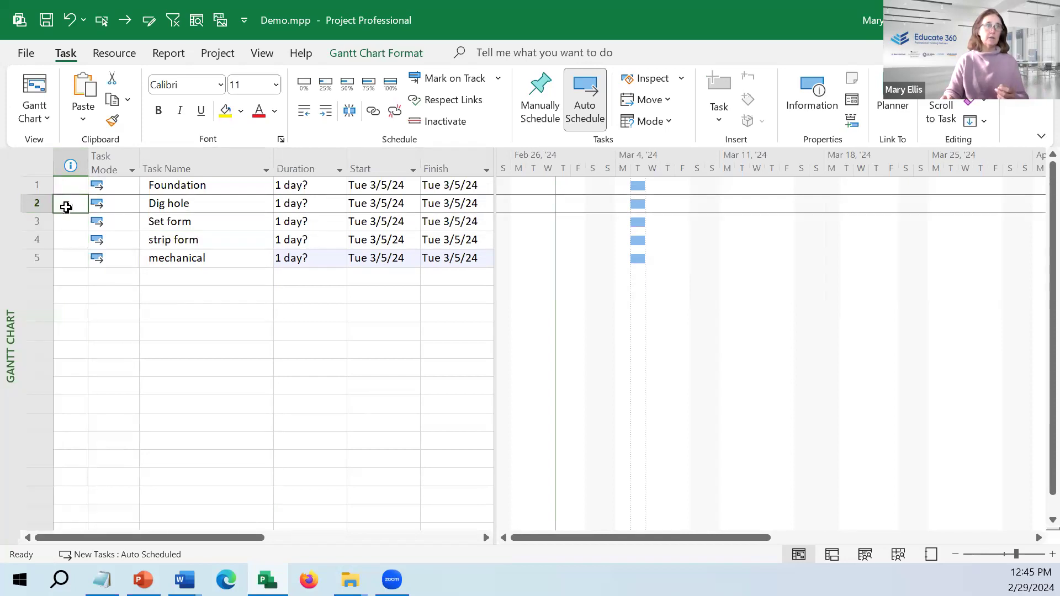
double_click(66, 203)
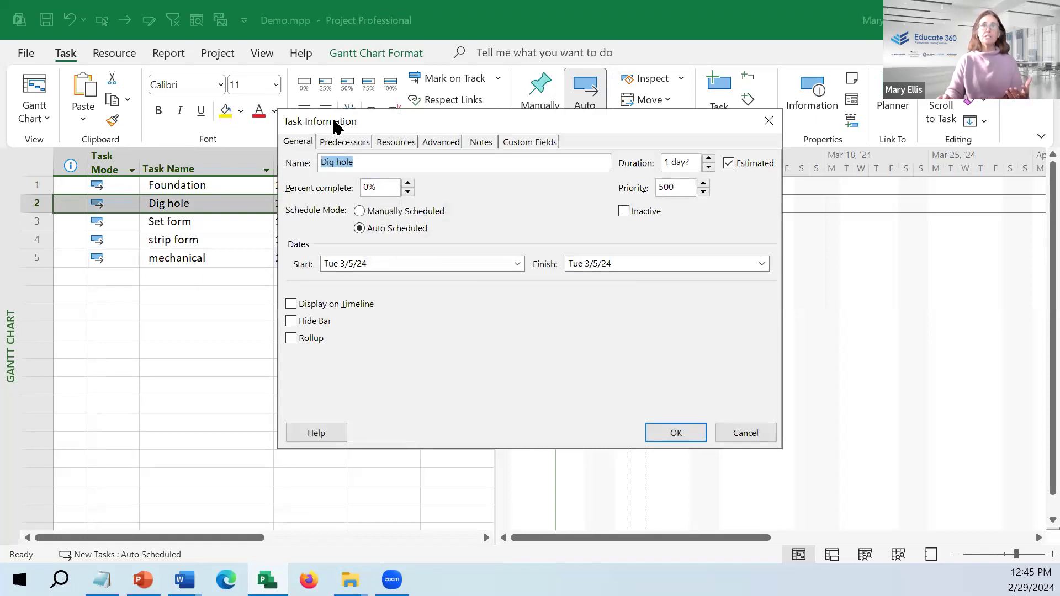
drag(333, 122, 331, 177)
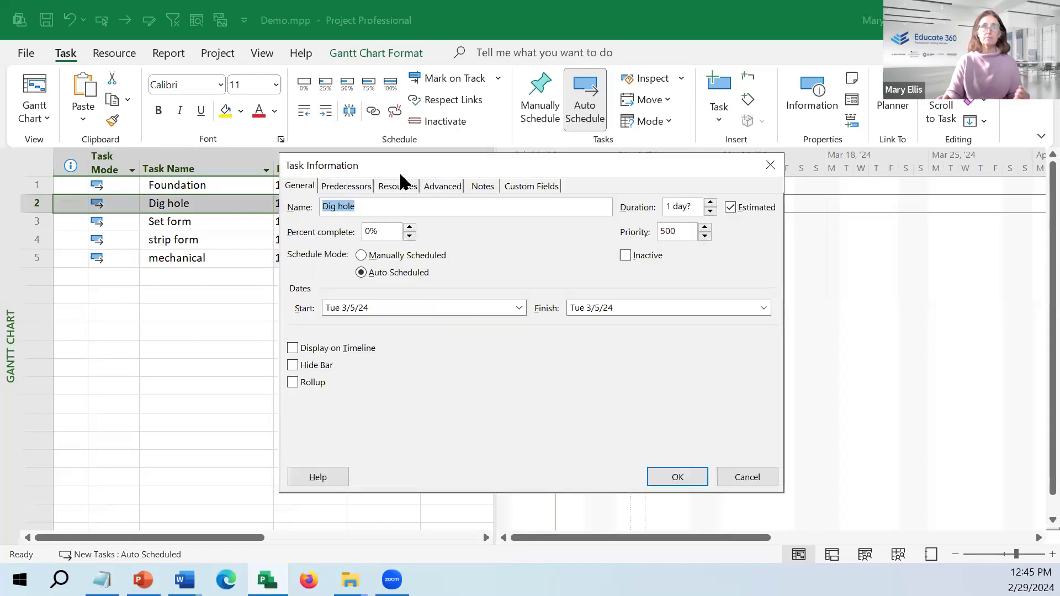
click(486, 189)
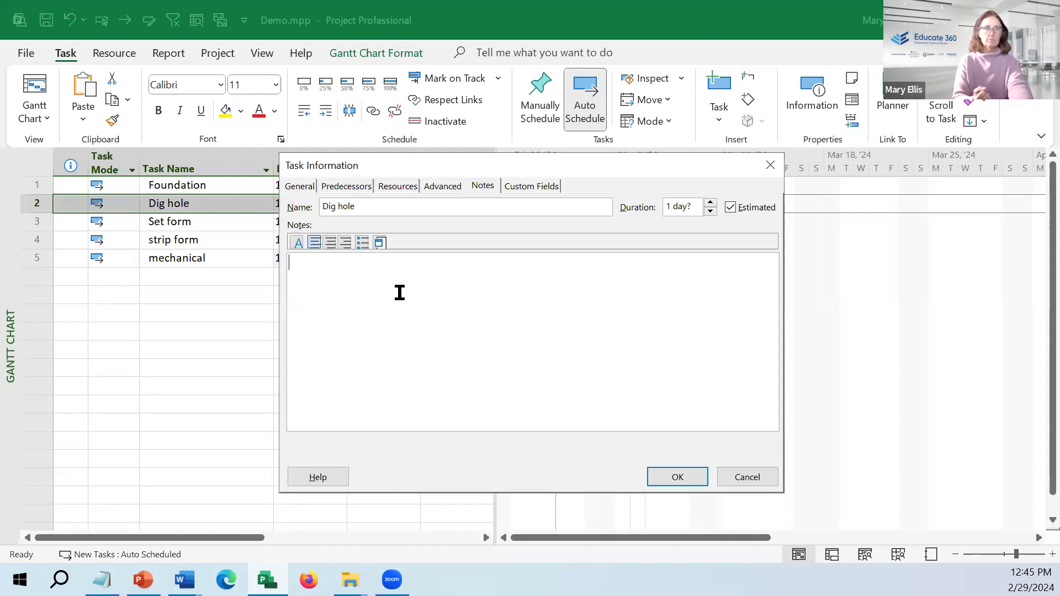
text(IS)
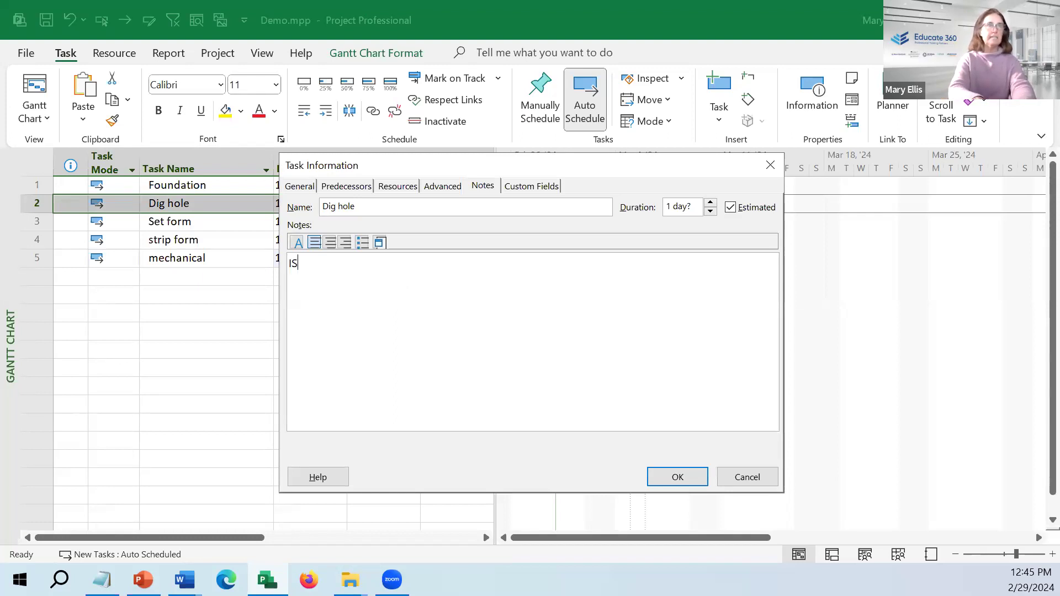
text(SE)
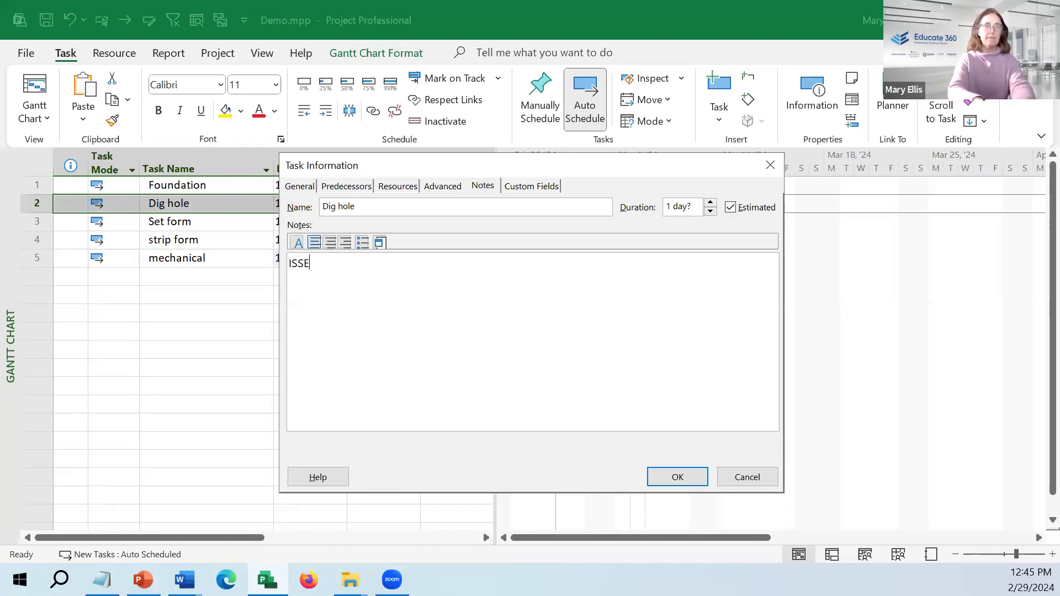
key(BackSpace)
text(UES)
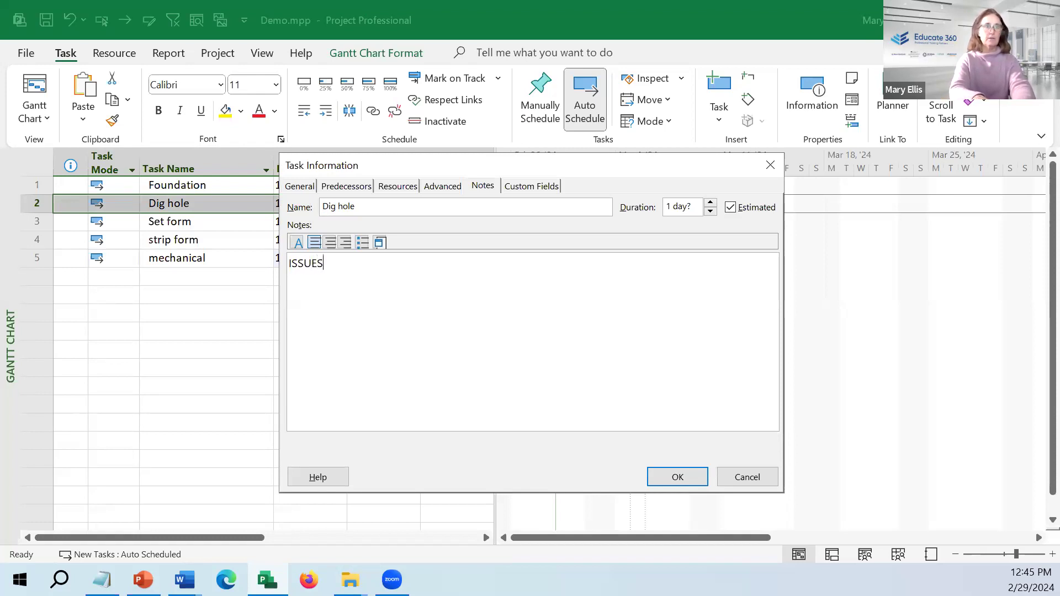
text(:)
key(Return)
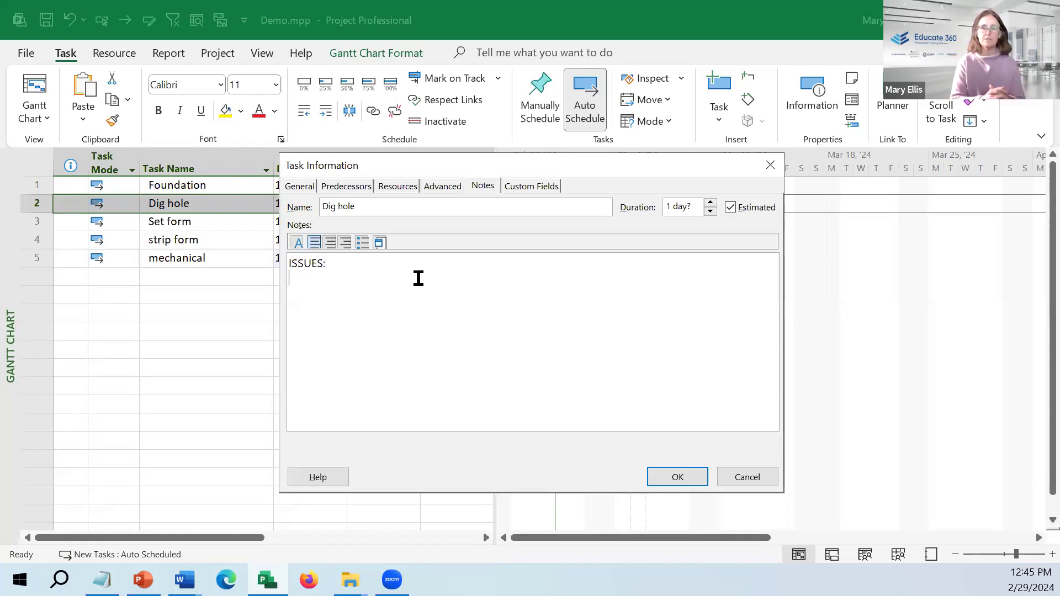
key(Return)
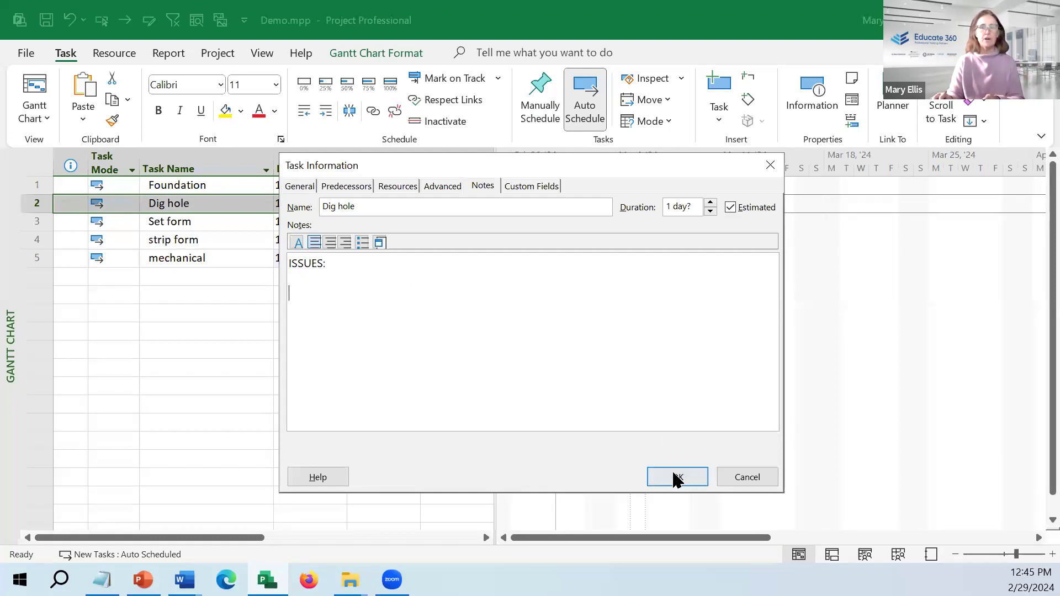
click(676, 478)
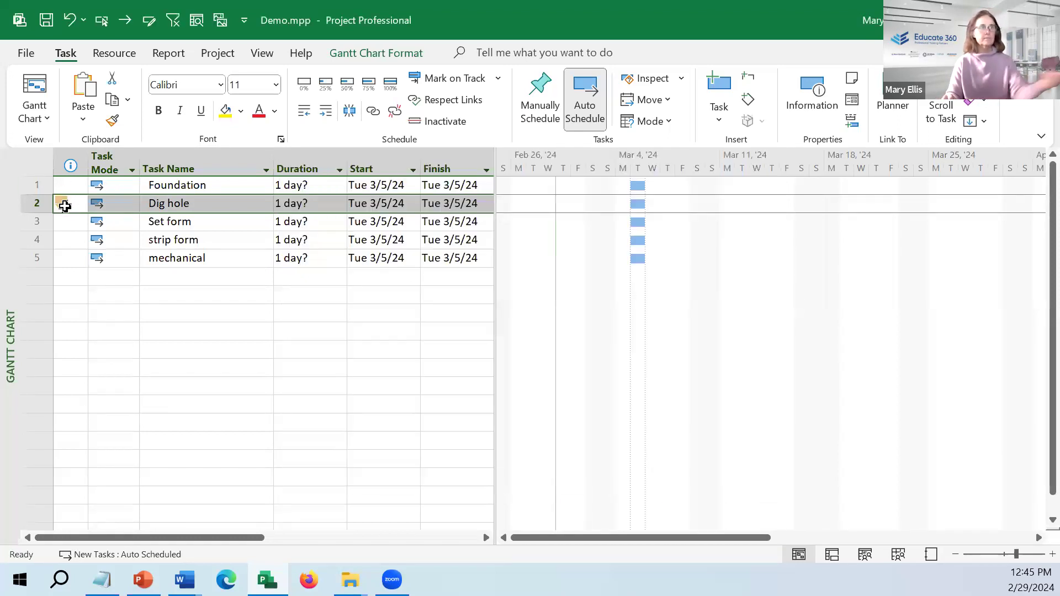
mouse_move(65, 205)
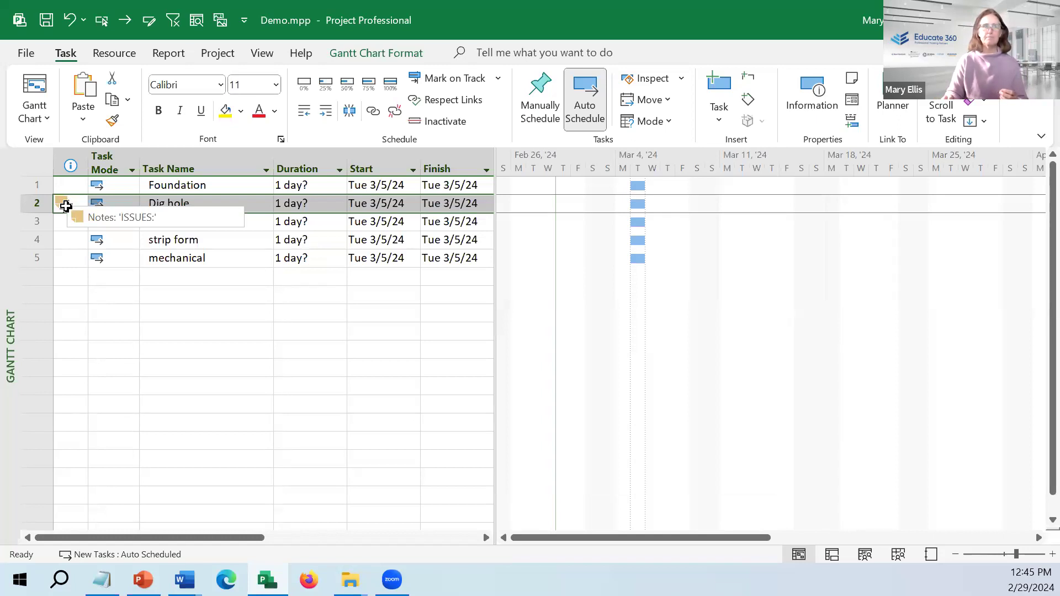
Step: Hide the Task Mode column in the task table and save the project
right_click(109, 164)
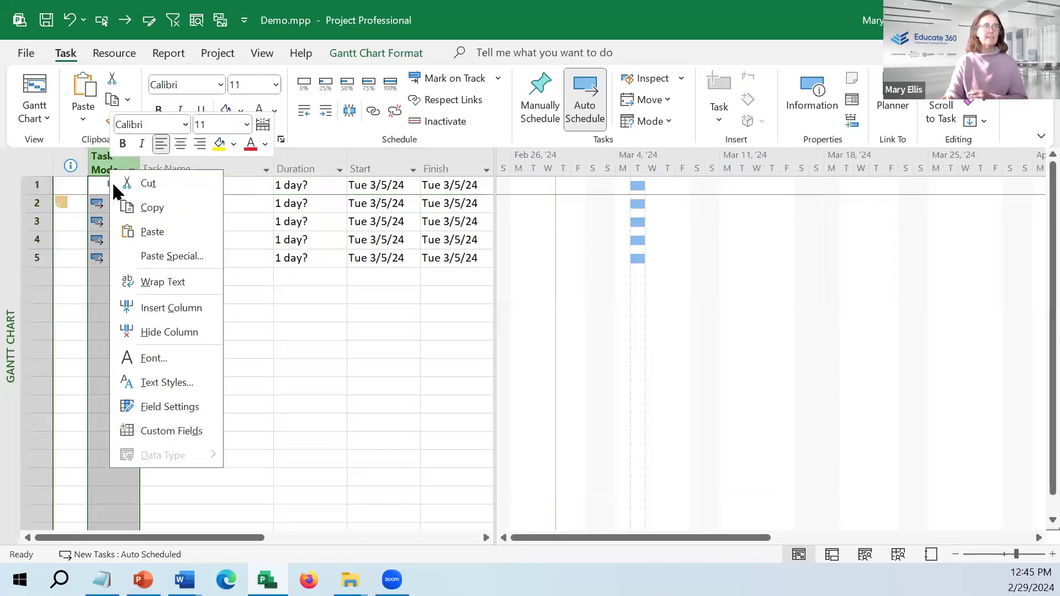
click(146, 329)
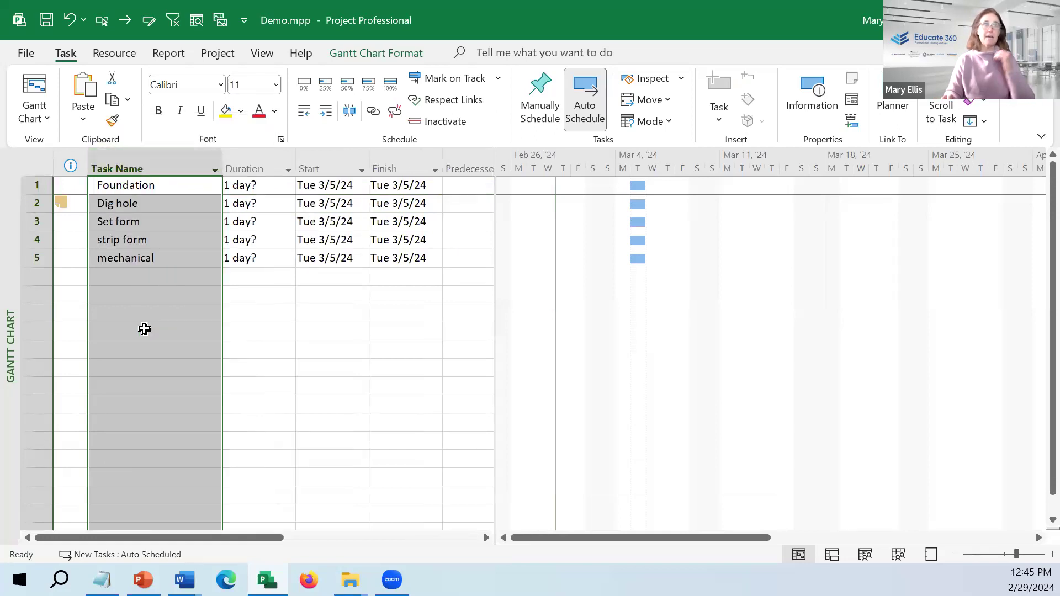
right_click(264, 164)
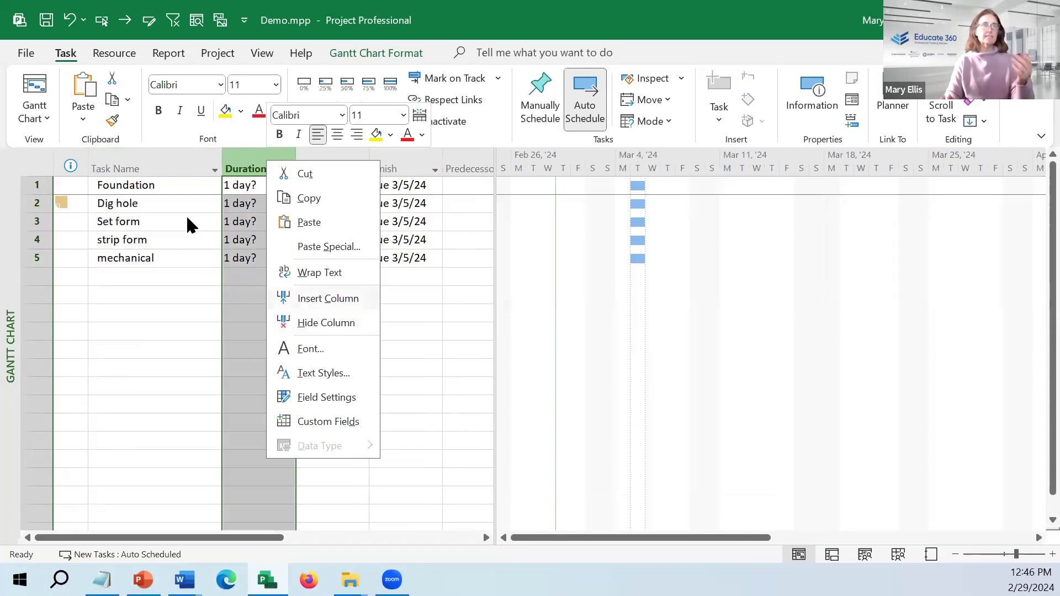
key(Escape)
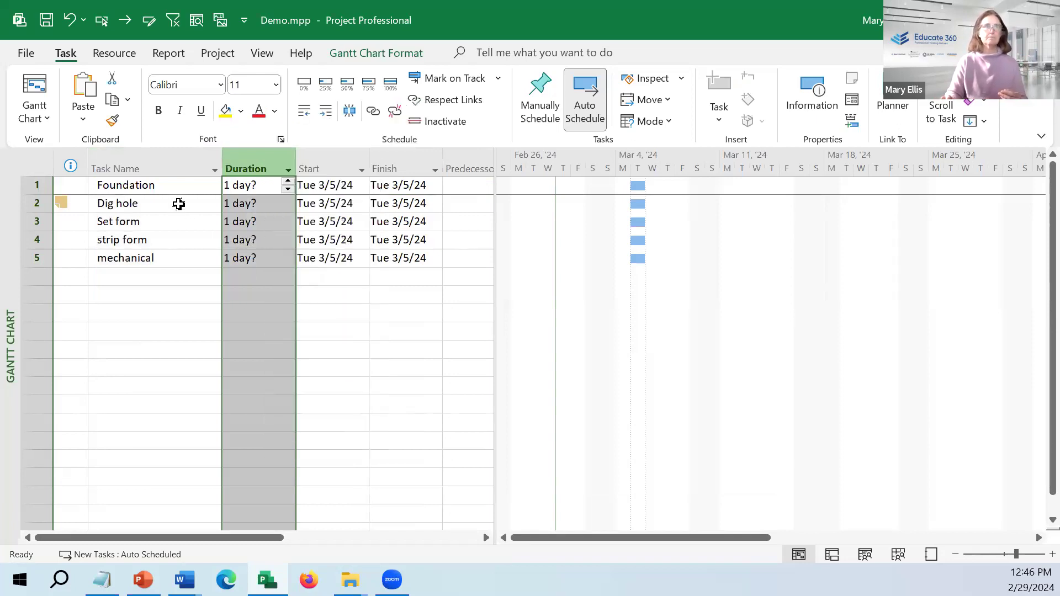
click(178, 204)
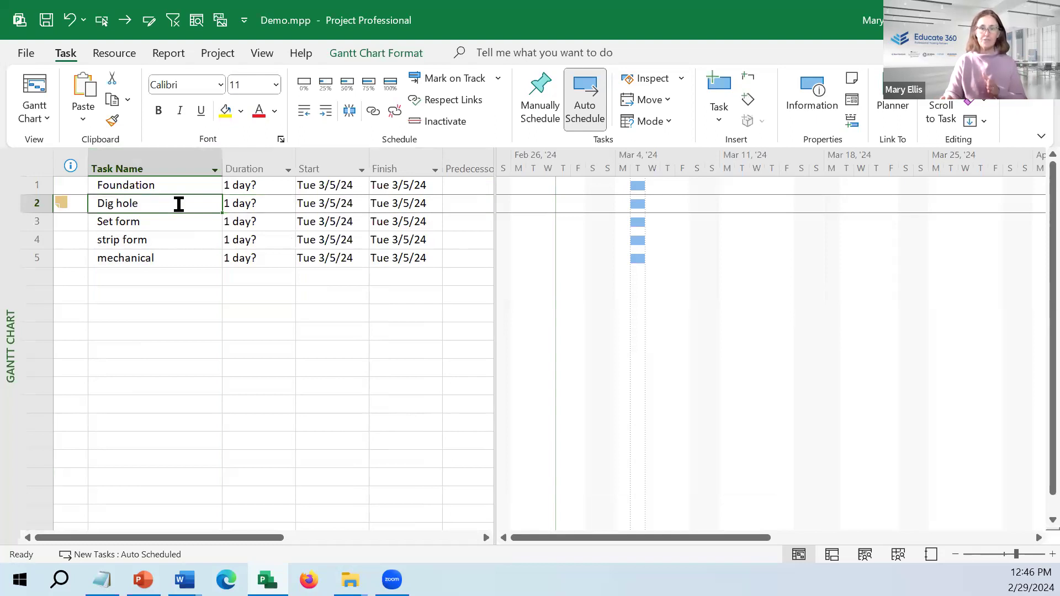
click(48, 22)
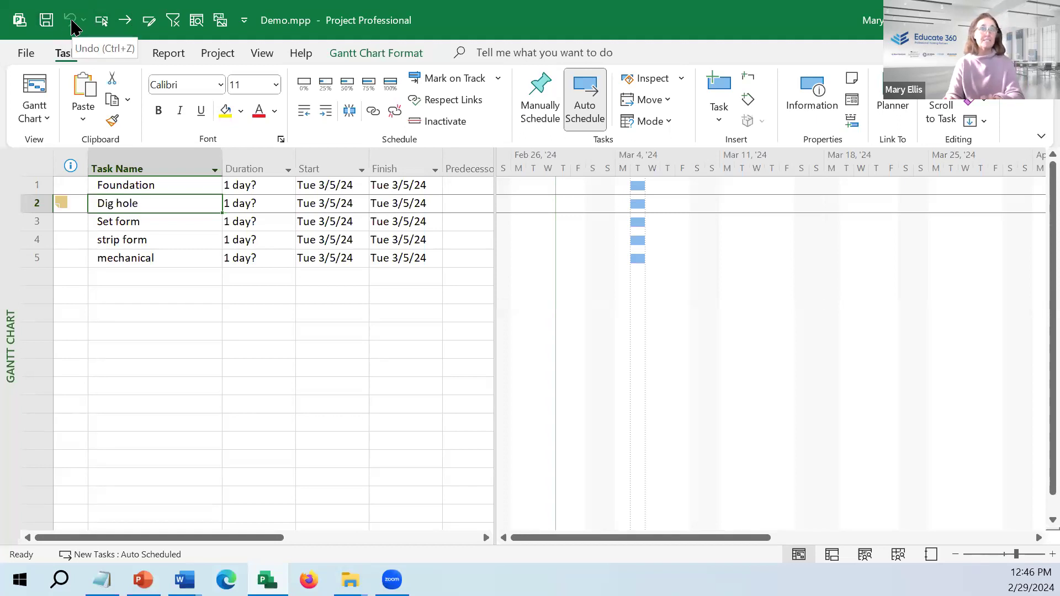
Step: Indent the tasks "Dig hole", "Set form" and "strip form" as subtasks of "Foundation"
click(234, 284)
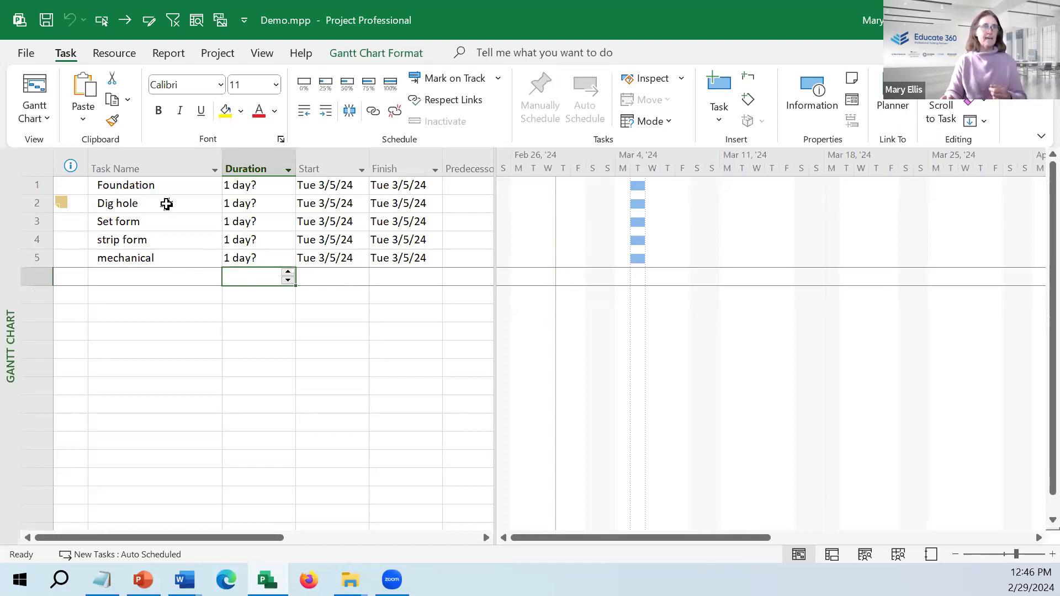
click(167, 205)
drag(167, 205, 166, 237)
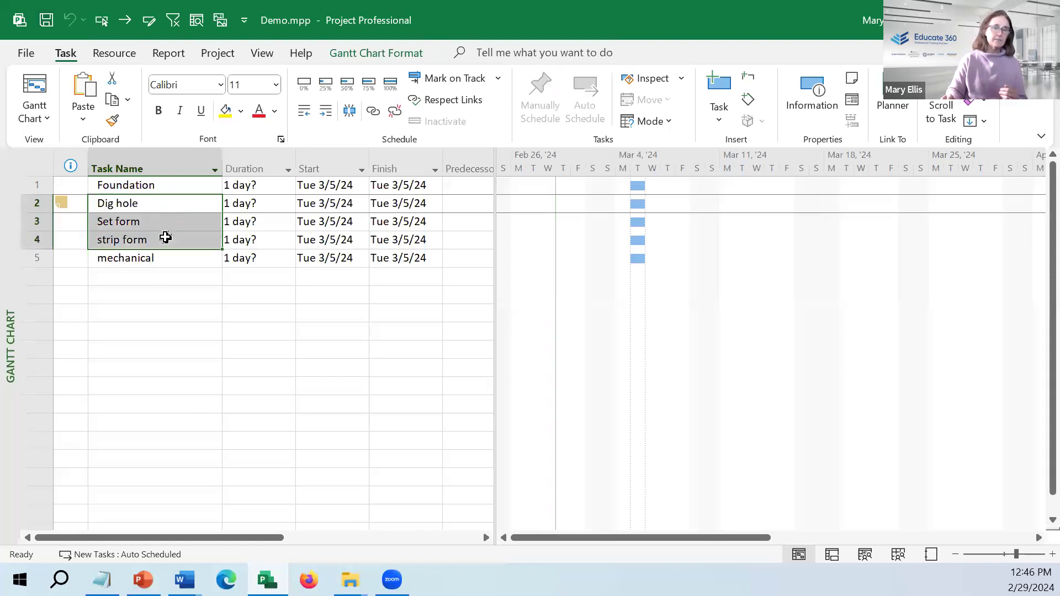
click(327, 117)
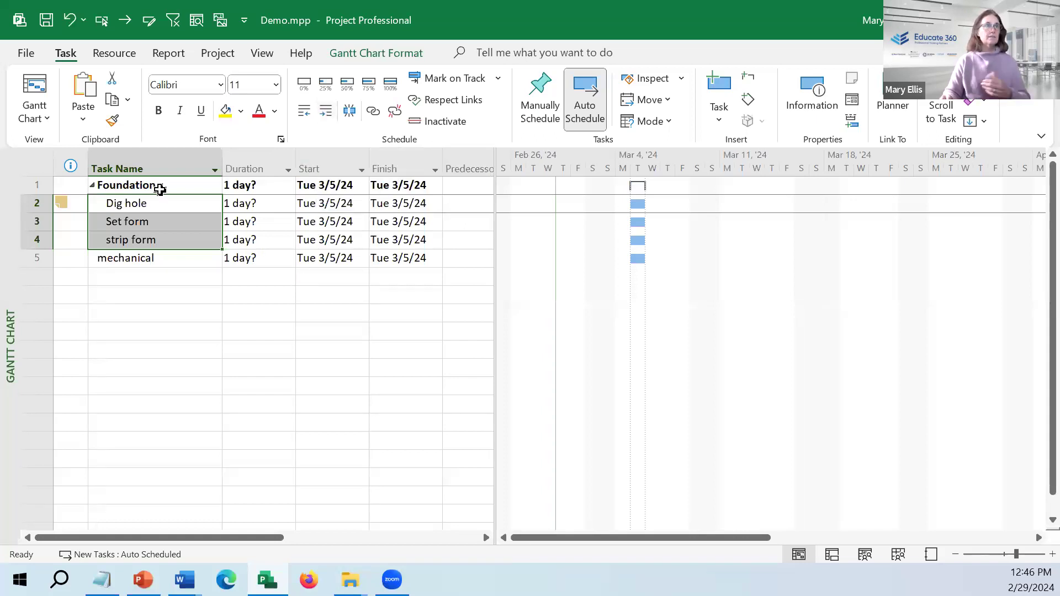
Step: Collapse the subtasks of the "Foundation" summary task and expand them again
click(161, 185)
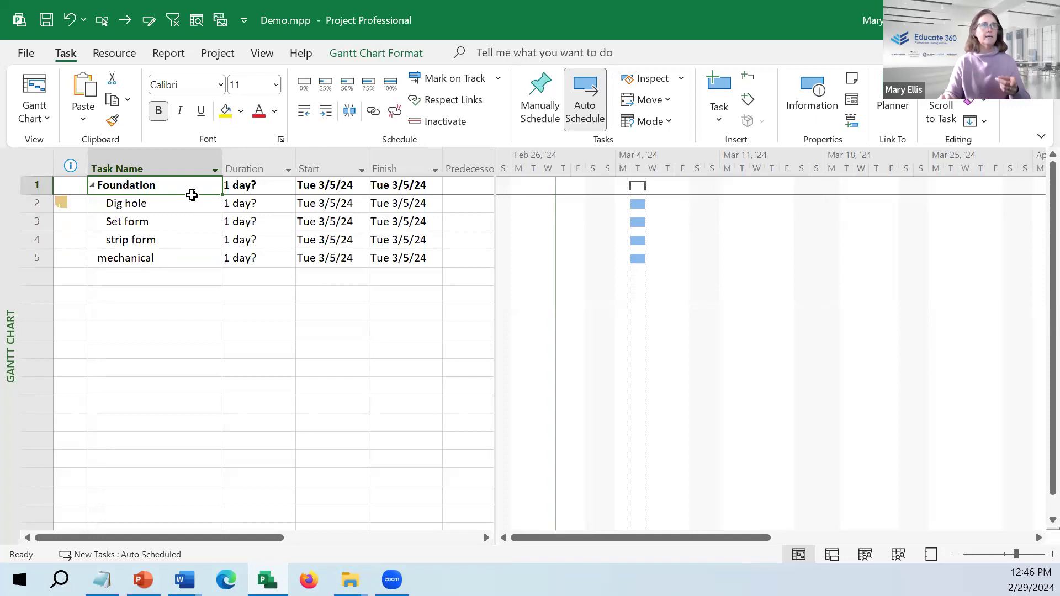
click(191, 203)
click(176, 221)
click(171, 240)
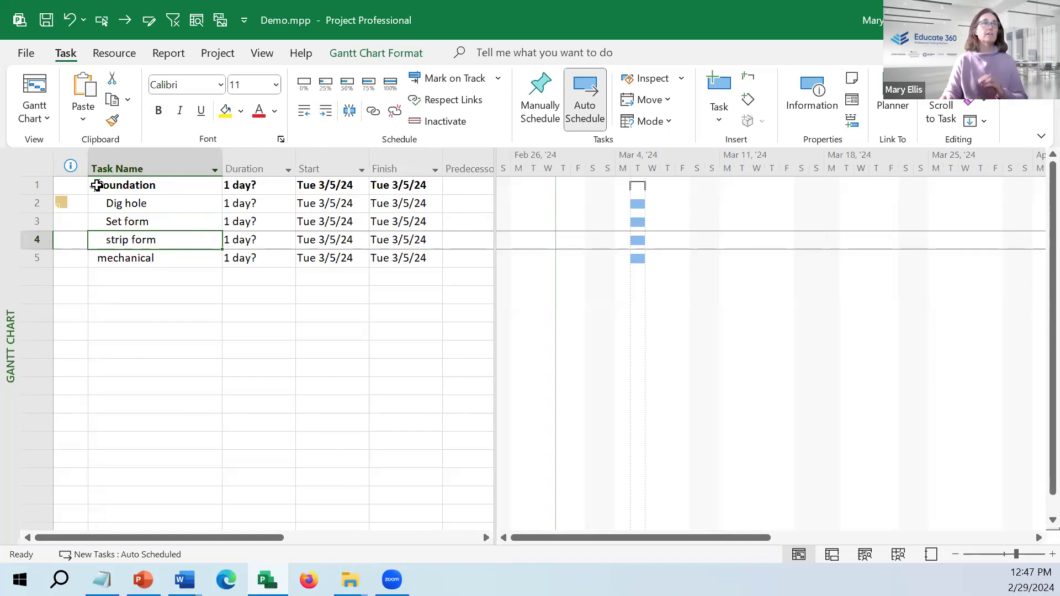
click(92, 184)
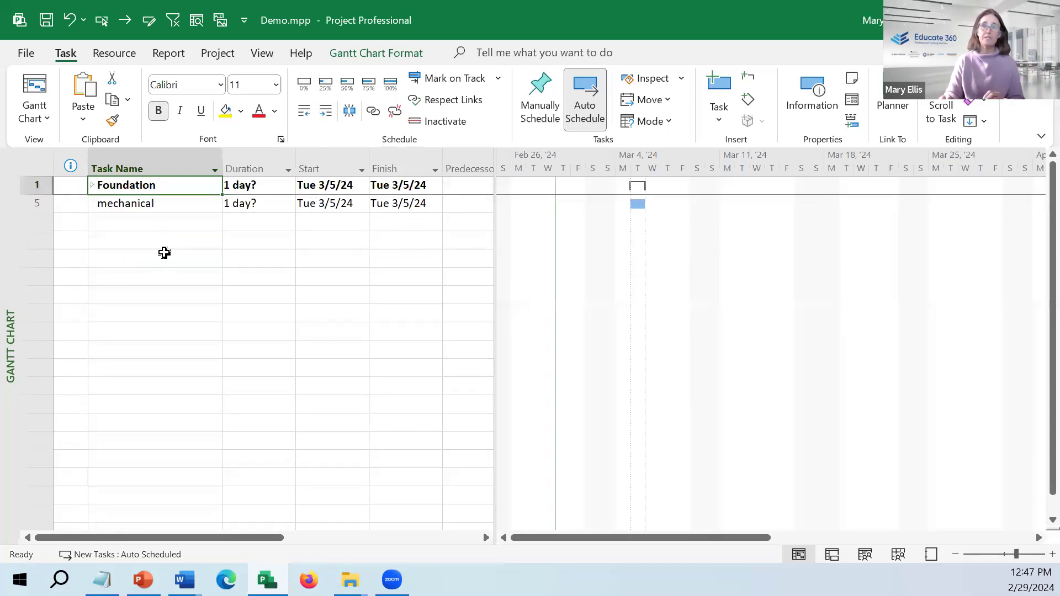
click(92, 186)
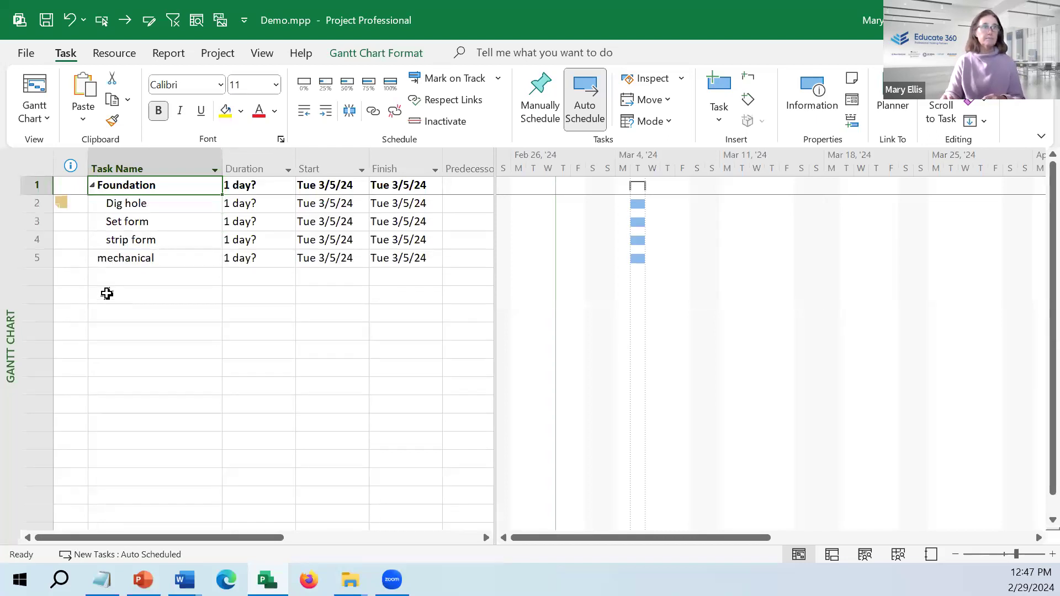
Step: Collapse the "Foundation" summary task twice, expanding it each time to review its three subtasks
click(92, 185)
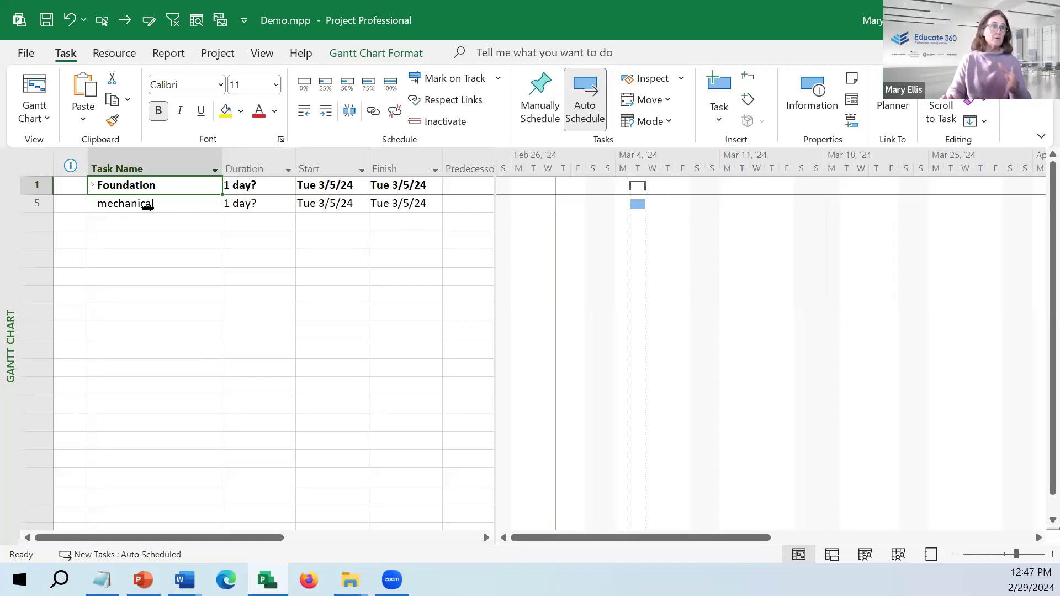
click(93, 186)
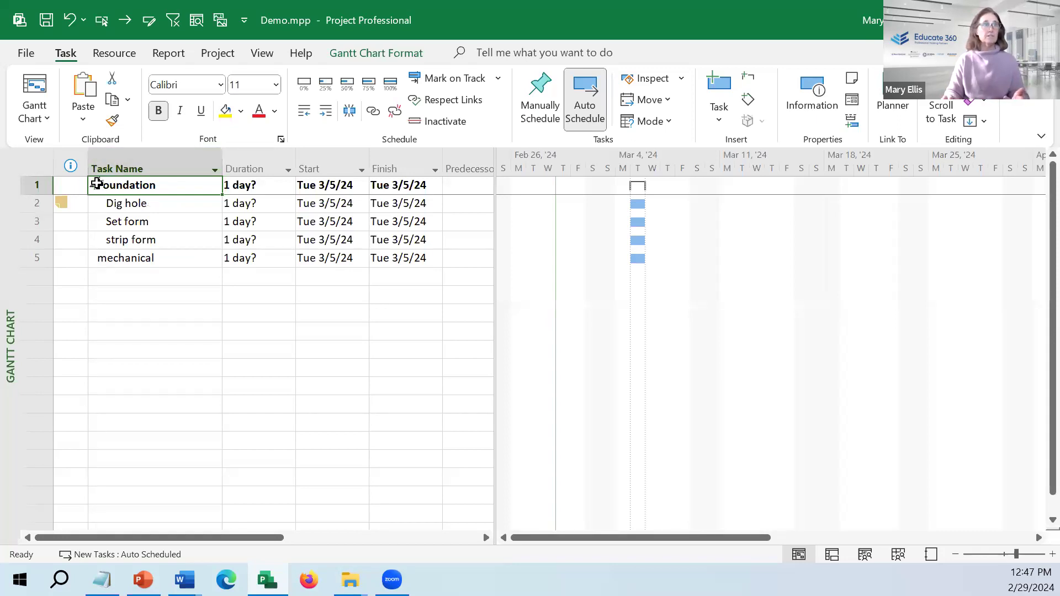
click(92, 185)
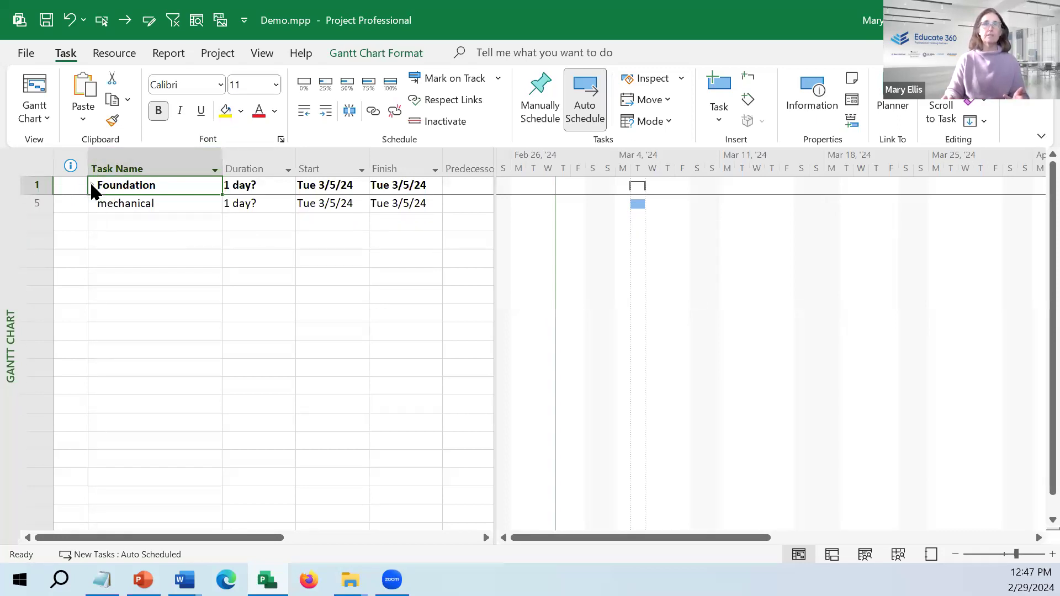
click(93, 185)
drag(144, 203, 142, 242)
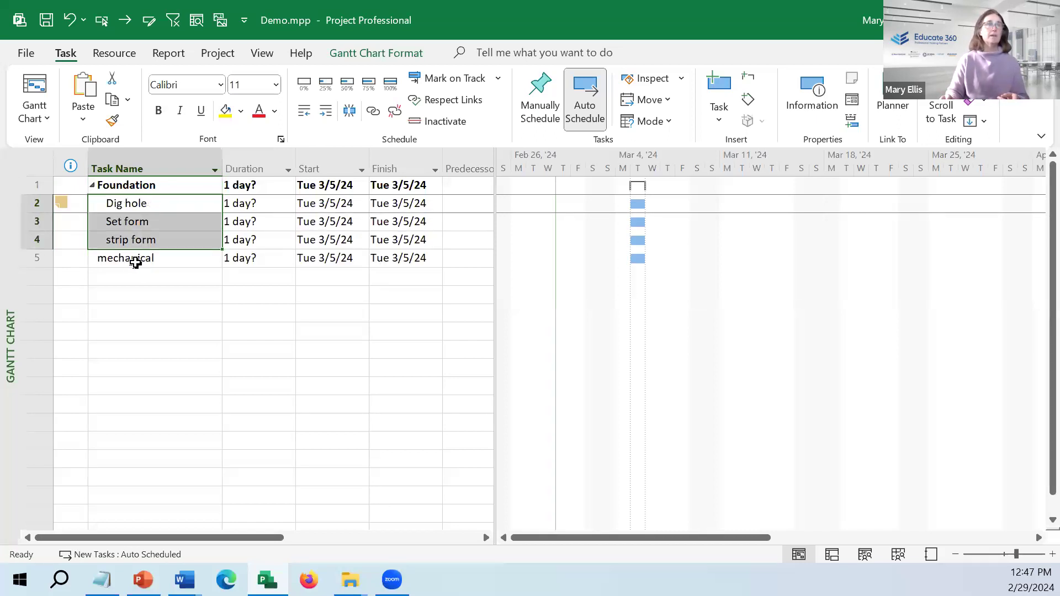
Step: Add the tasks "Frame", "Roof" and "Walls" below "mechanical" and indent them as its subtasks
click(138, 259)
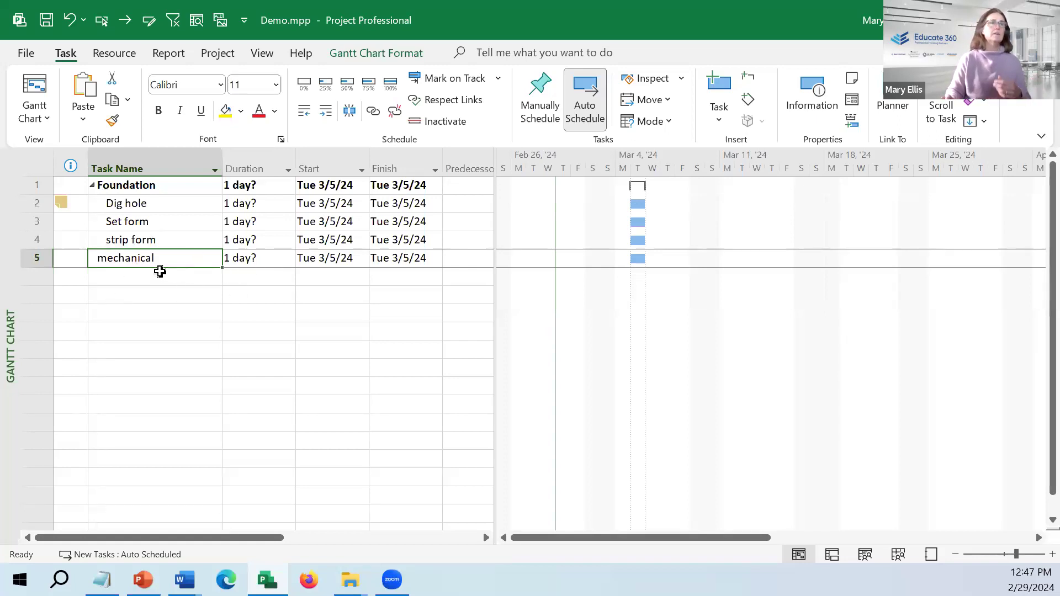
click(183, 275)
text(Frame)
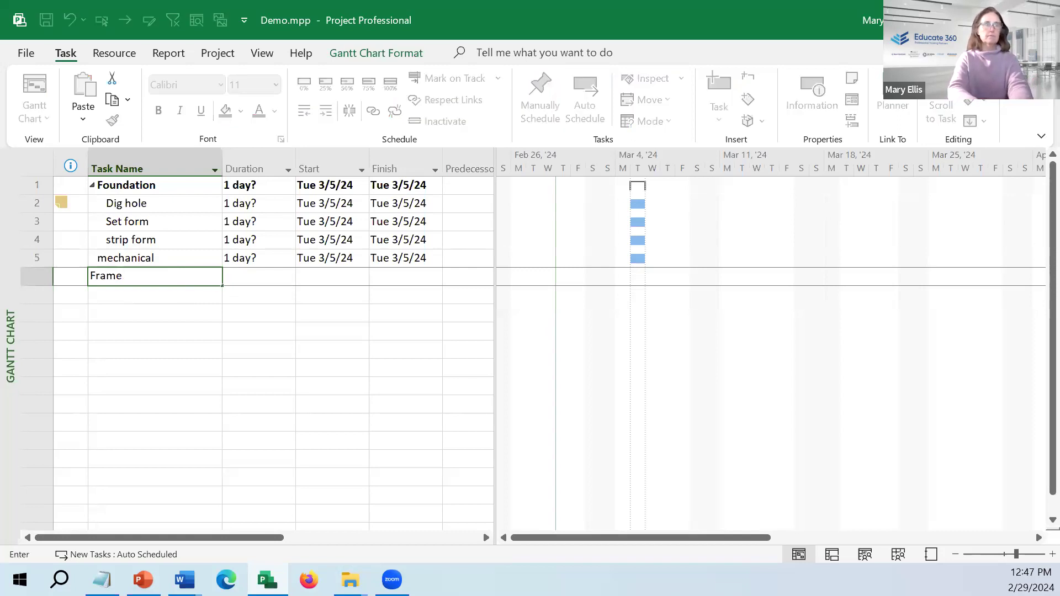
key(Return)
text(Roof)
key(Return)
text(Walls)
key(Return)
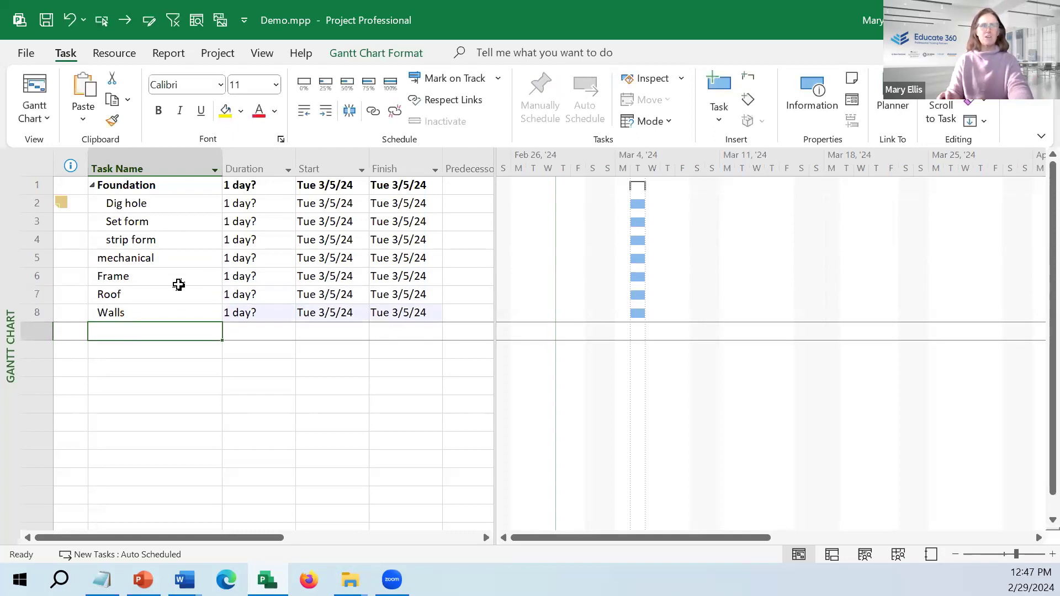
drag(139, 277, 140, 309)
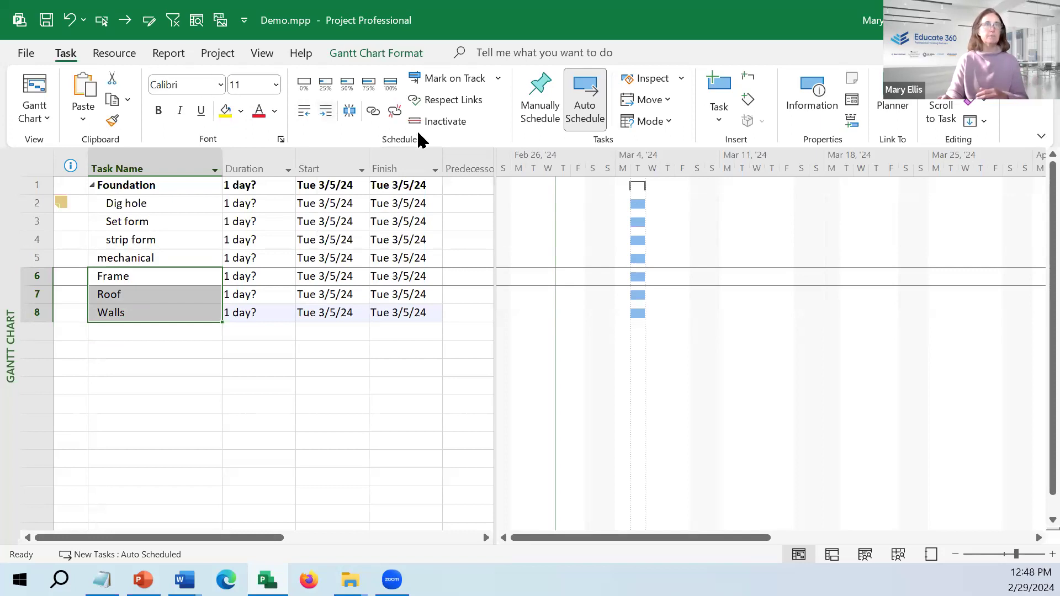
click(326, 112)
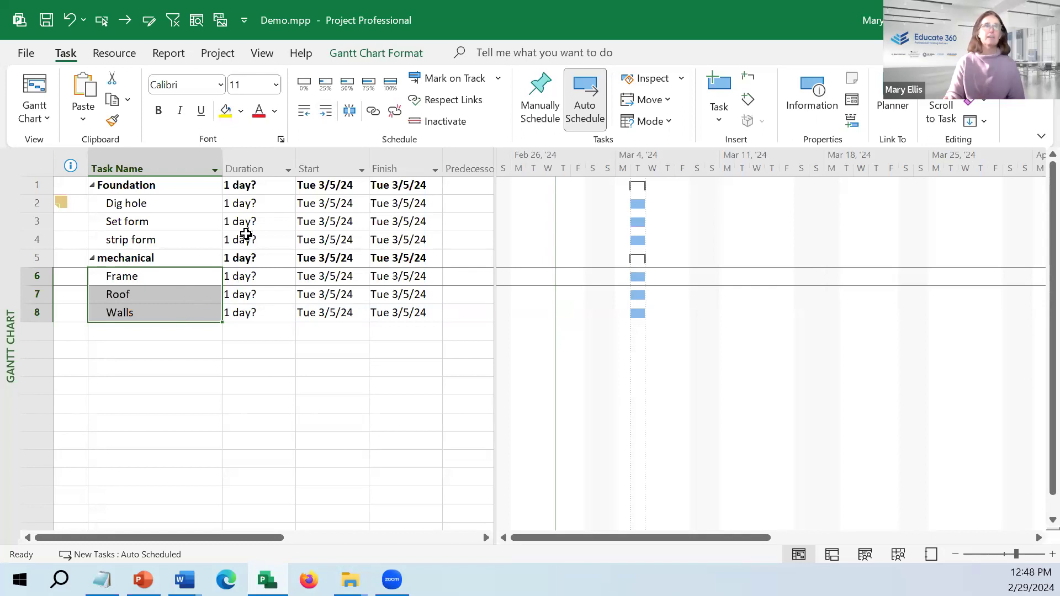
Step: Set the durations of "Dig hole" to 5 days, "Set form" to 1 day and "strip form" to 2 days
click(254, 210)
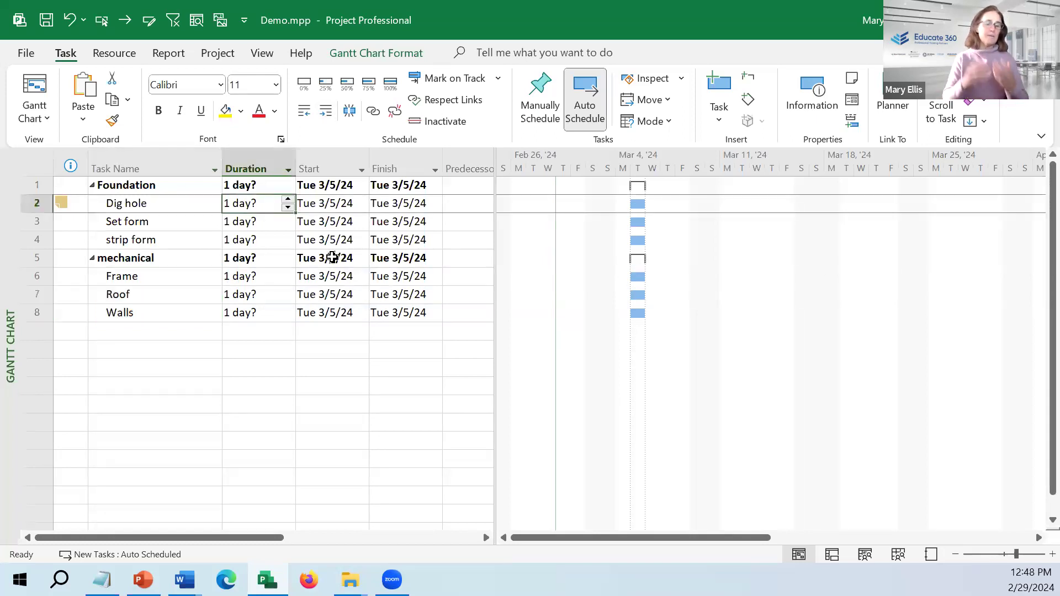
text(5)
key(Return)
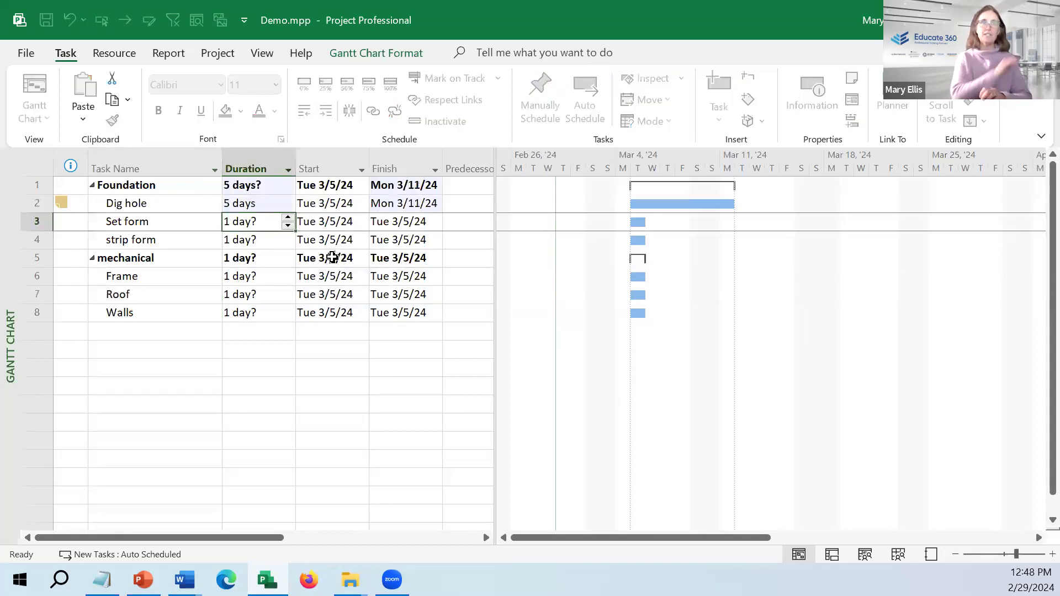
text(1)
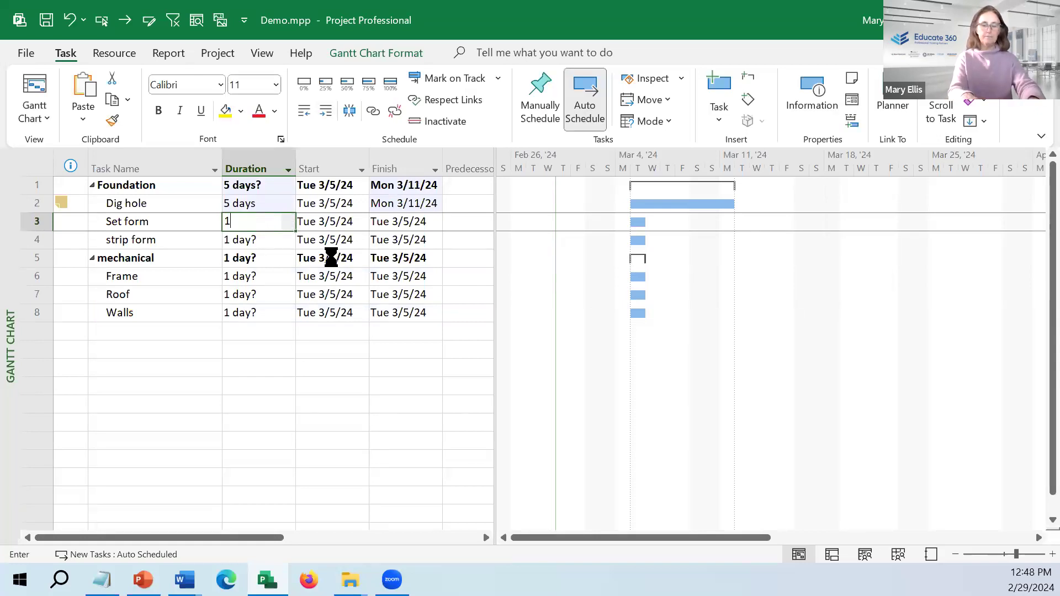
key(Return)
text(2)
key(Return)
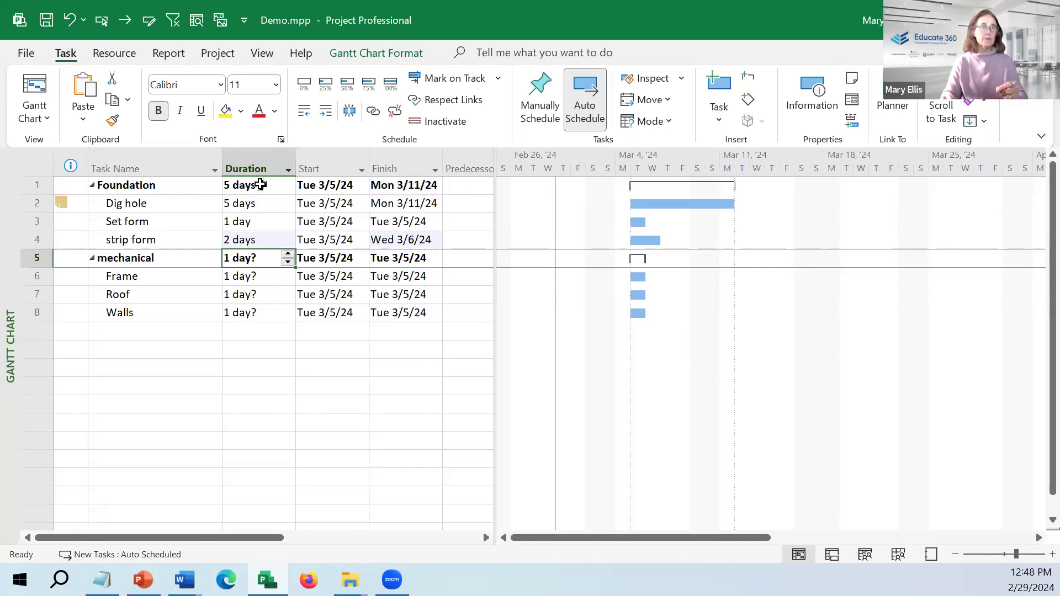
Step: Compare the duration of the "Foundation" summary task with the durations of its three subtasks
click(256, 185)
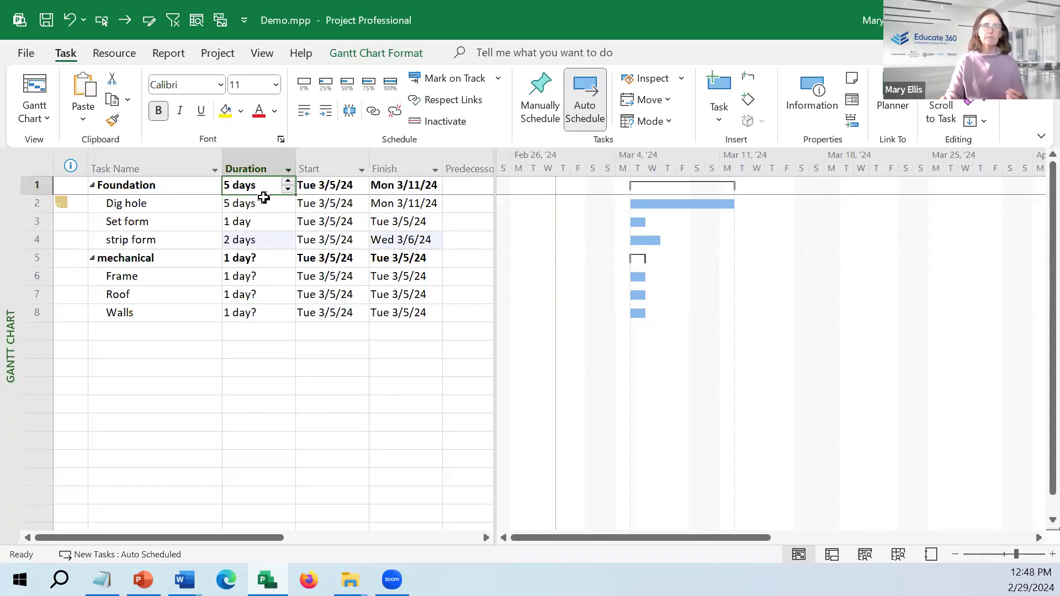
drag(258, 204, 261, 233)
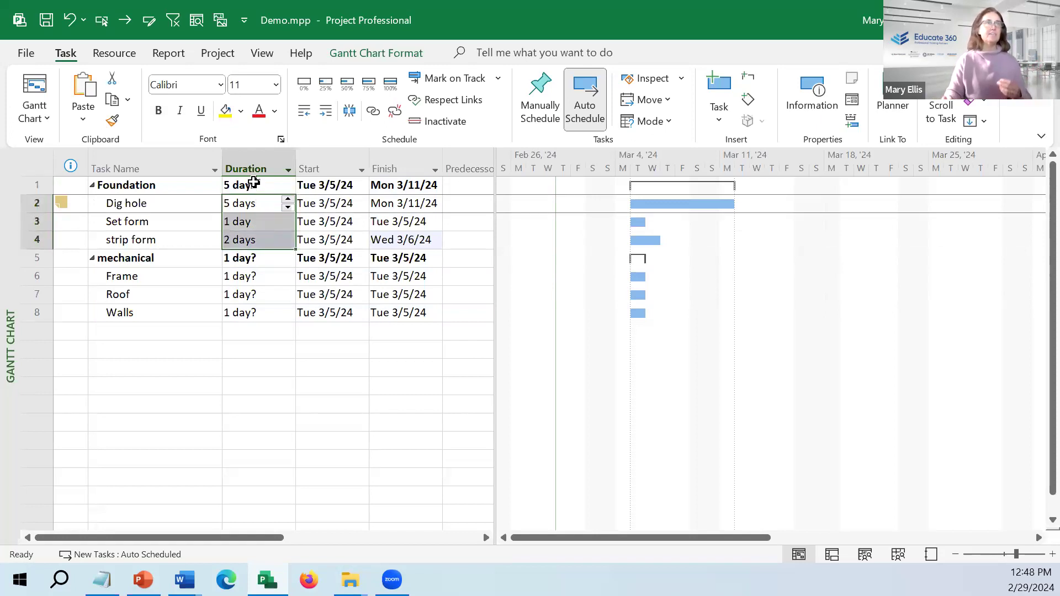
click(250, 185)
drag(184, 204, 182, 239)
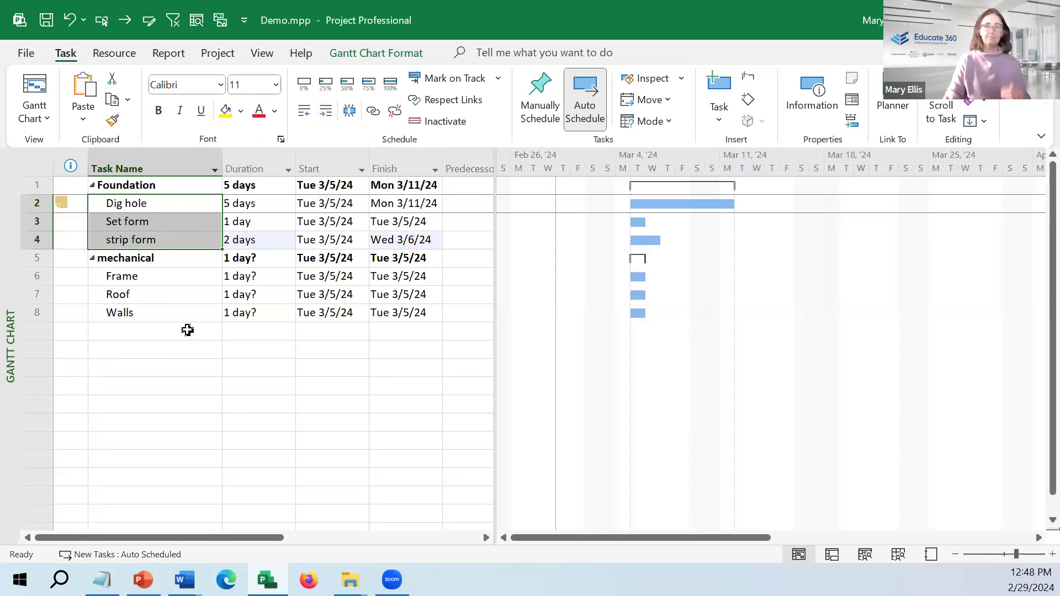
click(164, 273)
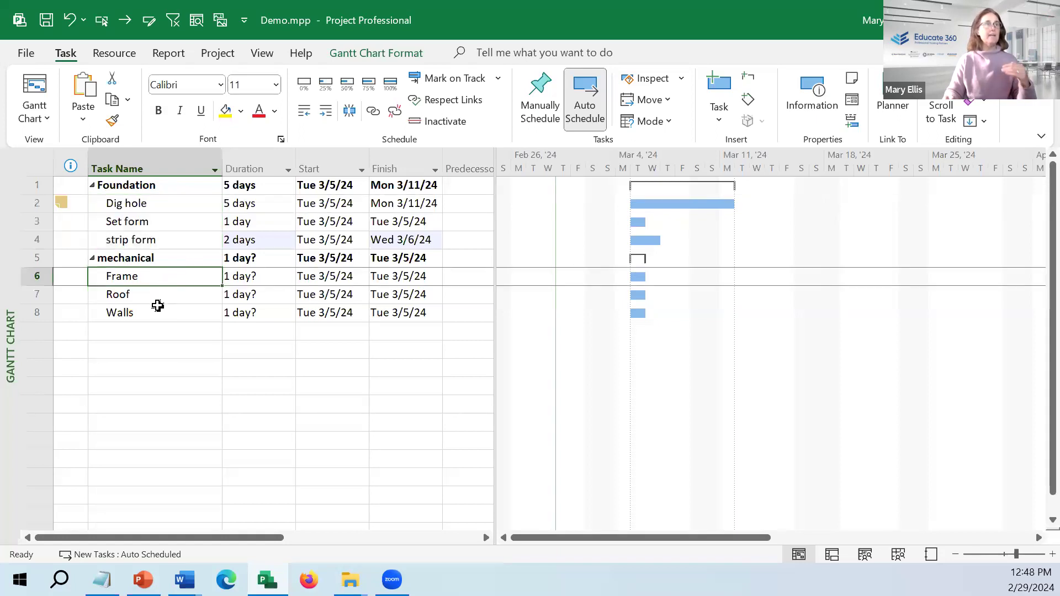
click(156, 312)
Step: Try indenting the "mechanical" summary task one more outline level, and undo the indent
click(159, 259)
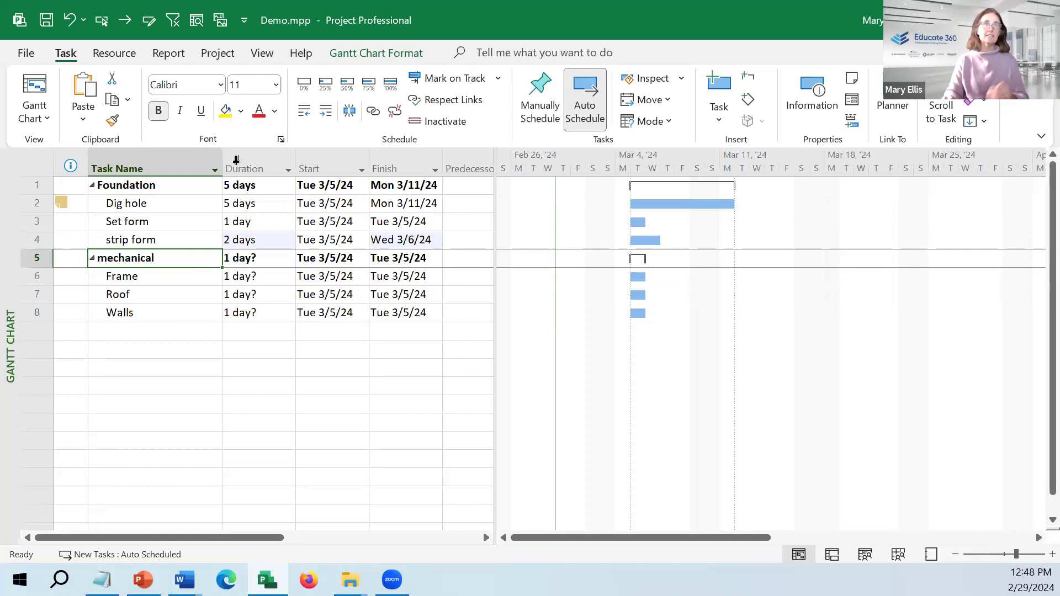
click(324, 110)
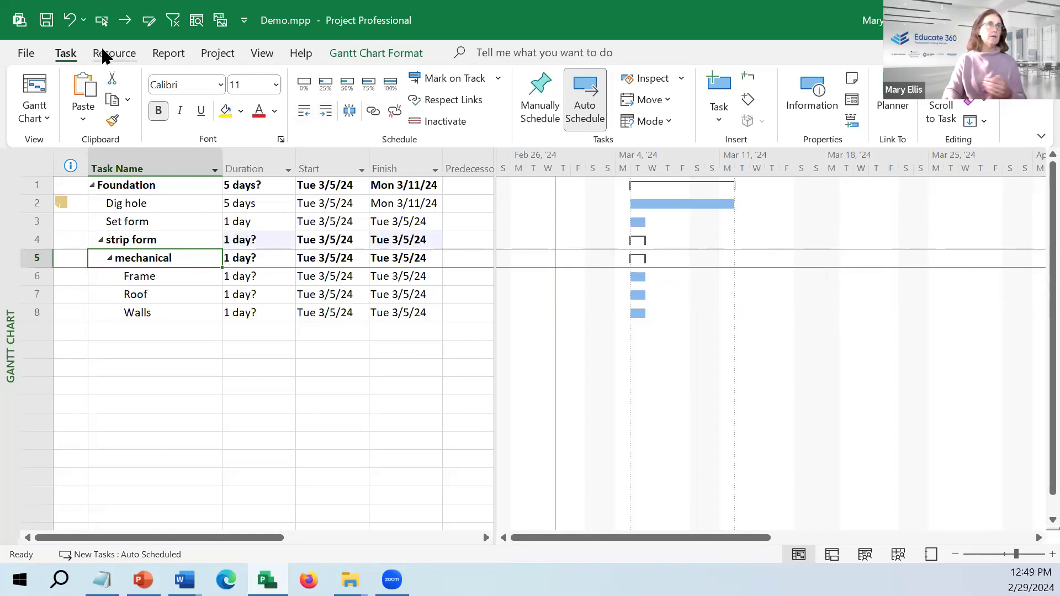
click(69, 21)
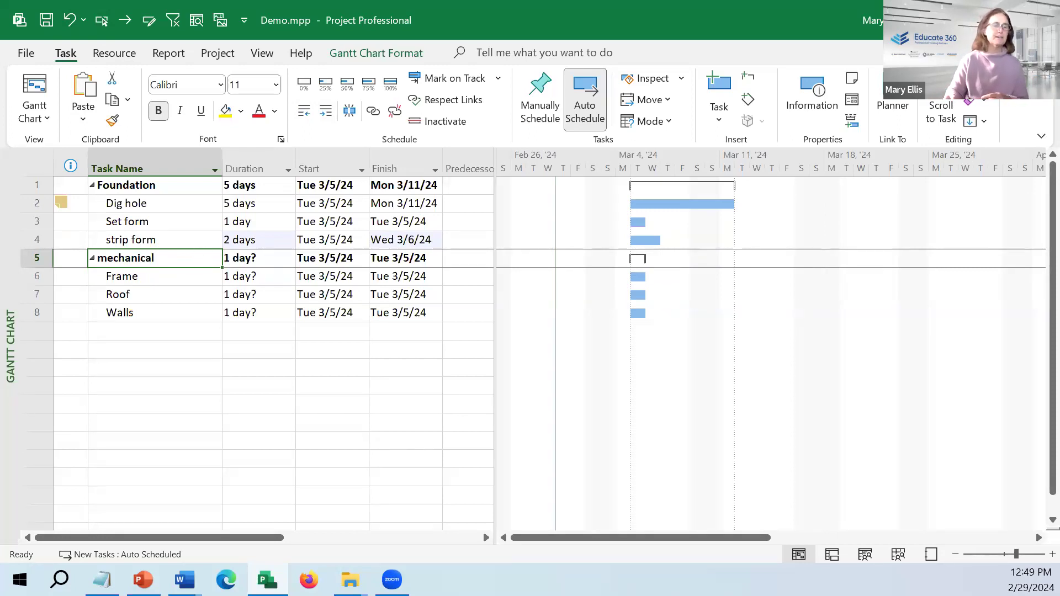
Step: Switch to the PowerPoint slide show and advance to the "Starting a Project" slide
key(alt+Tab)
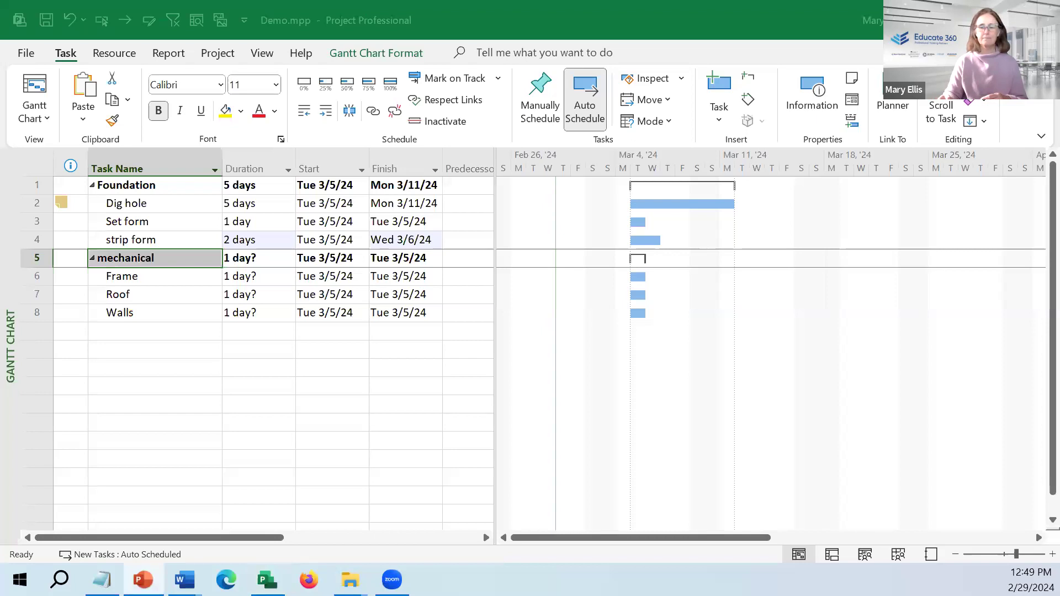
click(126, 488)
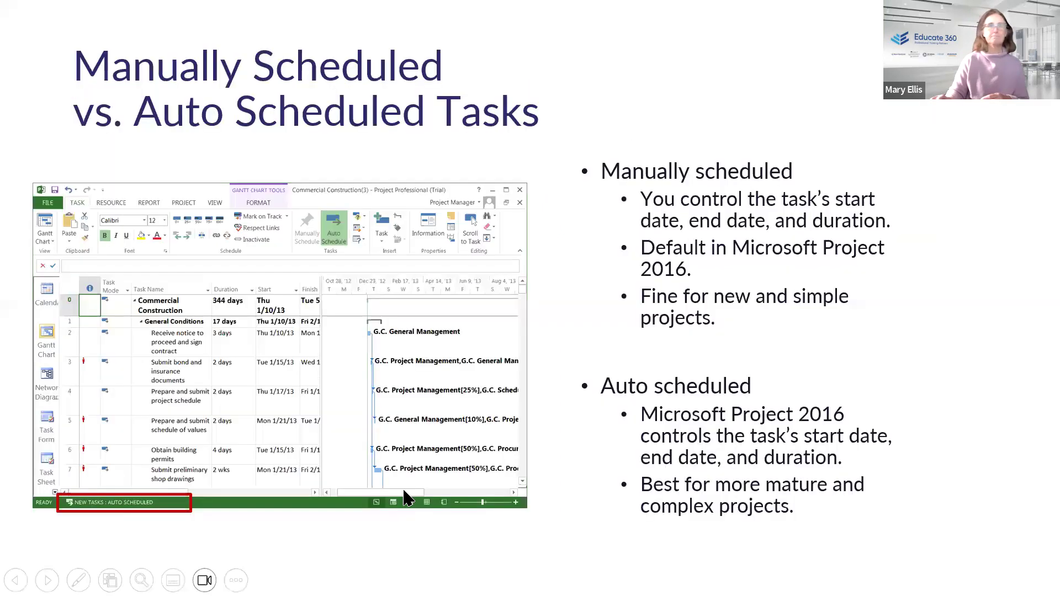
click(469, 374)
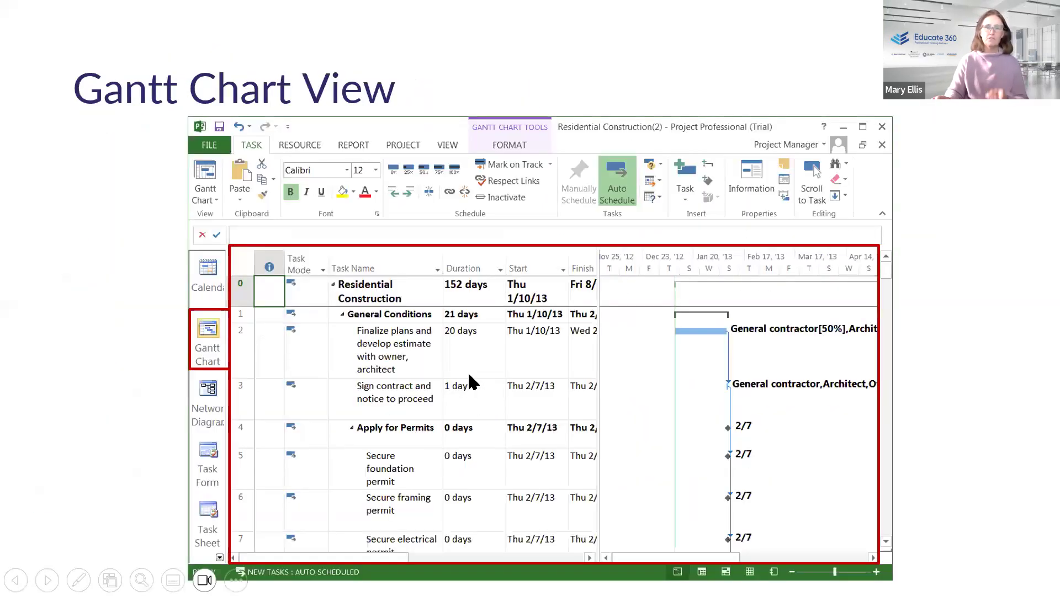
click(469, 376)
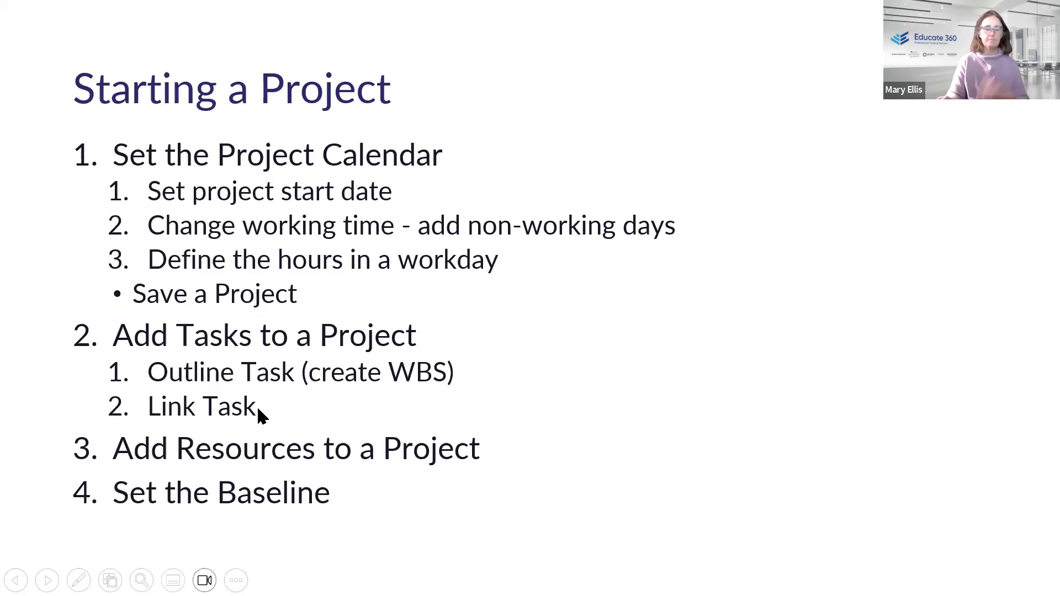
Step: Switch back to Microsoft Project and insert a new task named "Pour concrete" between "Set form" and "strip form"
key(alt+Tab)
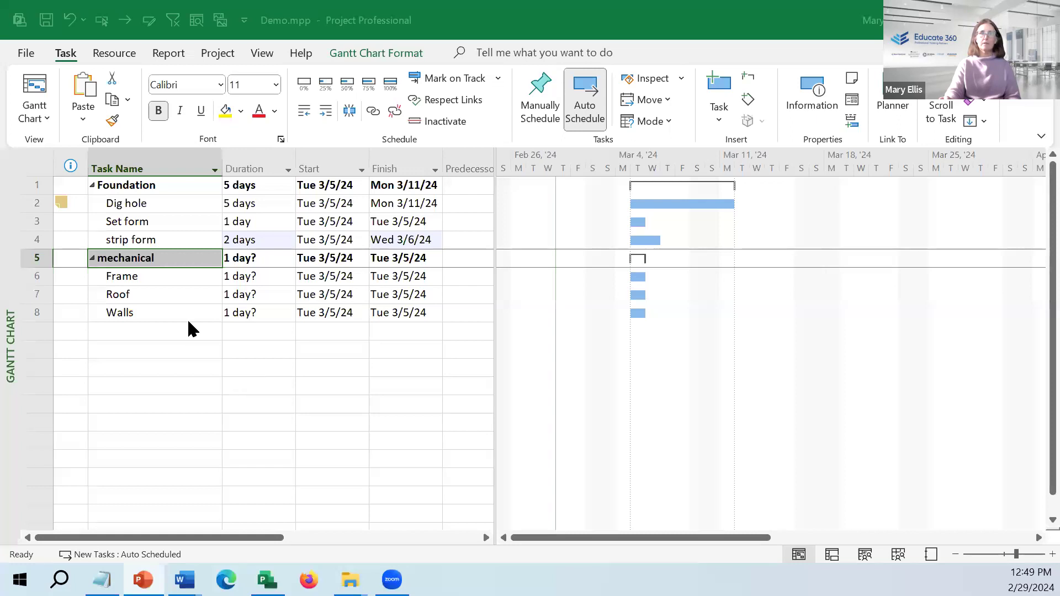
click(142, 223)
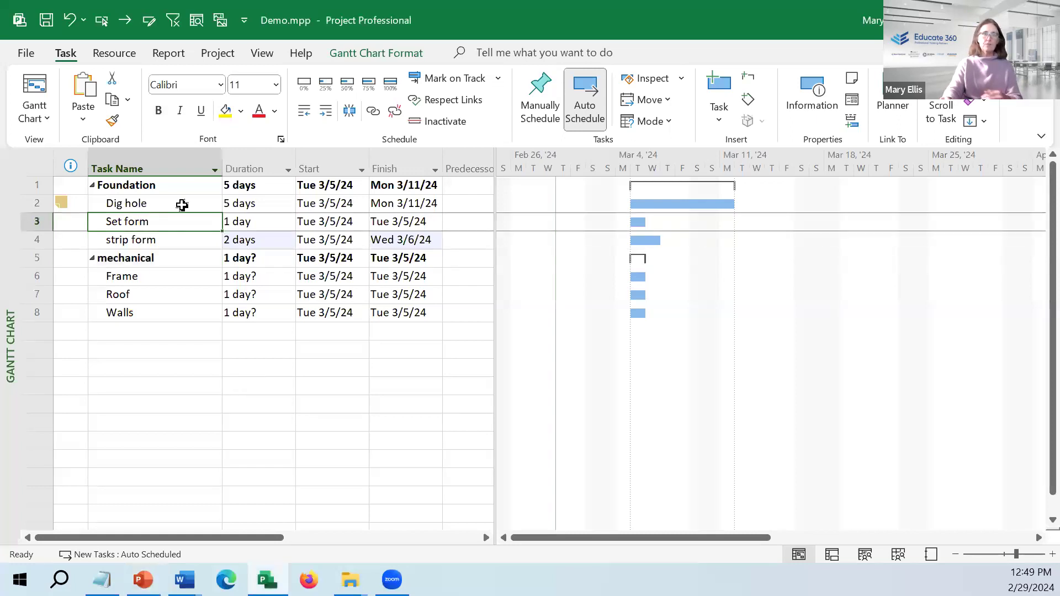
click(179, 204)
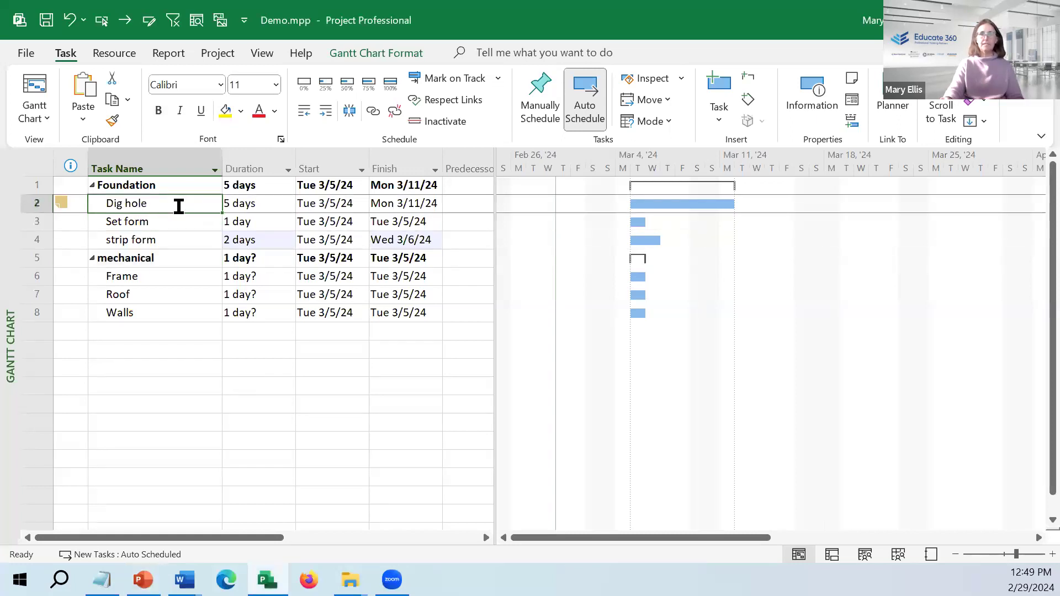
click(170, 221)
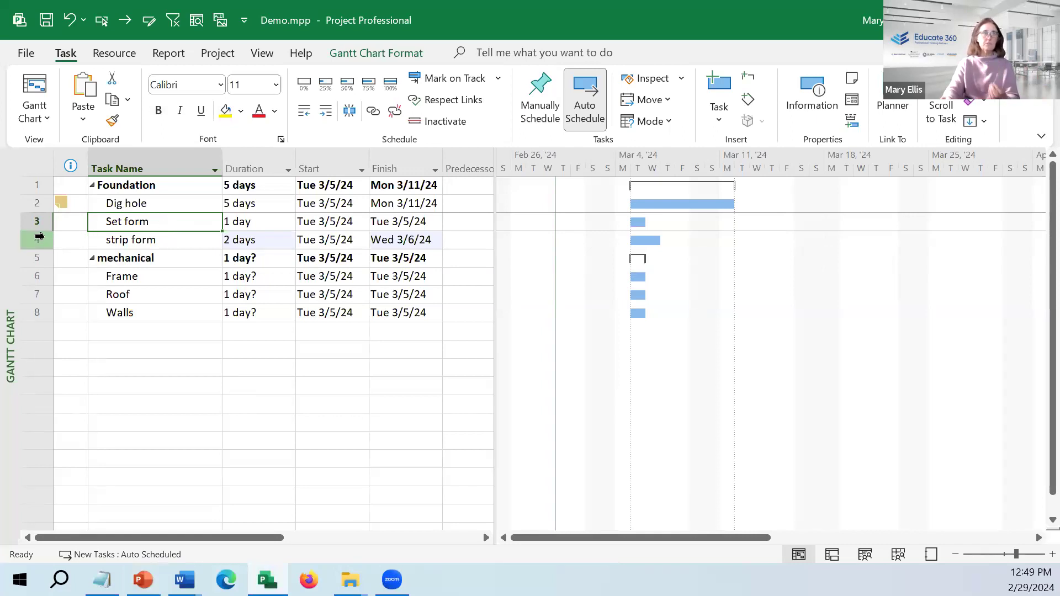
click(39, 239)
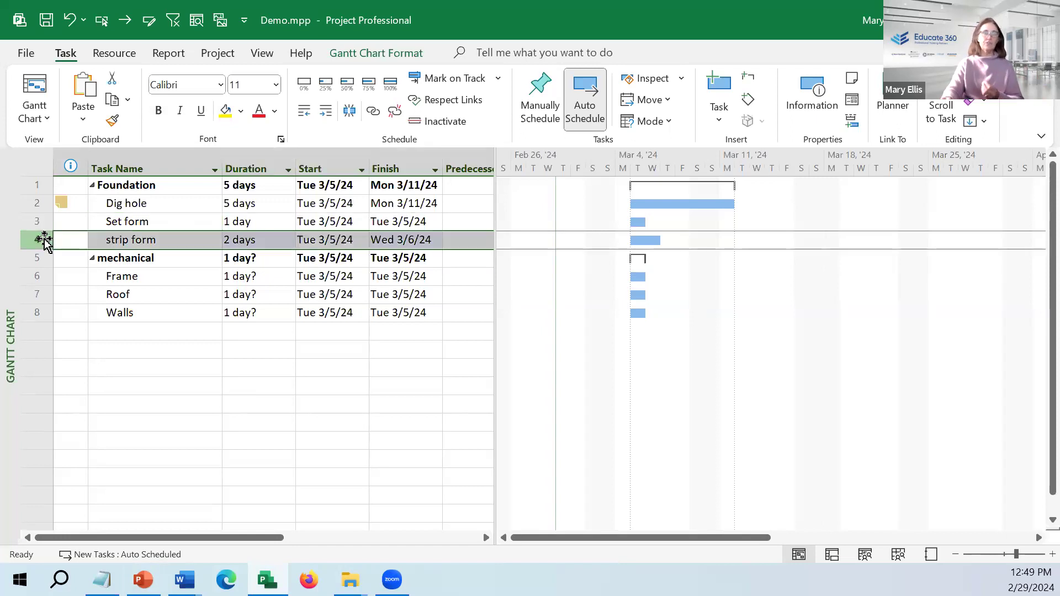
right_click(40, 239)
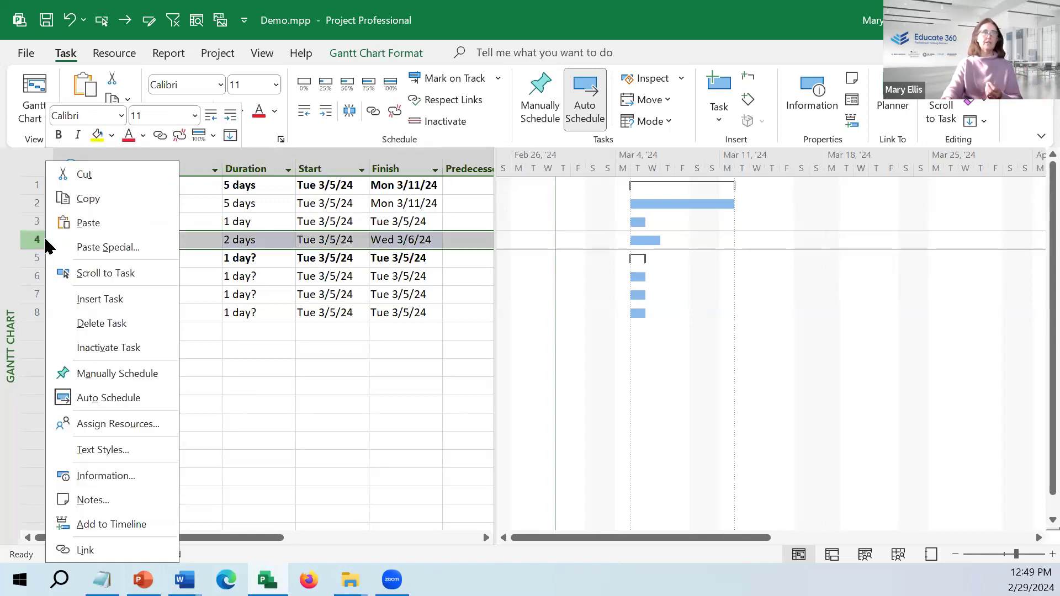
click(90, 301)
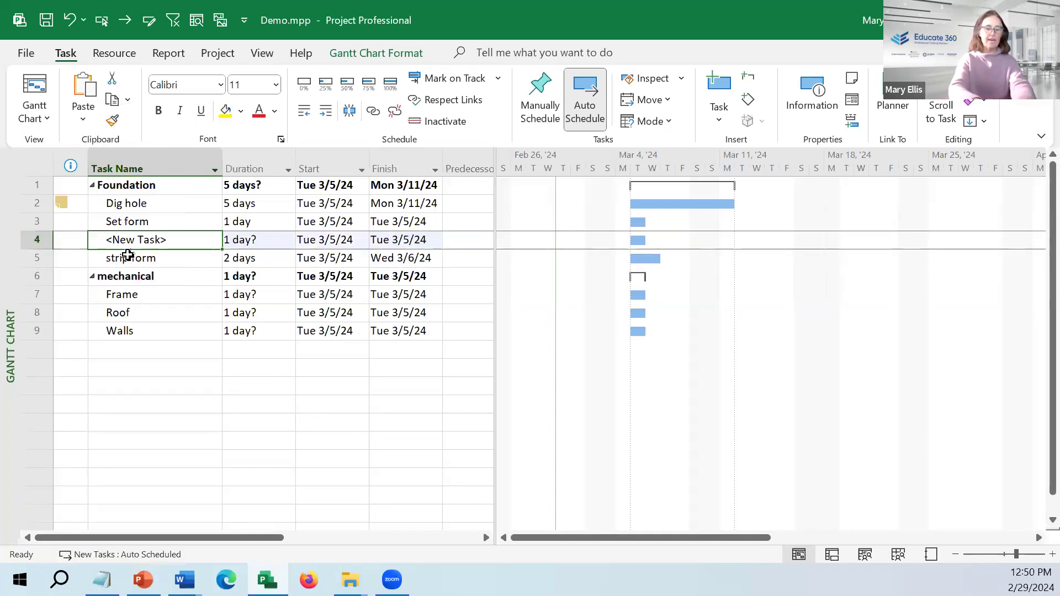
text(P)
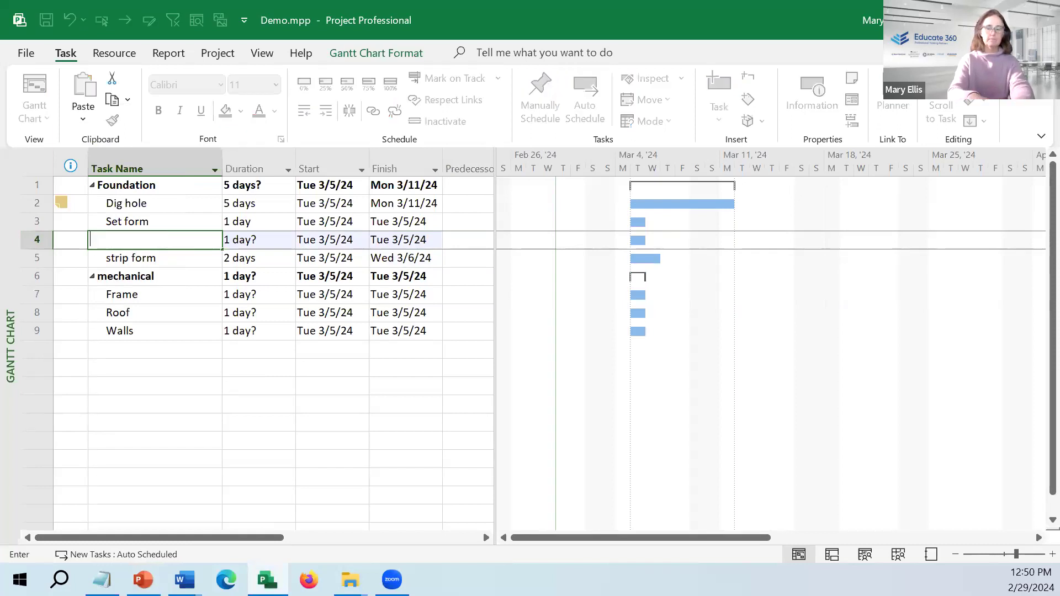
text(our co)
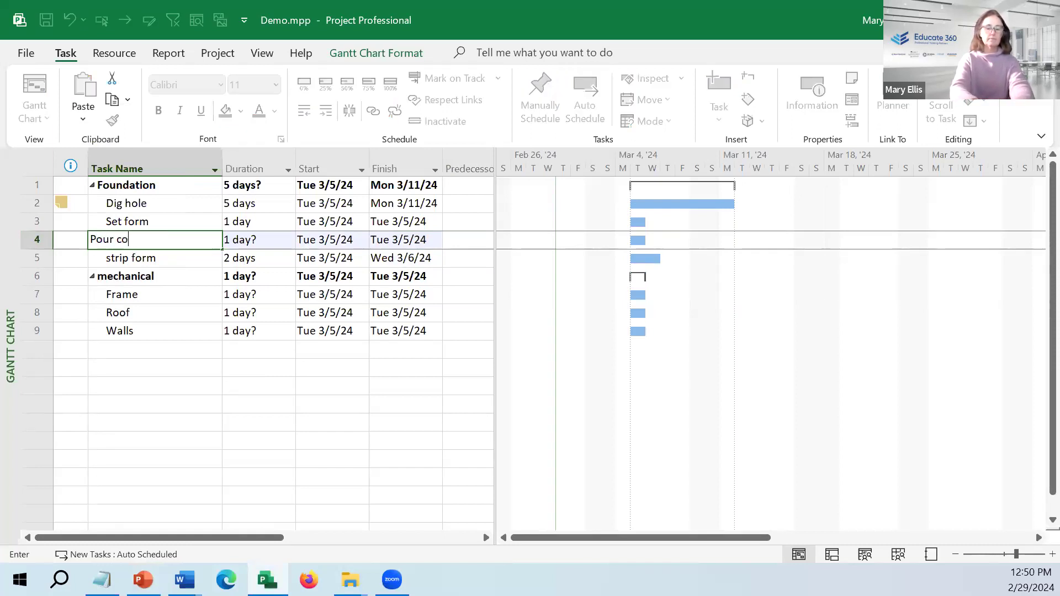
text(ncrete)
click(127, 257)
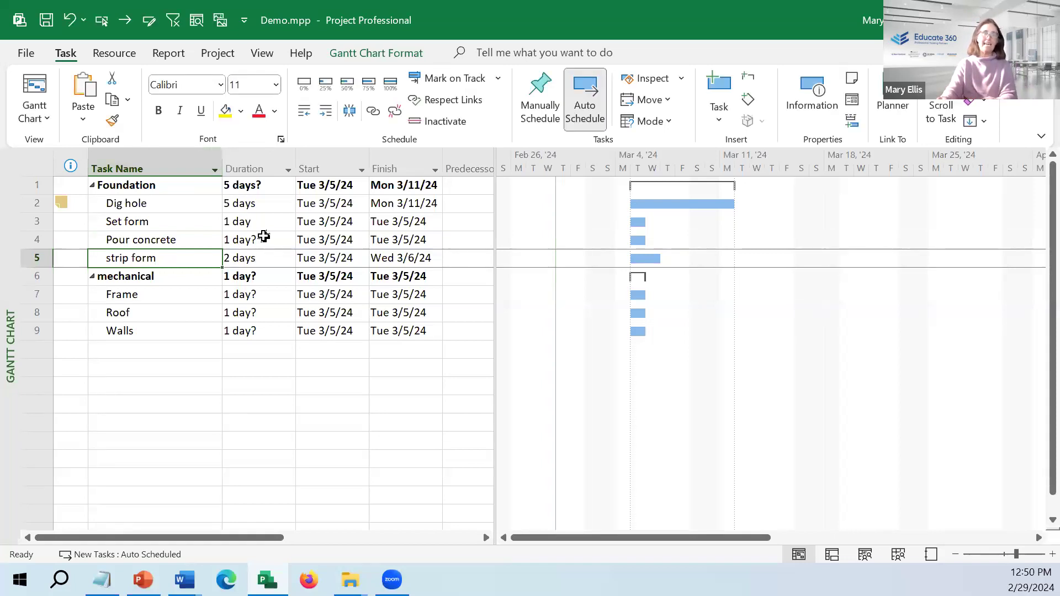
click(168, 239)
click(239, 239)
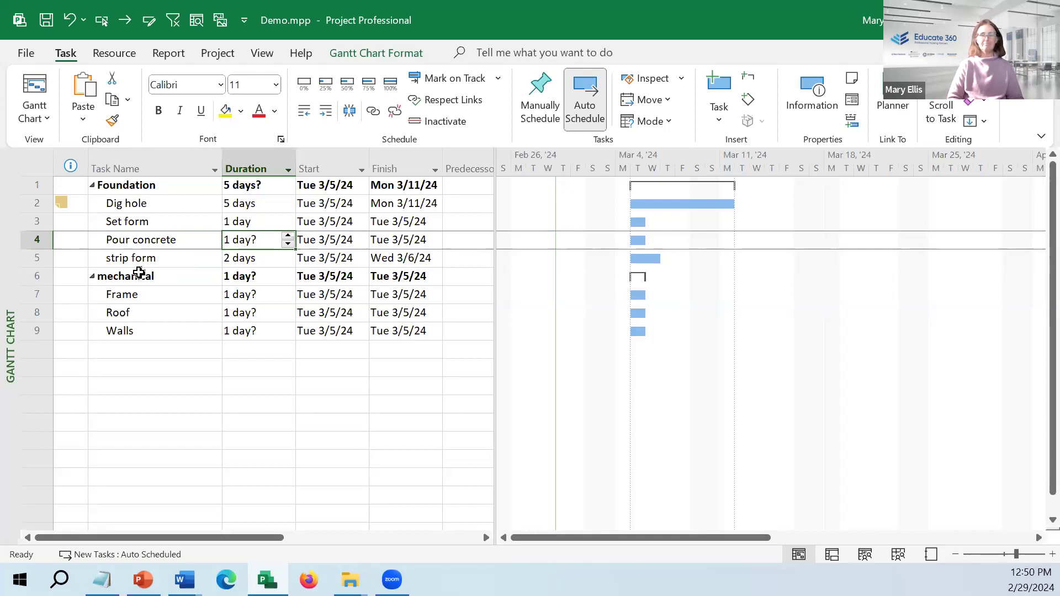
Step: Set the duration of "Pour concrete" to 3 days and mark it as estimated in the task's information
text(3)
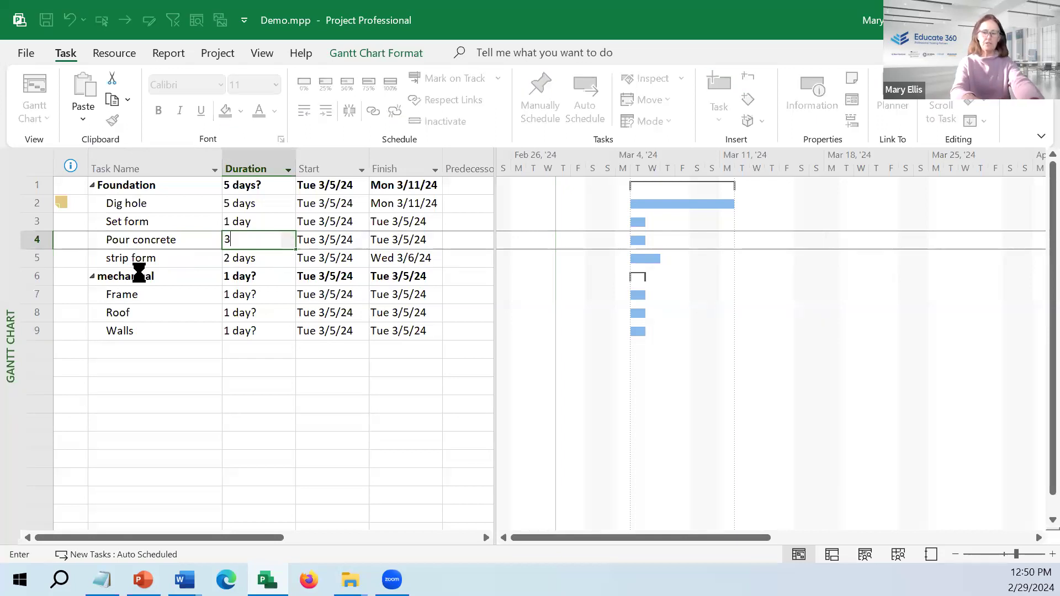
key(Return)
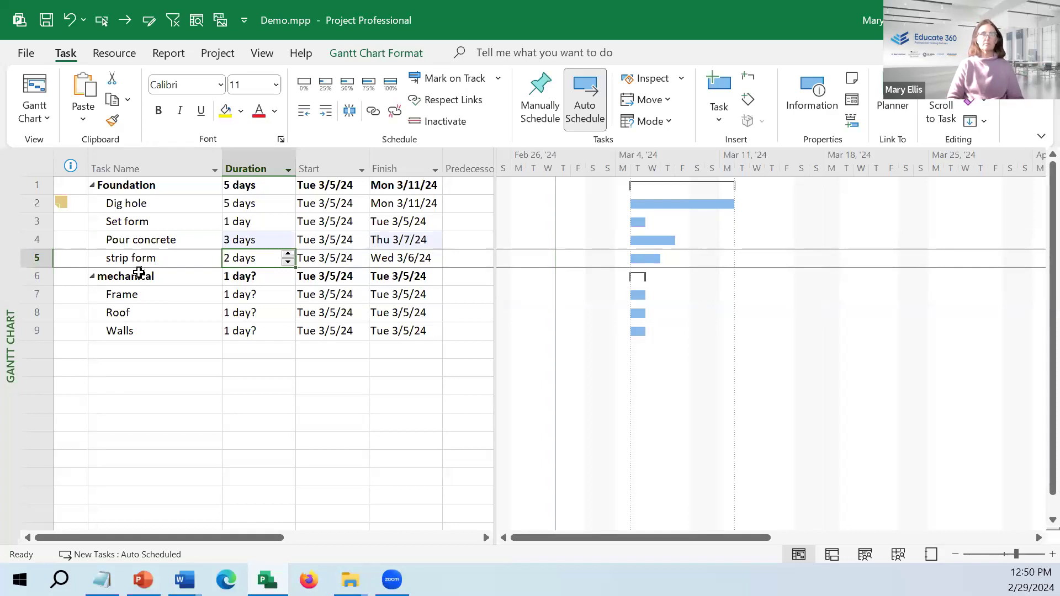
double_click(207, 238)
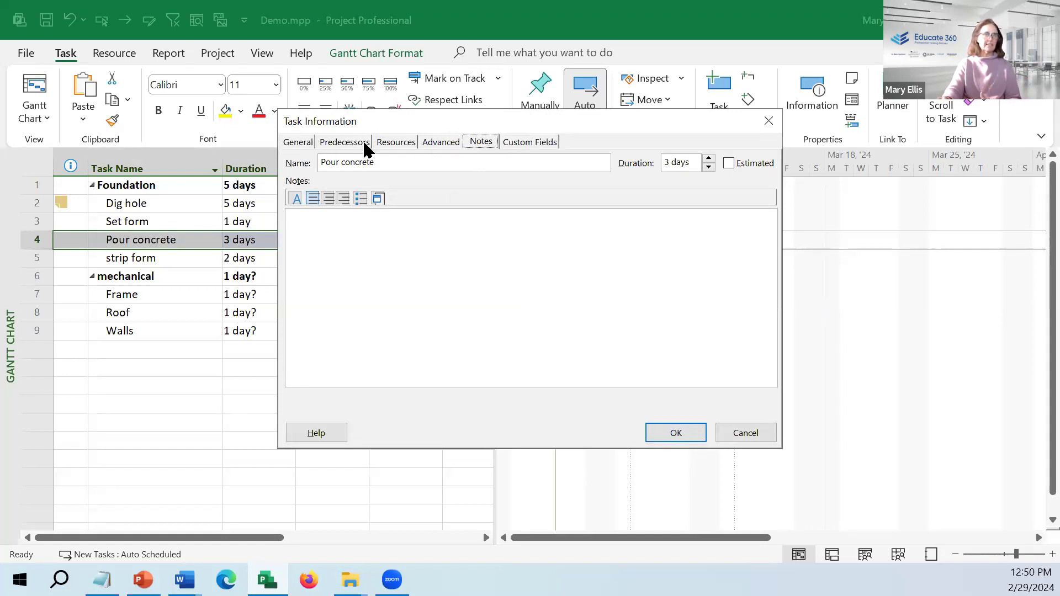
click(308, 144)
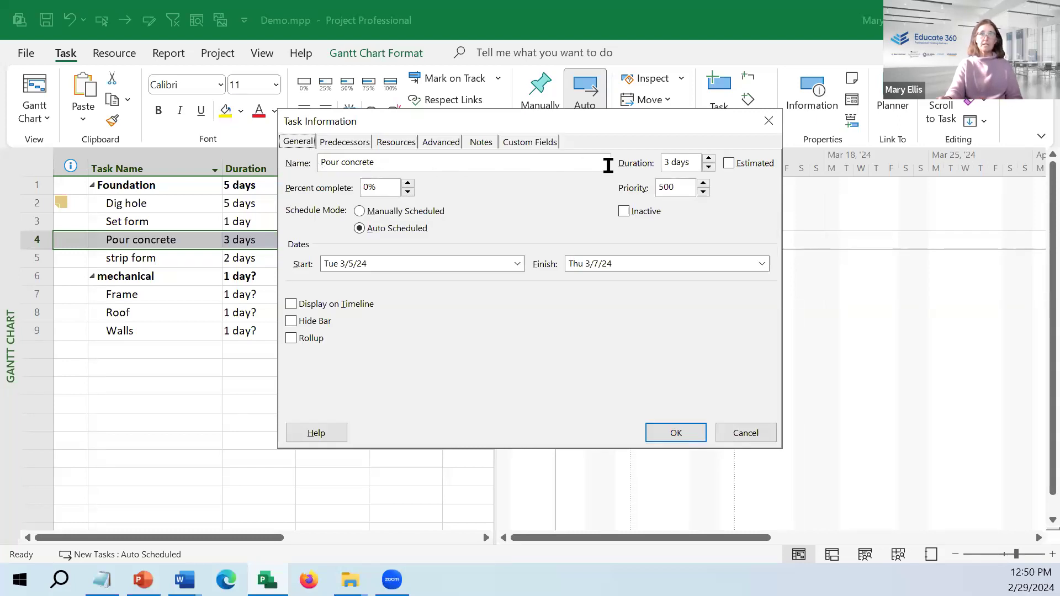
click(730, 162)
click(481, 142)
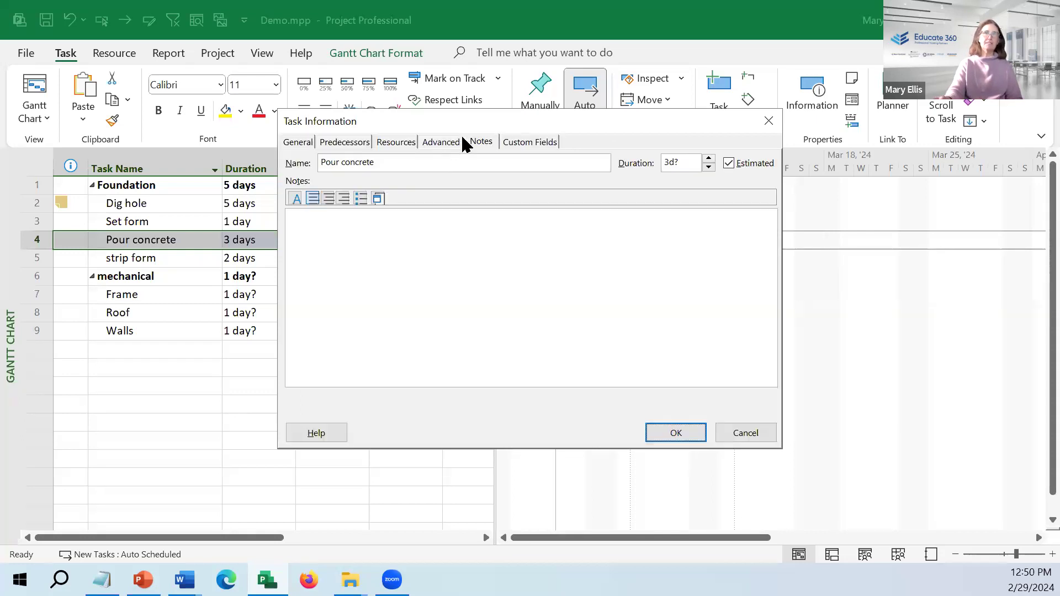
click(441, 142)
click(396, 142)
click(343, 142)
click(296, 142)
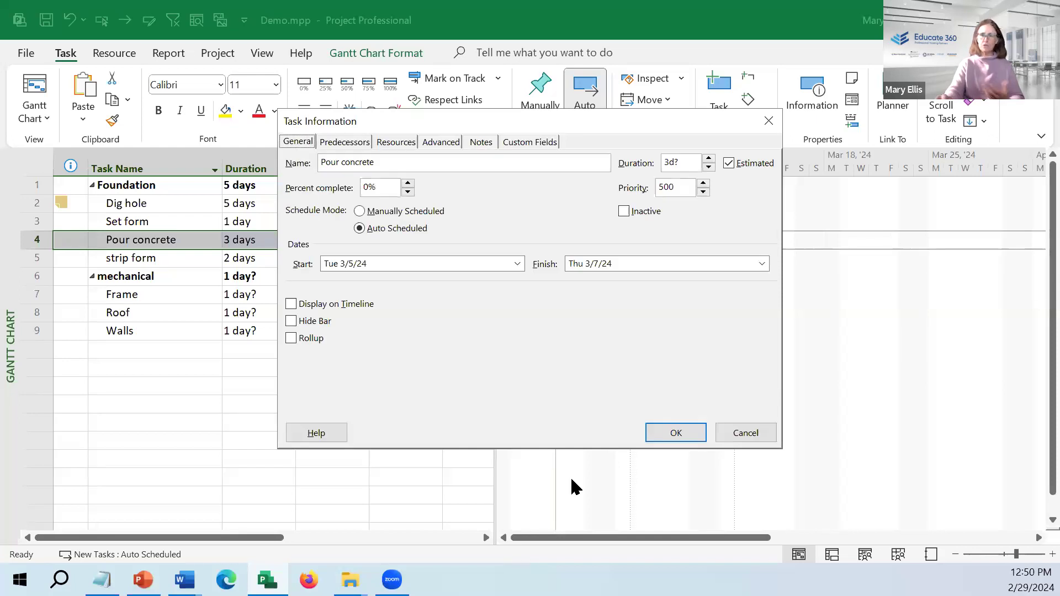
click(676, 434)
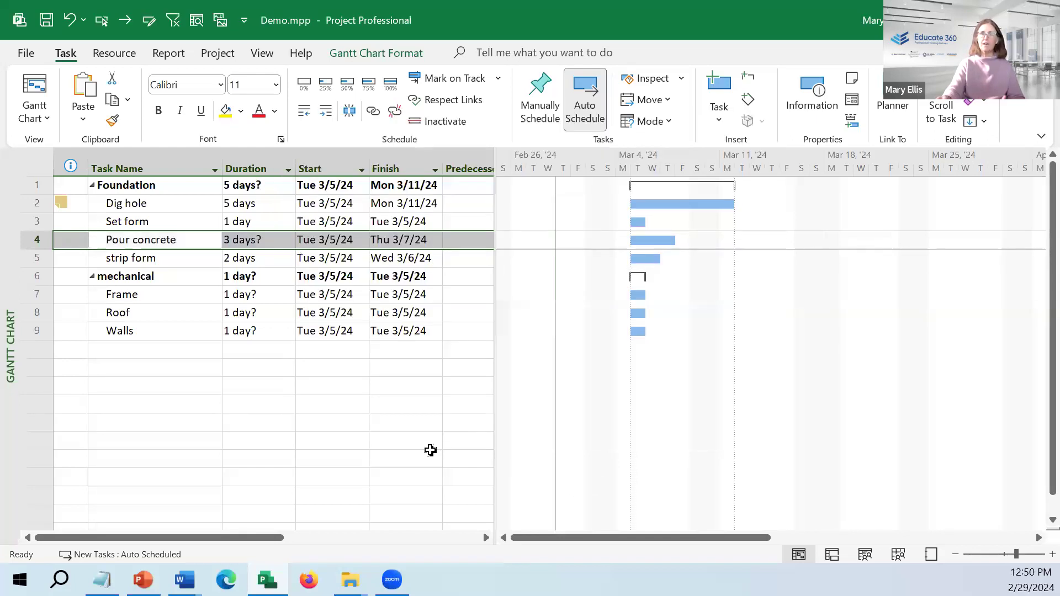
Step: Set the duration of "Pour concrete" to a firm 1 day
click(279, 240)
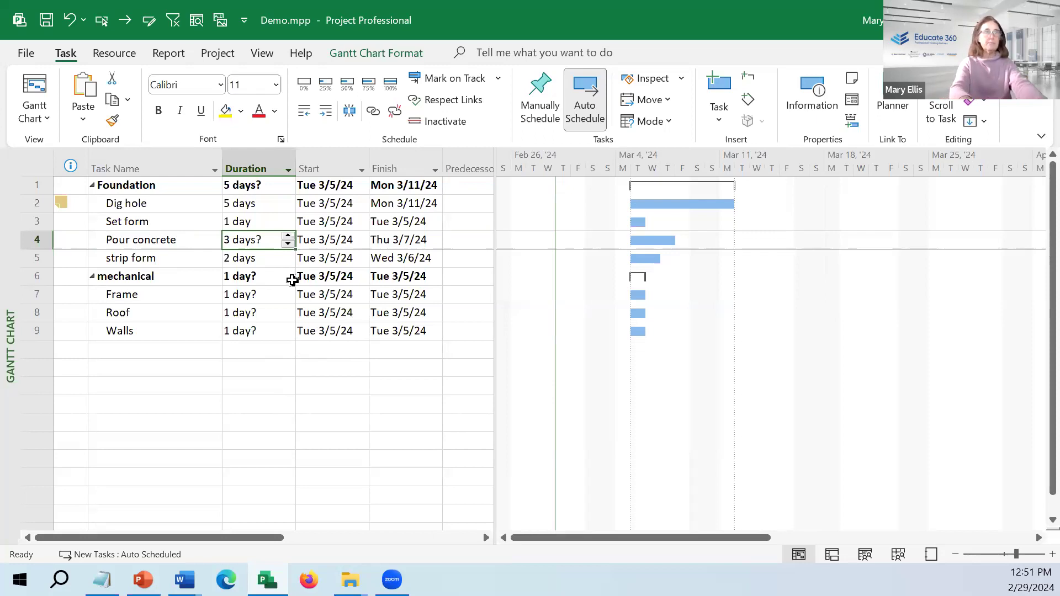
text(1 day)
key(Return)
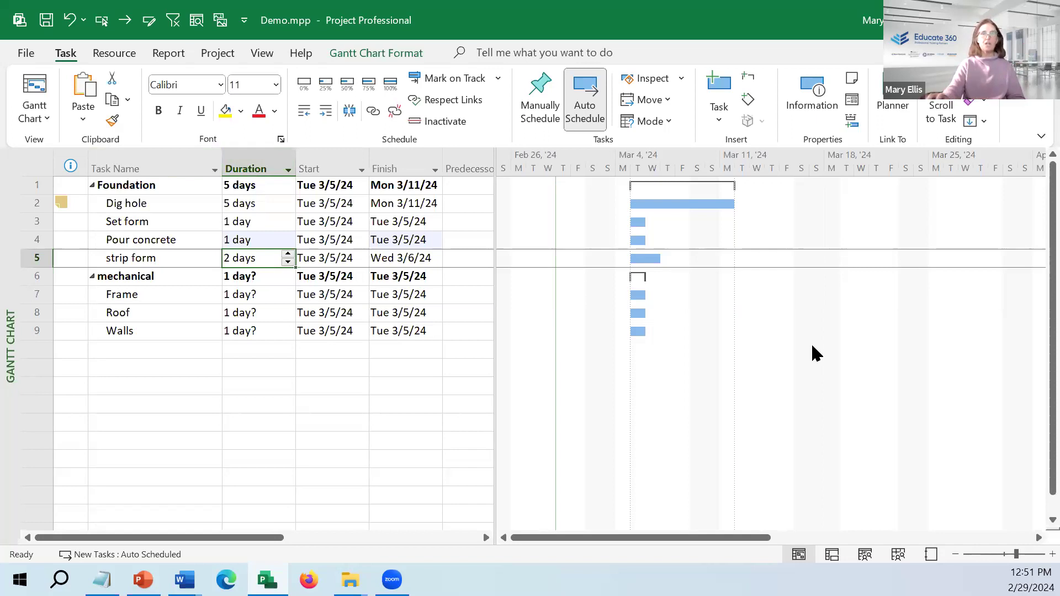
click(155, 160)
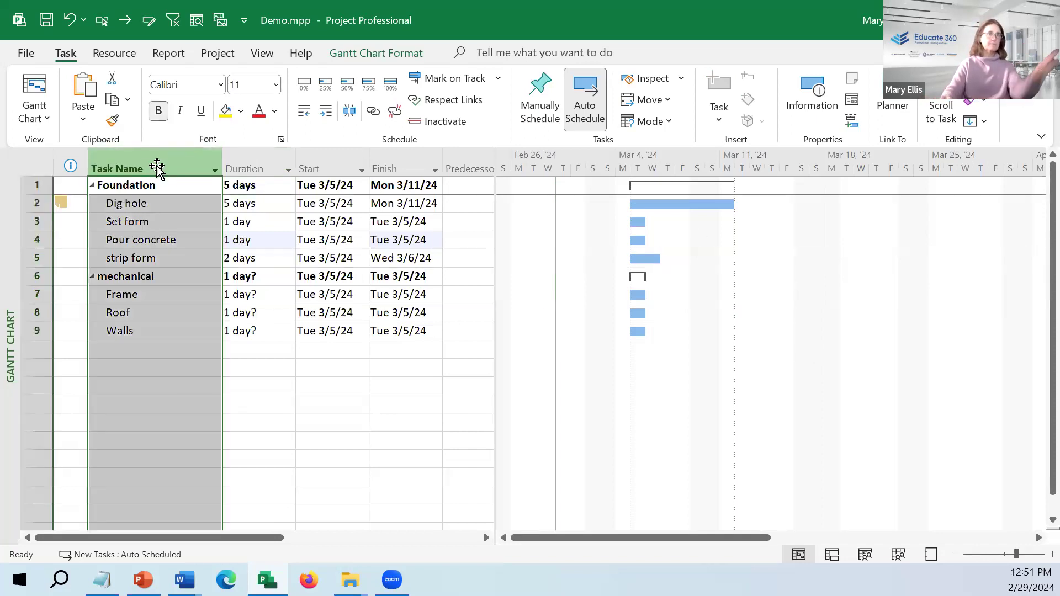
click(154, 331)
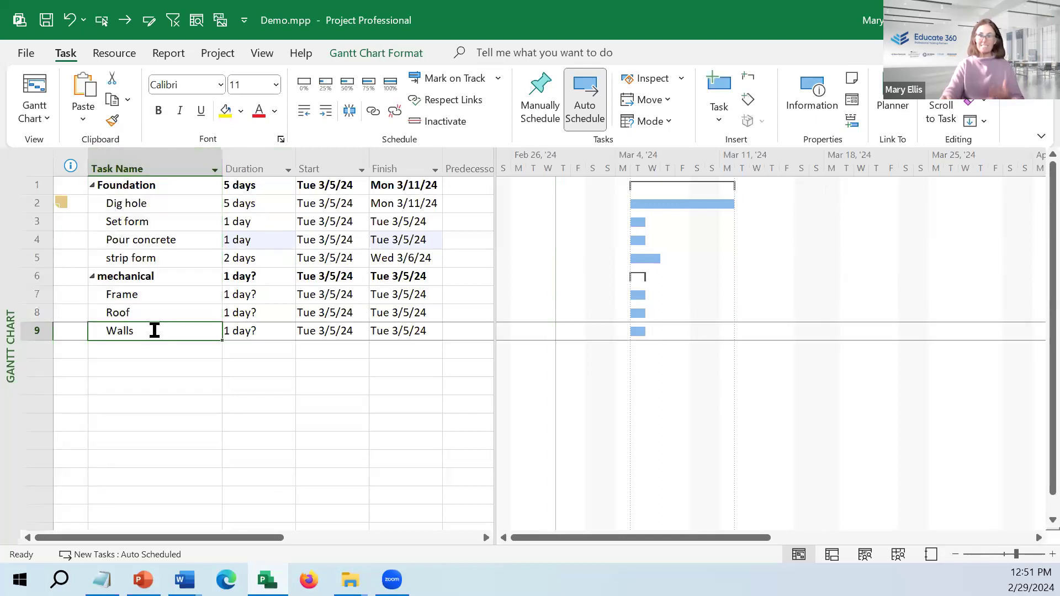
click(142, 182)
click(132, 270)
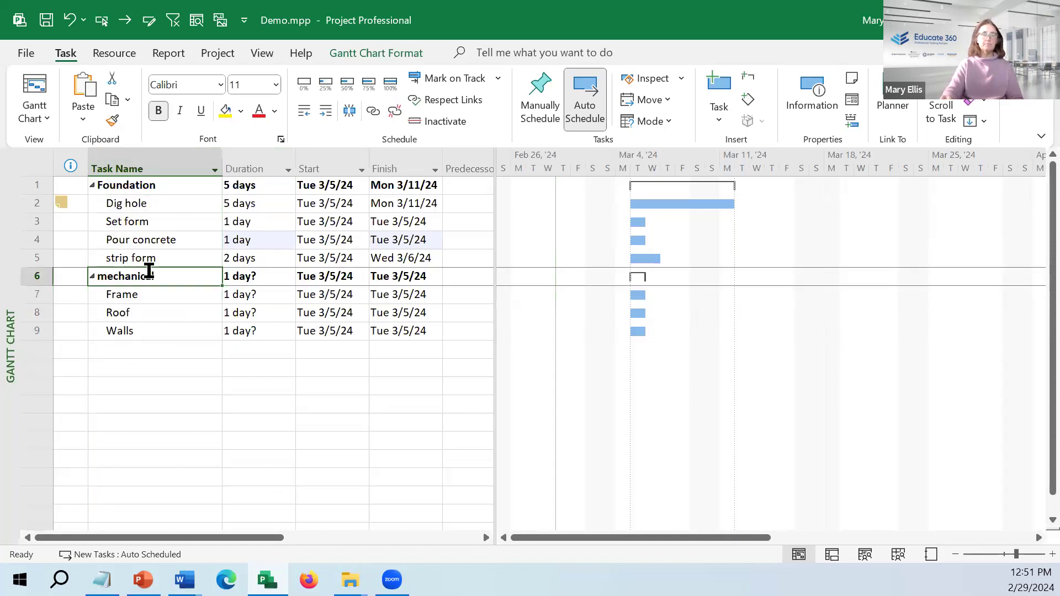
Step: Link the four "Foundation" subtasks, from "Dig hole" through "strip form", in sequence
drag(174, 205, 166, 255)
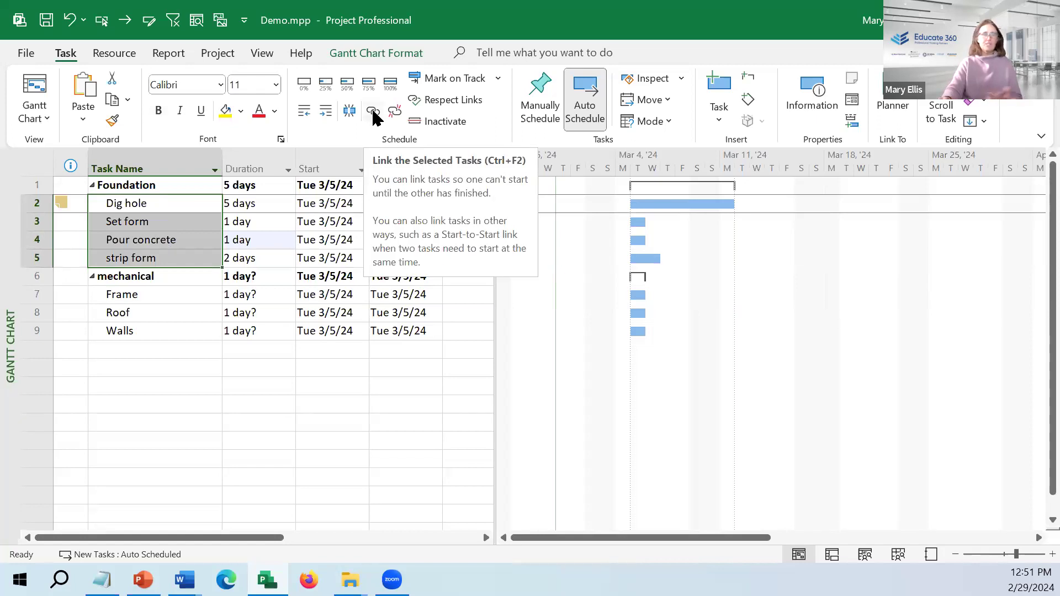
key(ctrl+F4)
click(475, 341)
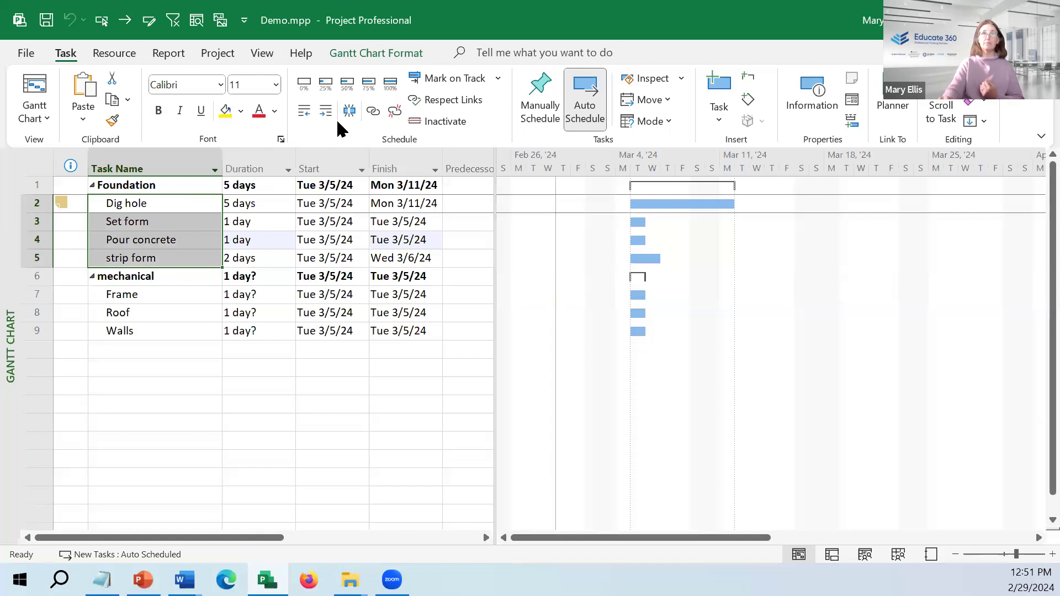
click(373, 107)
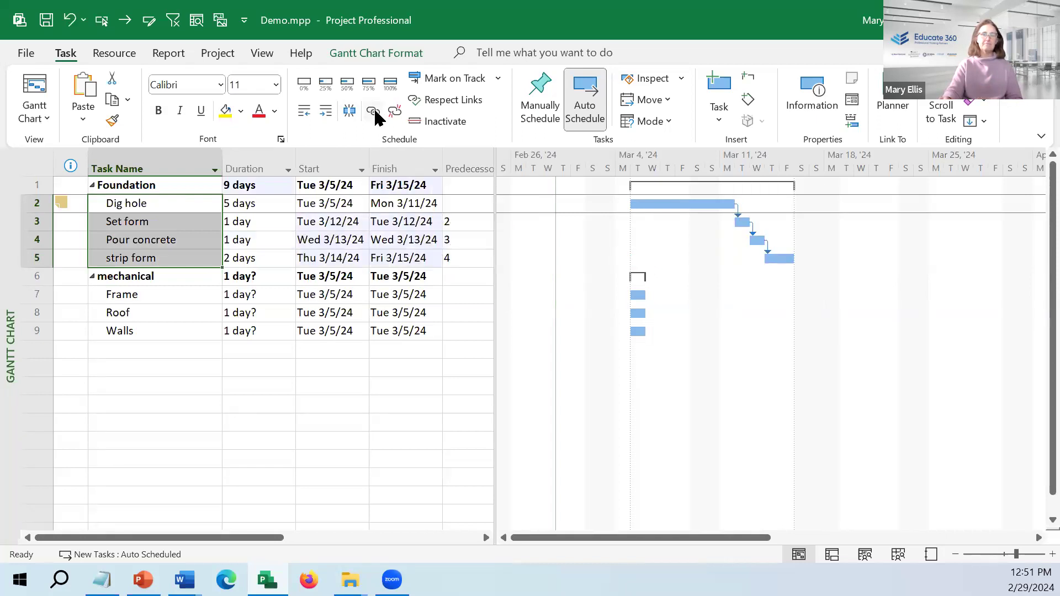
Step: Compare the durations of the four linked subtasks with the duration of the "Foundation" summary task
click(185, 203)
key(F2)
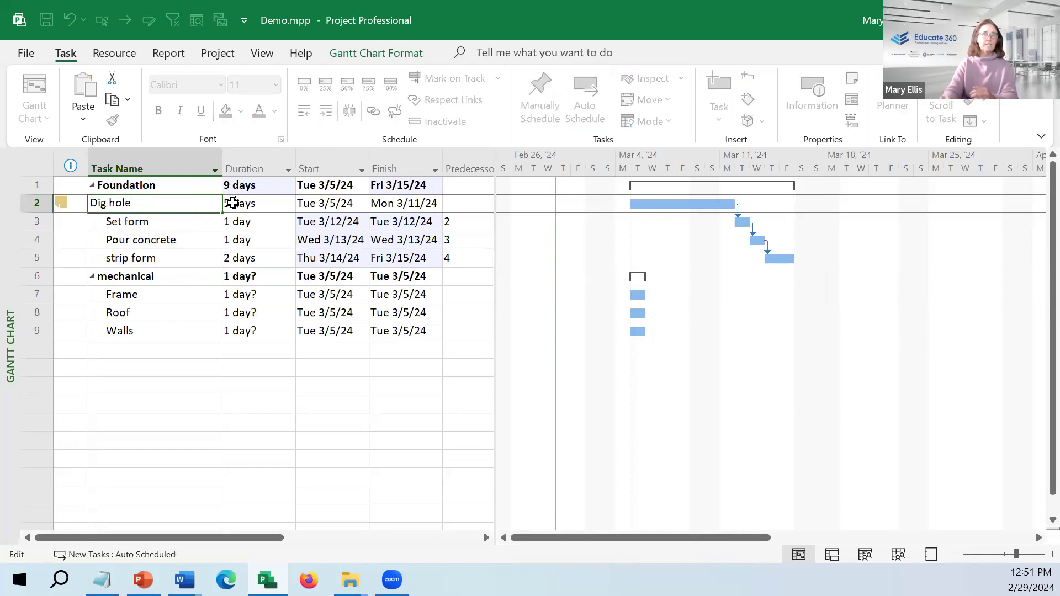
click(238, 222)
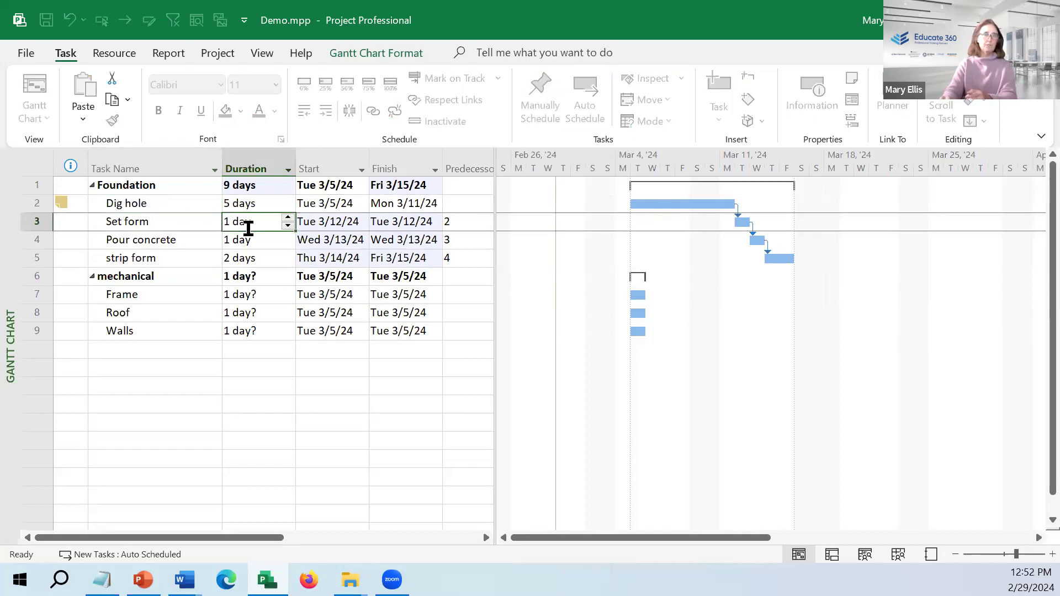
click(246, 239)
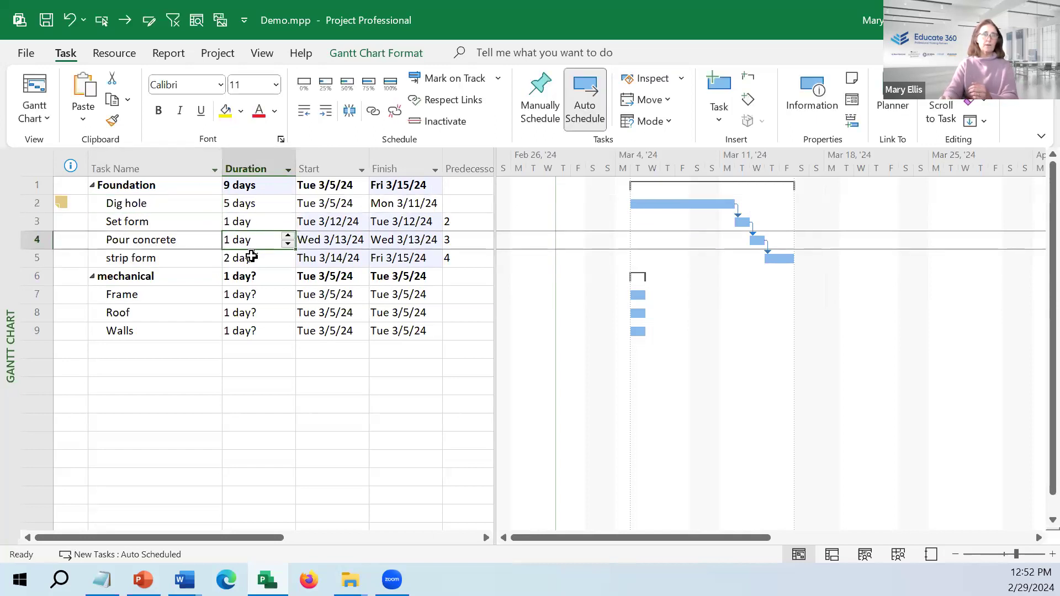
click(252, 255)
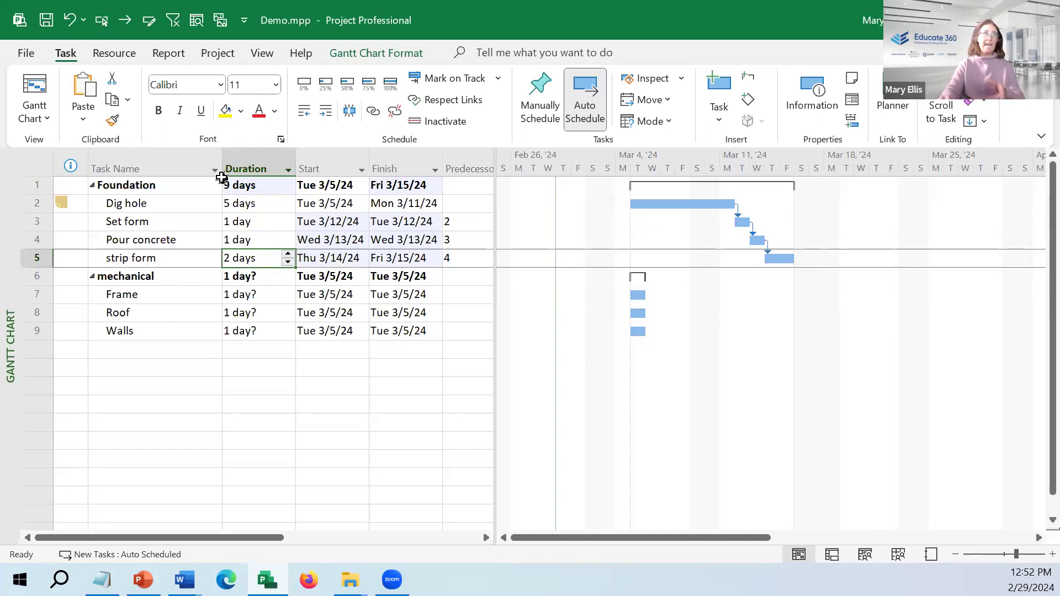
click(257, 187)
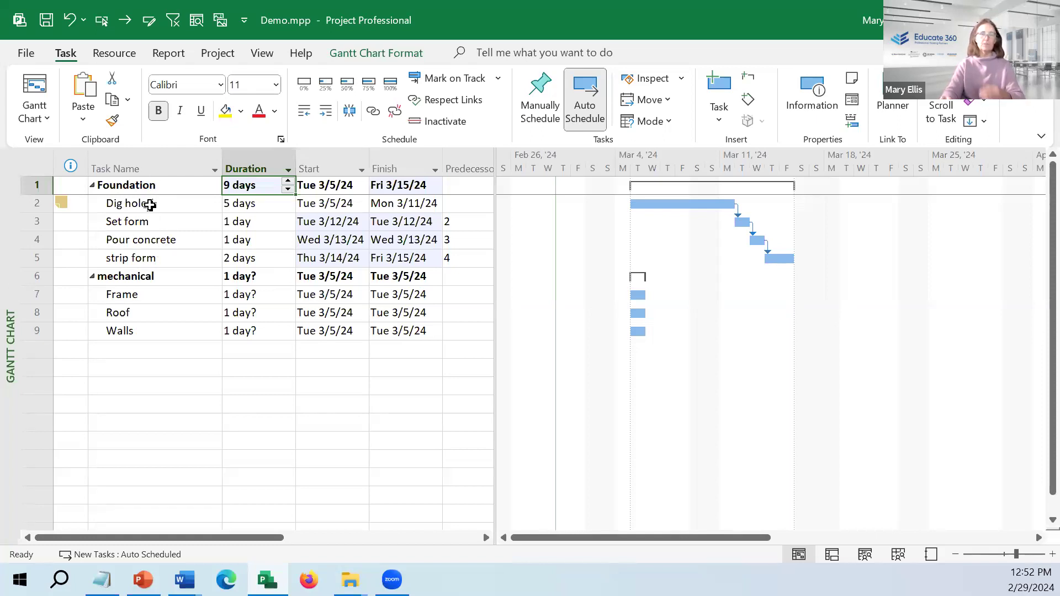
click(151, 186)
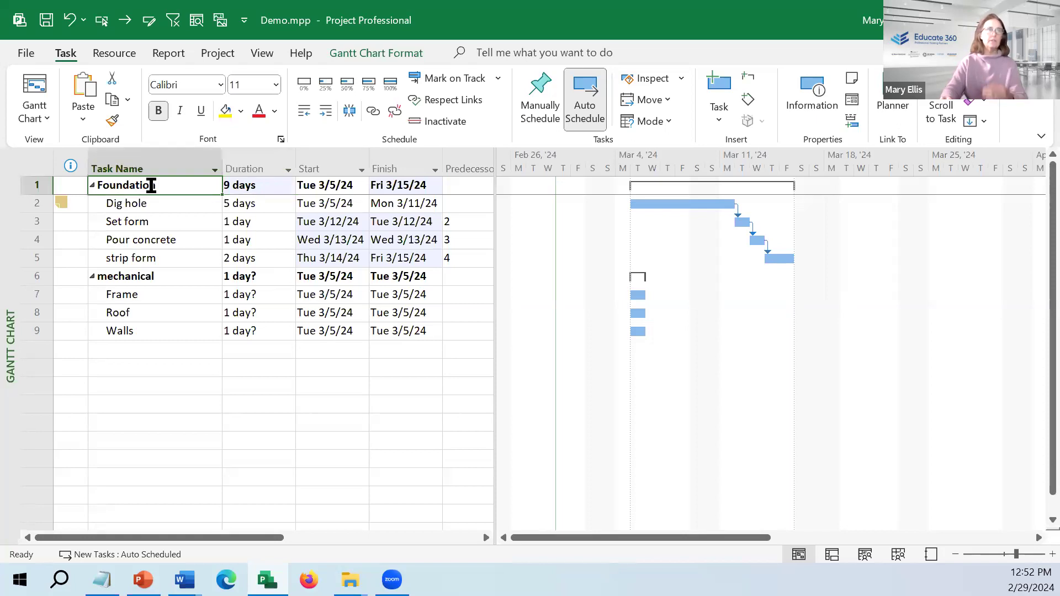
drag(167, 198, 157, 257)
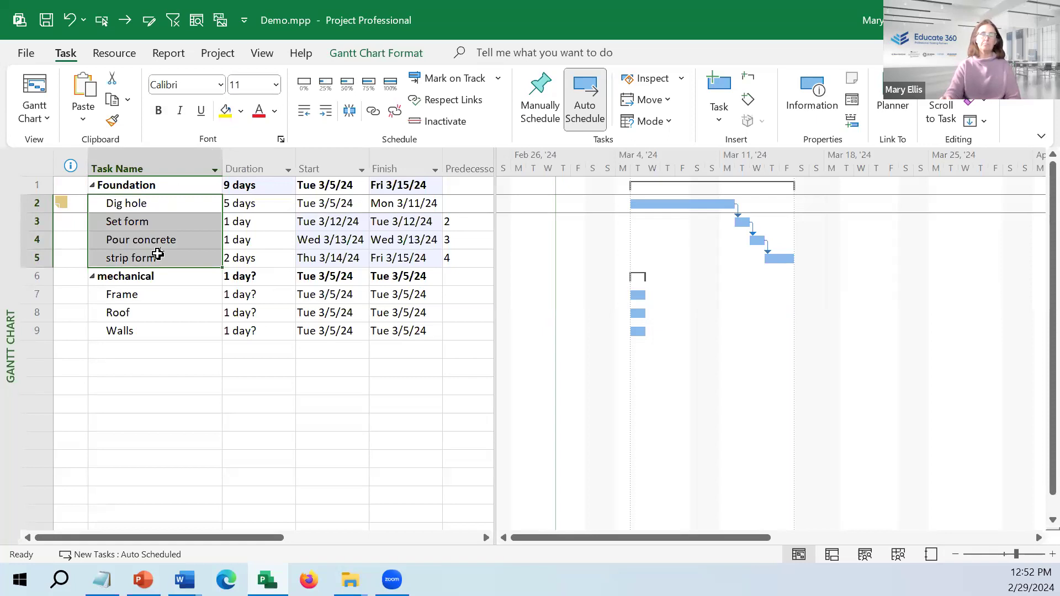
Step: Set the duration of "Dig hole" to 3 days
click(332, 205)
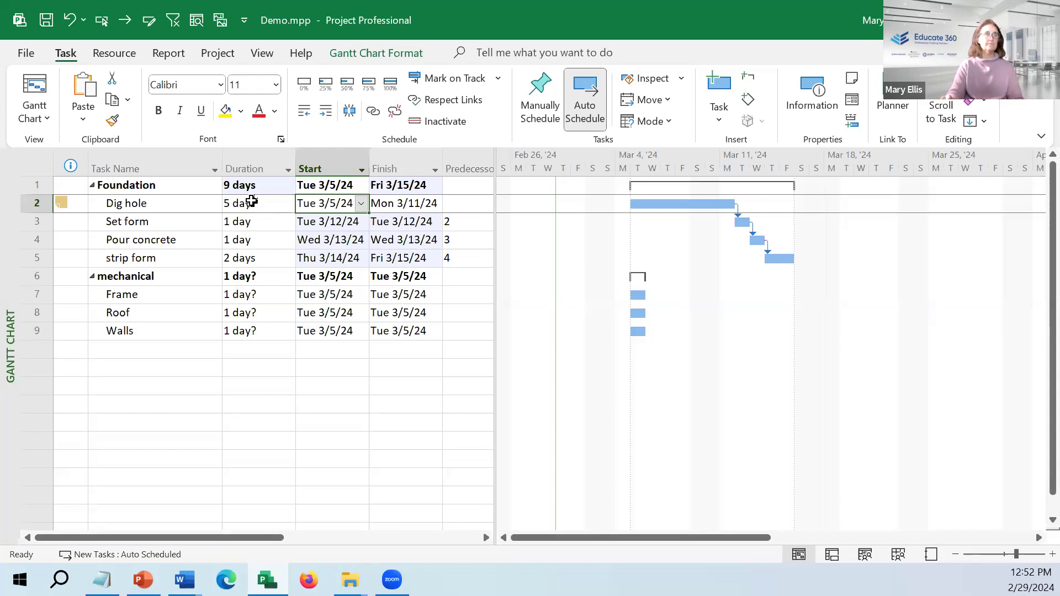
click(252, 202)
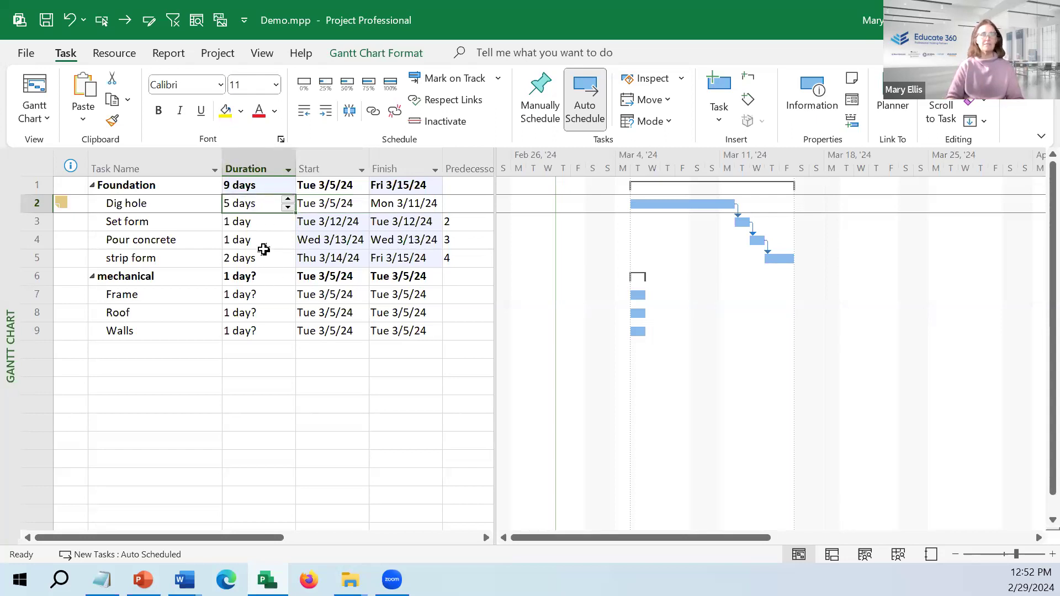
text(3)
key(Return)
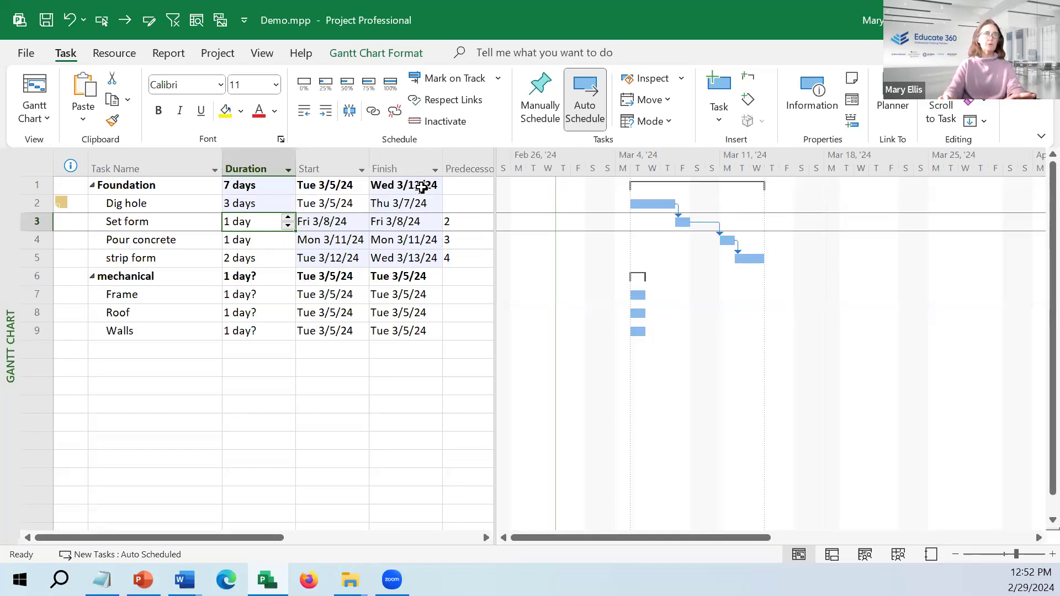
click(261, 204)
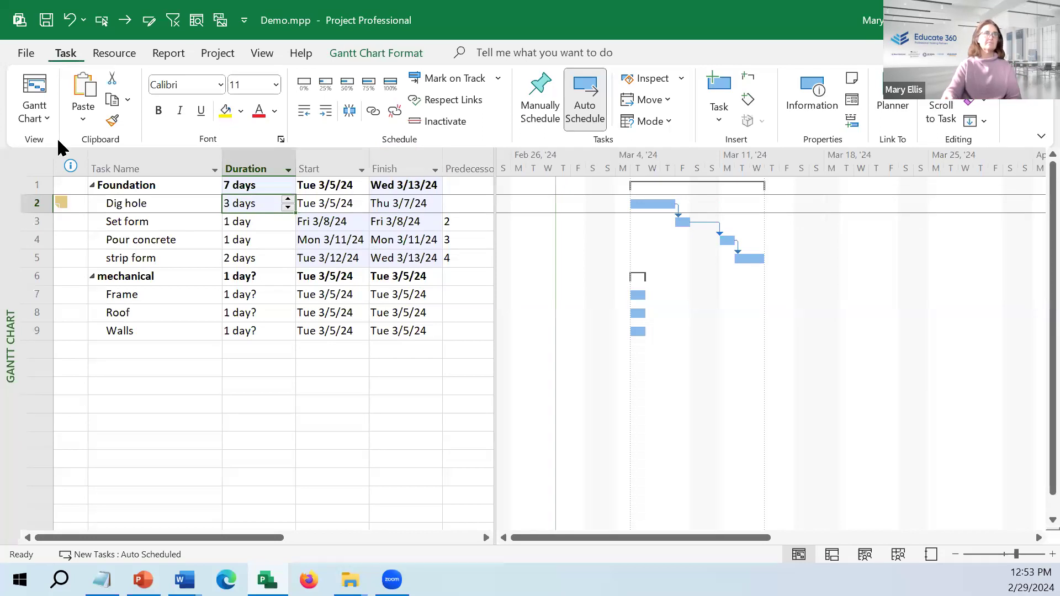
Step: Open the recent project file Outline_WBS.mpp and look through its whole task list
click(26, 53)
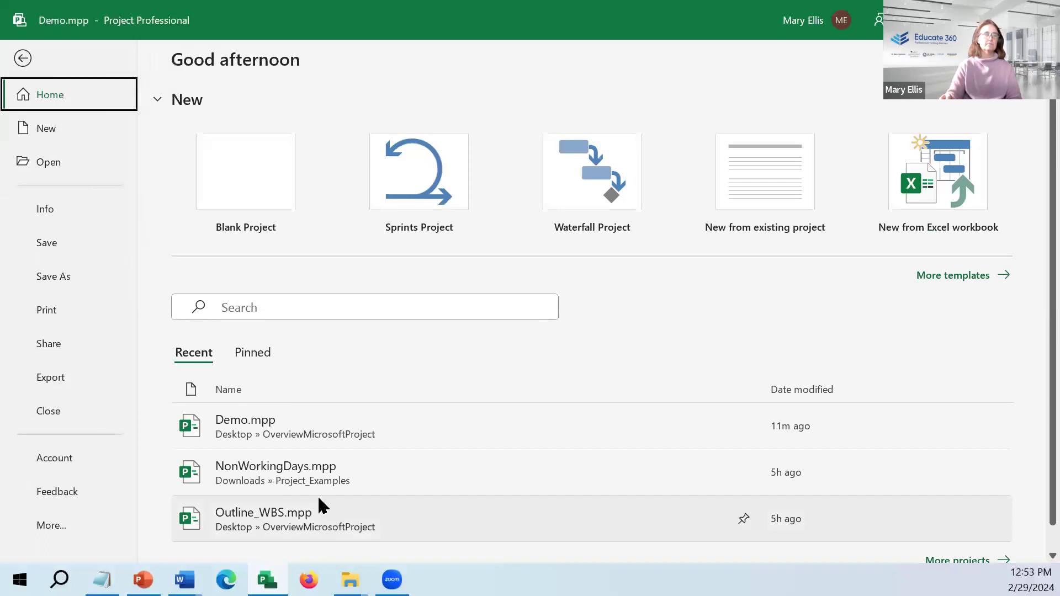
click(291, 507)
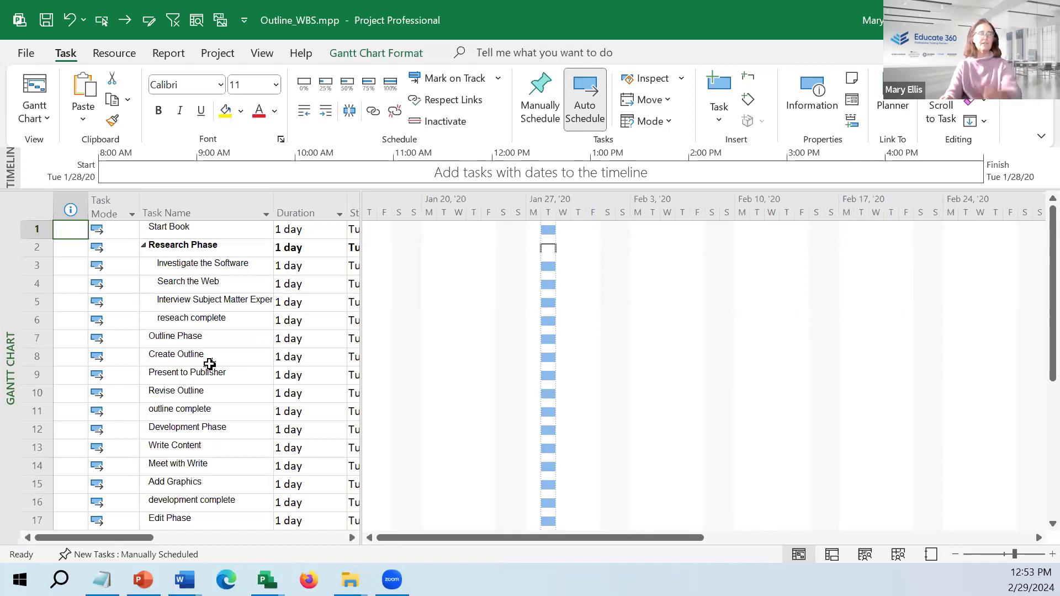
scroll(210, 364, down, 2)
scroll(209, 364, down, 4)
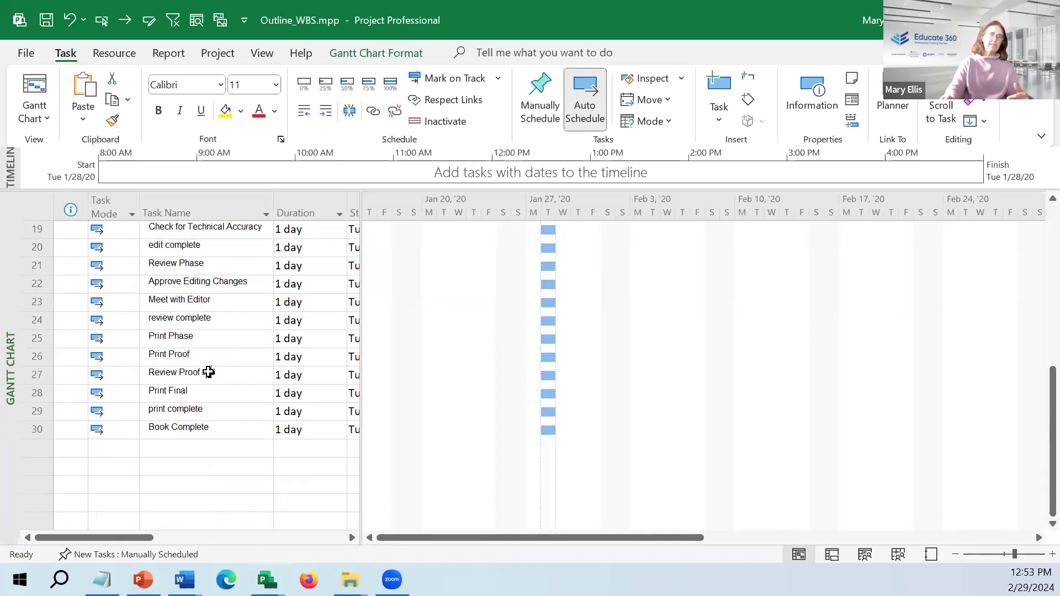
scroll(199, 421, up, 2)
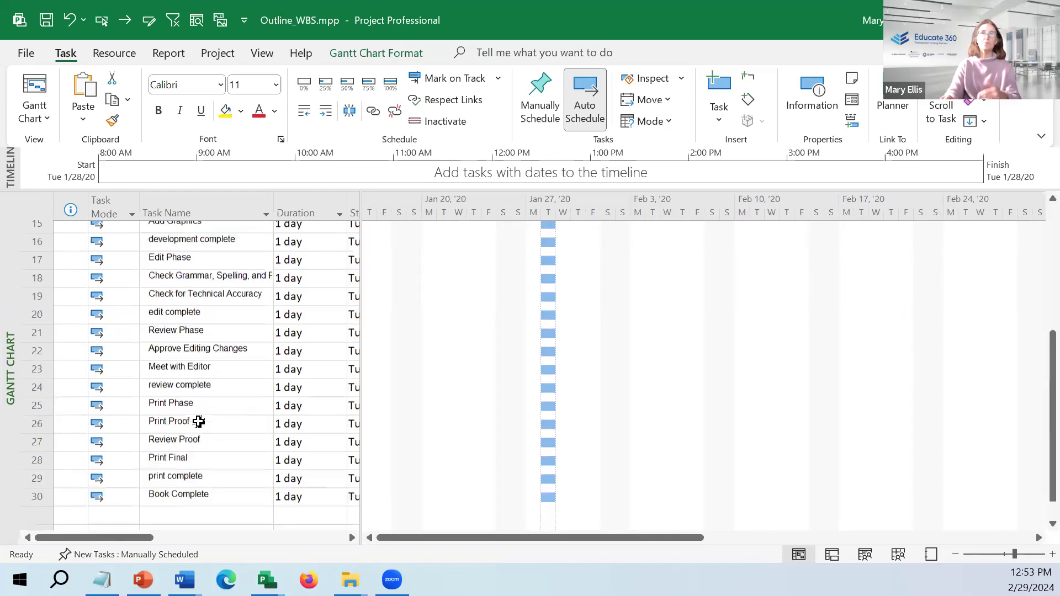
scroll(199, 421, up, 5)
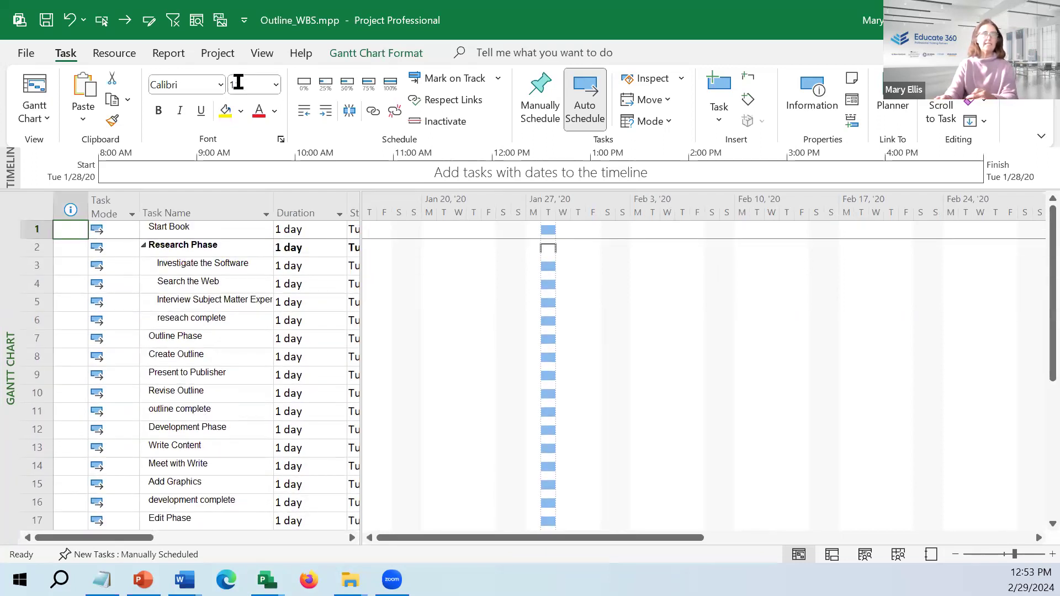
Step: Set the start date of the Outline_WBS project to Tue 3/5/2024 in the project information
click(210, 51)
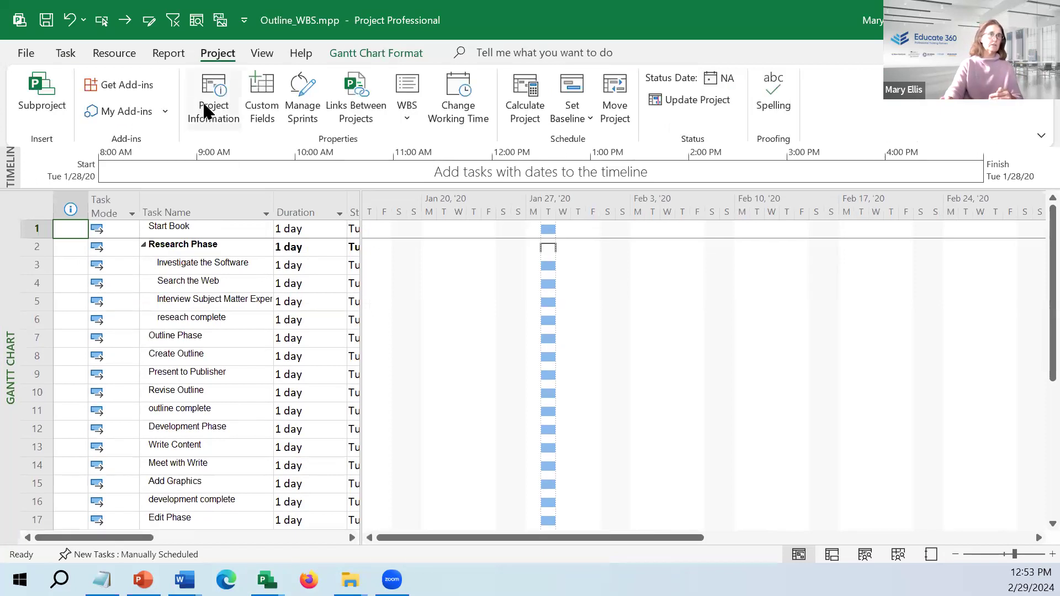
click(210, 105)
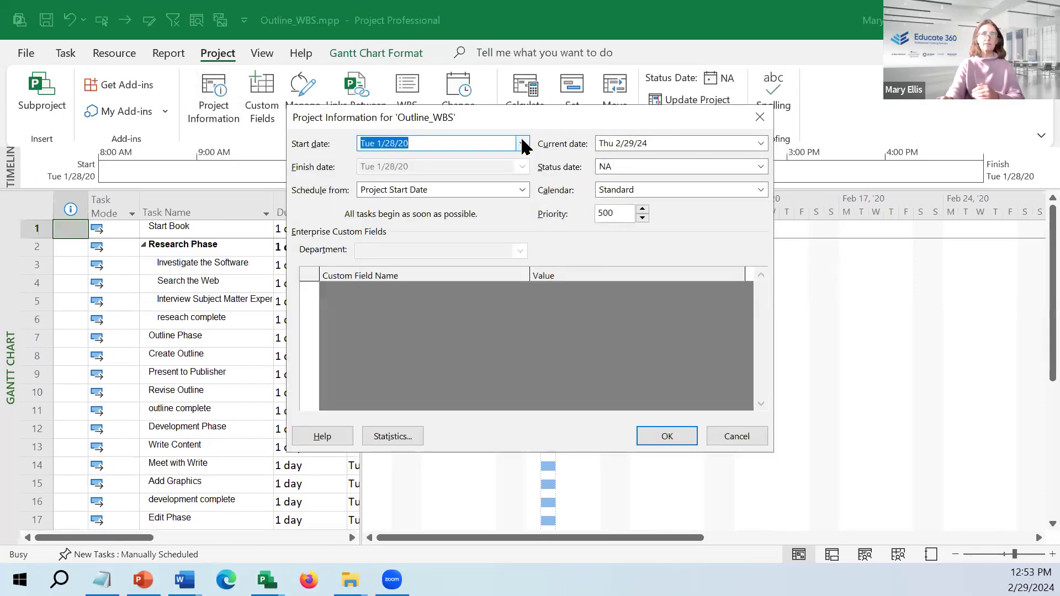
click(522, 143)
click(458, 281)
click(522, 143)
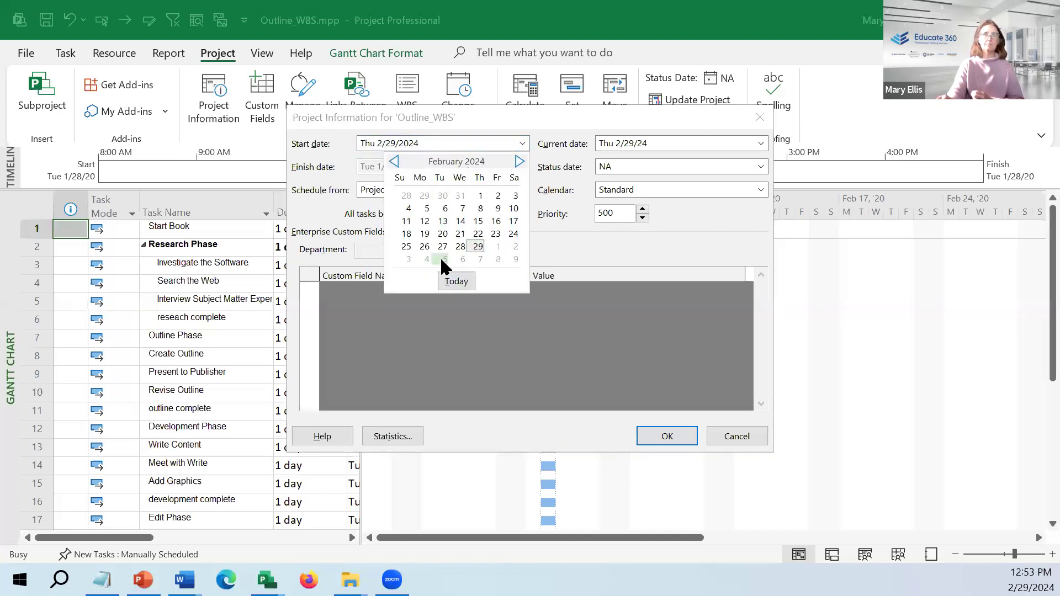
click(444, 260)
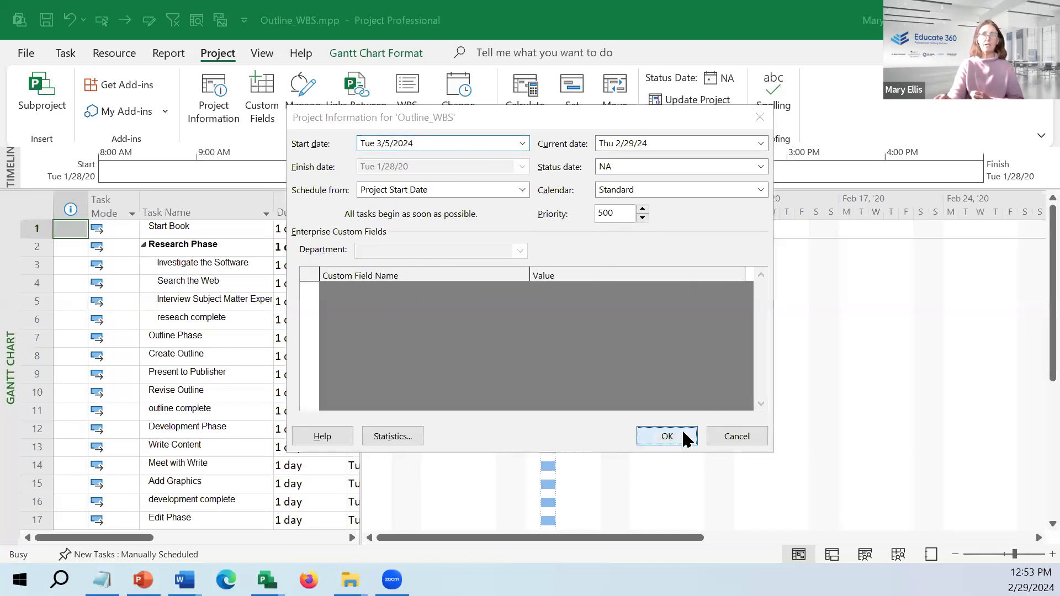
click(667, 437)
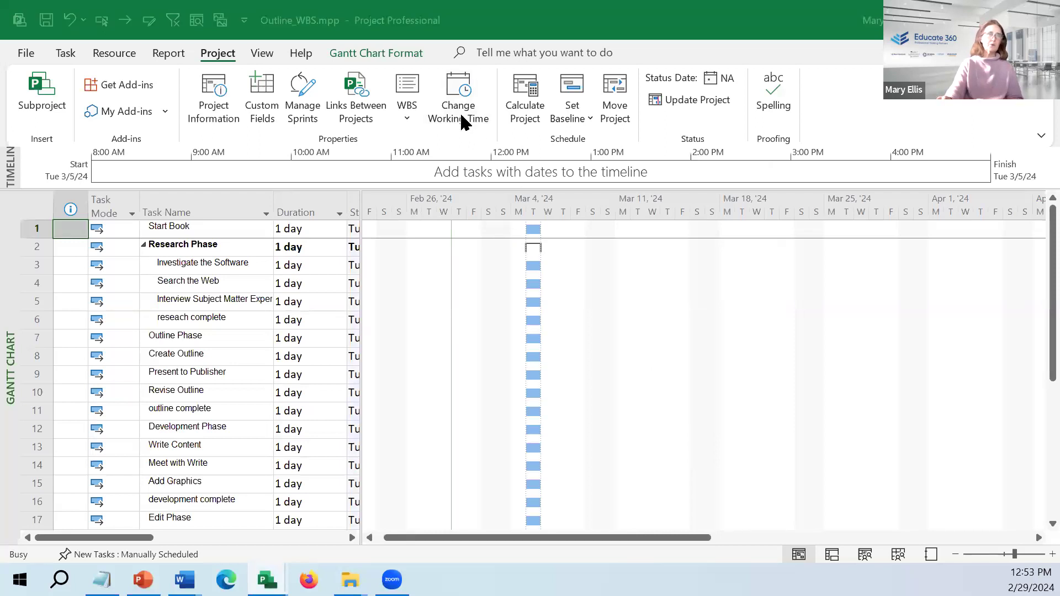
Step: Add a nonworking exception named "closed" on 3/18/2024 to the Standard project calendar
click(463, 122)
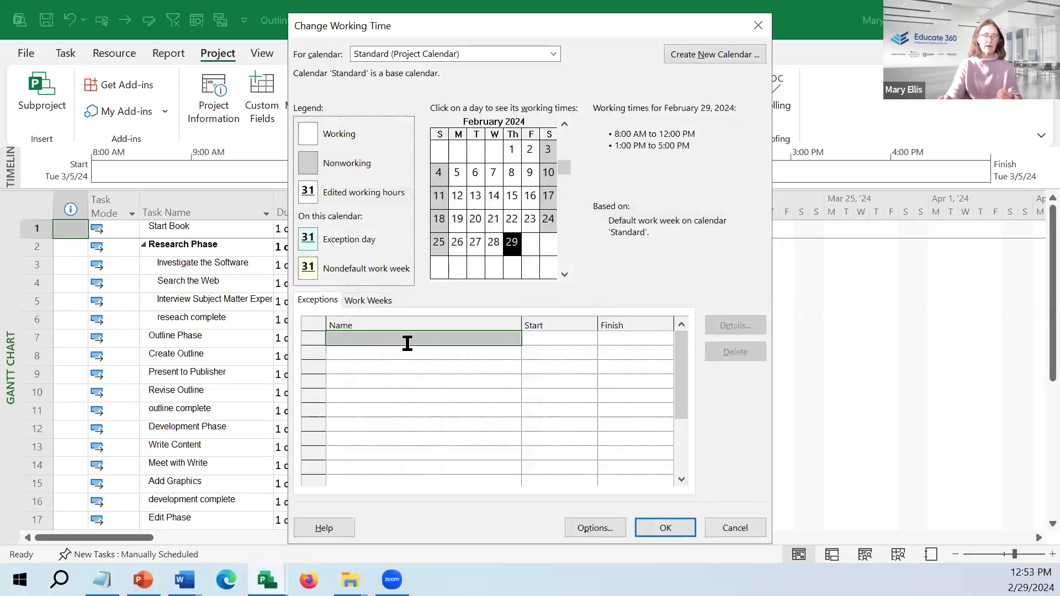
click(564, 274)
click(457, 221)
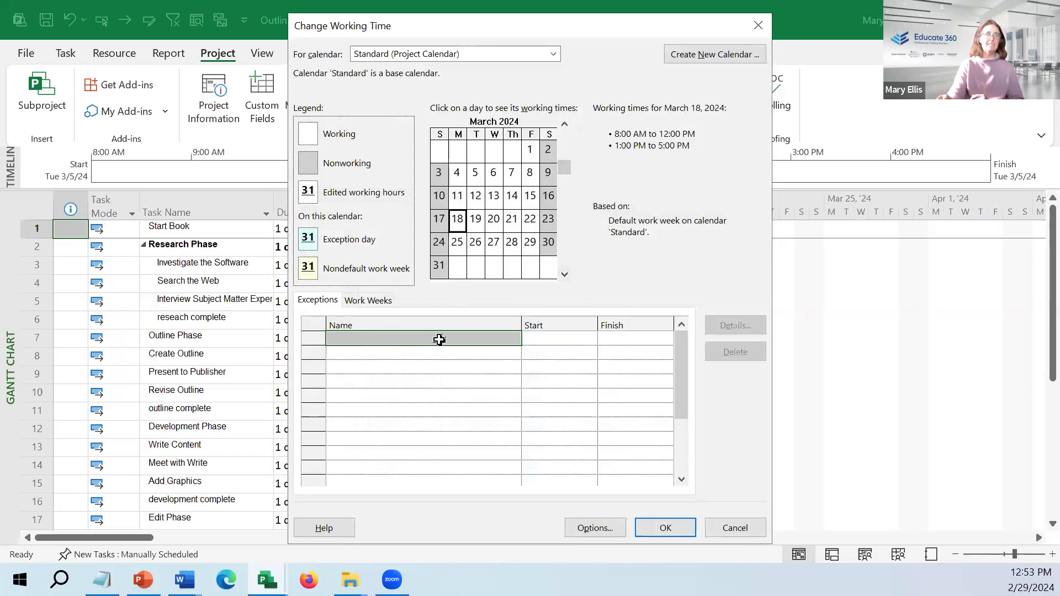
click(438, 339)
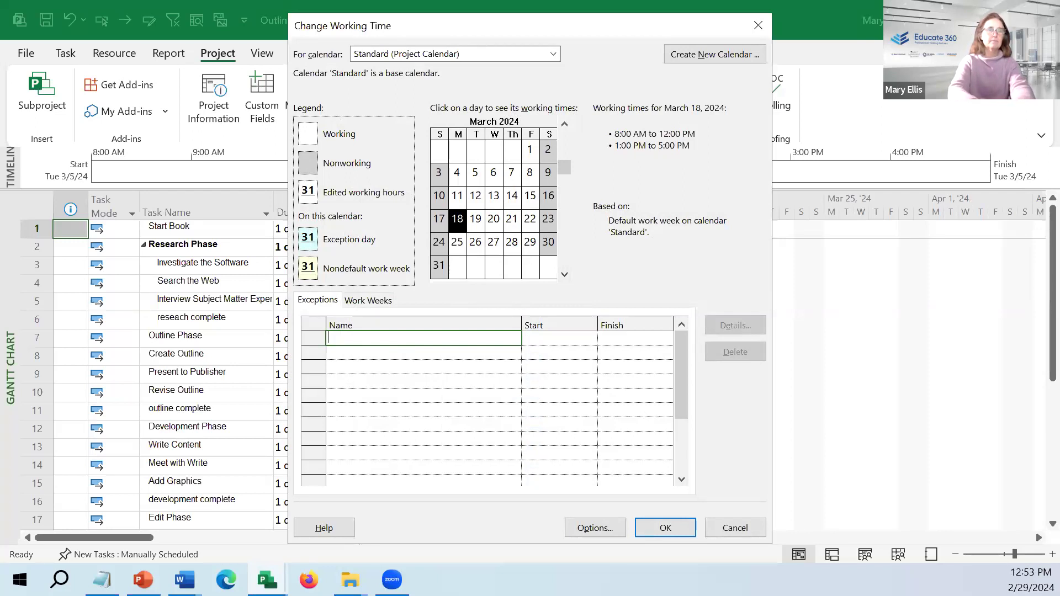
text(closed)
key(Return)
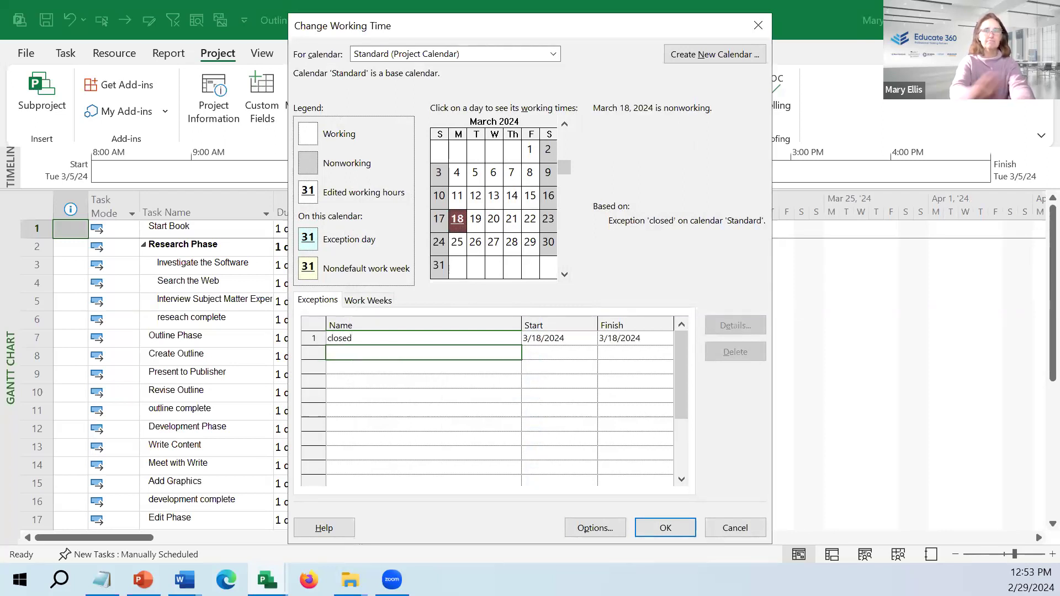
click(666, 528)
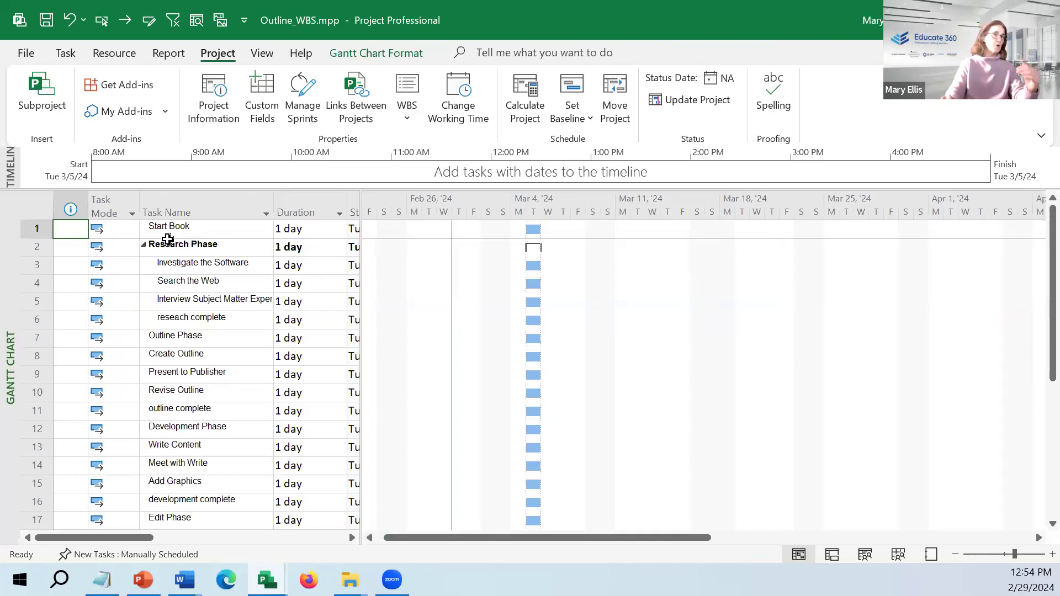
Step: Indent the four tasks from "Create Outline" through "outline complete" as subtasks of "Outline Phase"
click(167, 240)
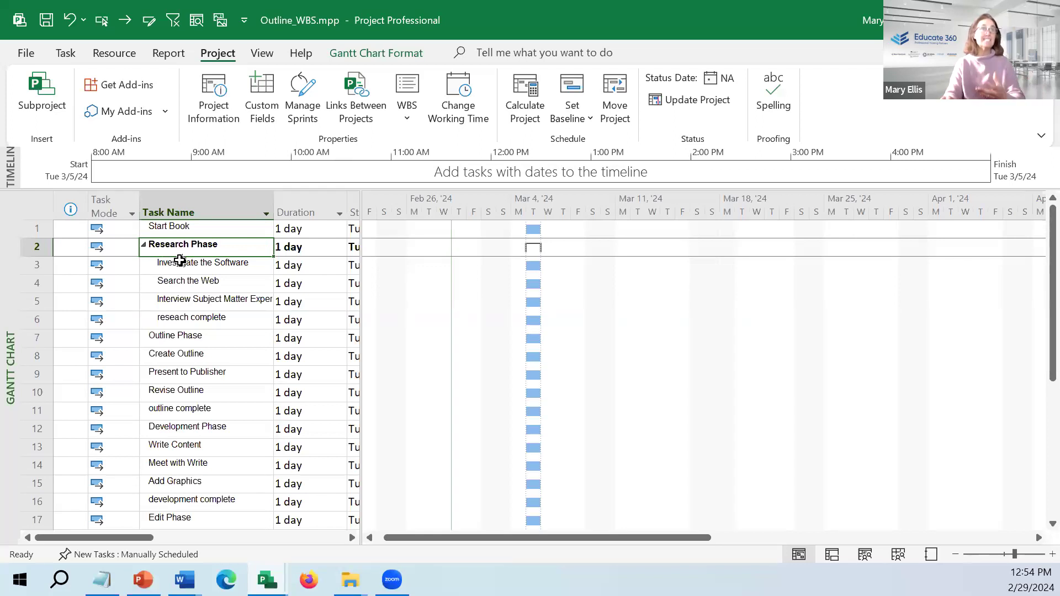
drag(175, 357, 179, 409)
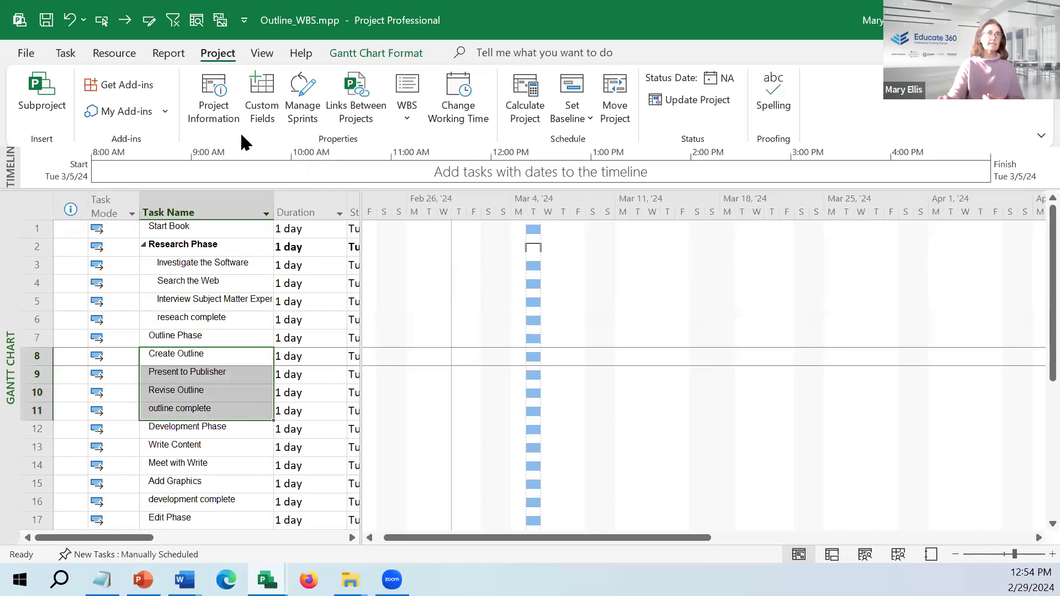
click(60, 54)
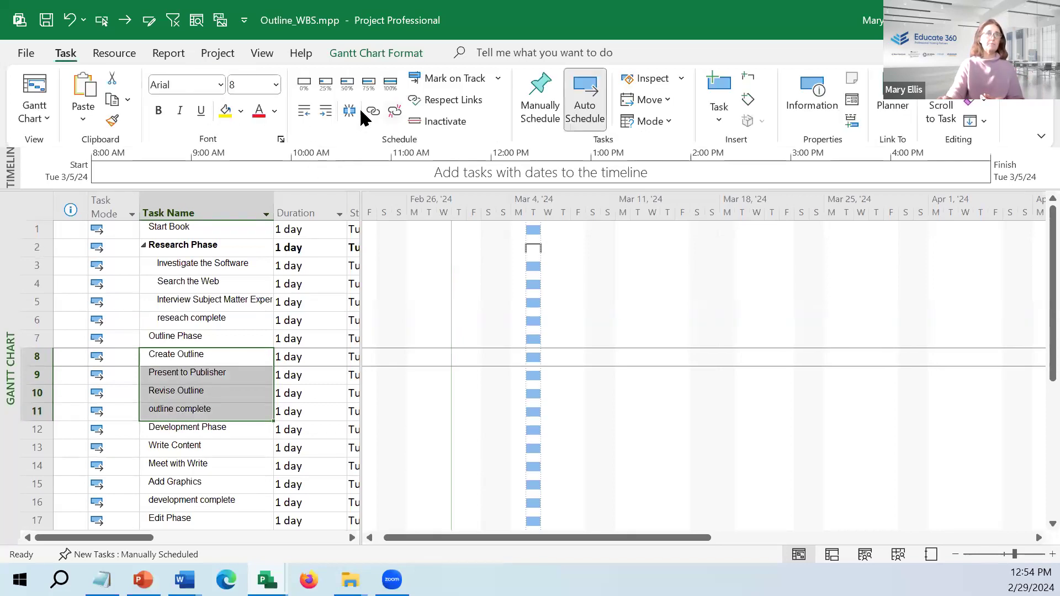
click(328, 113)
scroll(171, 469, down, 1)
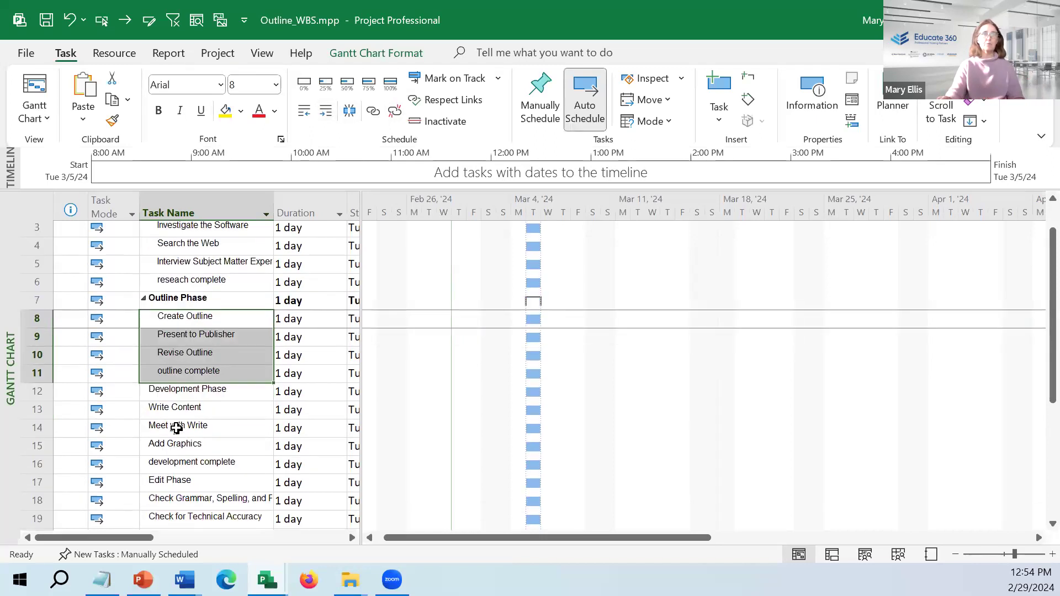
drag(169, 399, 169, 434)
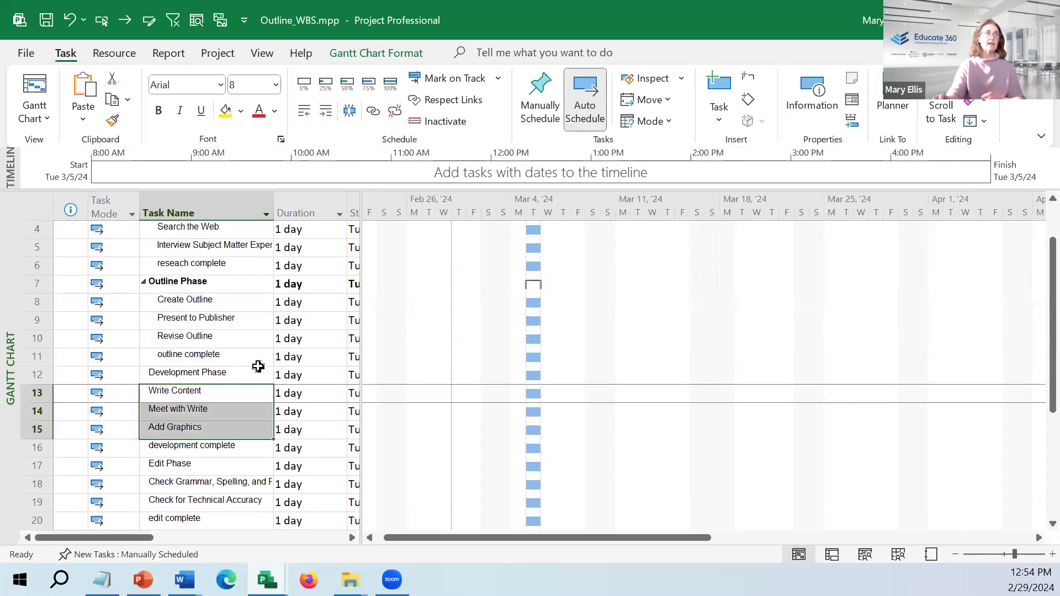
click(221, 339)
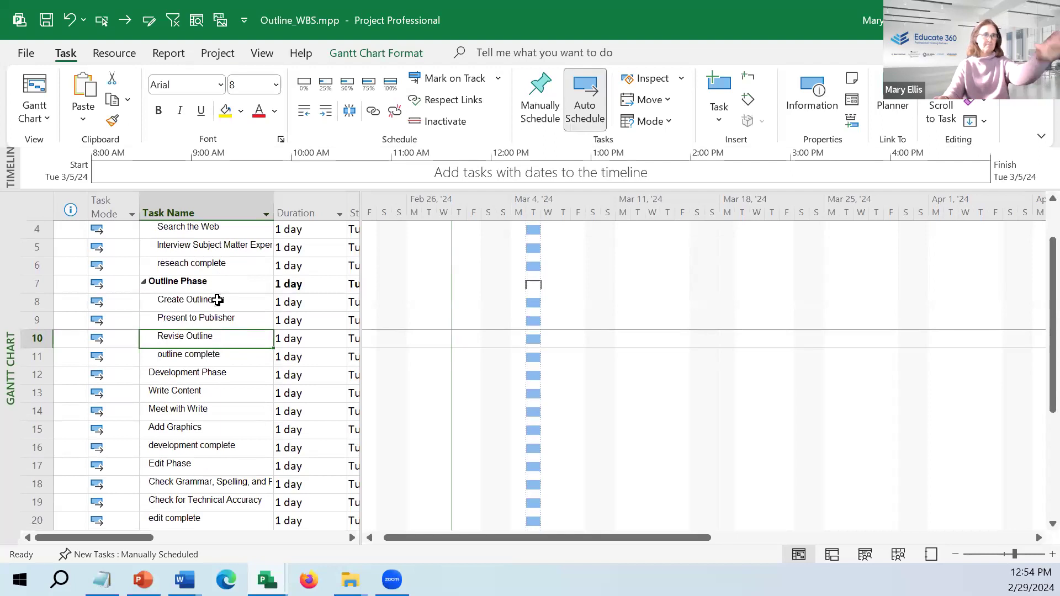
scroll(218, 298, down, 4)
scroll(216, 296, up, 3)
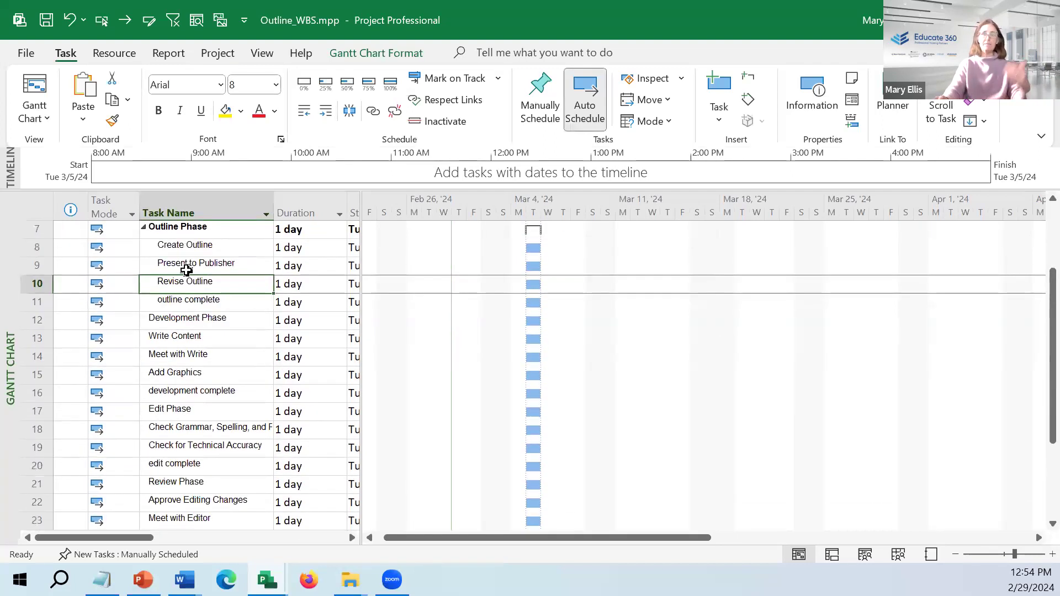
Step: Link the four "Outline Phase" subtasks, from "Create Outline" through "outline complete", in sequence
click(193, 246)
drag(194, 286, 202, 301)
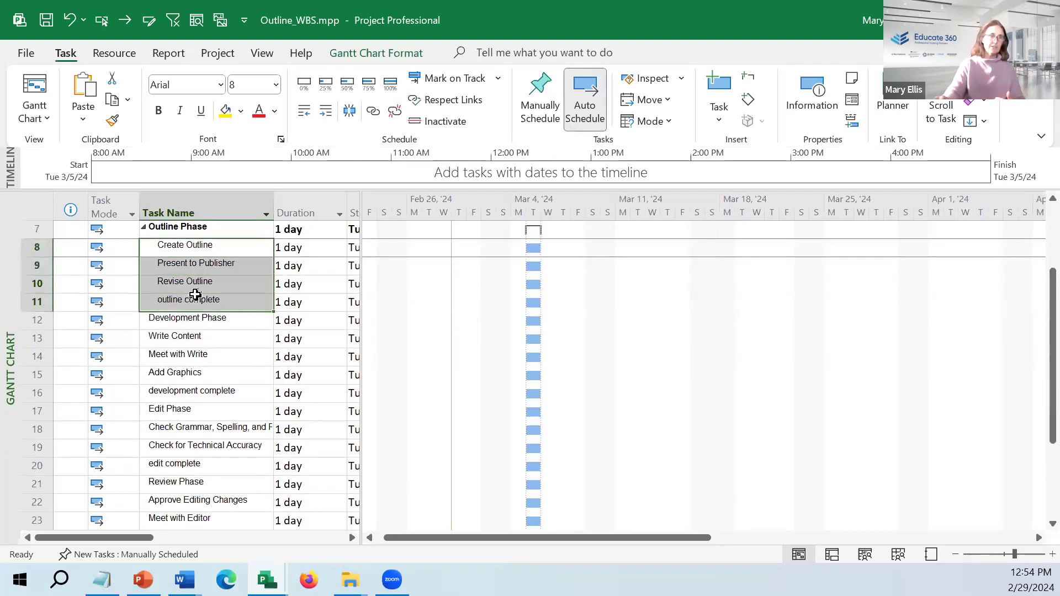
click(374, 111)
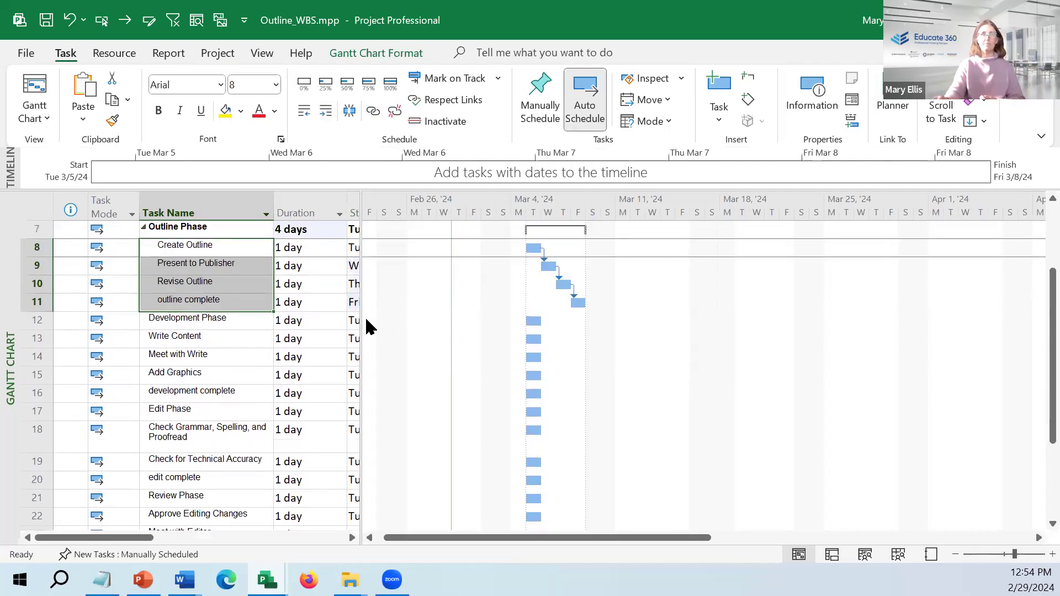
Step: Widen the task table so that the Start, Finish and Predecessors columns show beside the Gantt chart
click(217, 264)
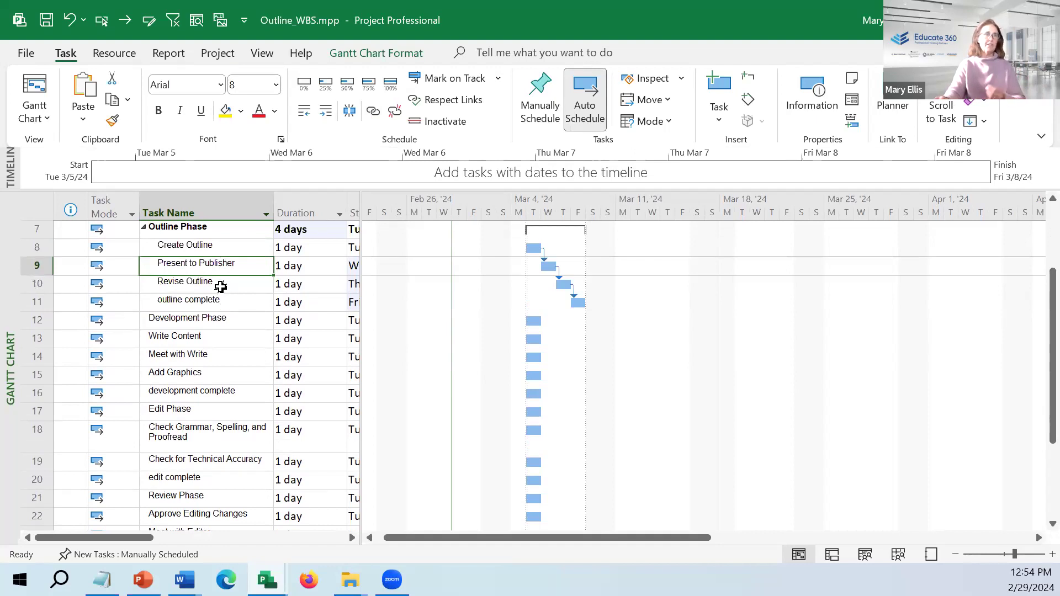
click(219, 285)
drag(360, 301, 557, 298)
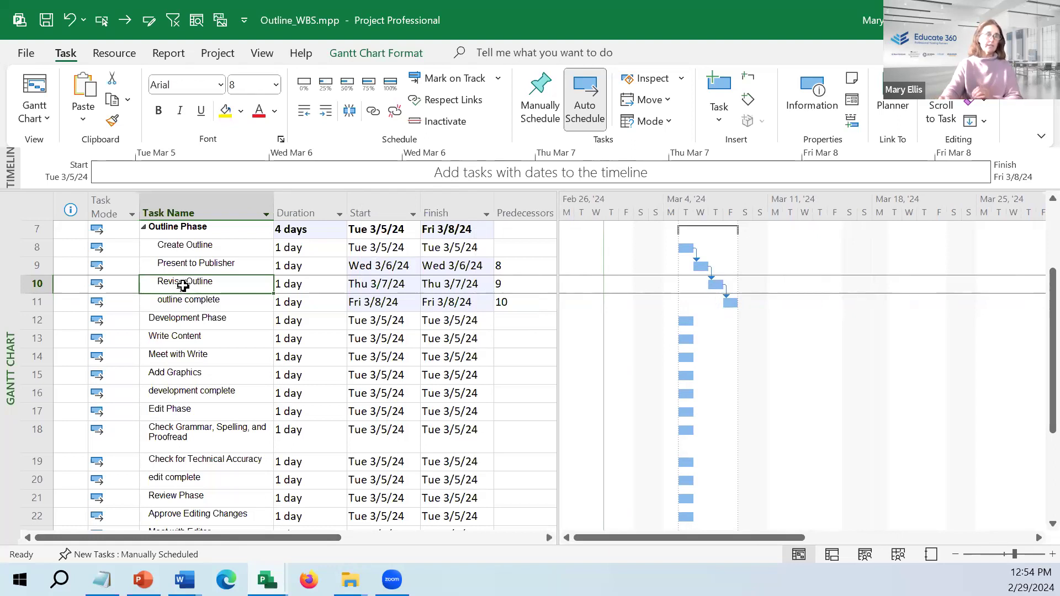
Step: Change the link from "Present to Publisher" to "Revise Outline" to Finish-to-Finish (FF) and check the Predecessors entries
click(182, 288)
double_click(184, 289)
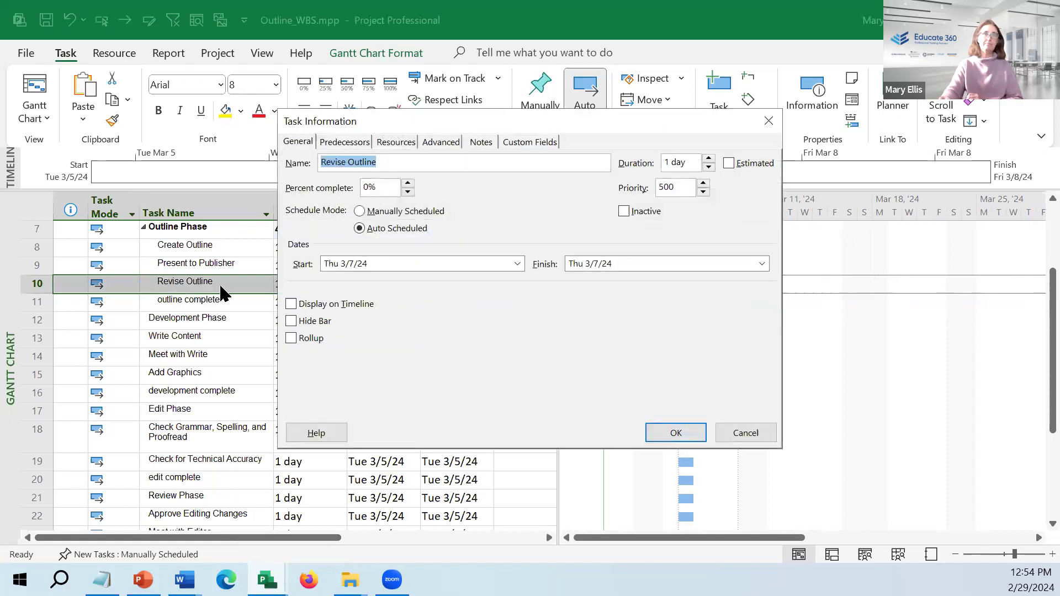
click(355, 145)
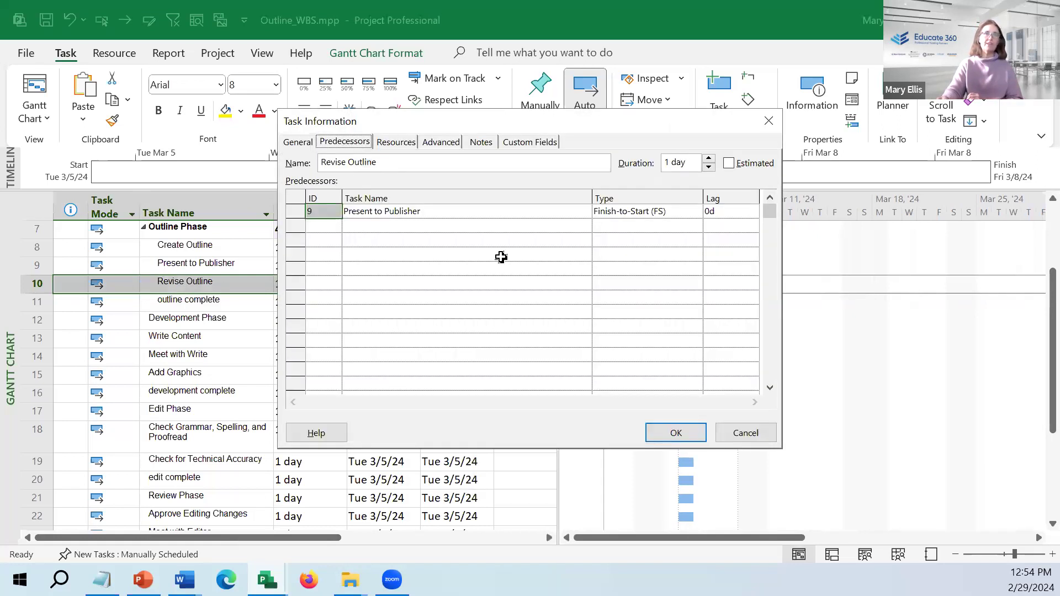
click(616, 211)
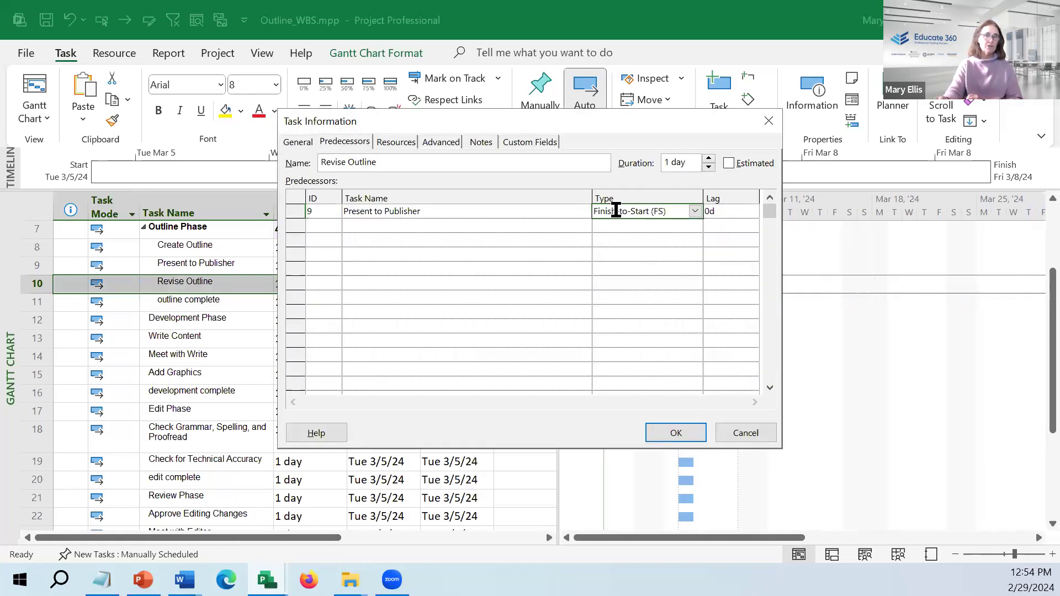
click(695, 210)
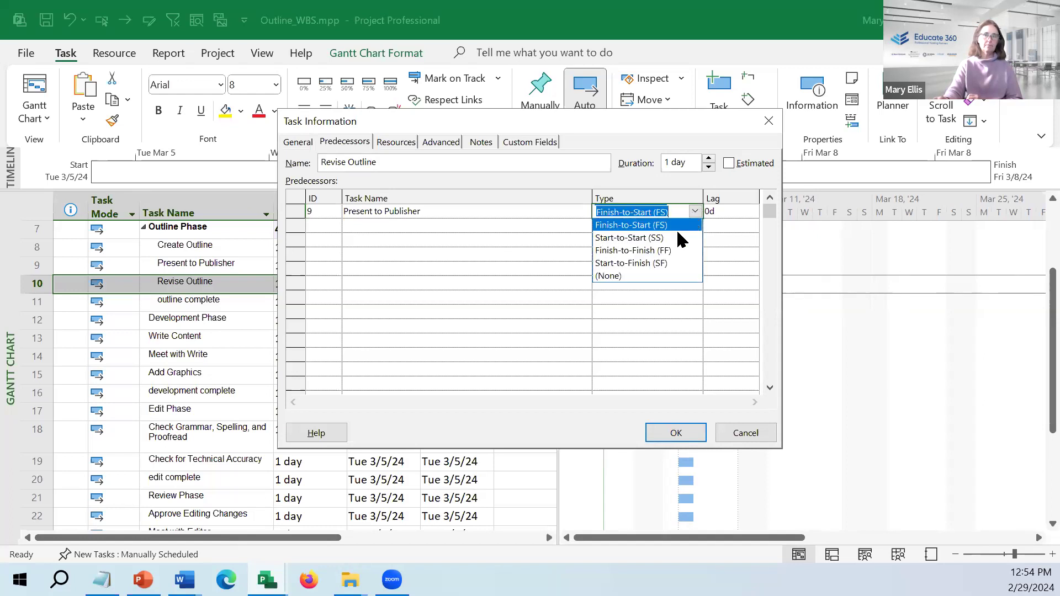
click(679, 250)
click(688, 435)
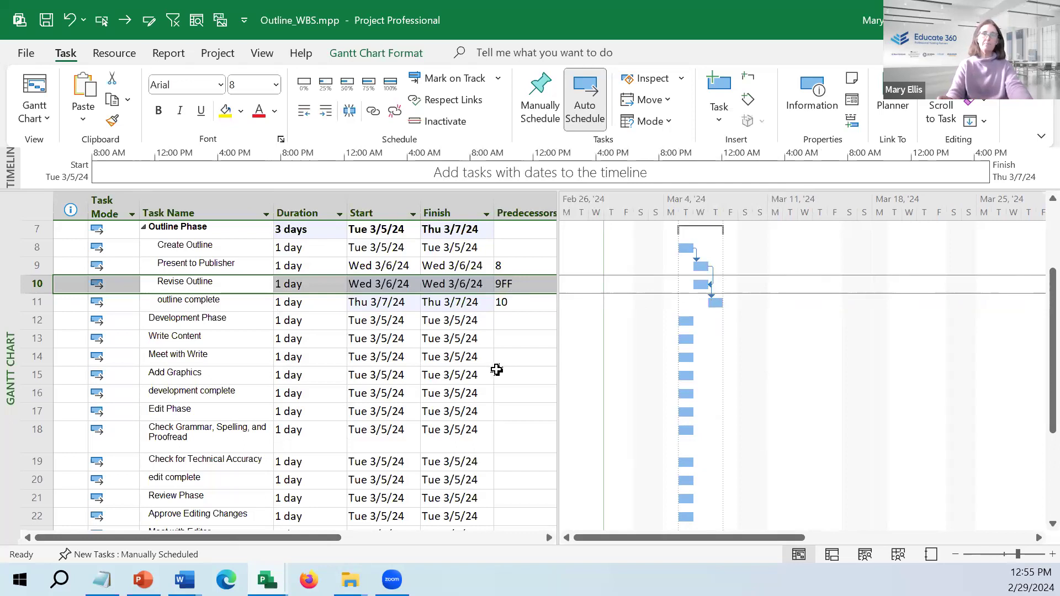
click(524, 267)
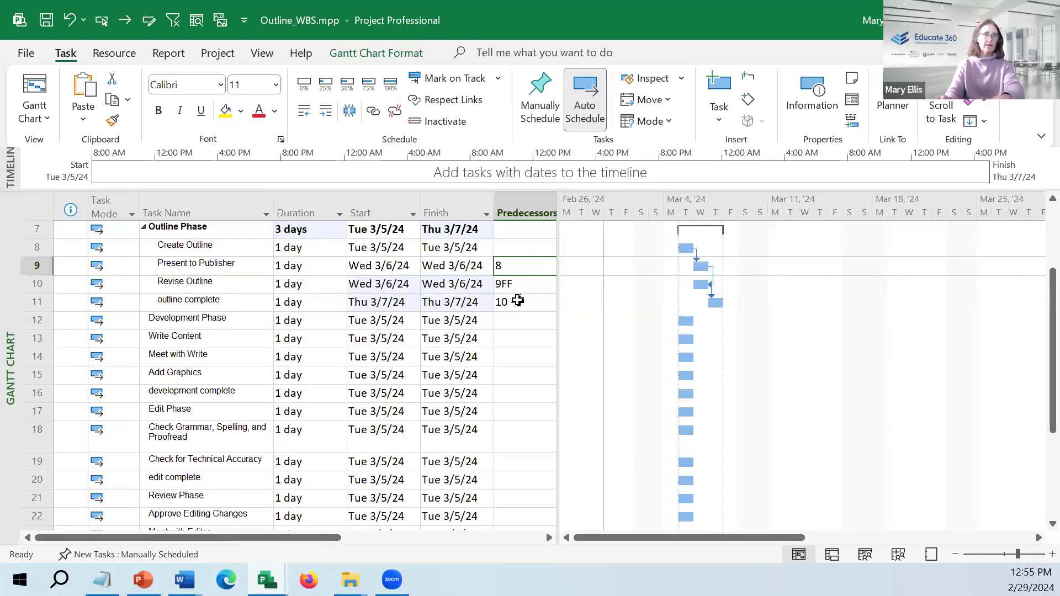
click(518, 300)
Step: Set the predecessor type of "Revise Outline" back to Finish-to-Start (FS)
click(234, 307)
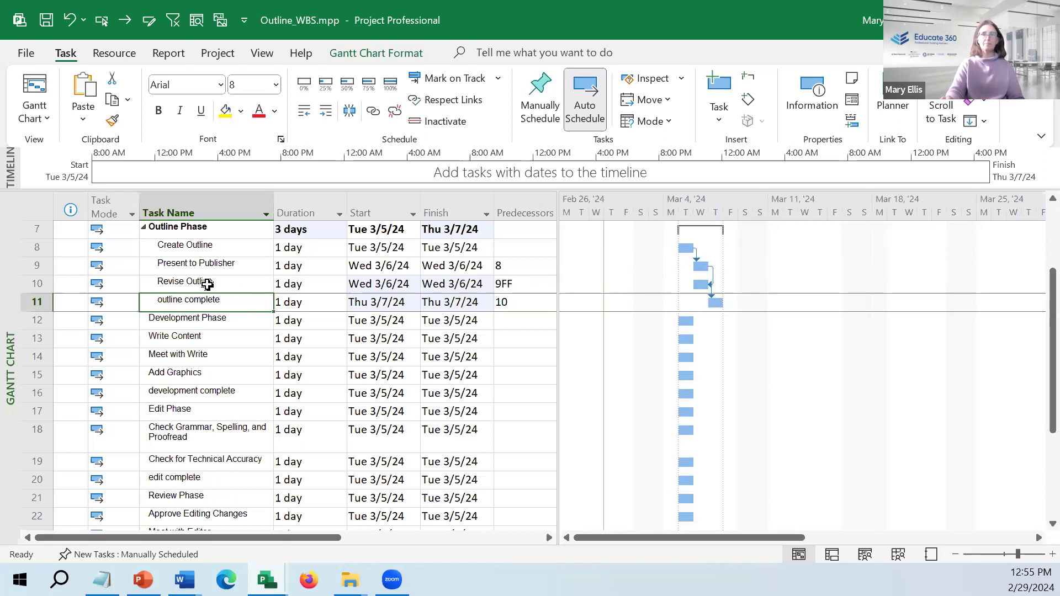
click(207, 285)
double_click(207, 284)
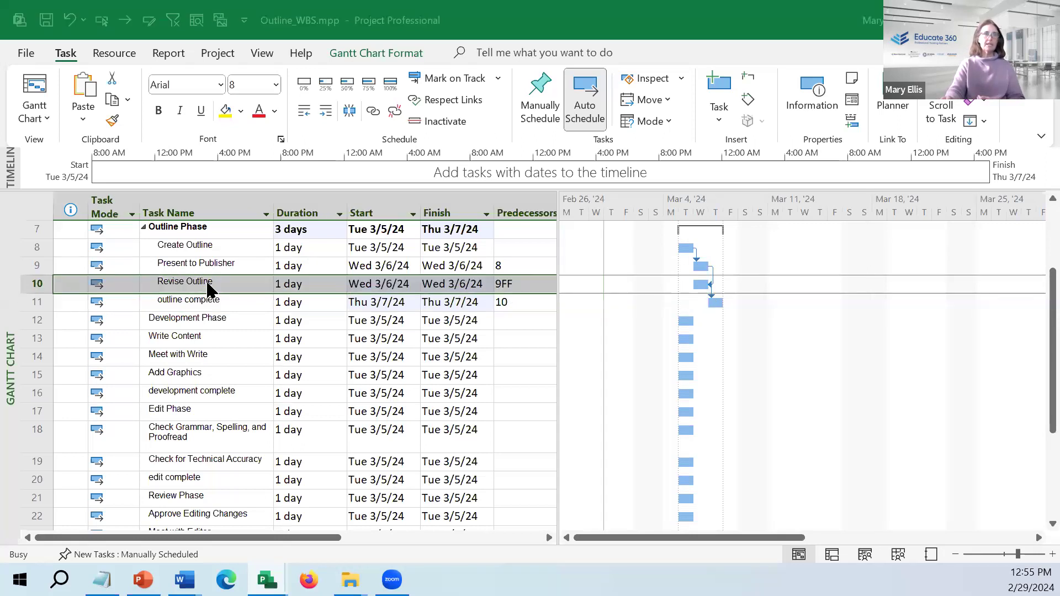
click(357, 141)
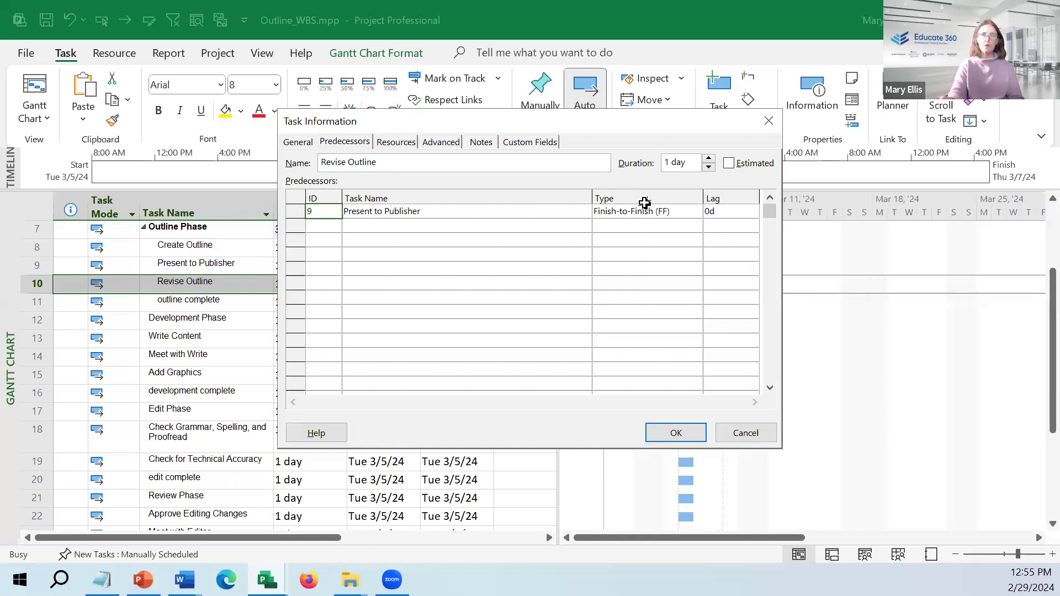
click(692, 212)
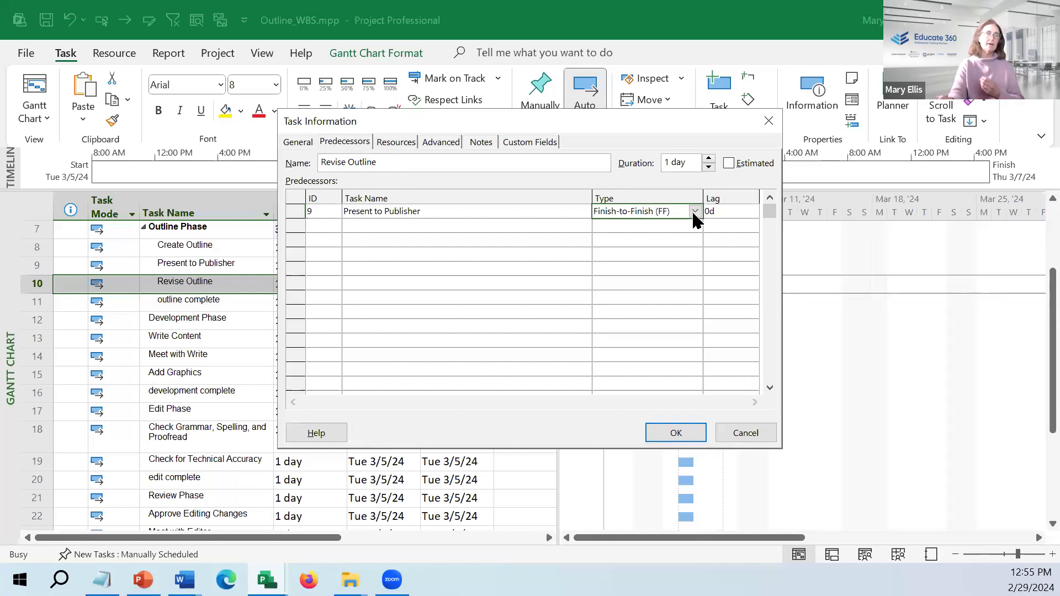
click(694, 211)
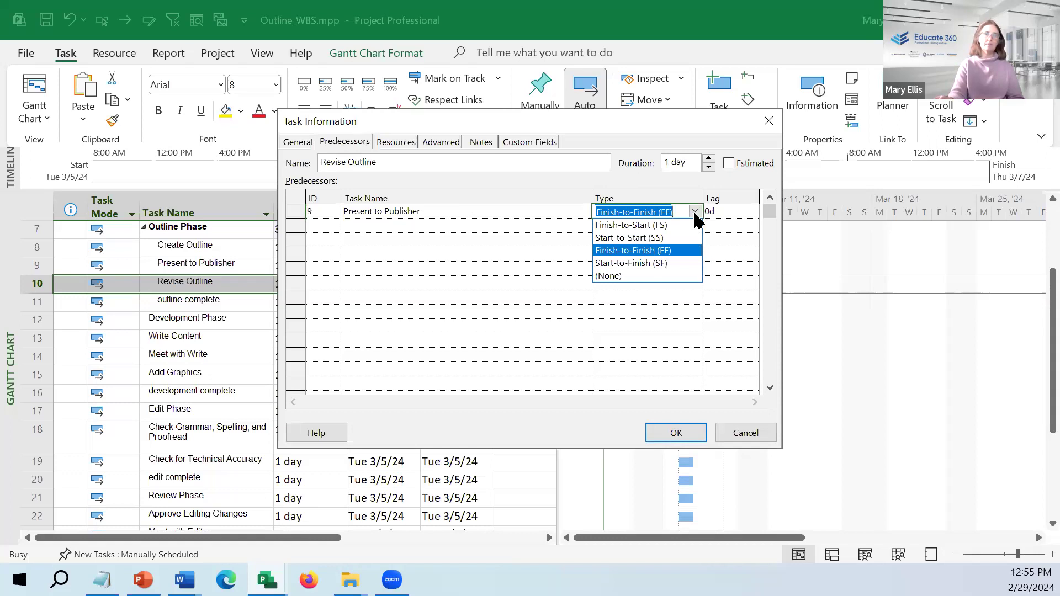
click(654, 226)
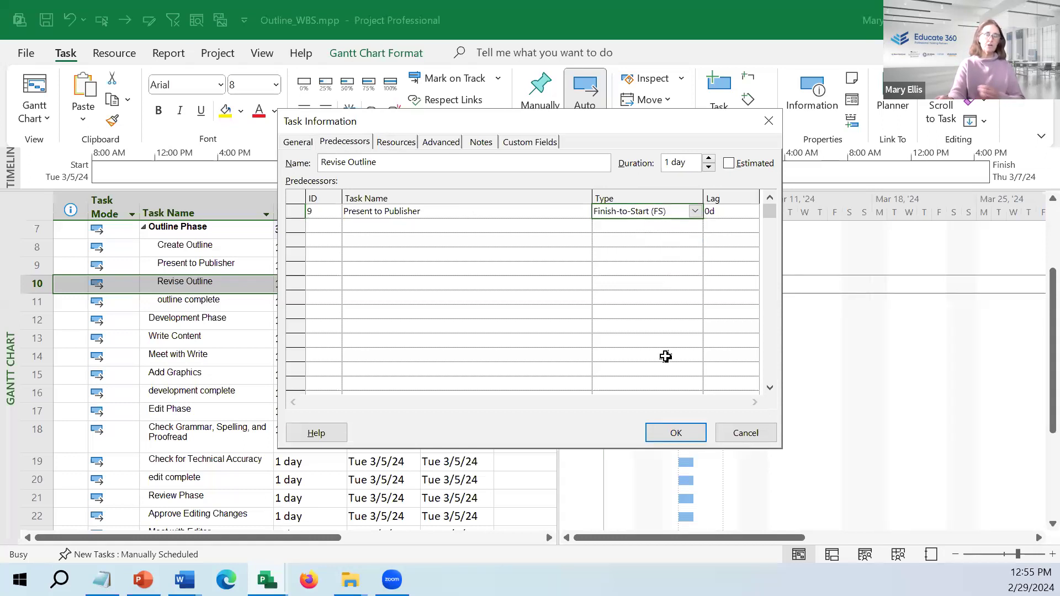
click(670, 432)
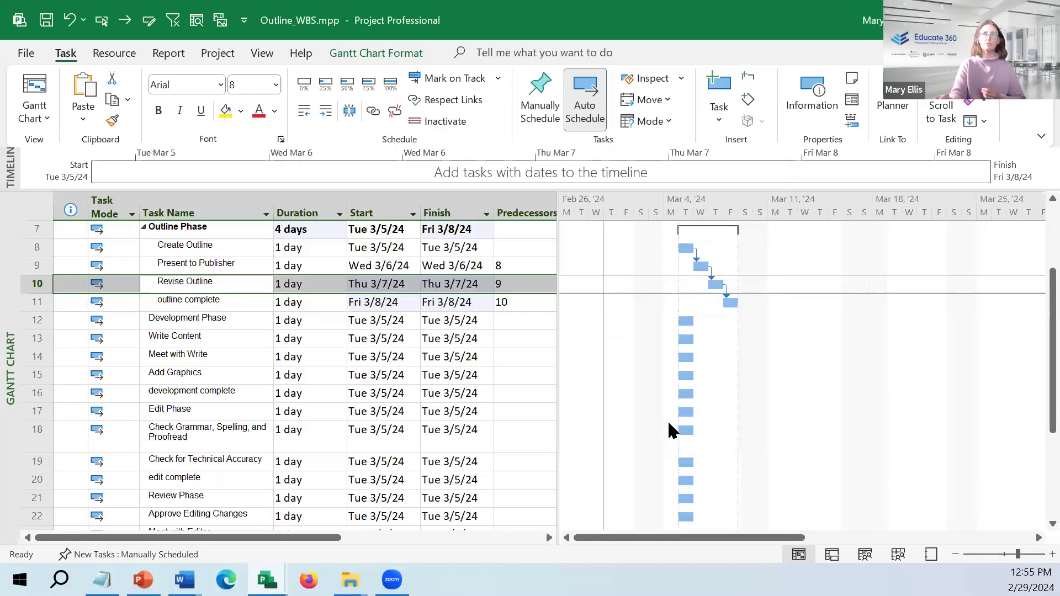
Step: Change the predecessor type of "Revise Outline" to Finish-to-Finish (FF) and widen the task table to show the full Predecessors column
double_click(160, 282)
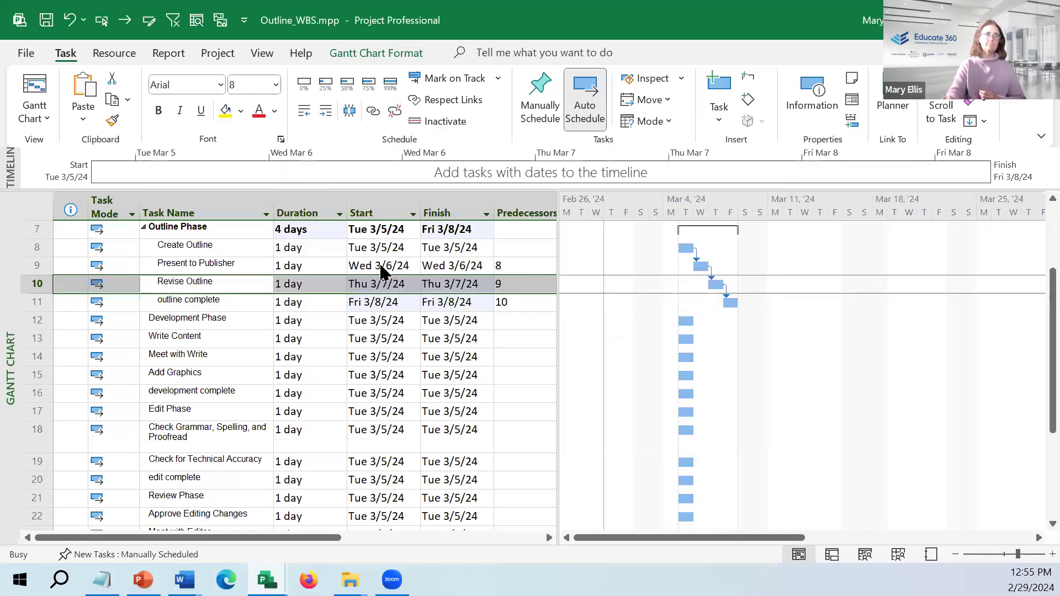
click(685, 212)
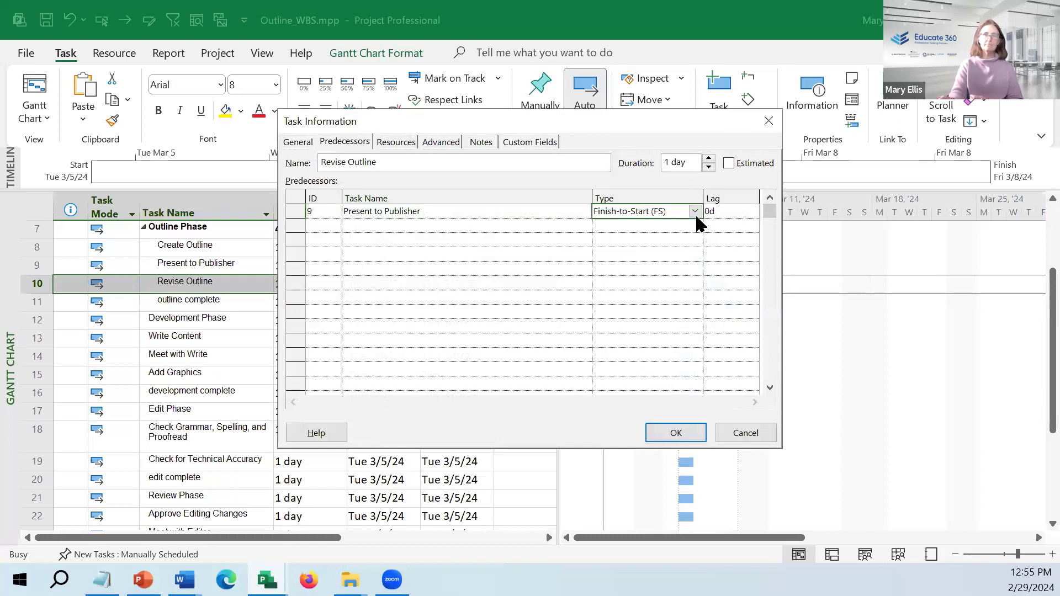
click(695, 212)
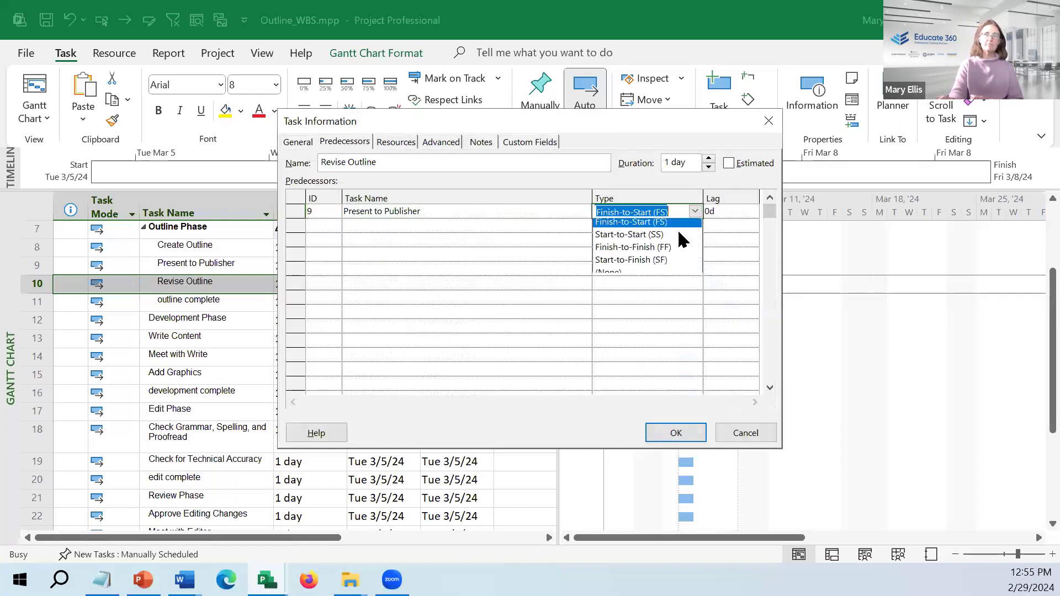
click(680, 433)
click(679, 433)
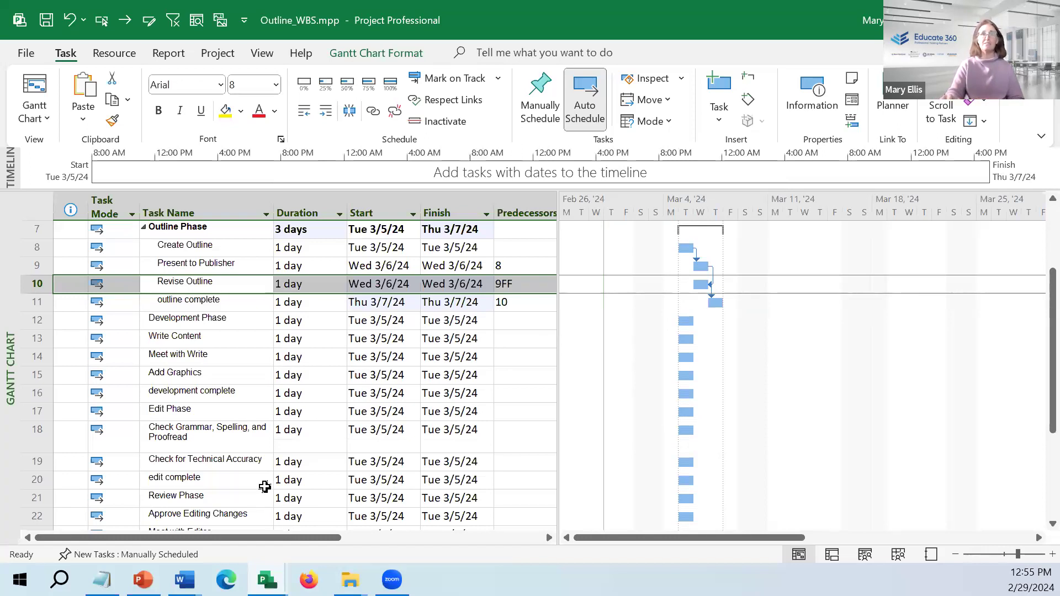
drag(558, 247, 611, 239)
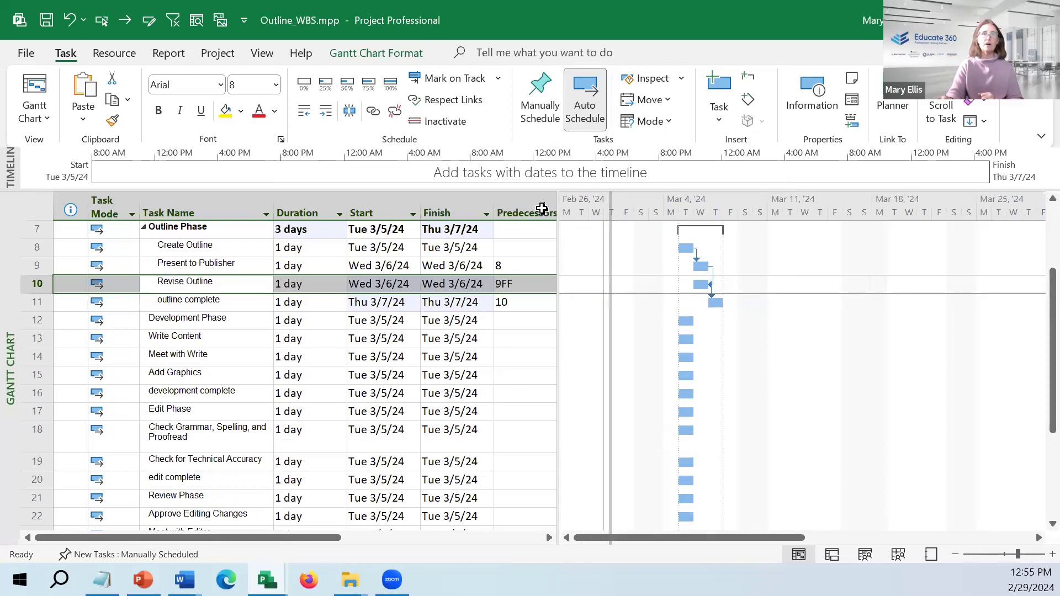
Step: Open the Resource Sheet and add two people as Work resources, entering each person's first name
click(260, 52)
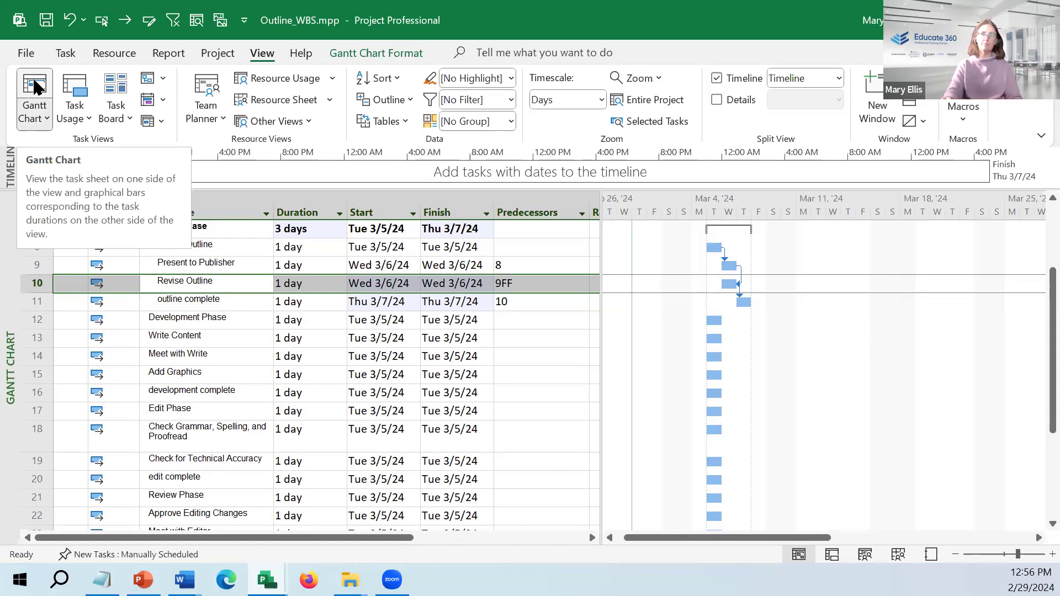
click(276, 102)
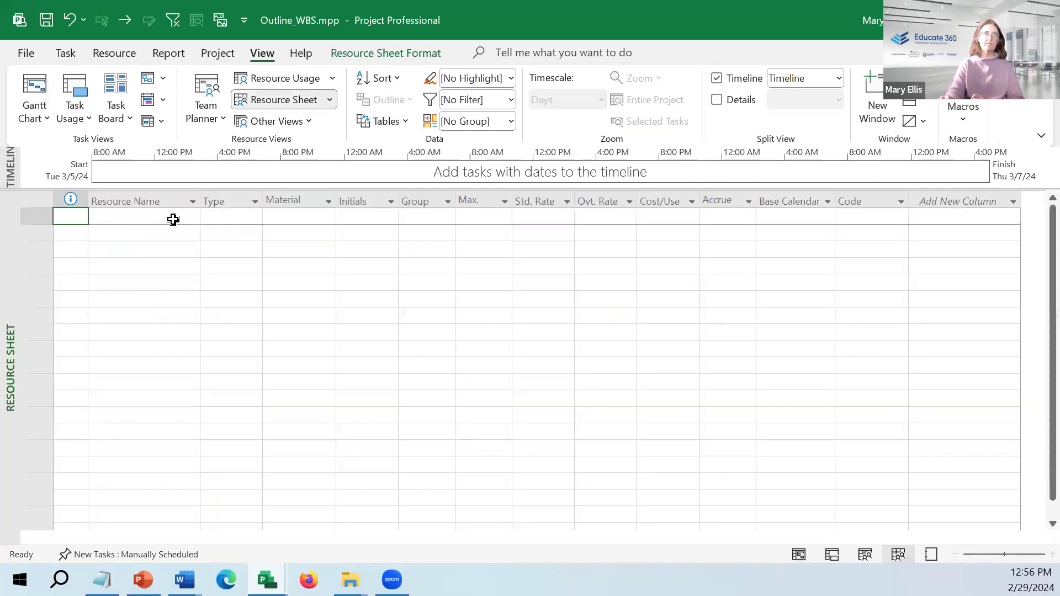
click(168, 217)
text(Mary)
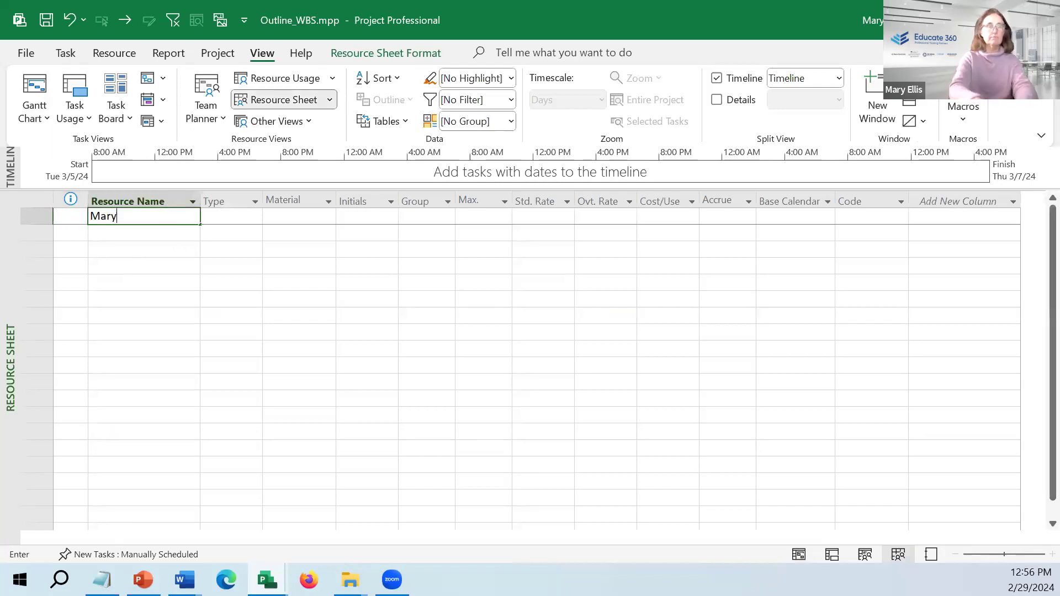
key(Return)
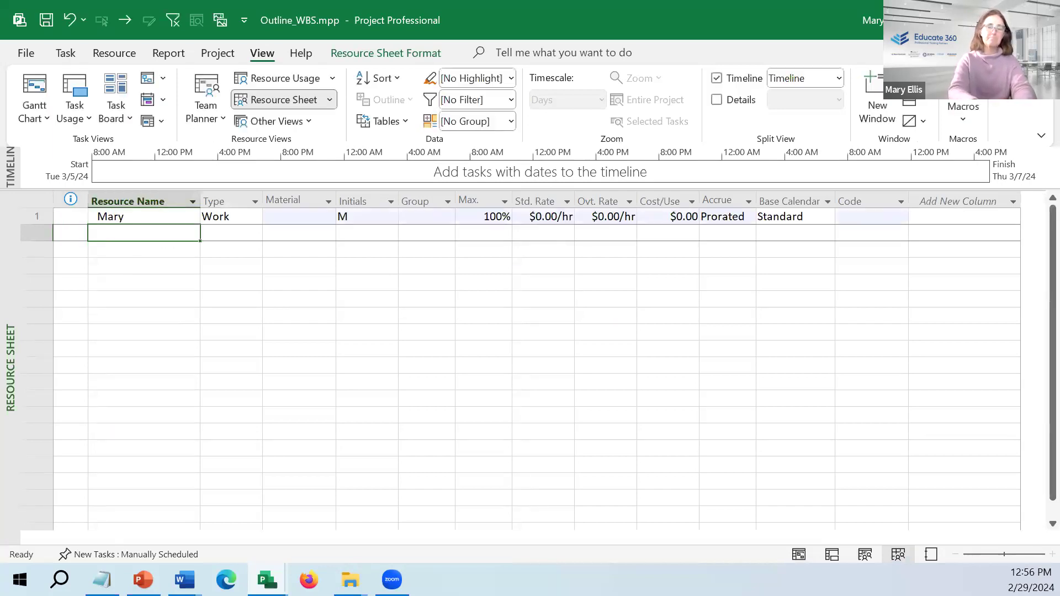
text(Sondra)
key(Tab)
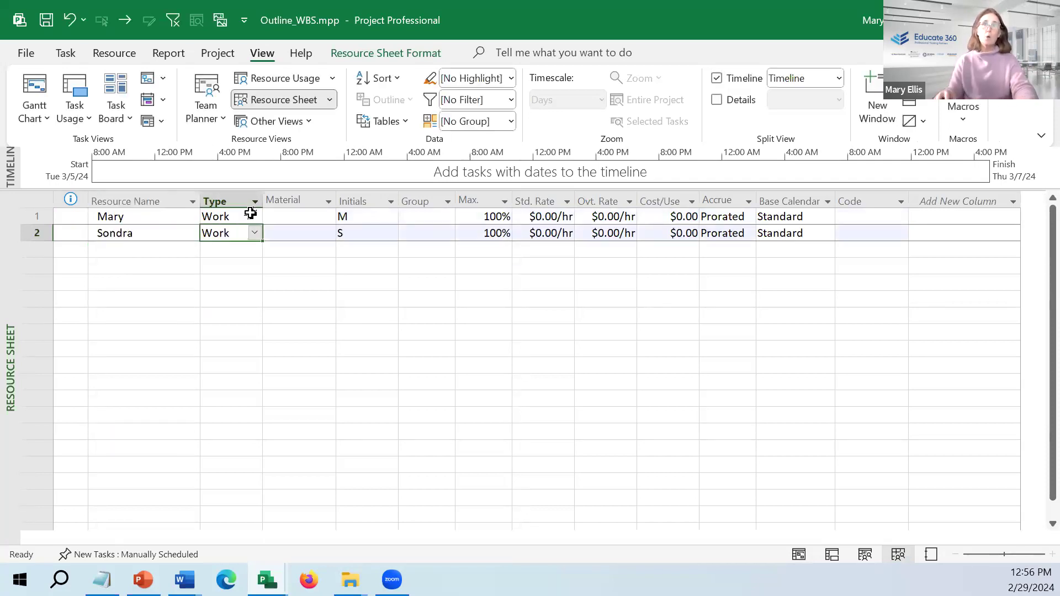
Step: Set the standard rate of both Work resources to $10.00/hr
click(797, 199)
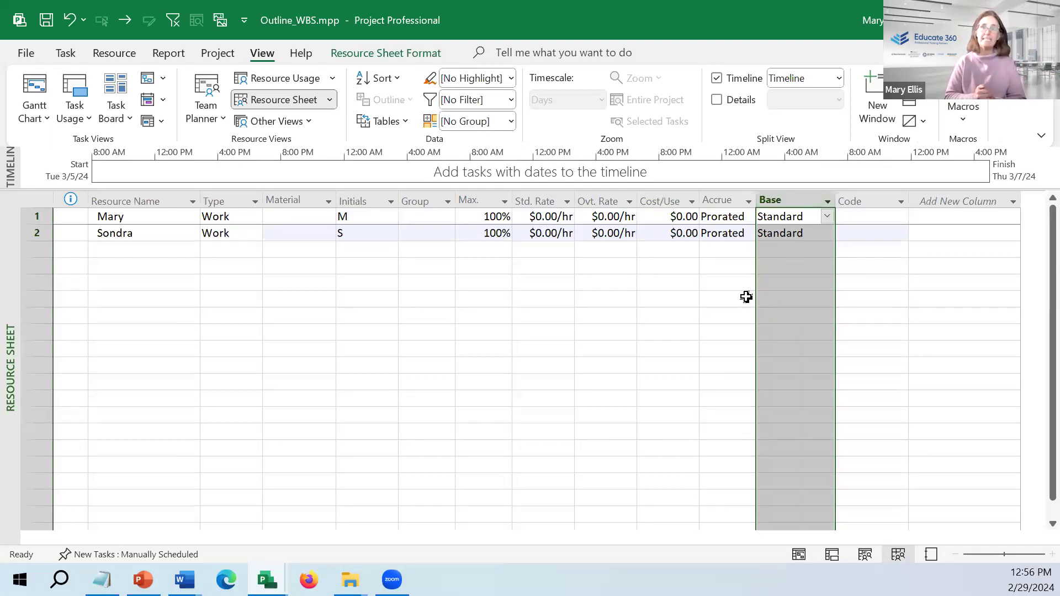
click(559, 217)
text(10)
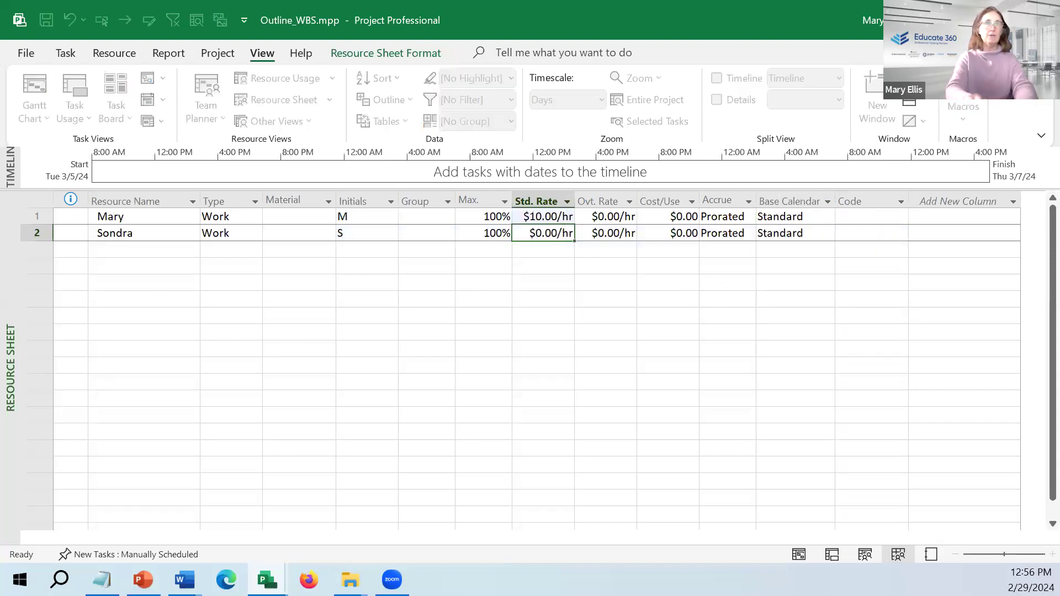
key(Return)
text(10)
key(Return)
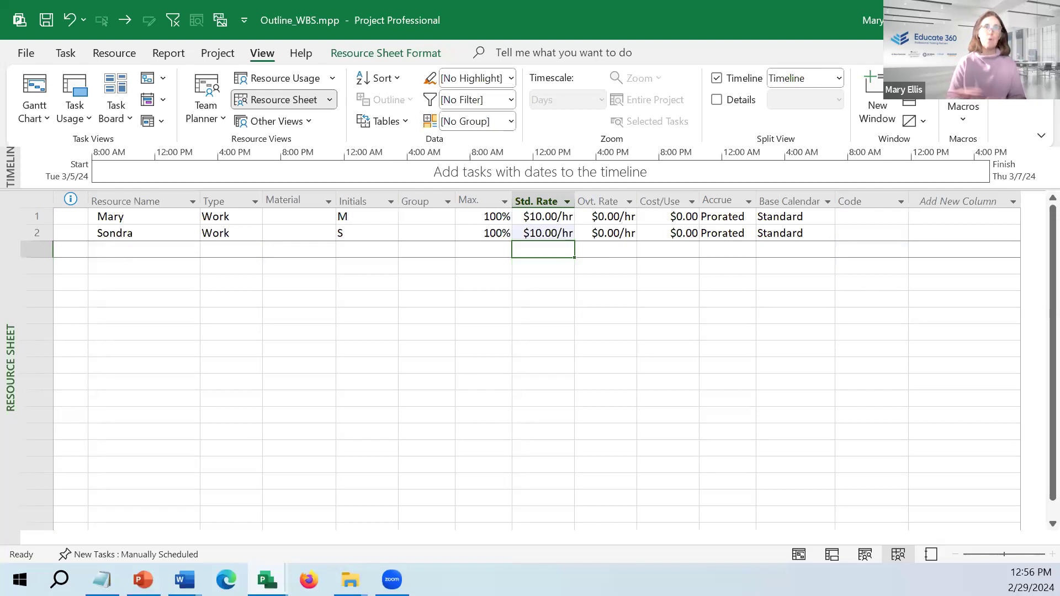
click(554, 193)
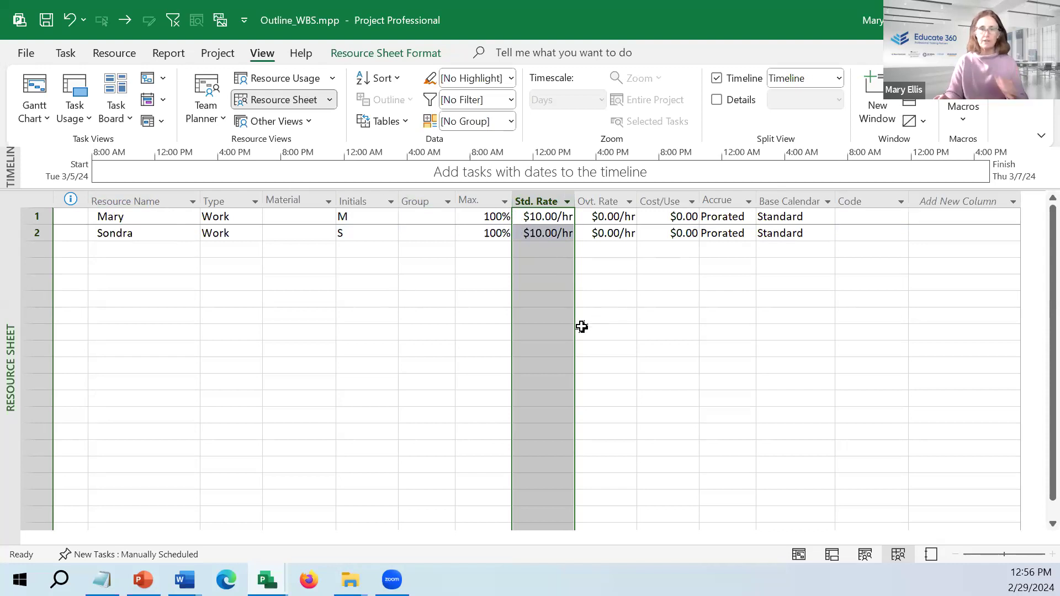
Step: Add a resource named "paper" of type Material with a standard rate of $1.00
click(137, 250)
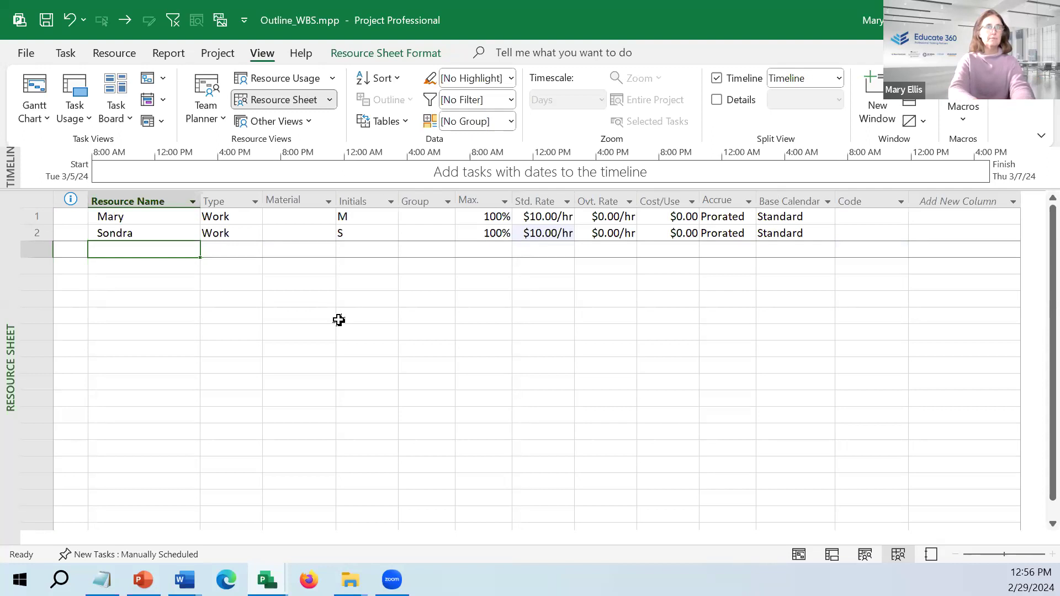
text(paper)
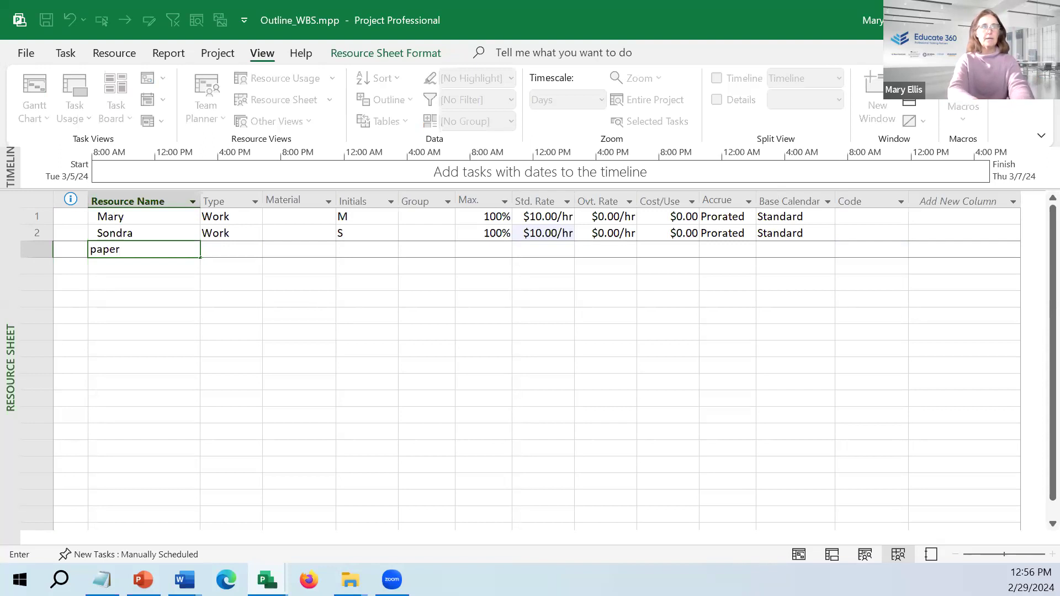
key(Tab)
text(M)
key(Tab)
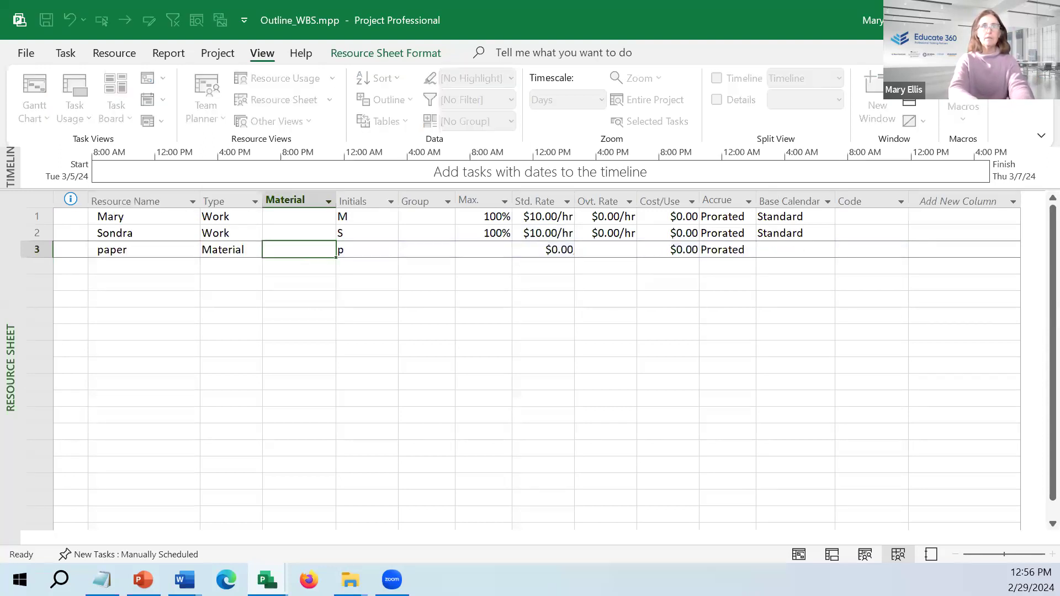
key(Tab)
key(Tab)
key(Tab)
key(Tab)
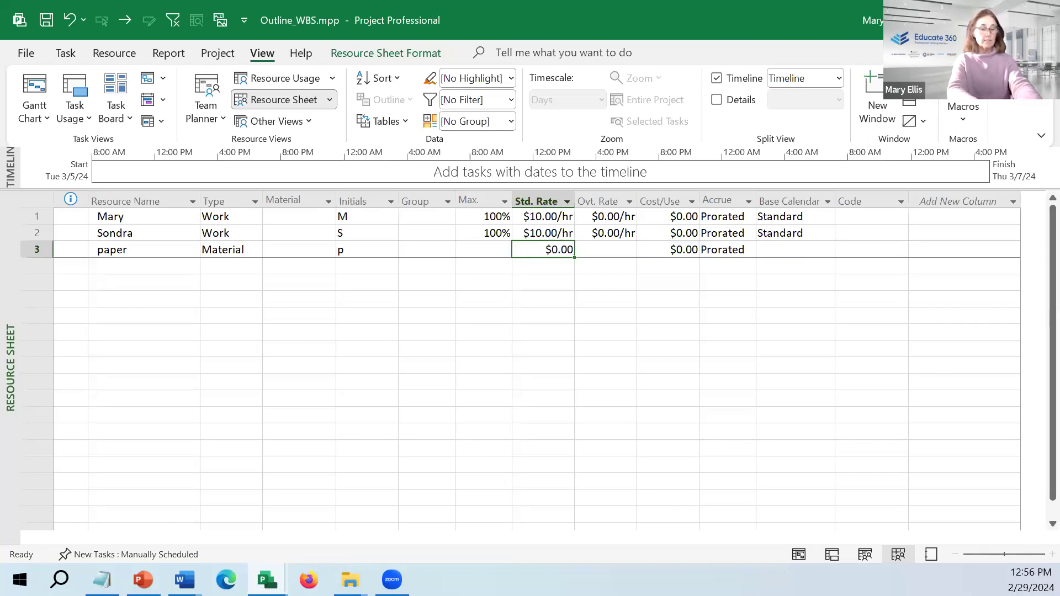
text(1)
key(Return)
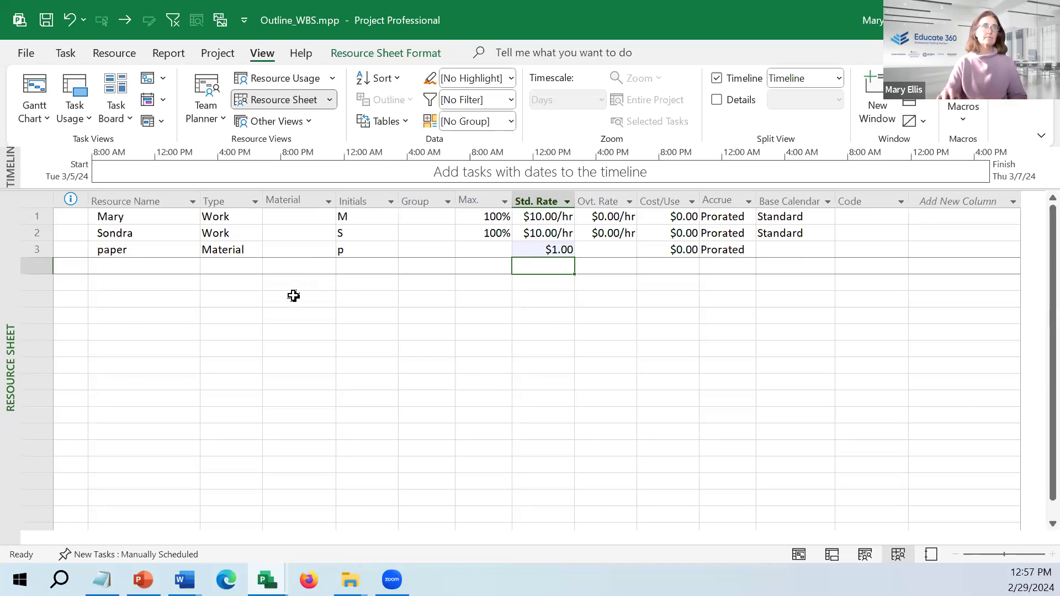
Step: Return to the Gantt Chart view and widen the task table to show the Resource Names column
click(34, 83)
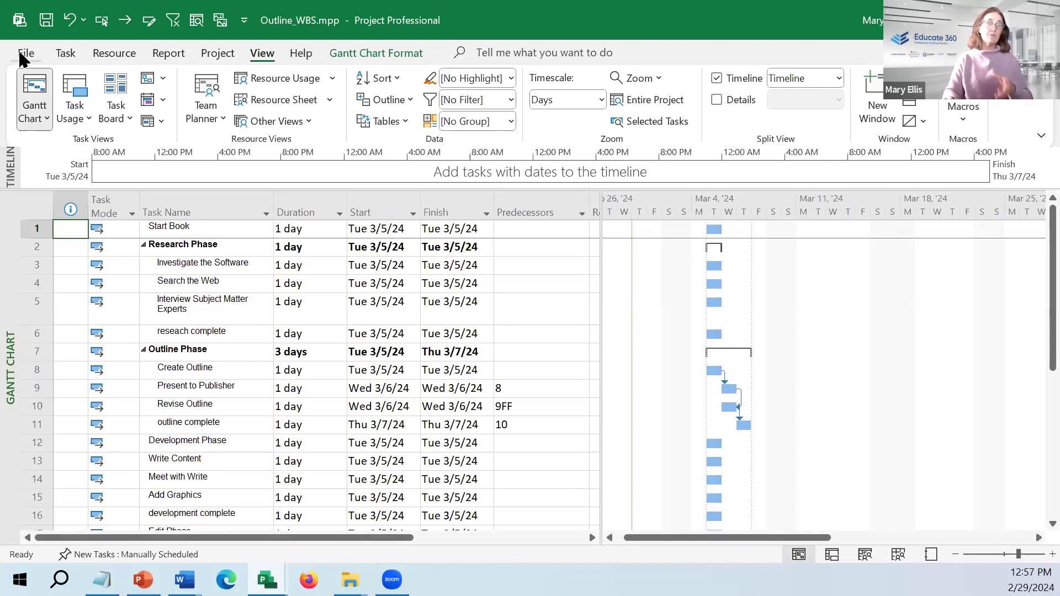
click(23, 56)
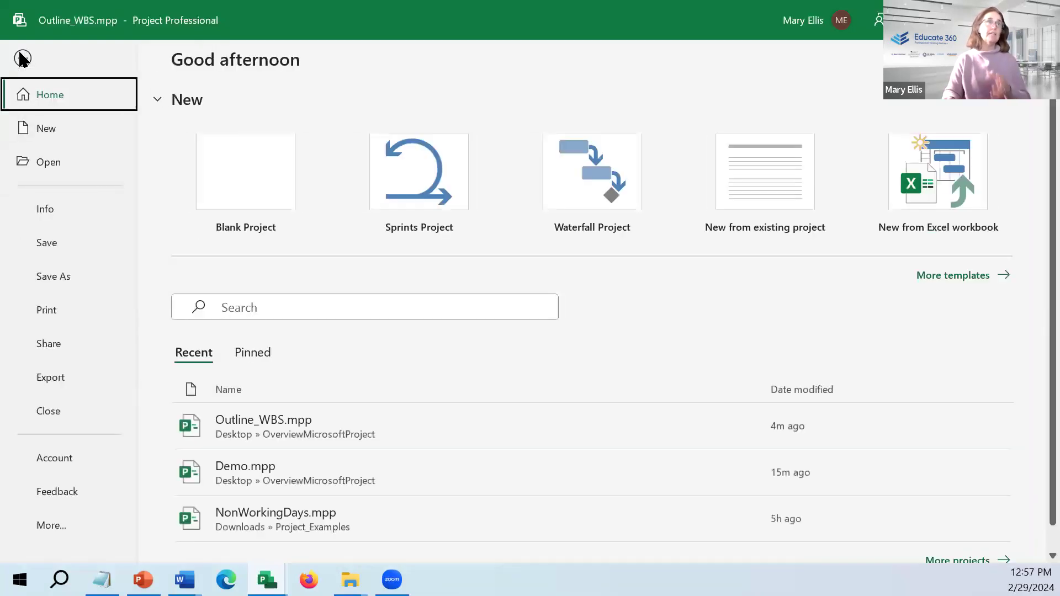
click(22, 57)
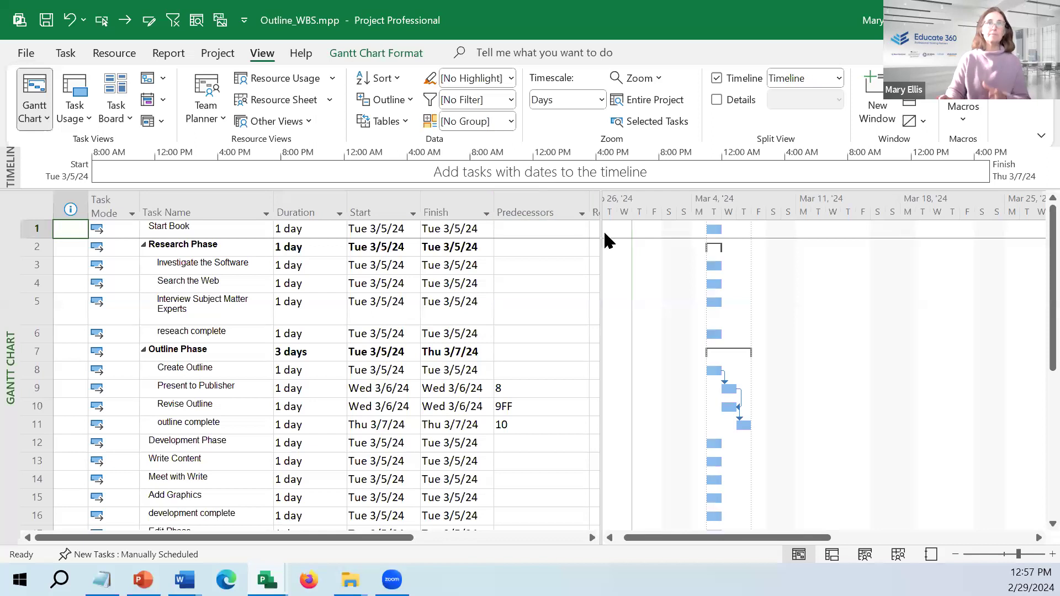
drag(600, 238, 688, 238)
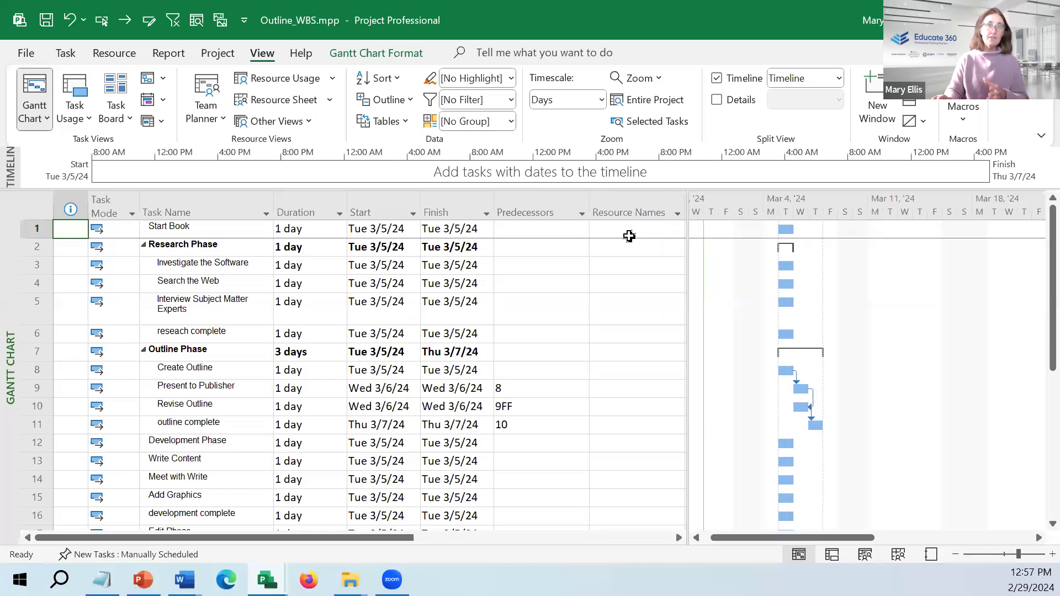
Step: Insert a Notes column before the Indicators column in the task table
right_click(65, 210)
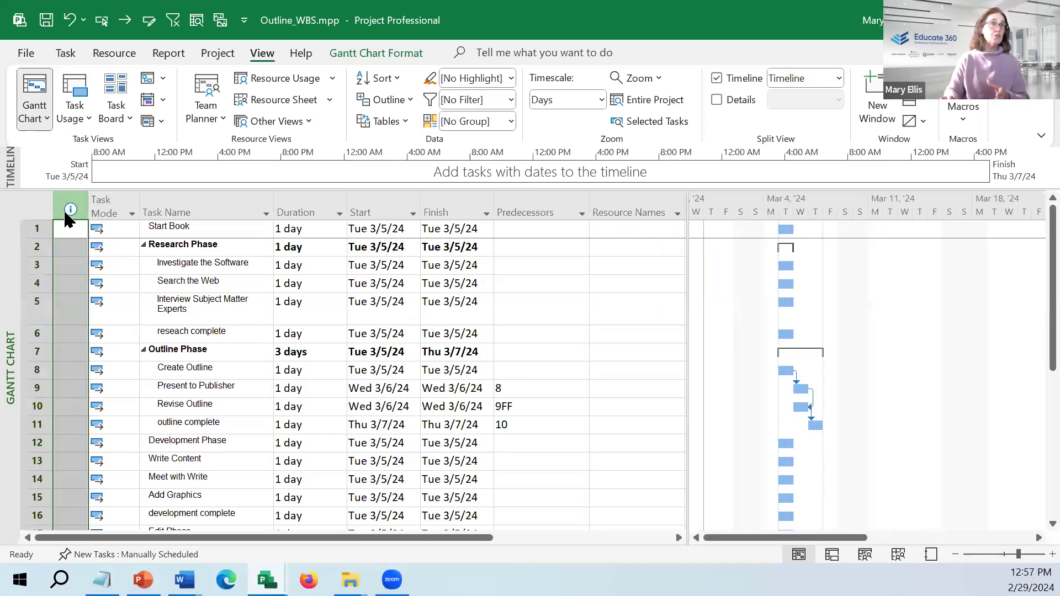
click(131, 348)
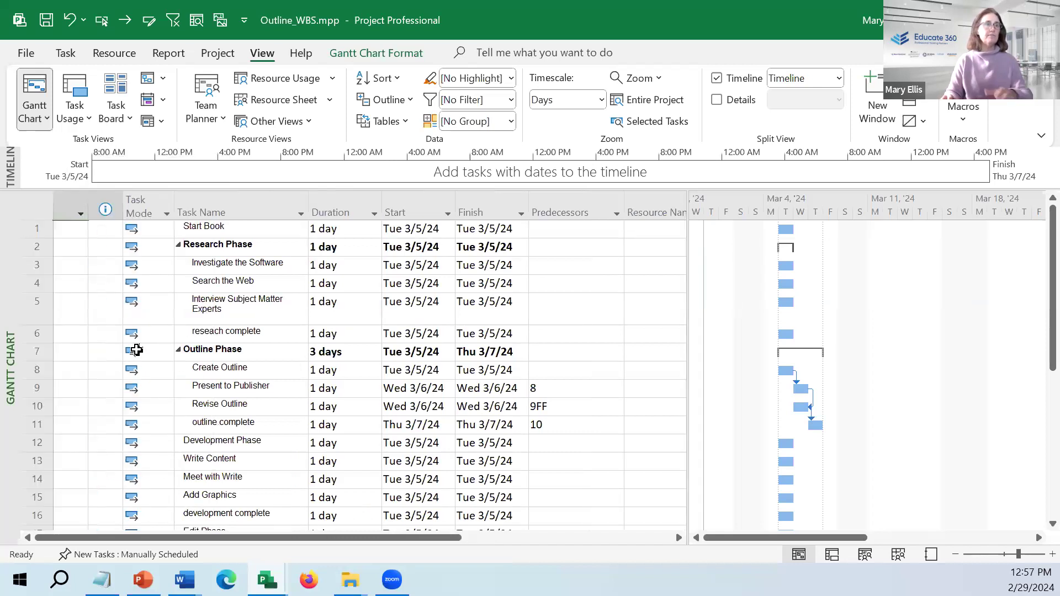
text(notes)
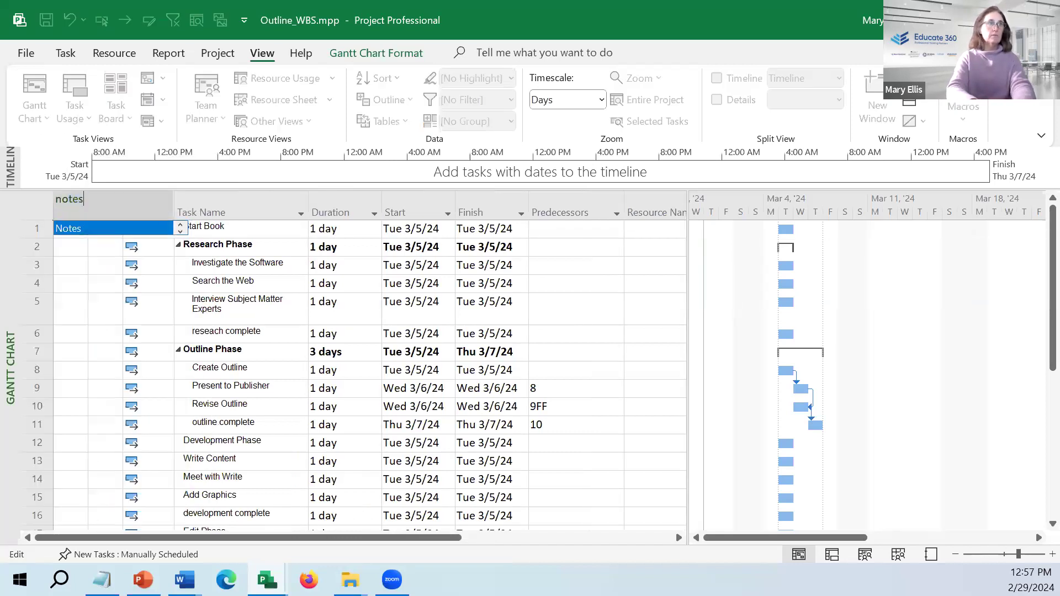
key(Return)
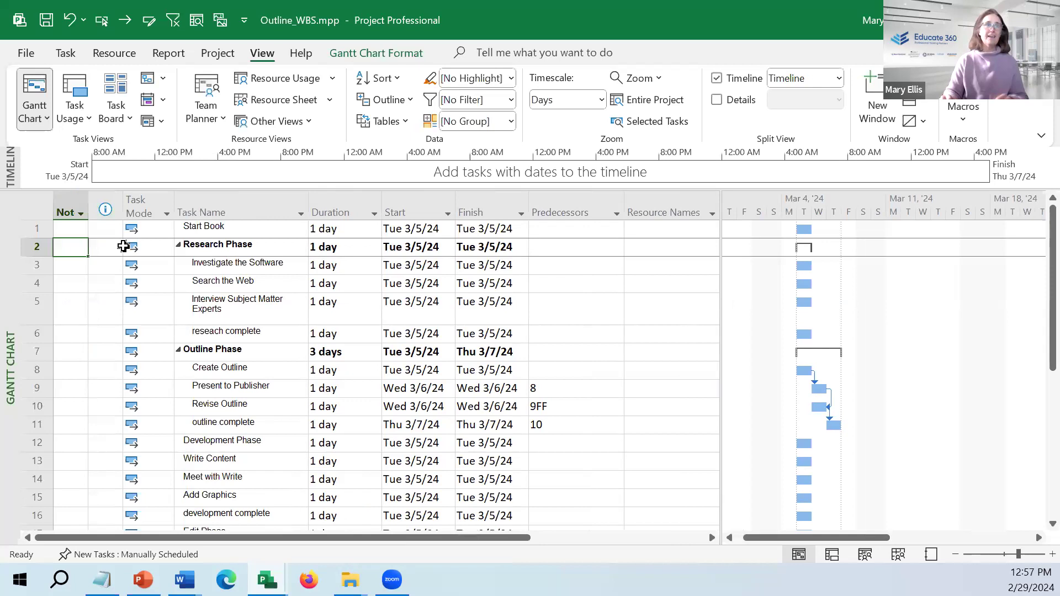
Step: Add the note "notes..." to the Investigate the Software task and widen the Notes column to show the text
double_click(108, 266)
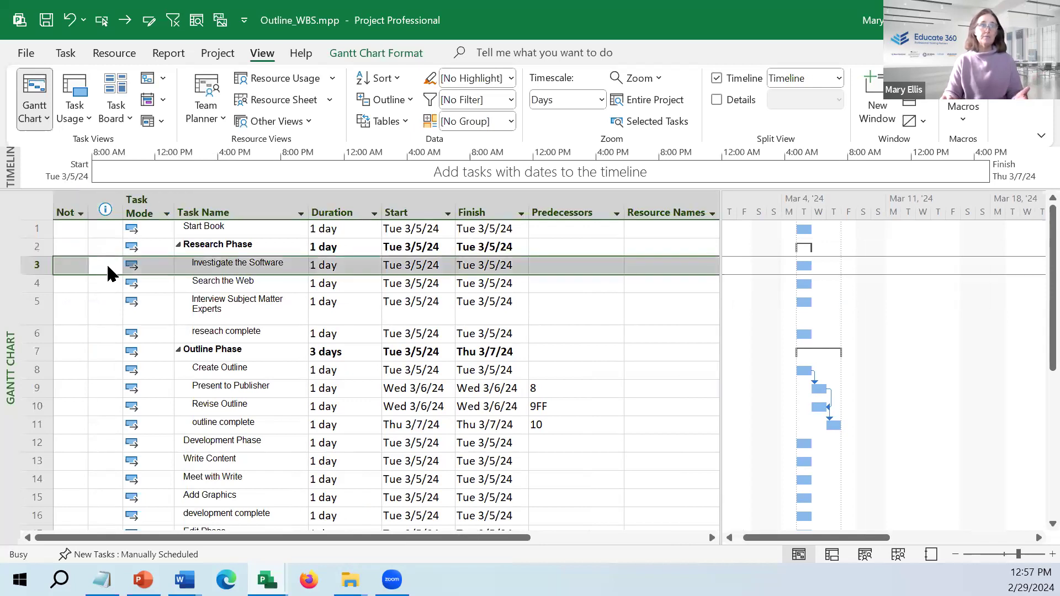
click(484, 142)
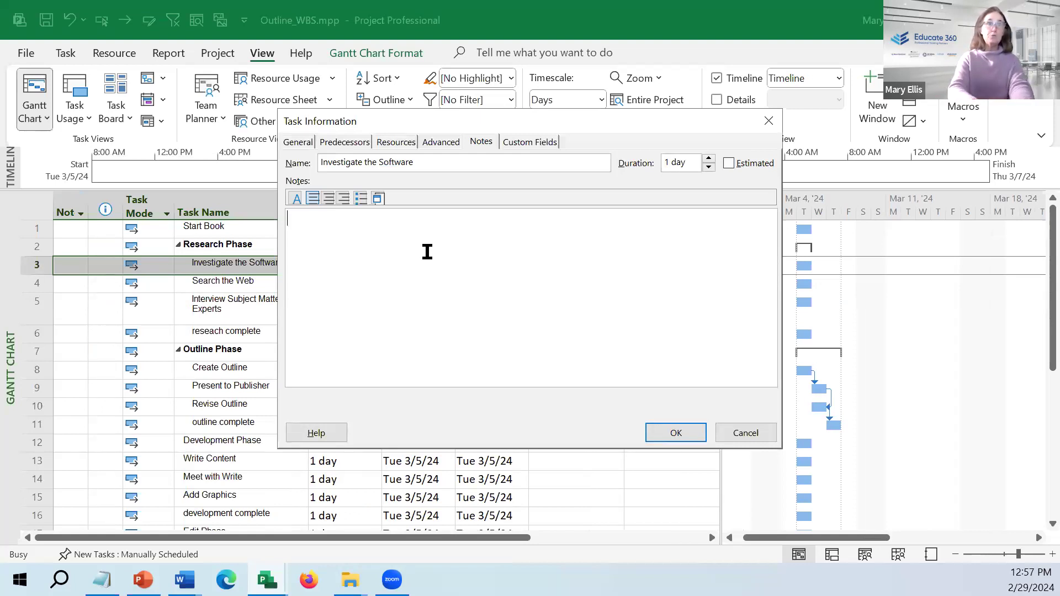
text(notes)
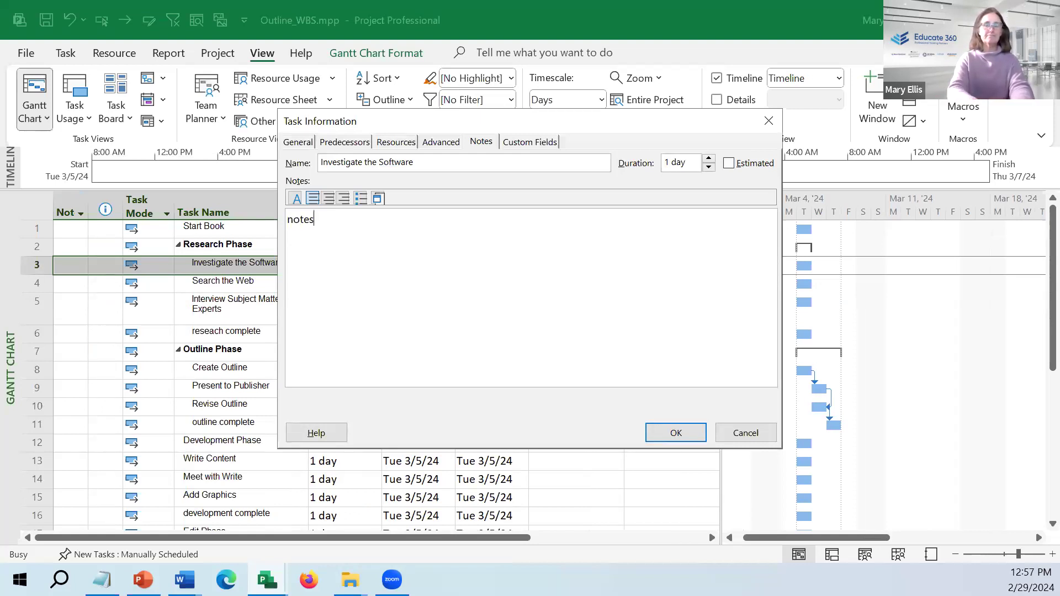
click(676, 433)
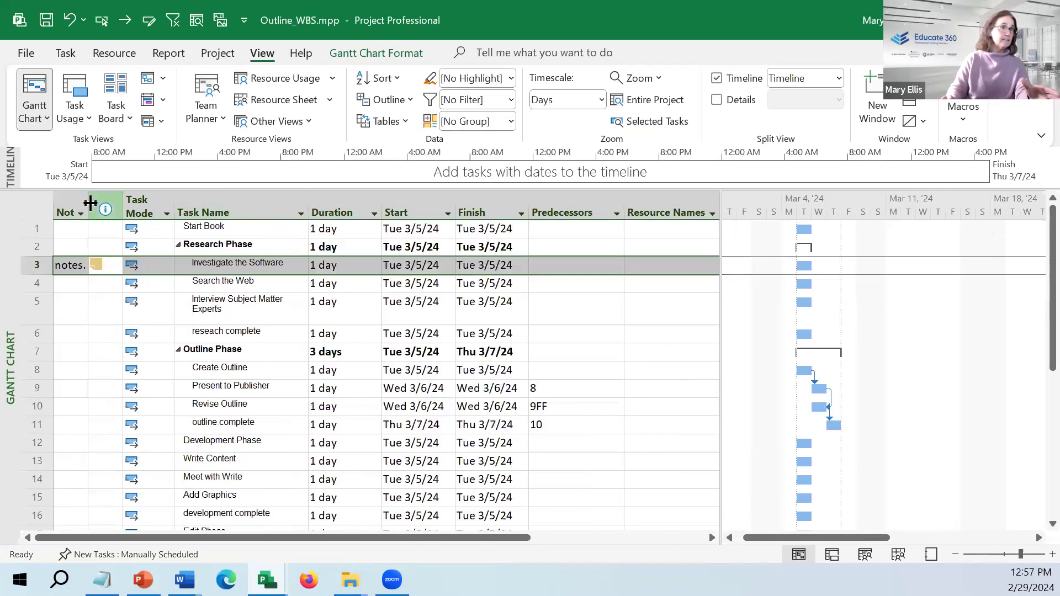
drag(89, 202, 160, 203)
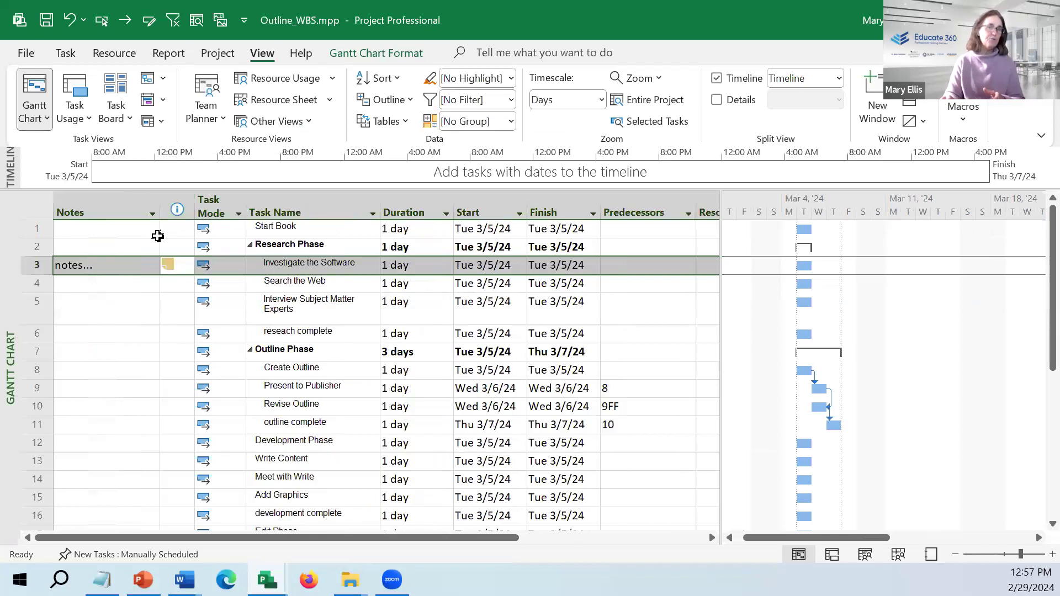
click(98, 266)
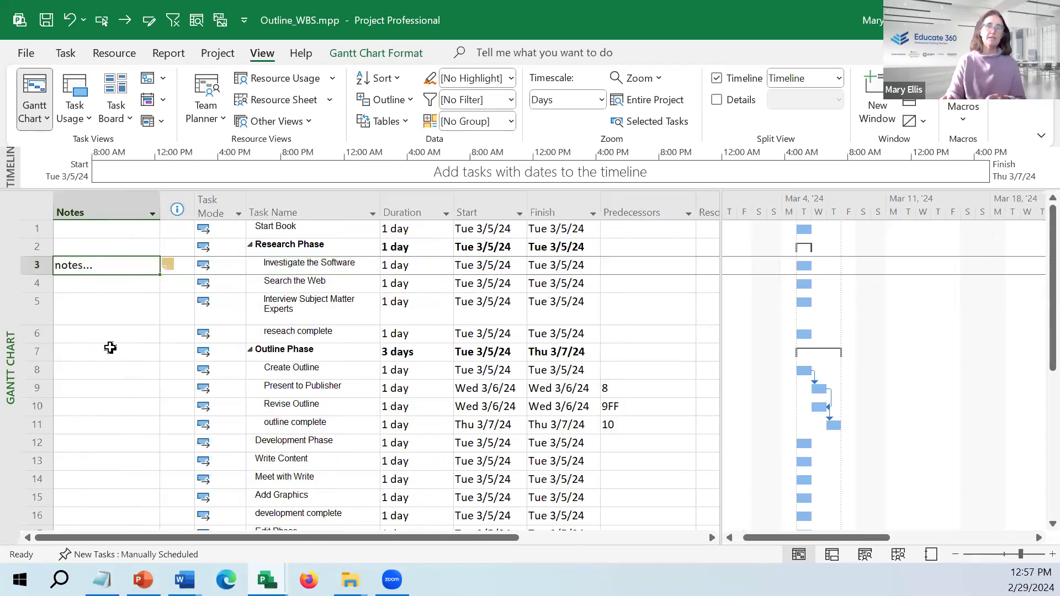
Step: Examine the Start, Finish and Task Mode columns of the task table
click(478, 213)
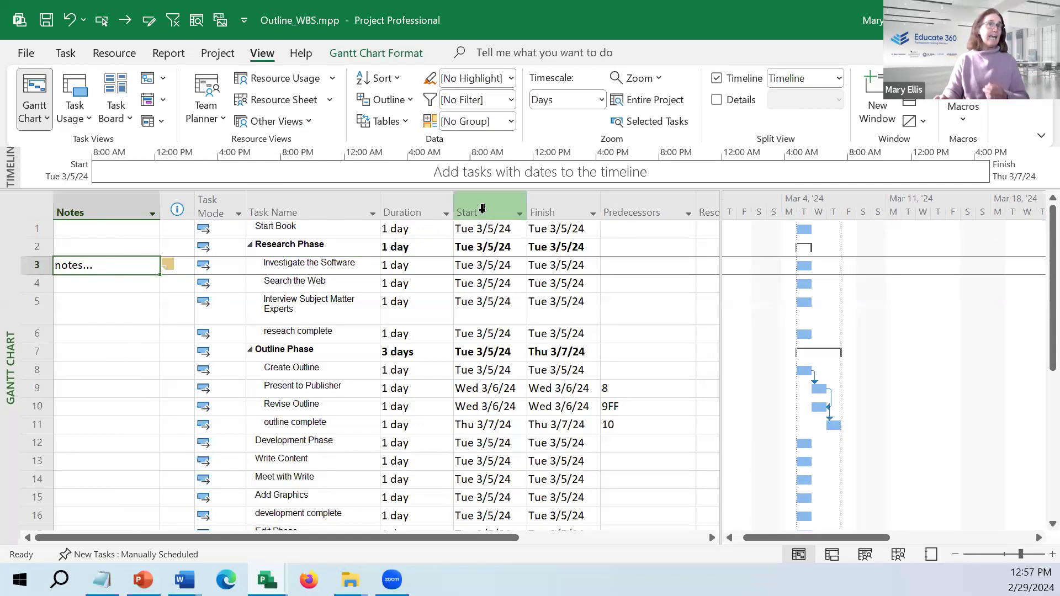
click(551, 211)
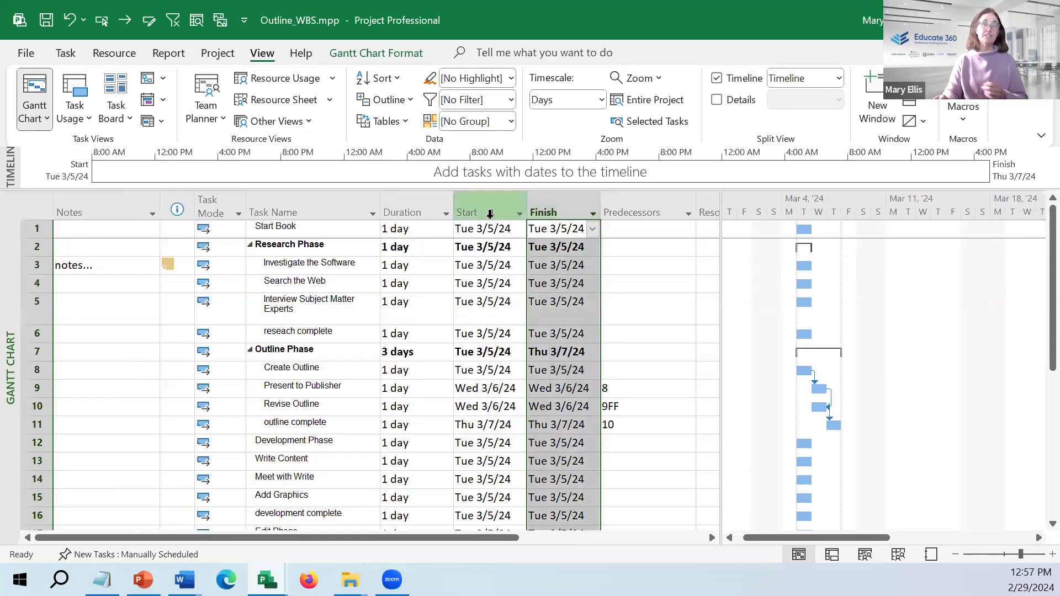
click(490, 211)
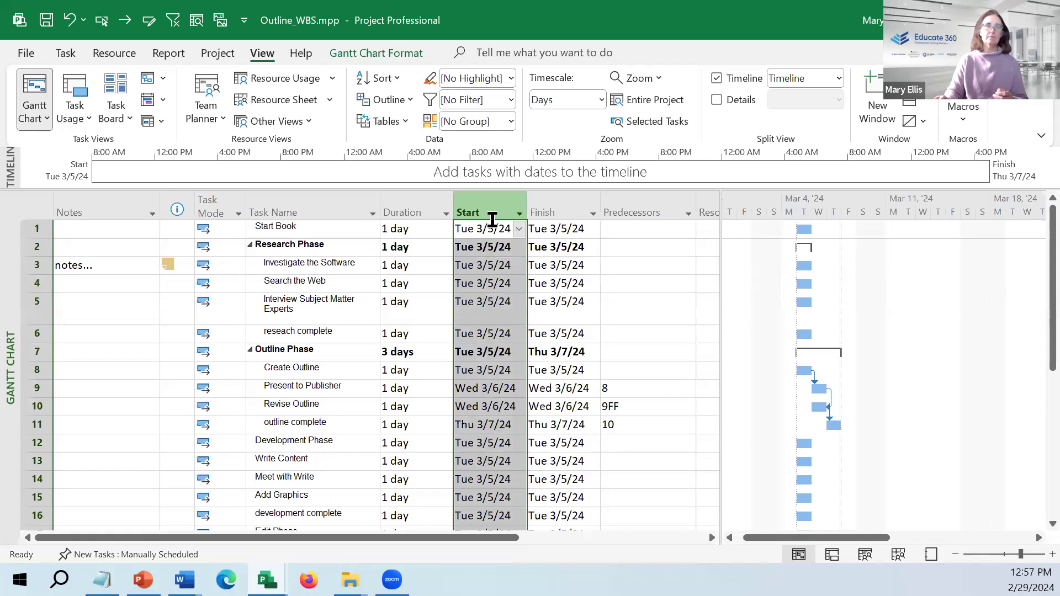
click(219, 210)
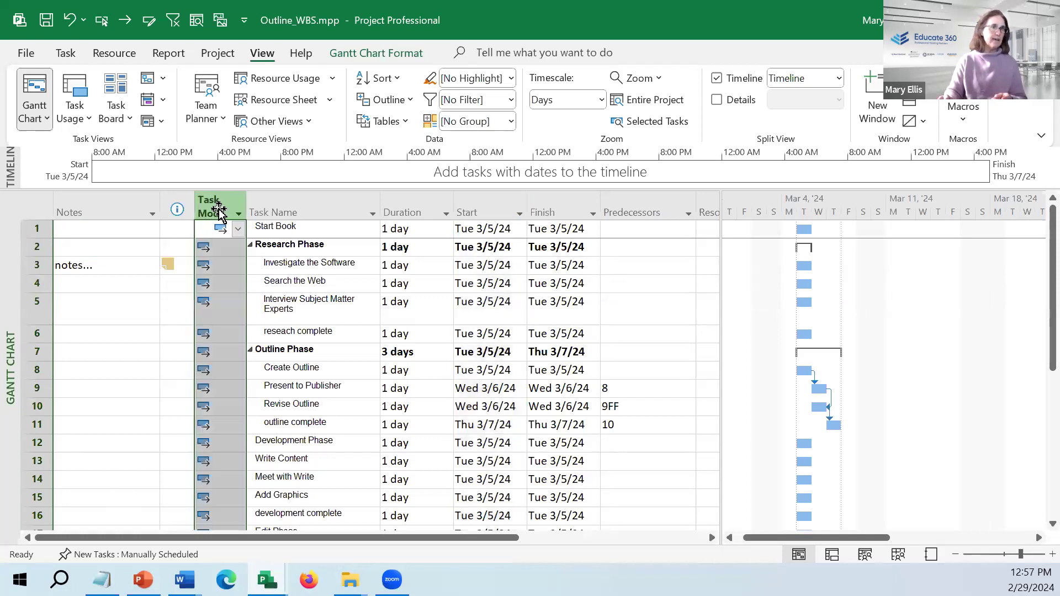
click(217, 249)
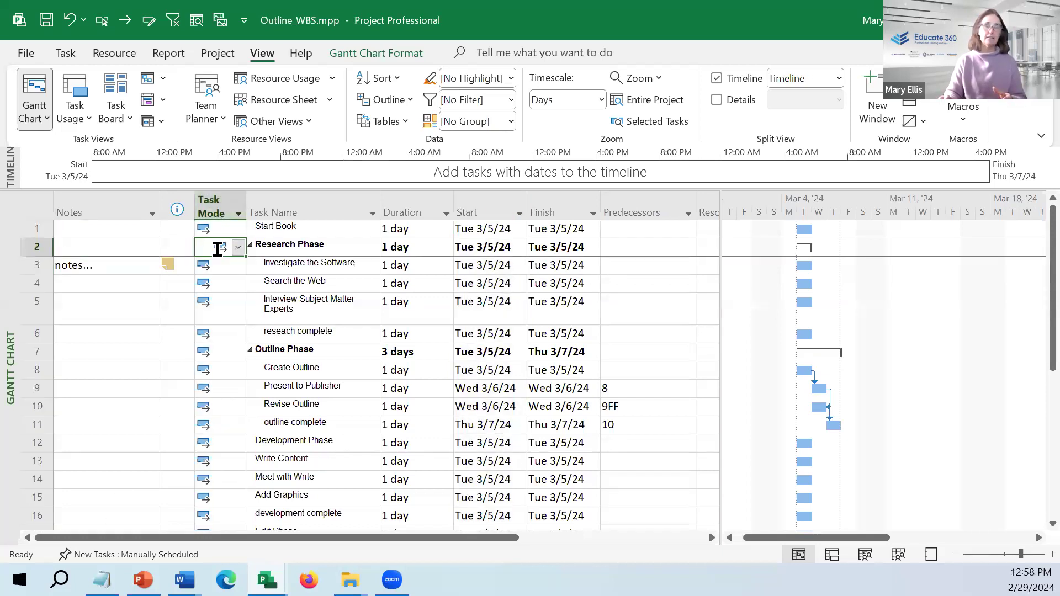
drag(492, 212, 558, 210)
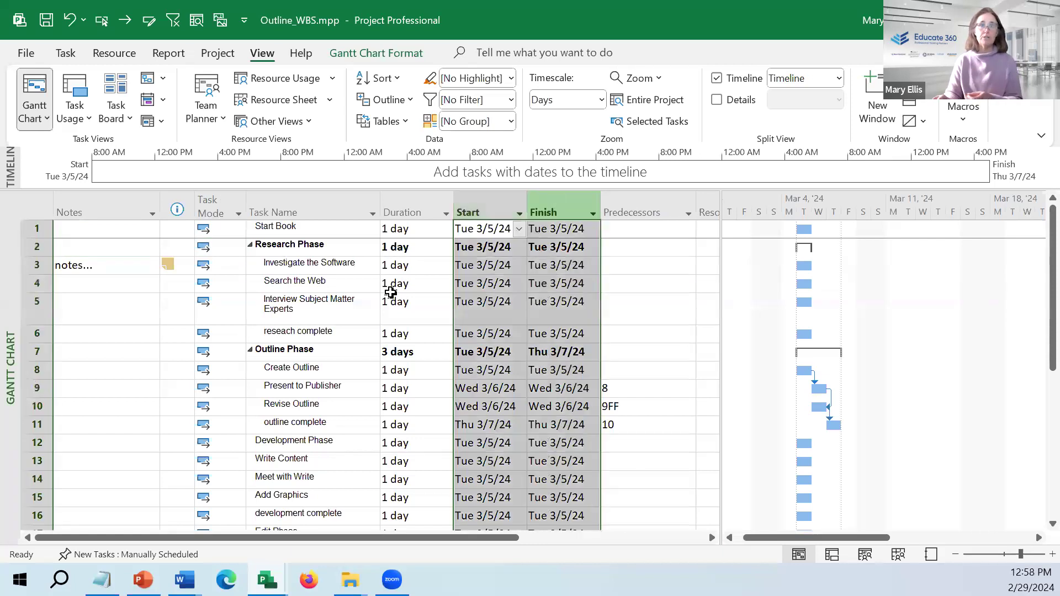
click(332, 277)
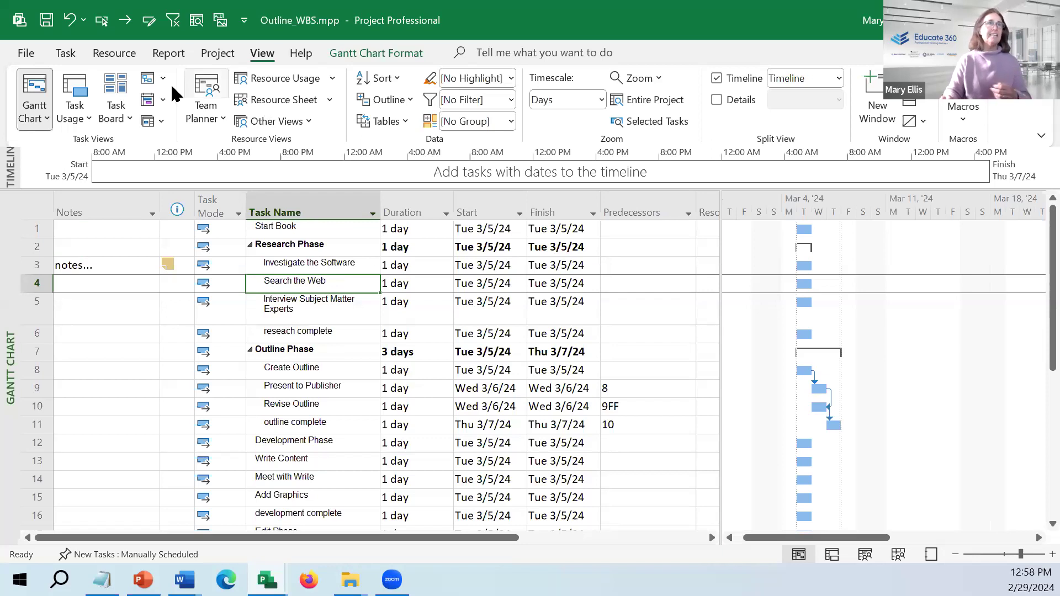
Step: Review the locations offered for opening and saving the project file, and return to the schedule
click(223, 53)
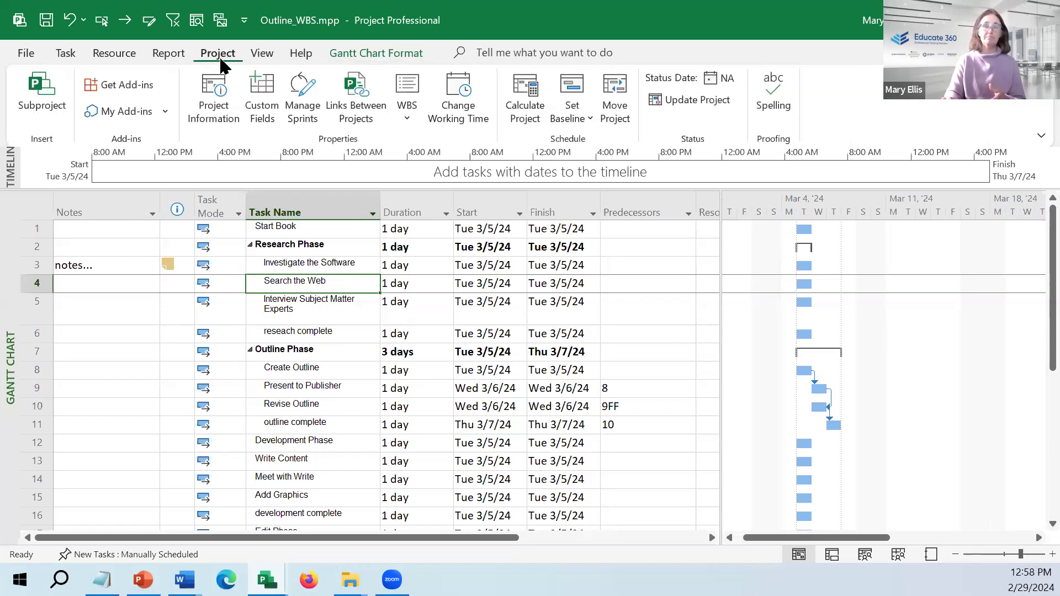
click(26, 53)
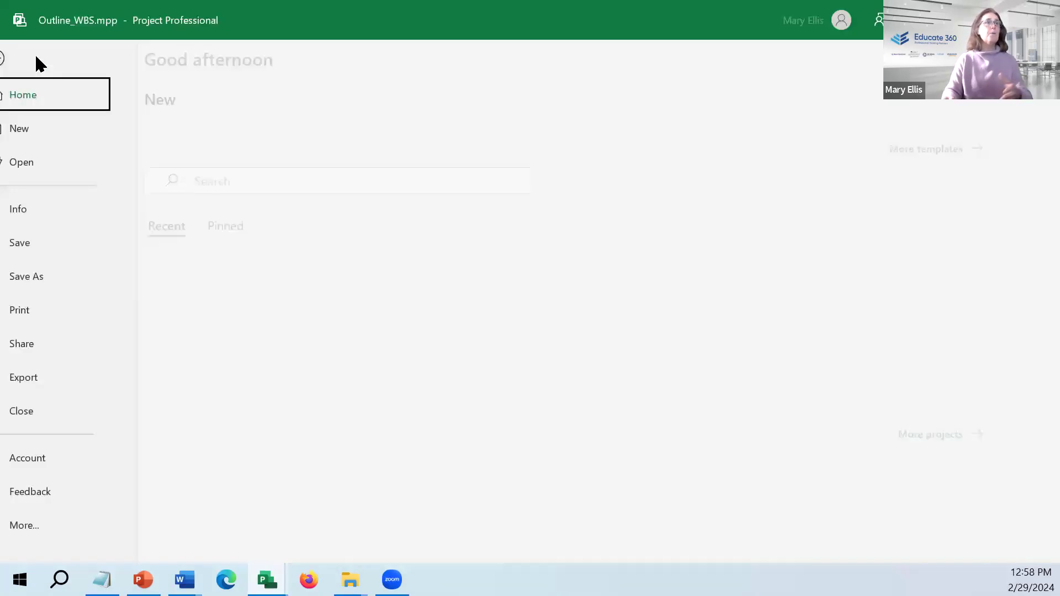
click(70, 172)
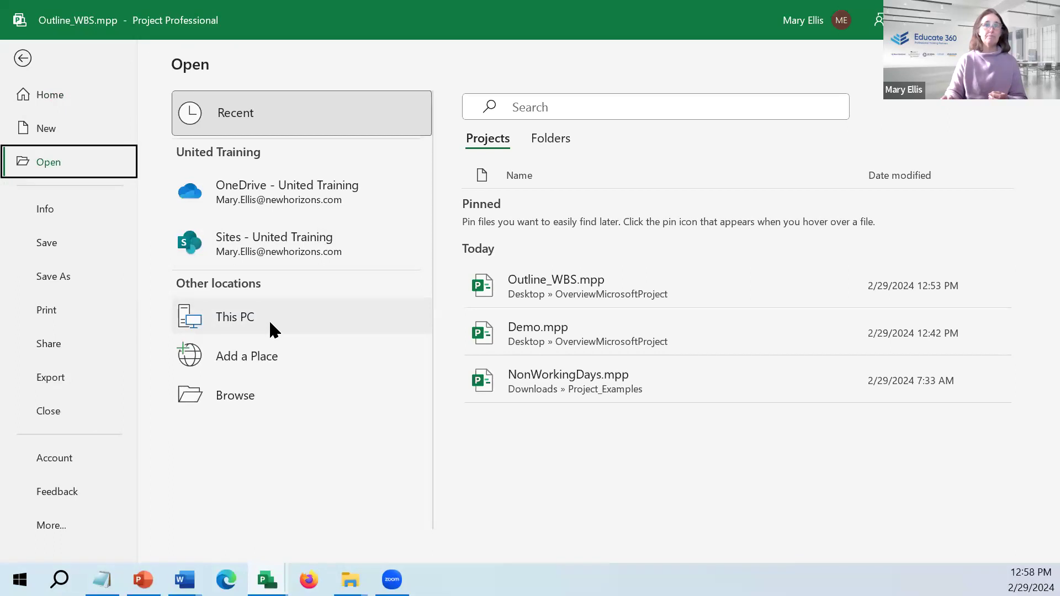
click(68, 279)
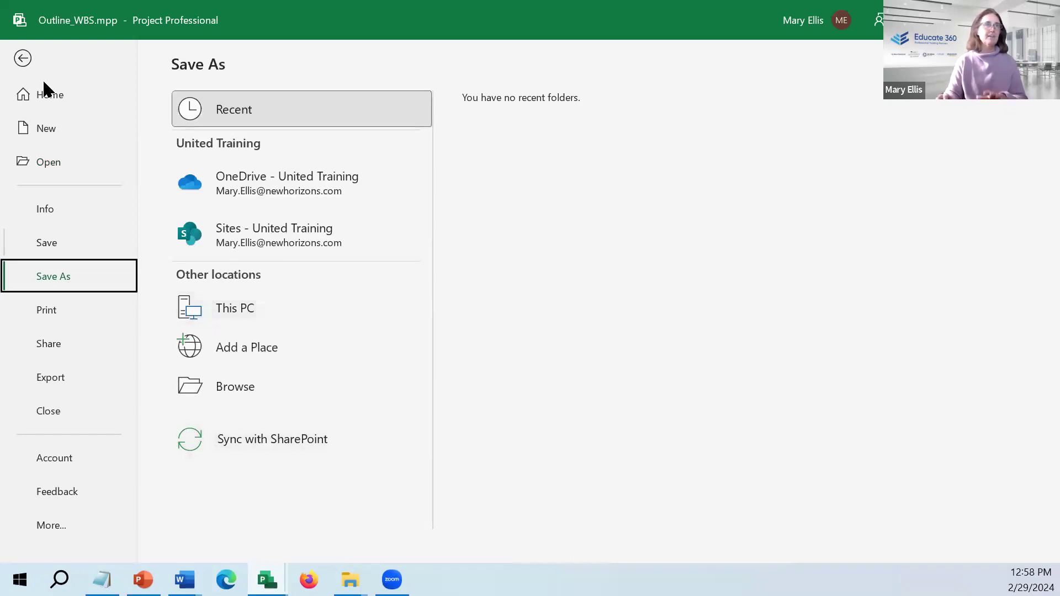
click(21, 59)
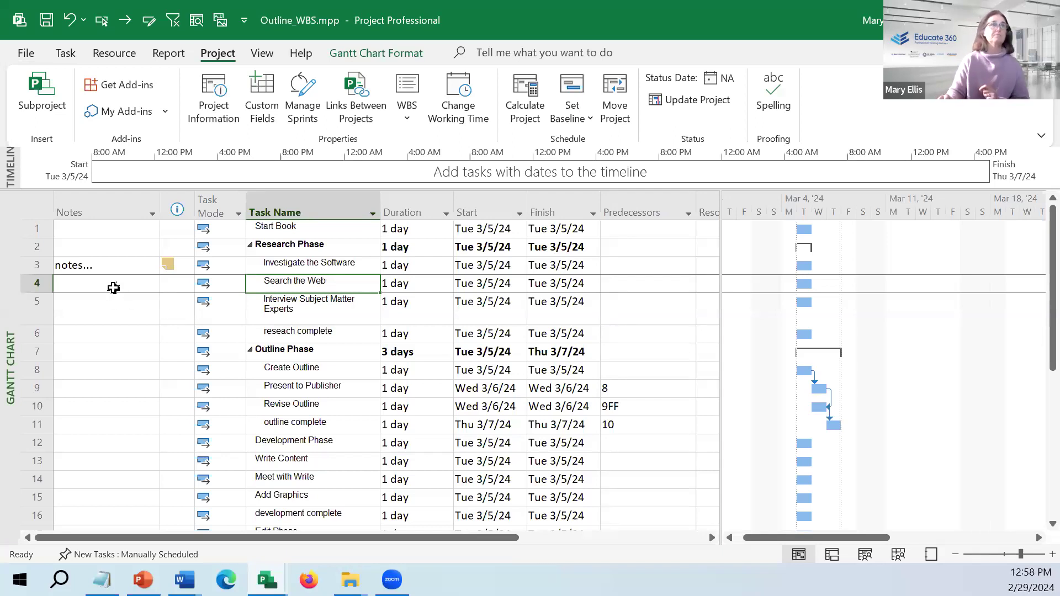
Step: Hide the Notes column in the task table
click(122, 212)
right_click(123, 212)
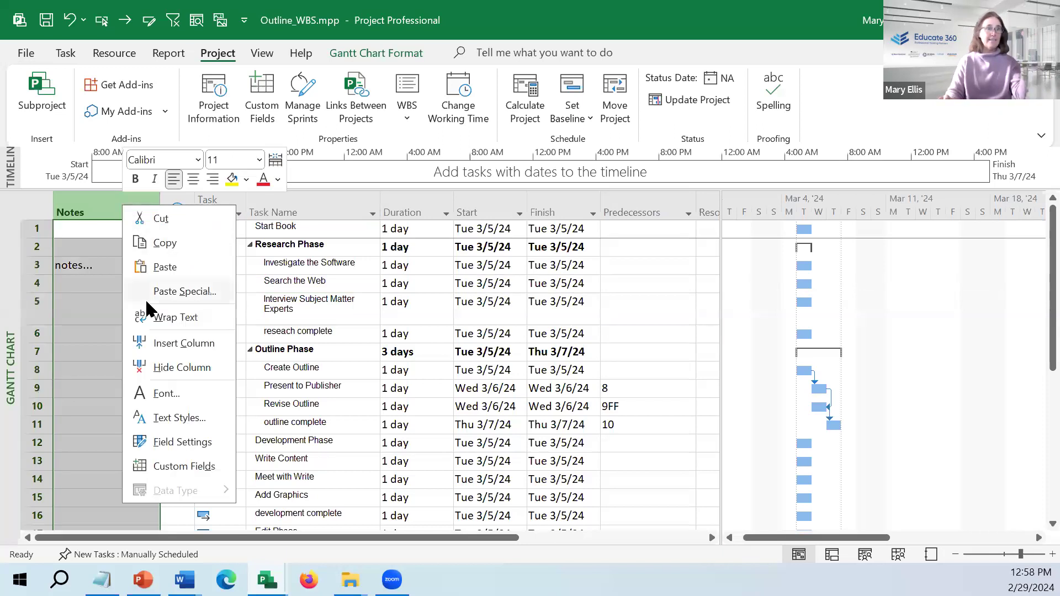
click(160, 366)
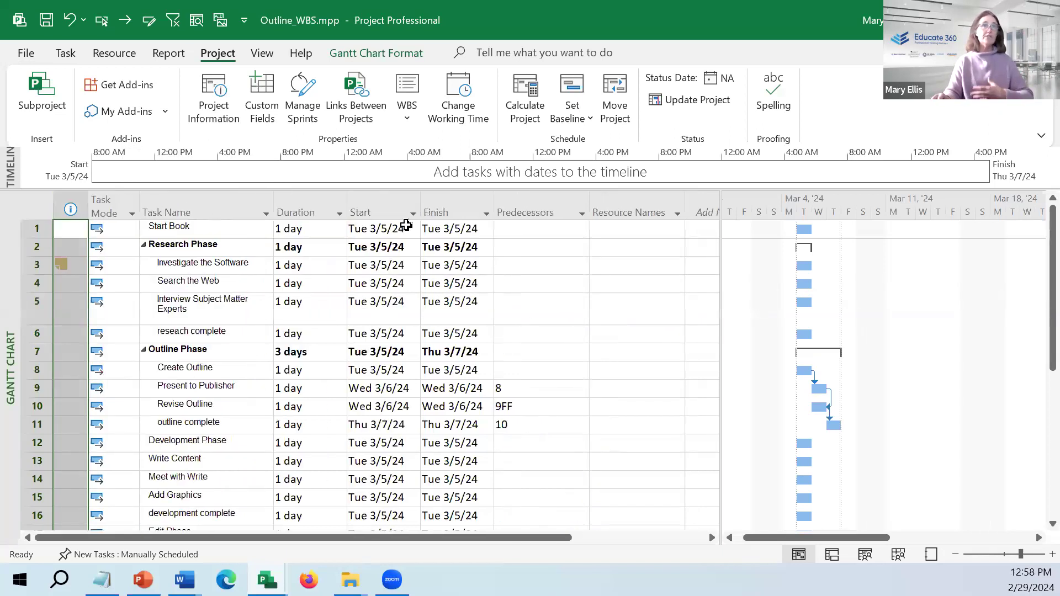
Step: Review the tables available for the Gantt Chart view without changing the current one
click(267, 55)
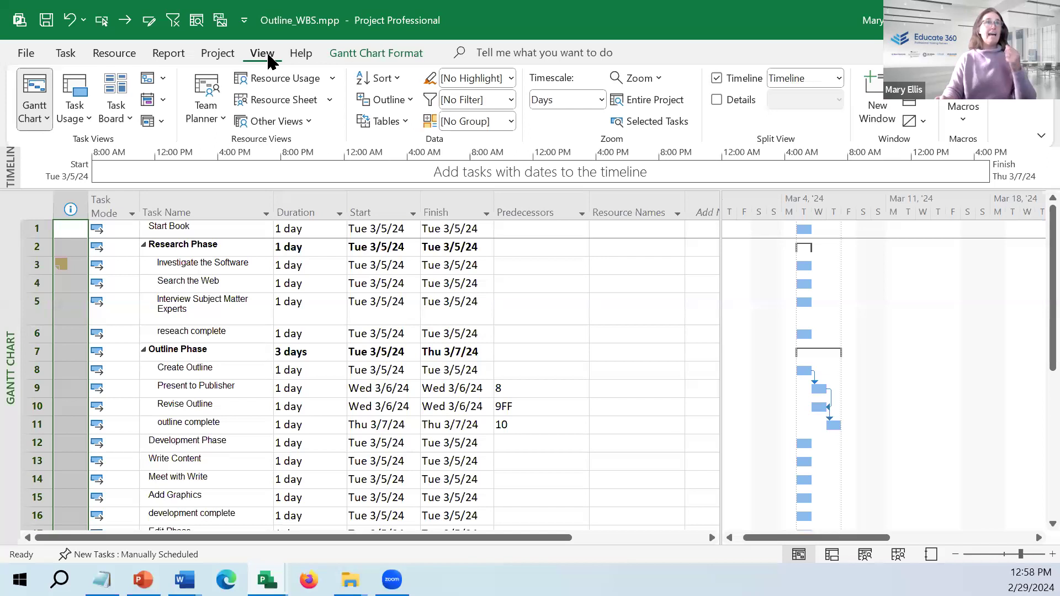
click(32, 85)
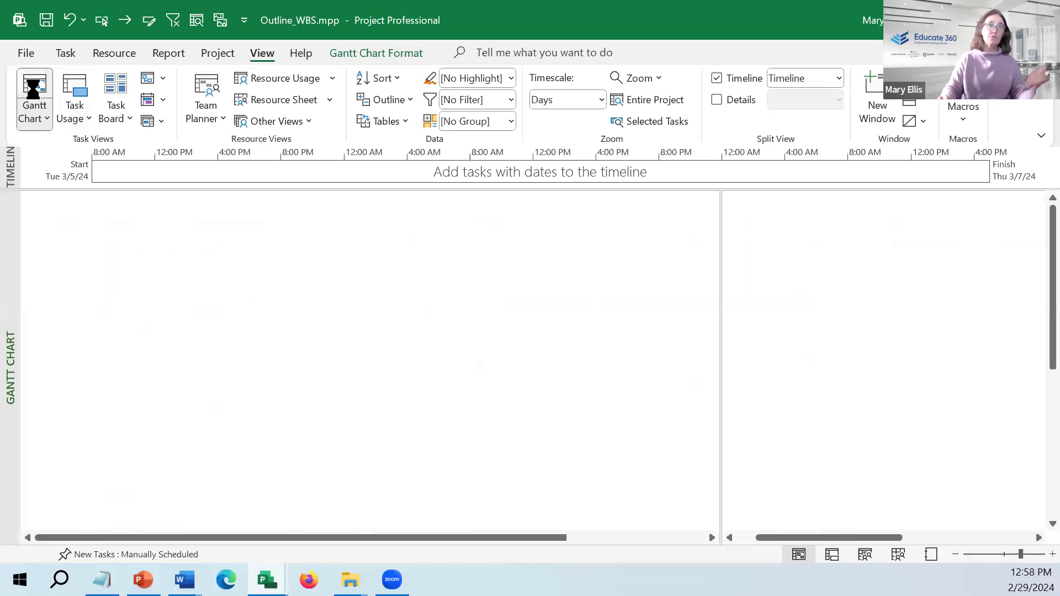
click(375, 124)
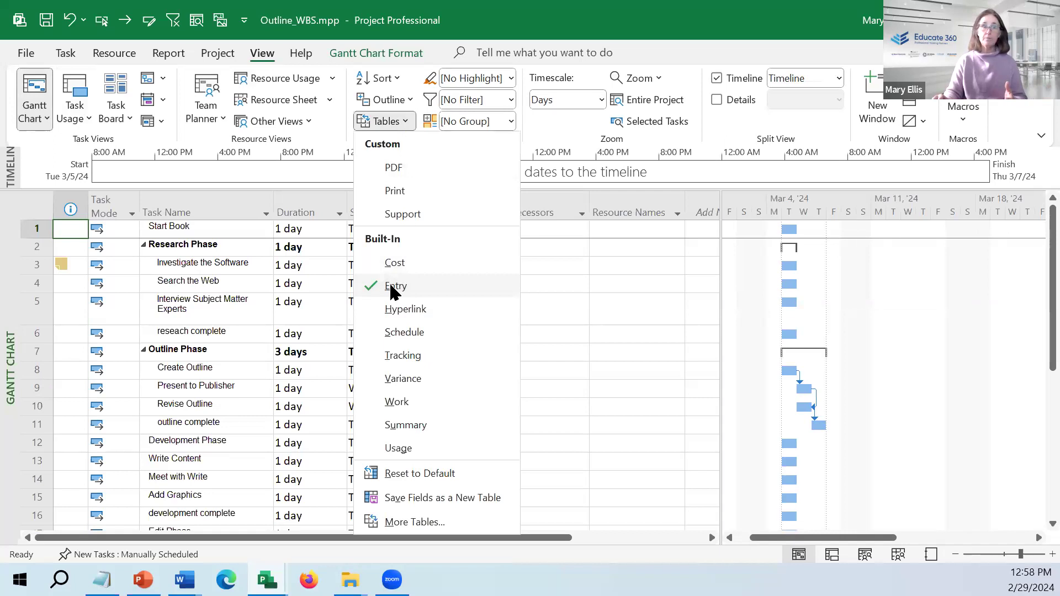
click(251, 263)
click(251, 263)
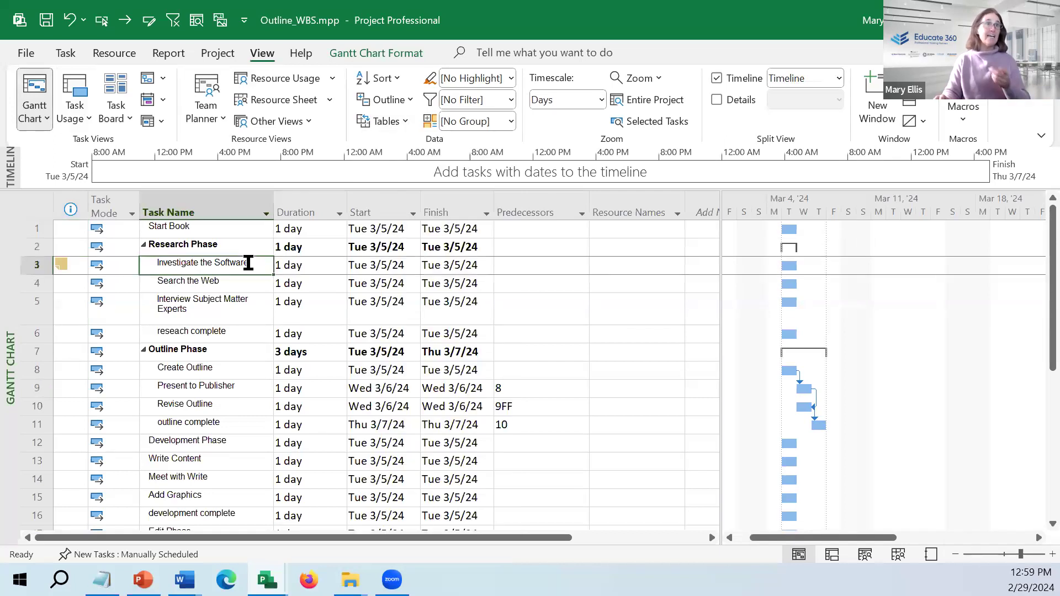
Step: Show the Resource Sheet and review the kinds of resources that can be added
click(287, 98)
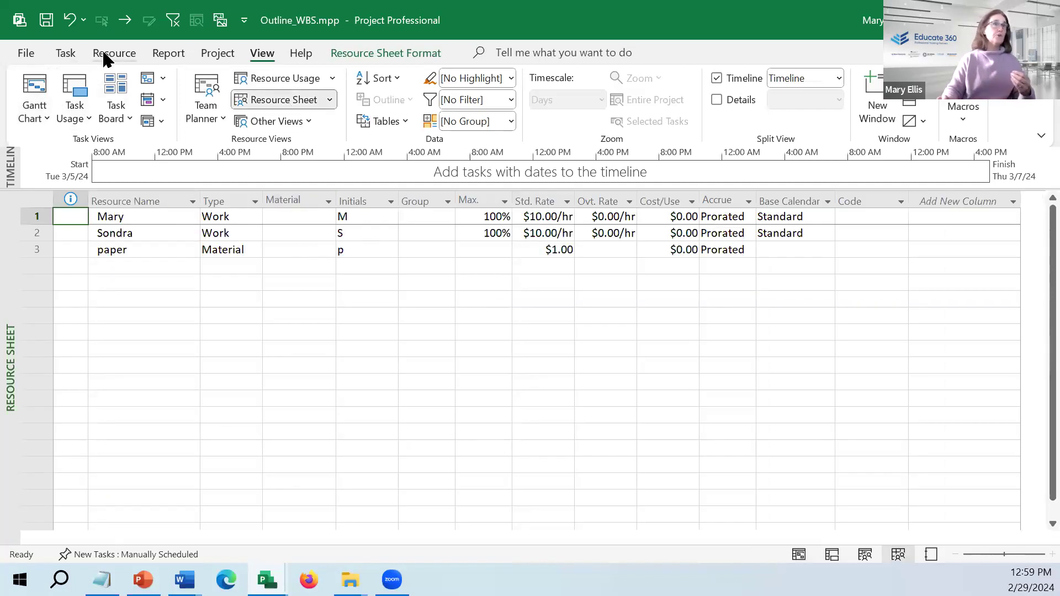
click(122, 54)
click(208, 111)
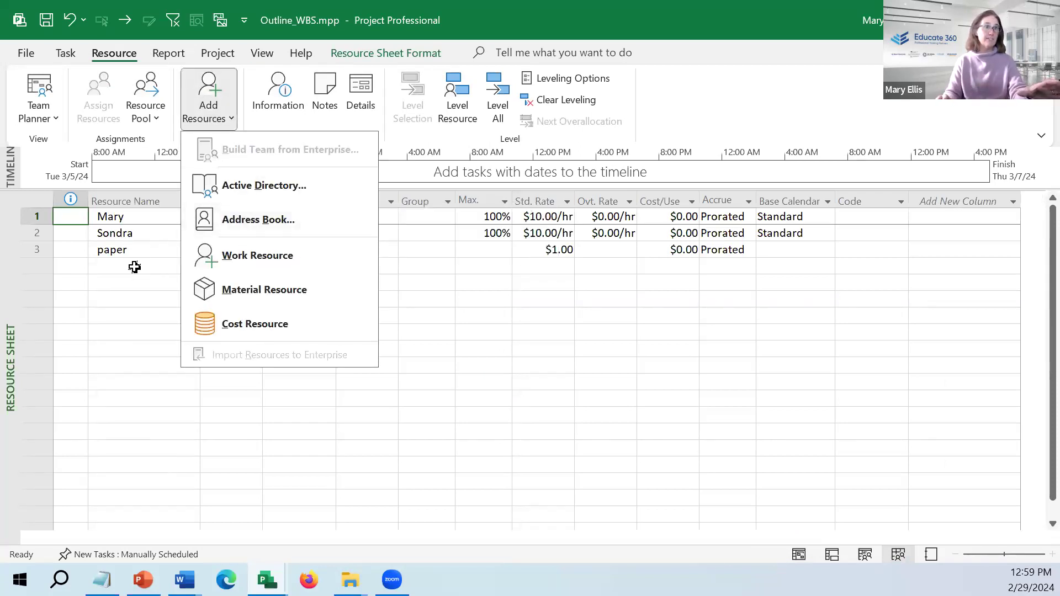
click(149, 327)
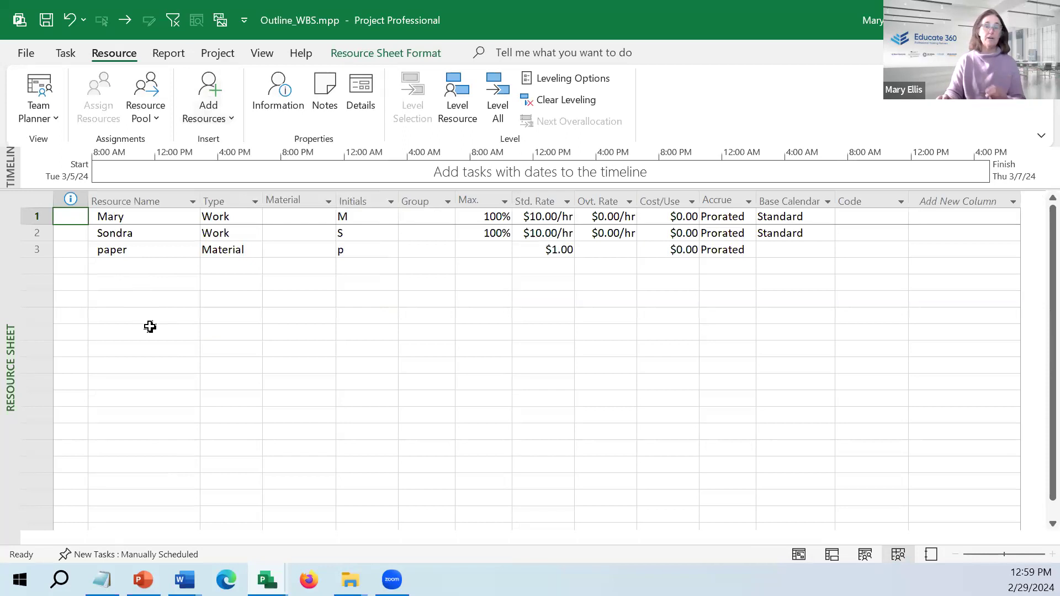
Step: Set the standard rate of the second work resource to $25.00/hr
click(534, 201)
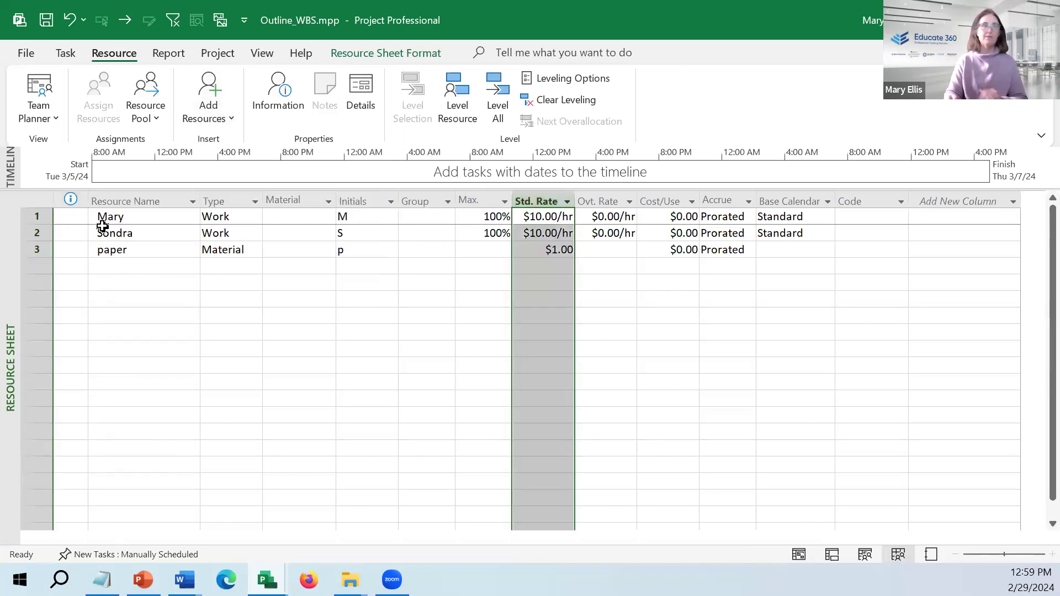
click(144, 235)
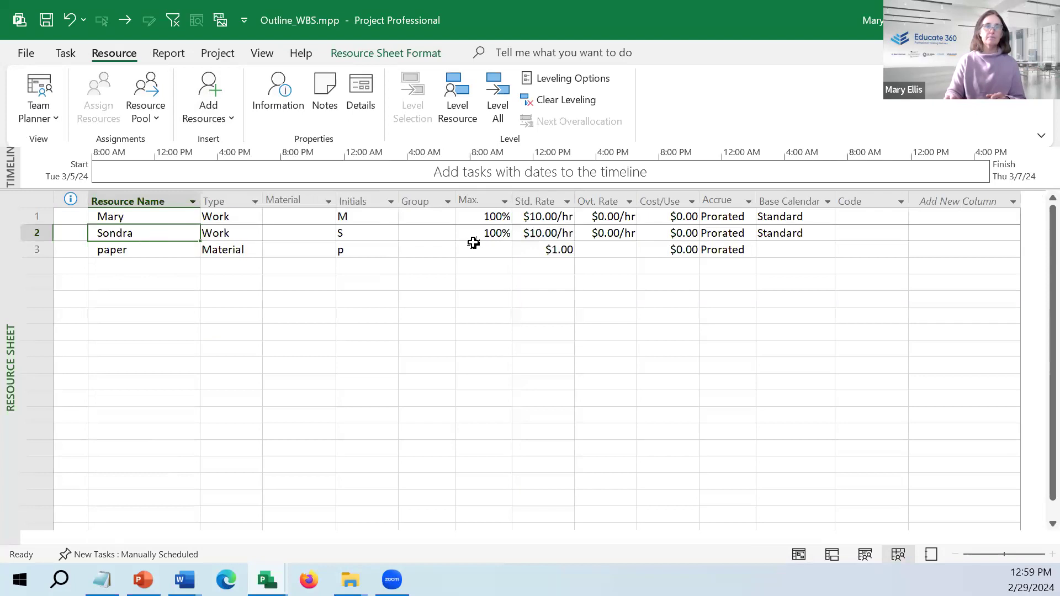
click(533, 233)
text(25)
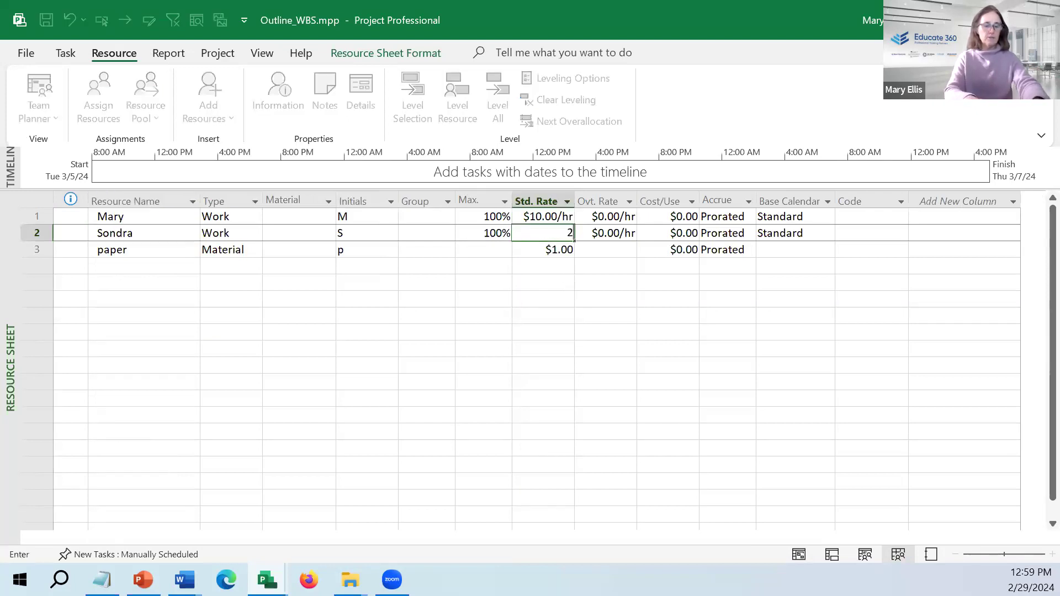
key(Return)
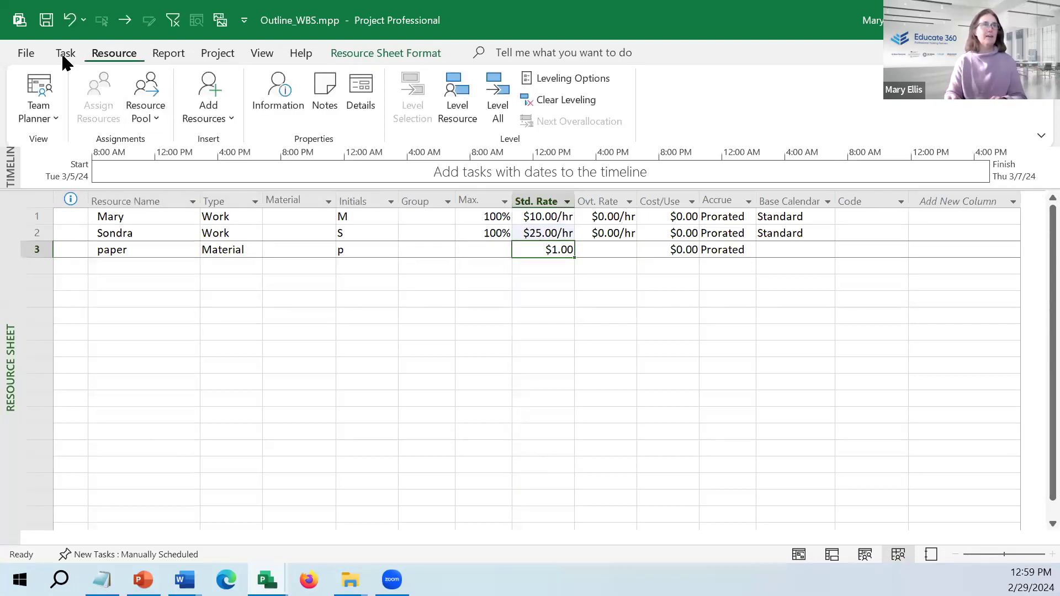
Step: Return to the Gantt Chart and assign the second work resource to the Investigate the Software task
click(261, 52)
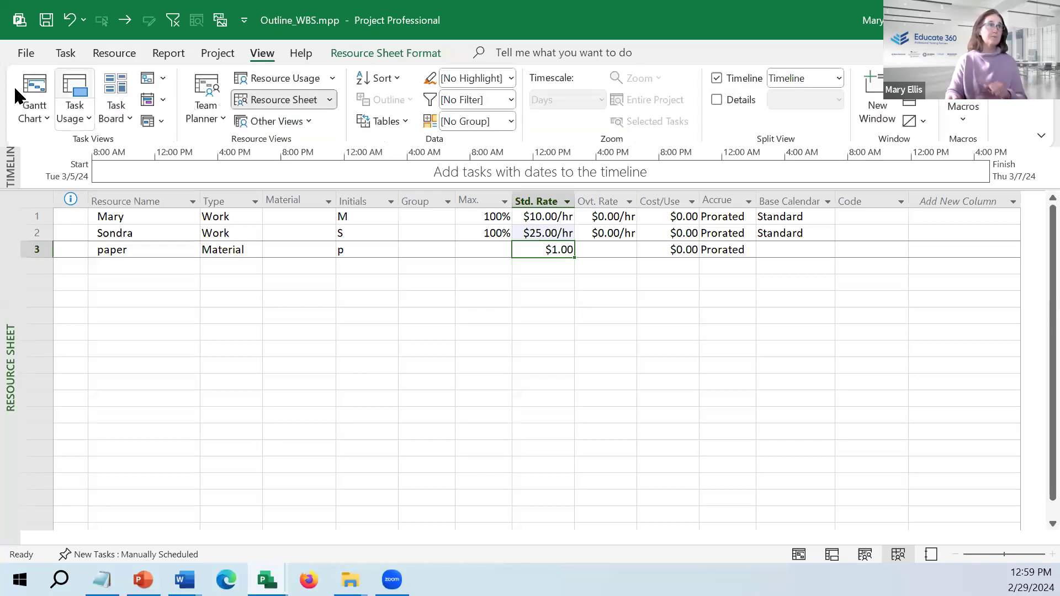
click(40, 89)
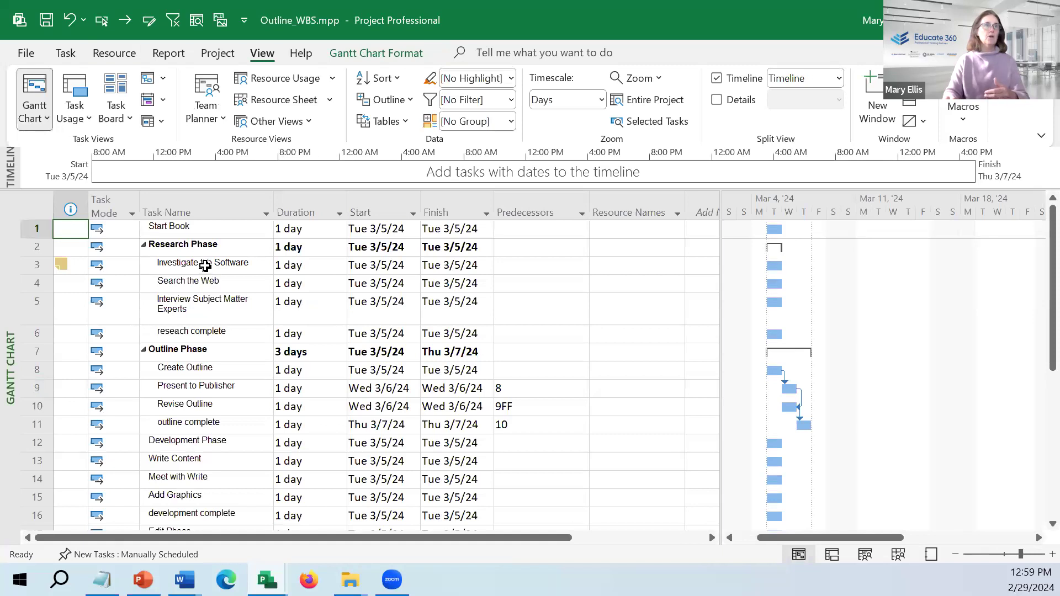
click(205, 265)
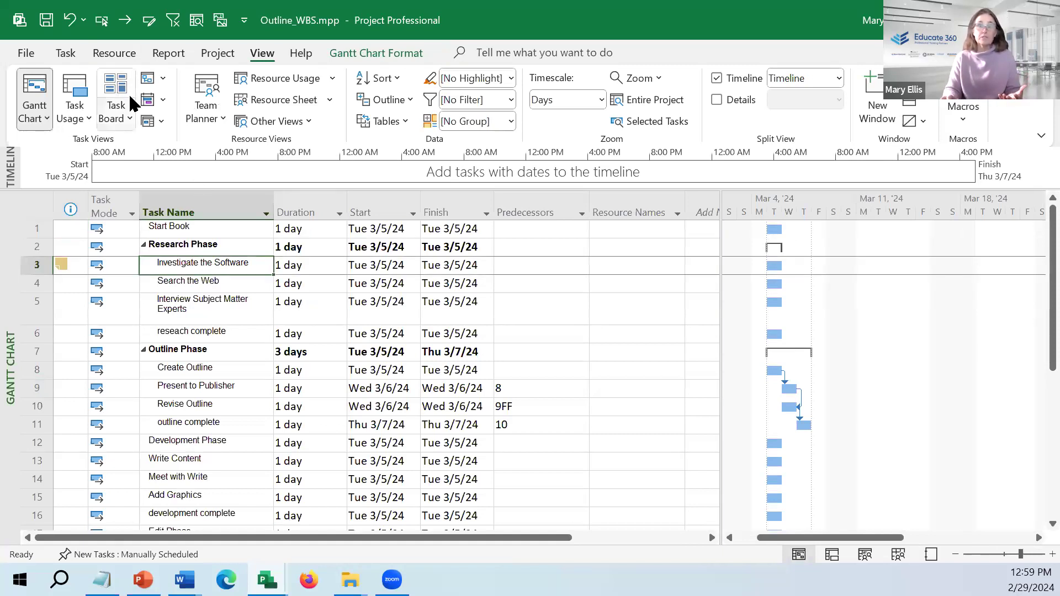
click(114, 53)
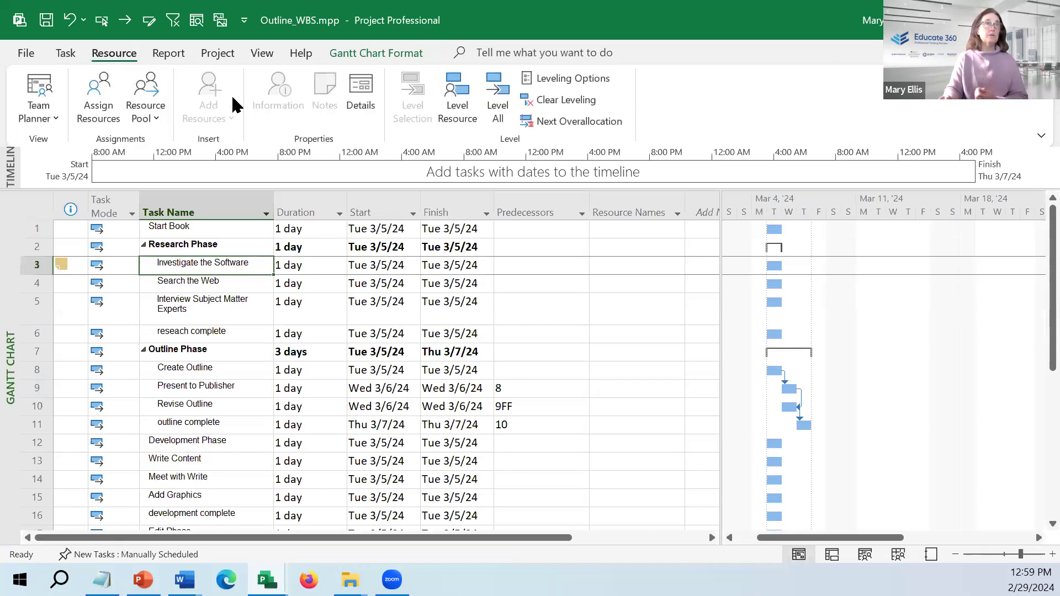
click(102, 111)
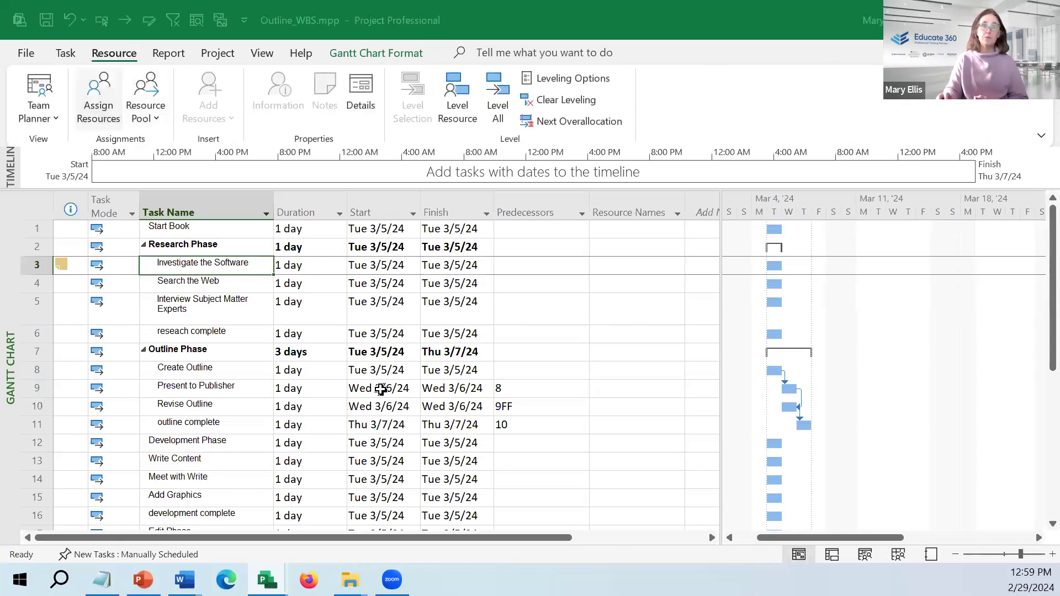
click(477, 244)
click(723, 205)
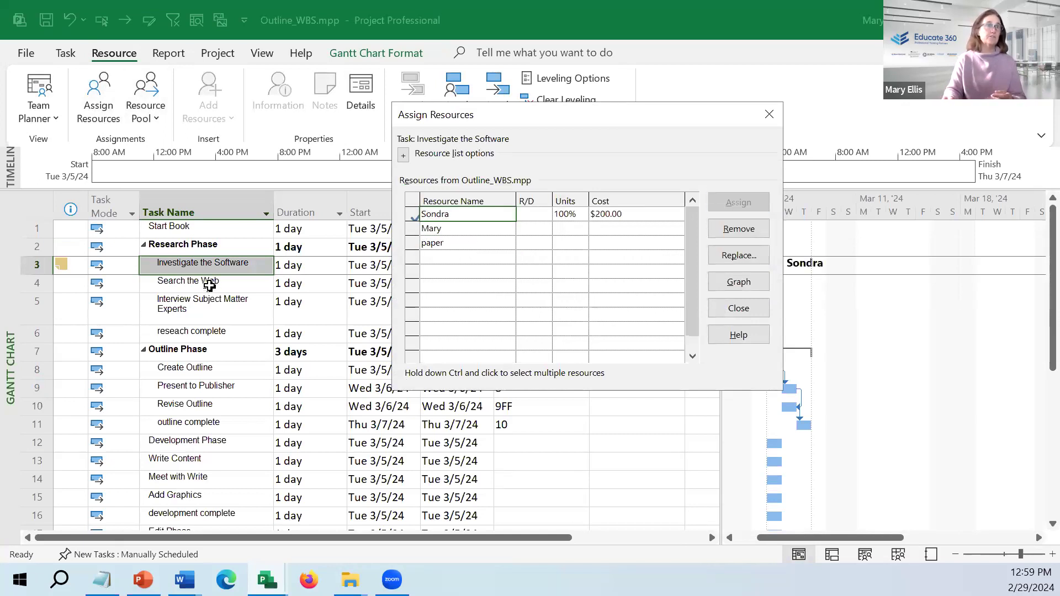
Step: Assign the first work resource to Search the Web and both work resources to Interview Subject Matter Experts
click(209, 286)
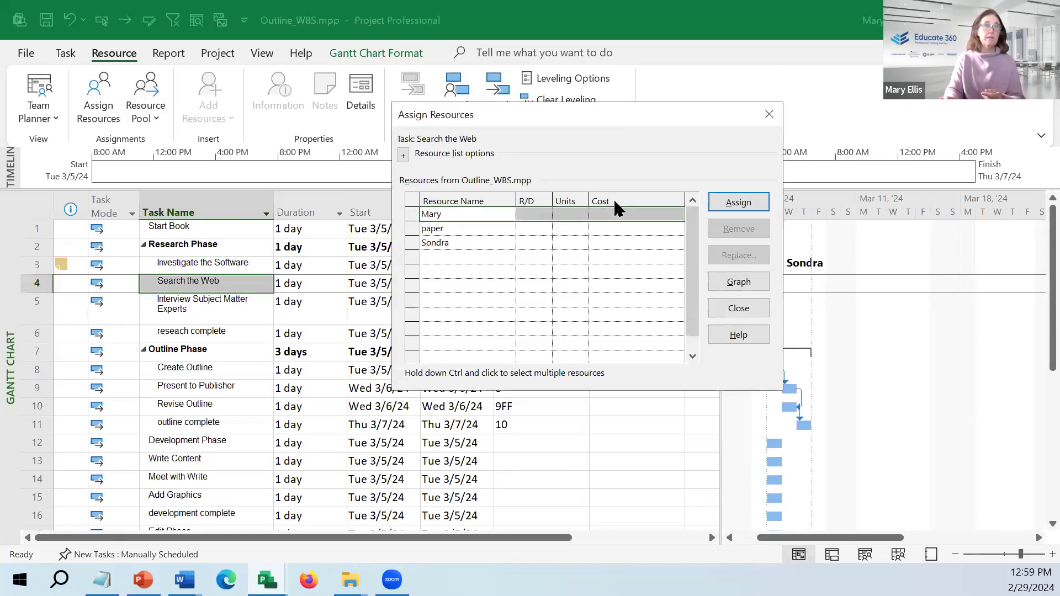
click(739, 202)
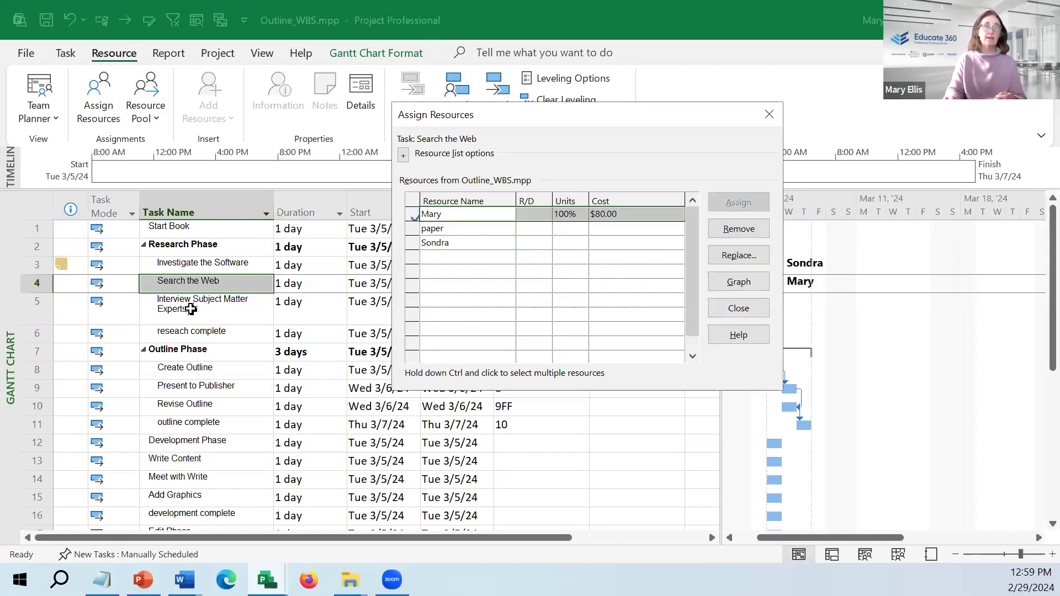
click(190, 307)
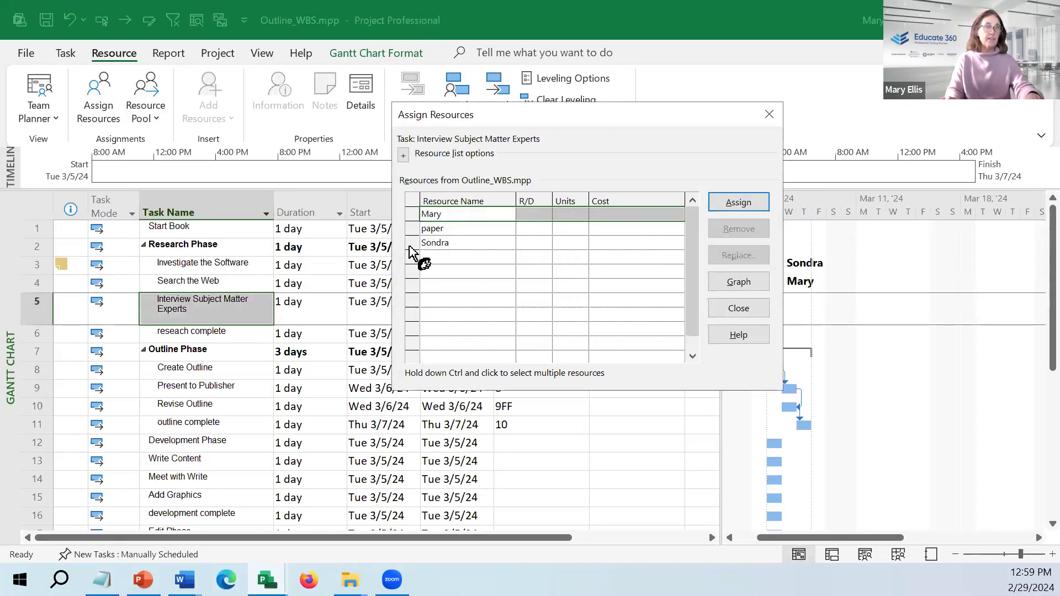
ctrl+click(420, 243)
click(724, 203)
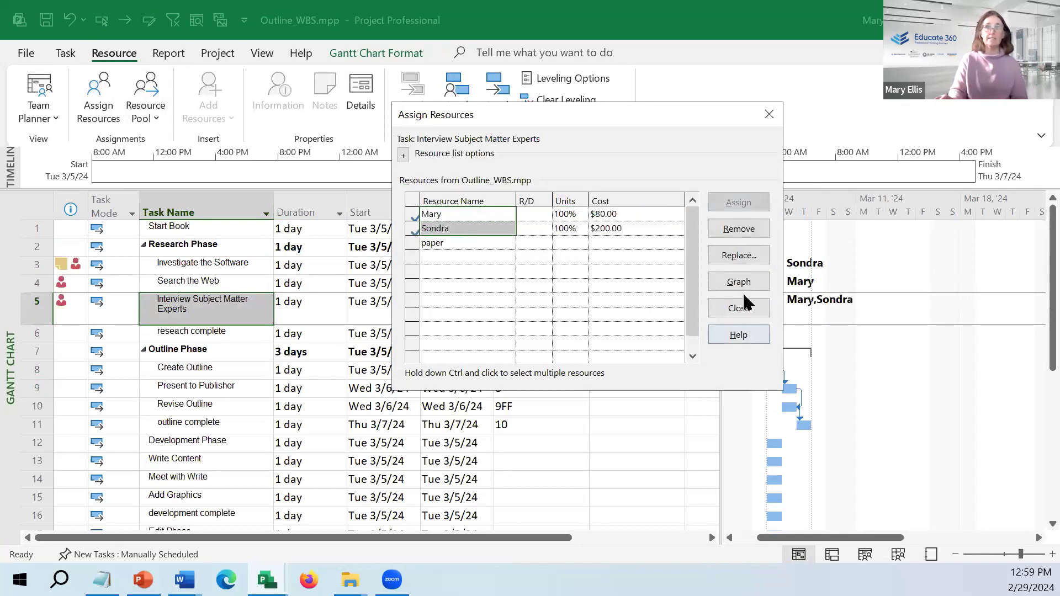
click(769, 114)
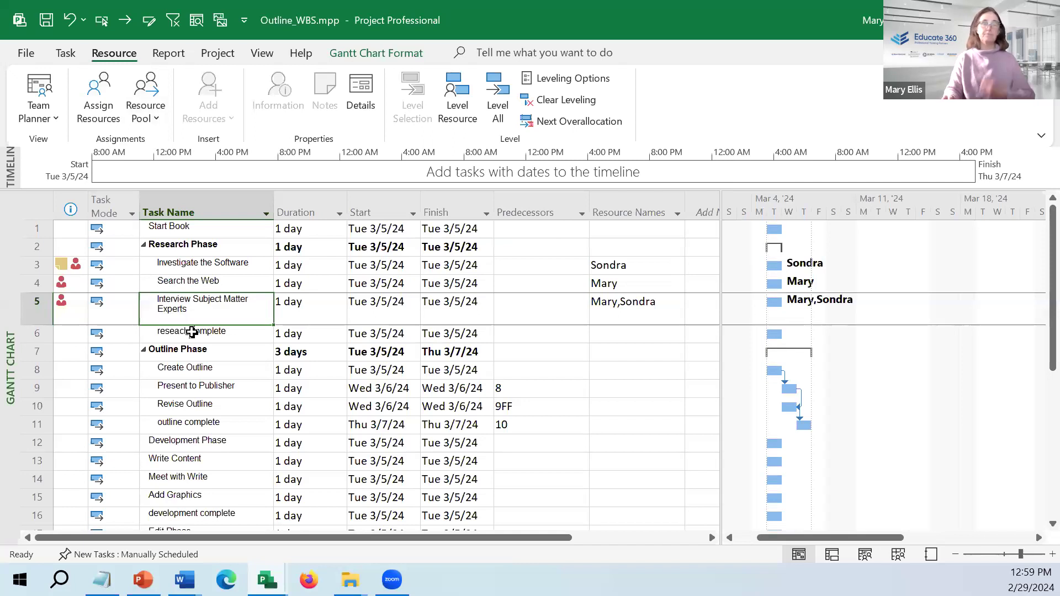
Step: Link the research tasks from Investigate the Software through Interview Subject Matter Experts in sequence
click(34, 284)
click(36, 310)
click(33, 265)
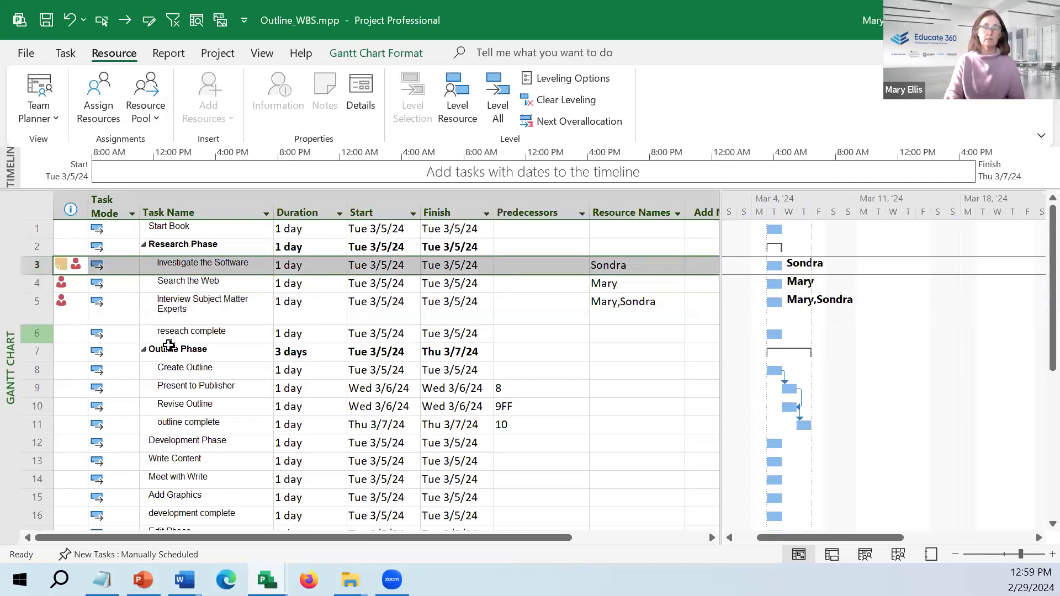
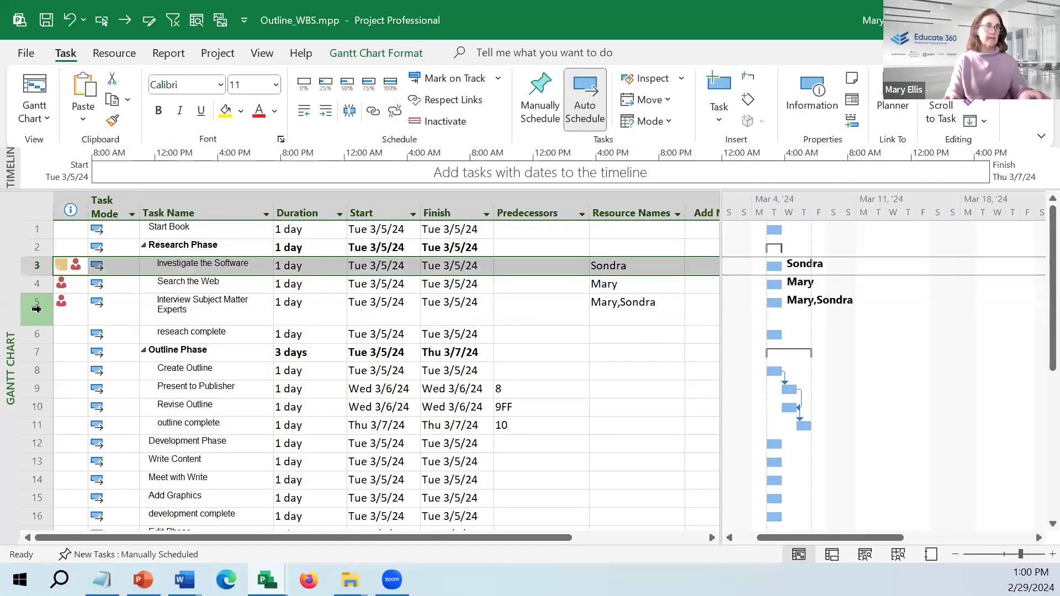
drag(37, 309, 39, 265)
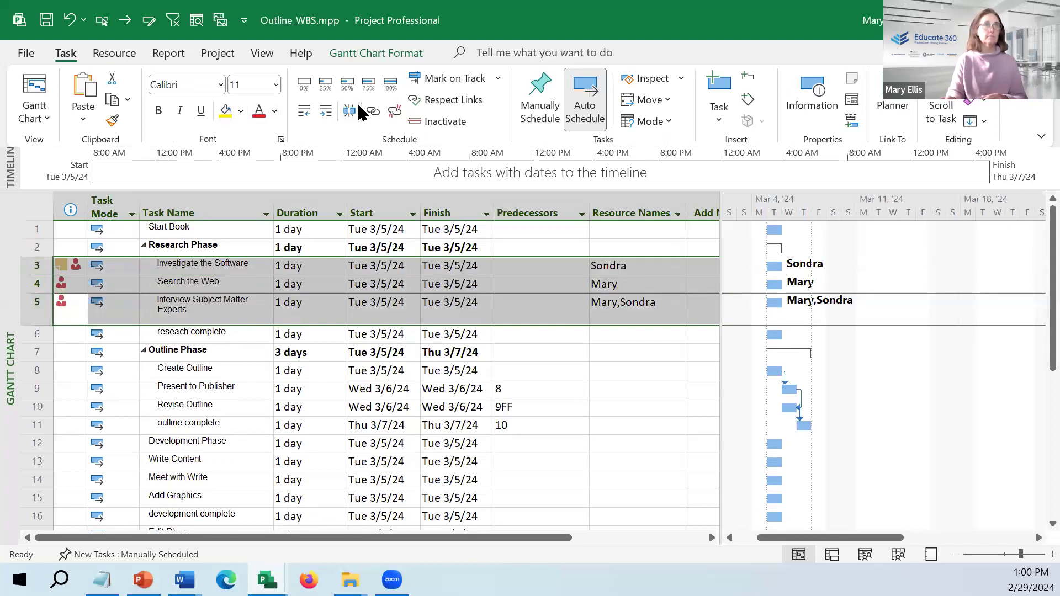
click(374, 112)
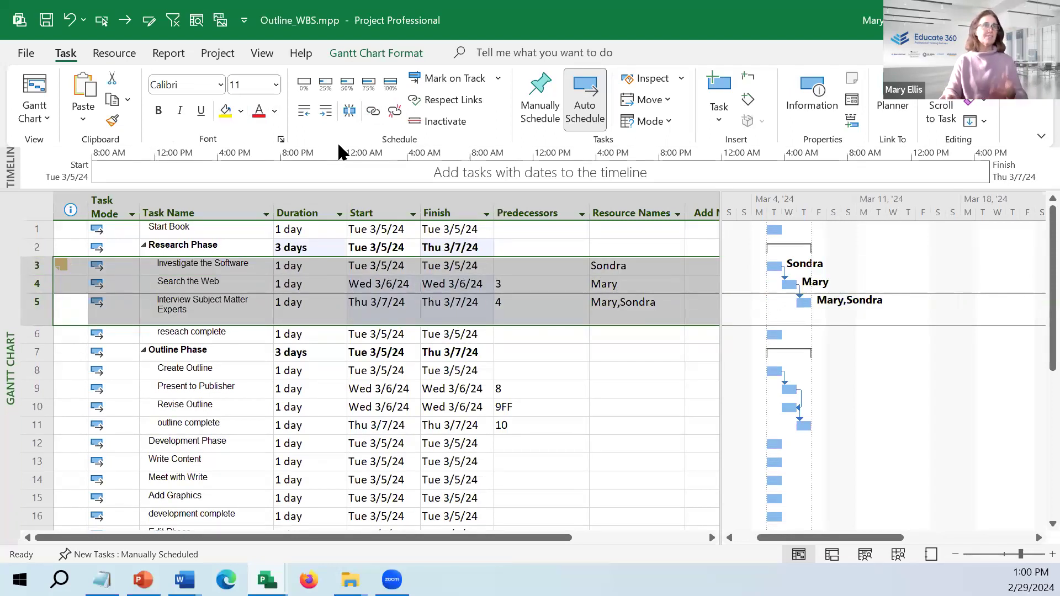
click(214, 267)
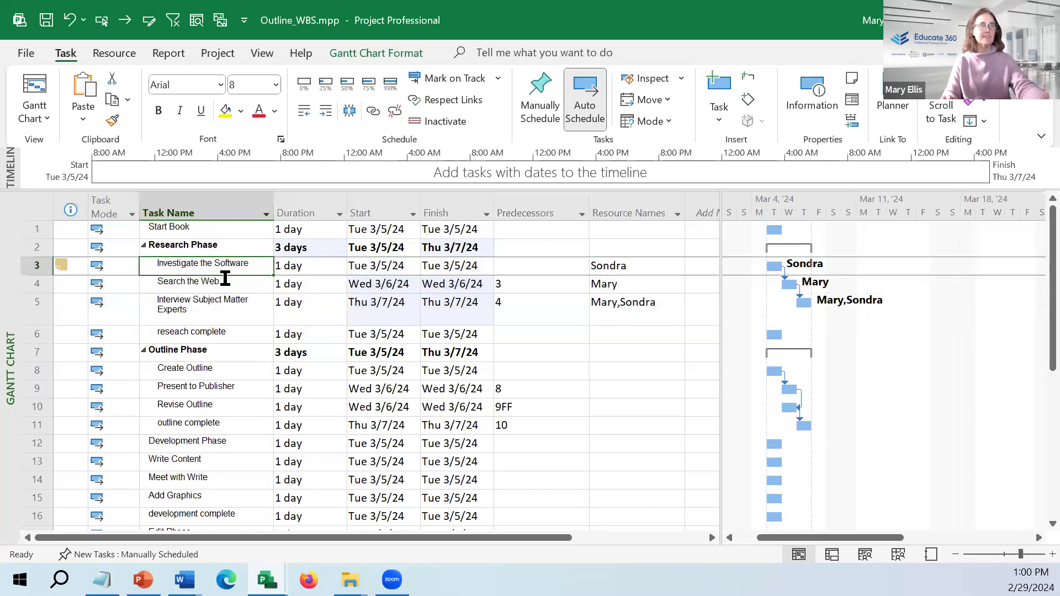
click(225, 280)
click(247, 305)
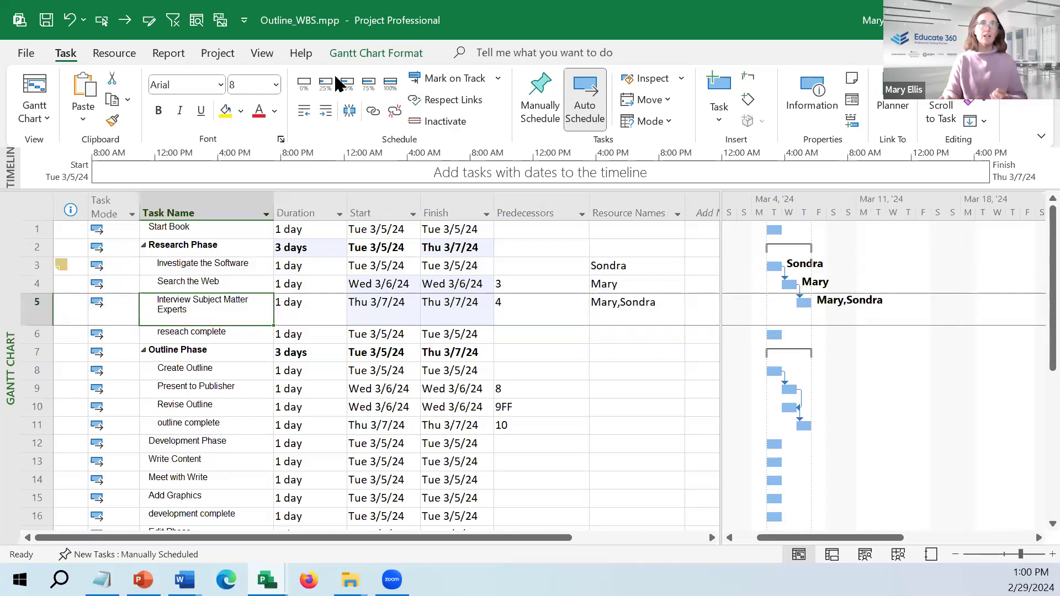
Step: Show the Resource Usage view, collapse the Unassigned group, and check the first work resource's hours
click(263, 53)
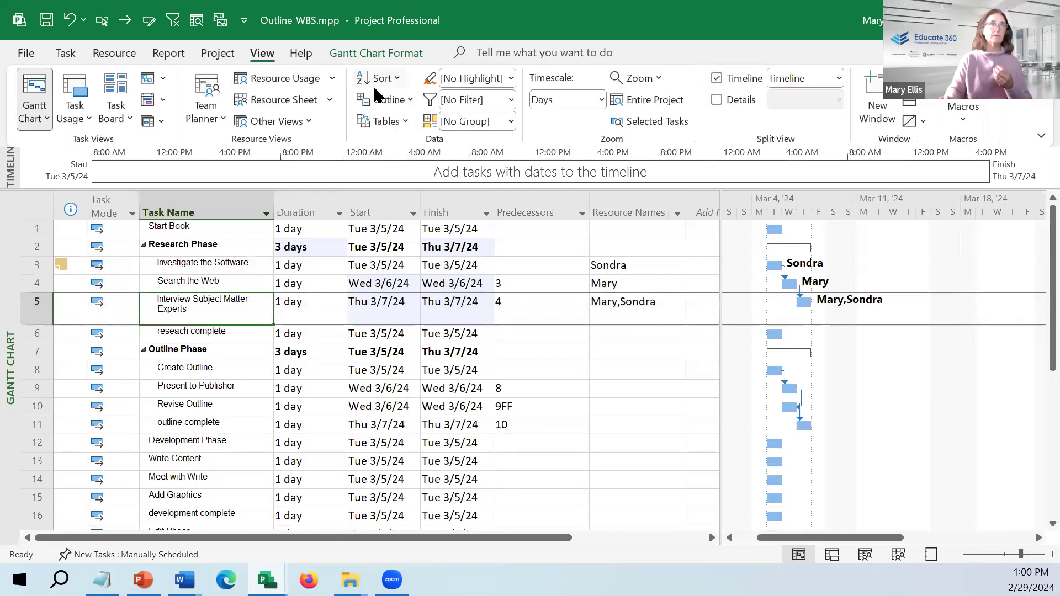
click(290, 77)
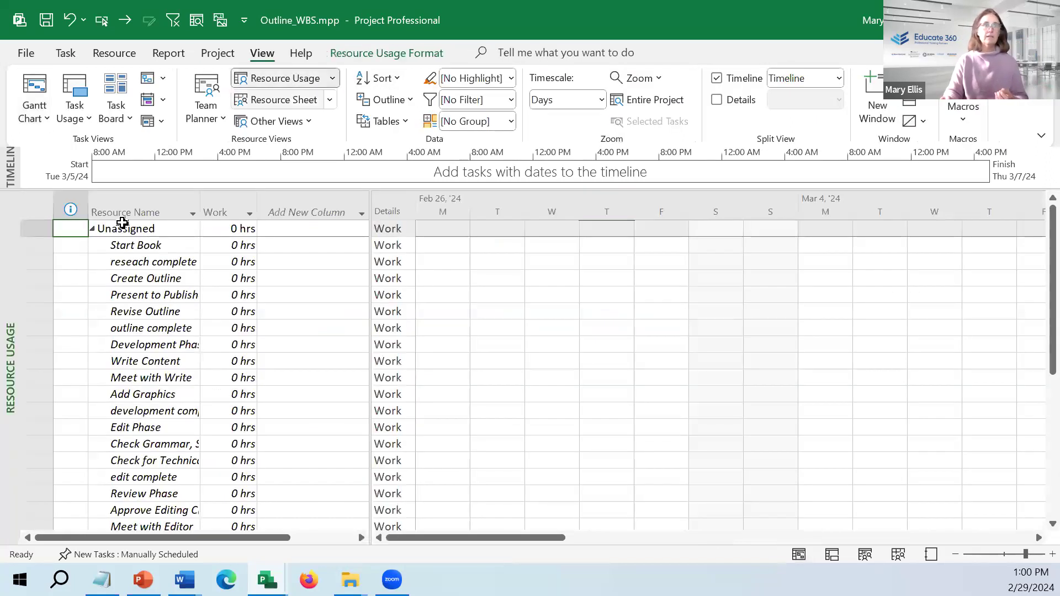
click(93, 229)
click(107, 262)
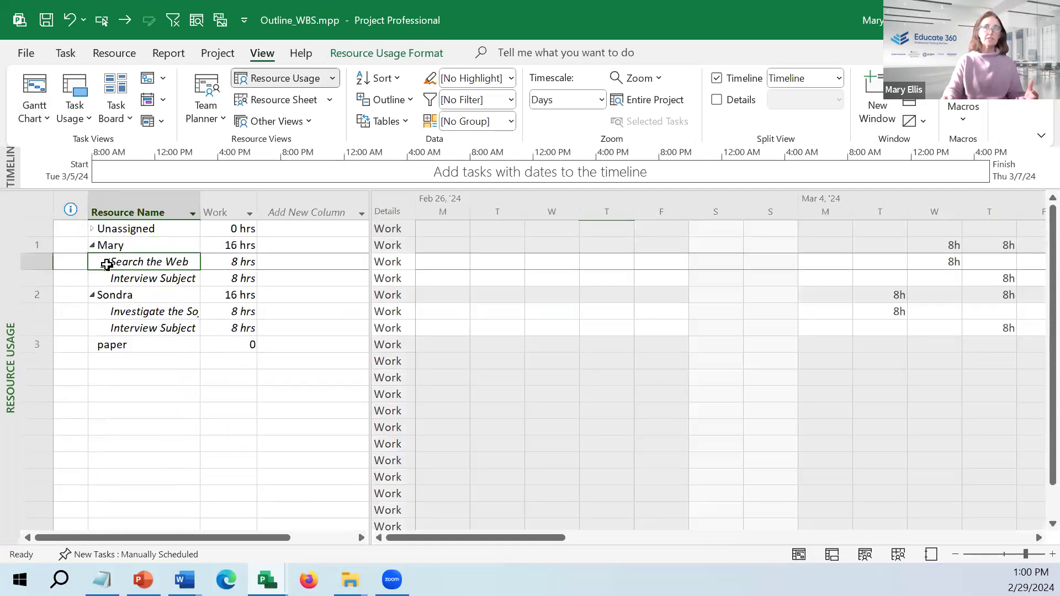
click(241, 245)
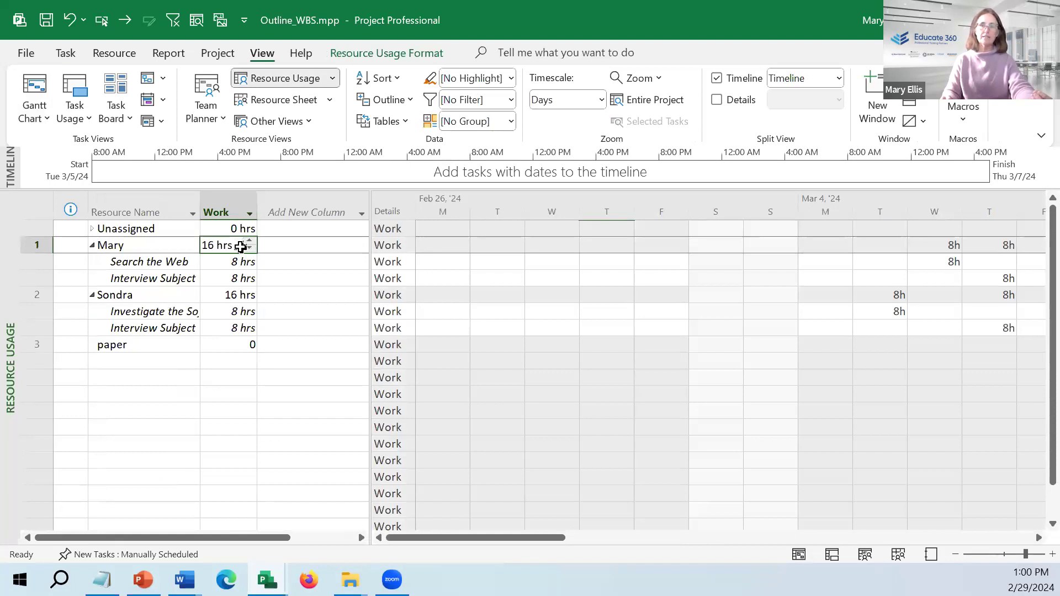
click(943, 278)
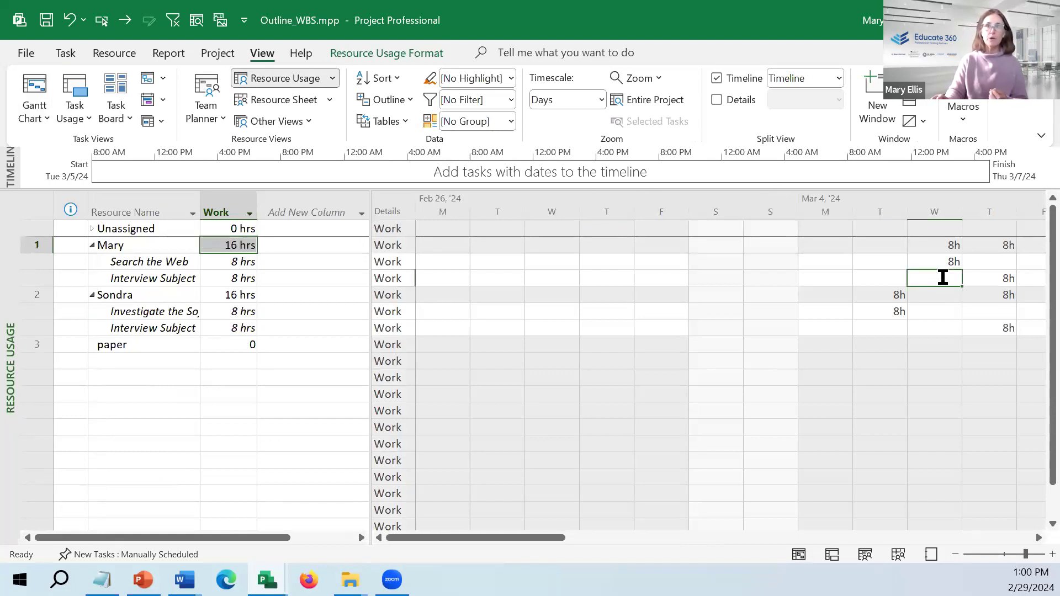
Step: Switch the Resource Usage timescale to Months and check the monthly hours of both work resources
click(602, 100)
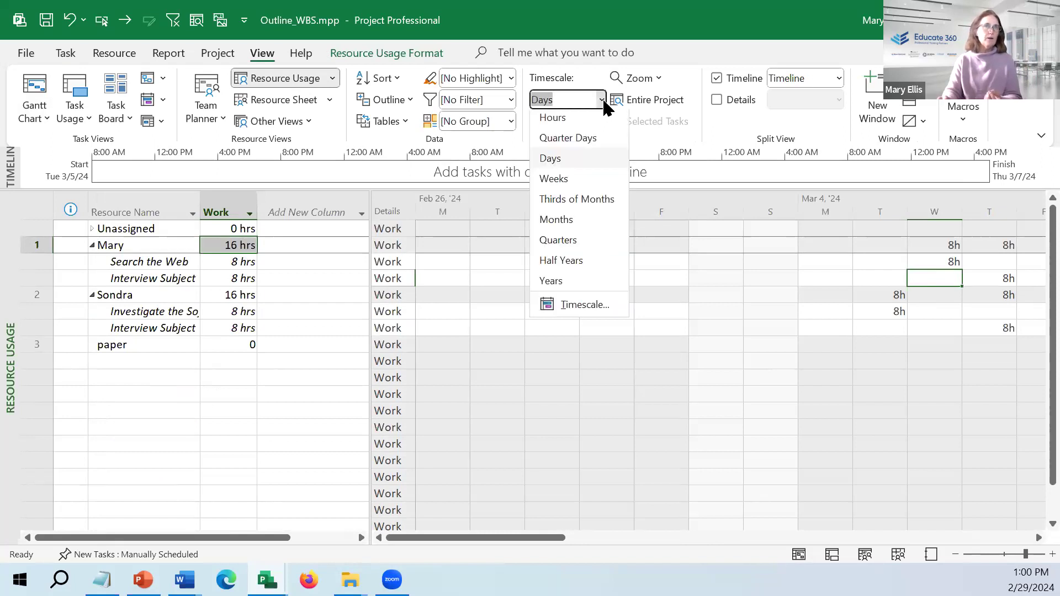
click(570, 227)
click(502, 245)
click(497, 298)
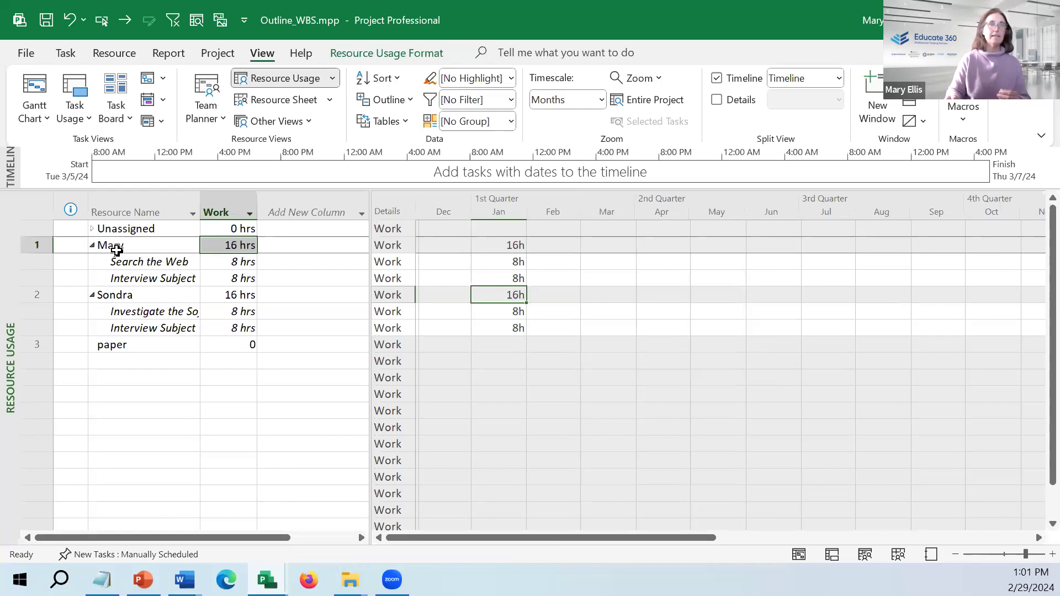
Step: Add Remaining Availability to the usage details and check the first work resource's availability for March
right_click(573, 254)
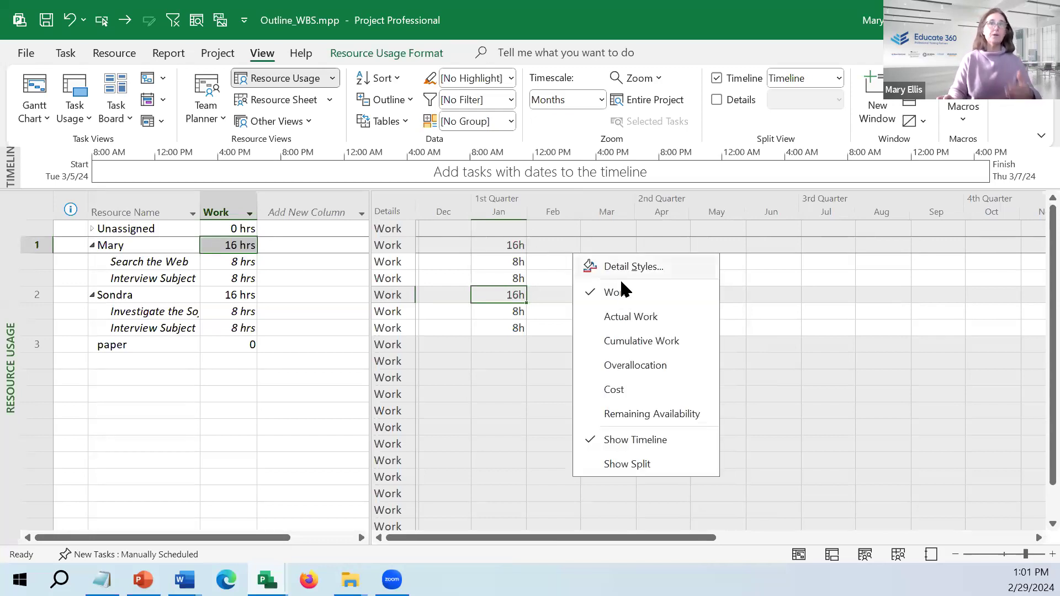
click(652, 414)
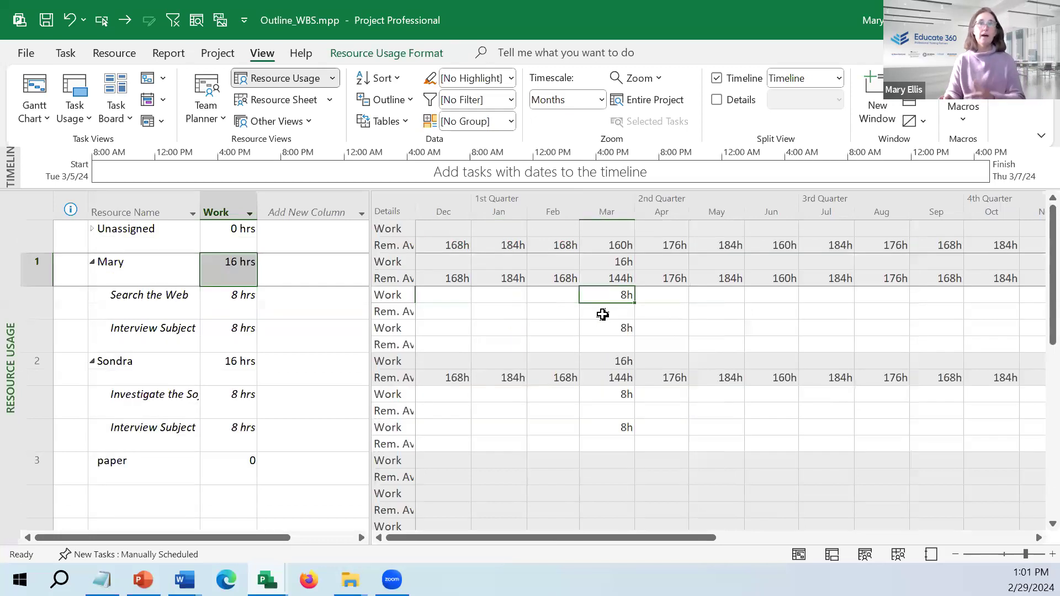
click(605, 278)
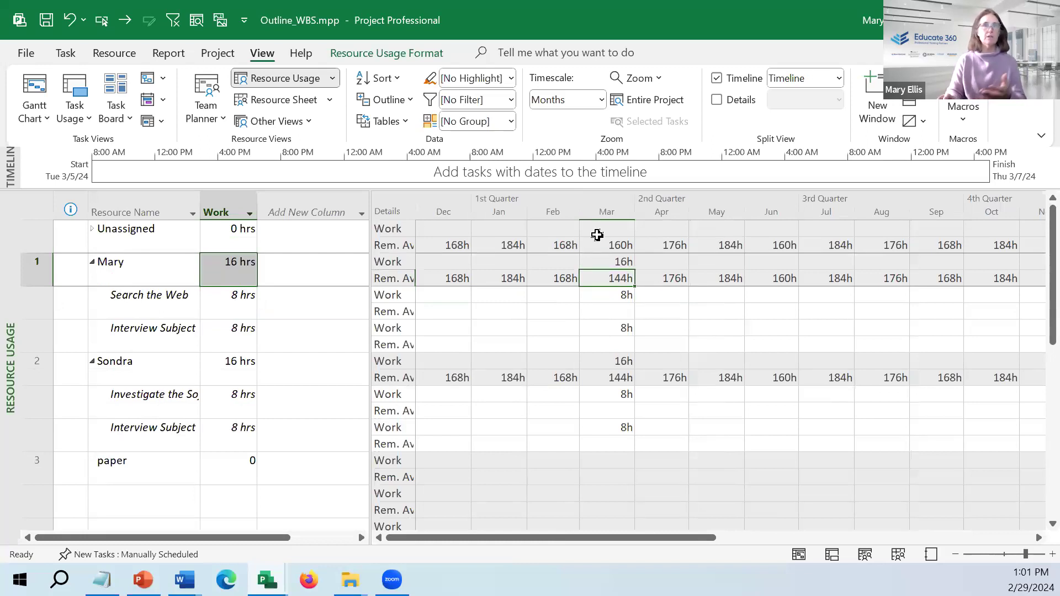
Step: Set the timescale to Days and check the first work resource's daily work and remaining availability in the week of March 4
click(601, 100)
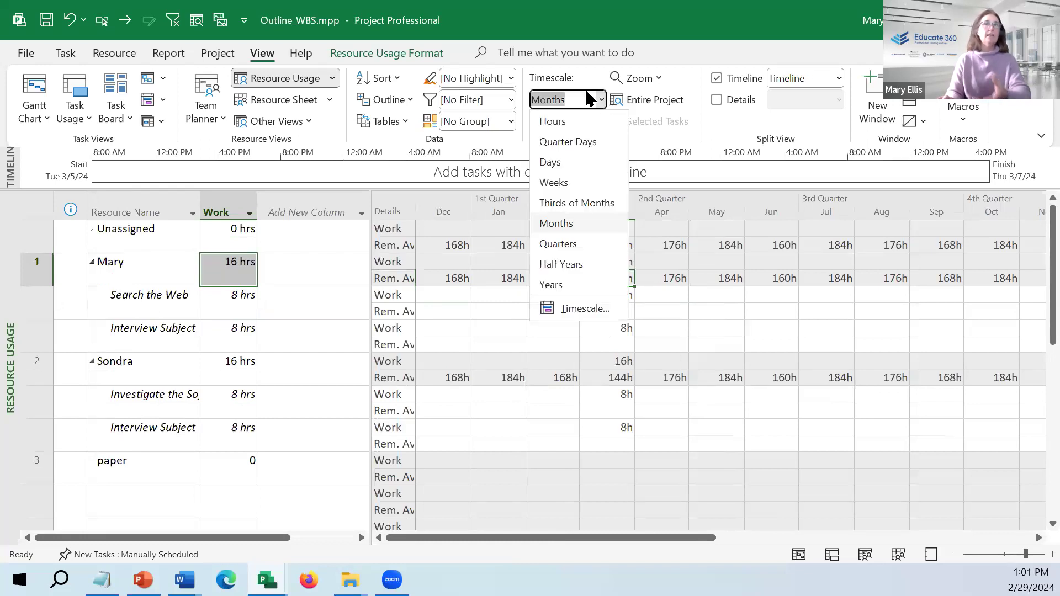
click(559, 165)
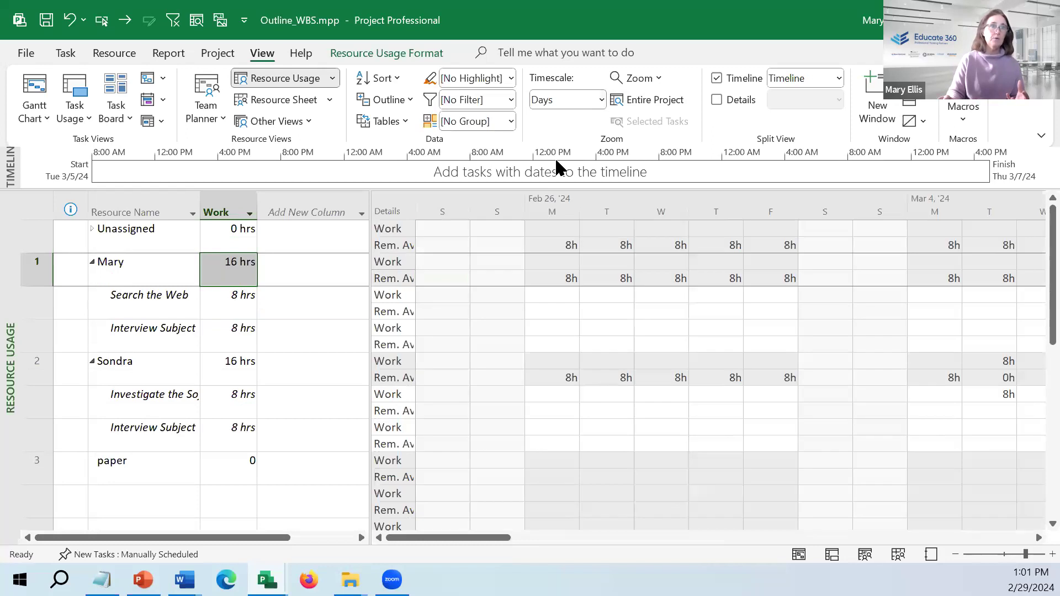
click(185, 296)
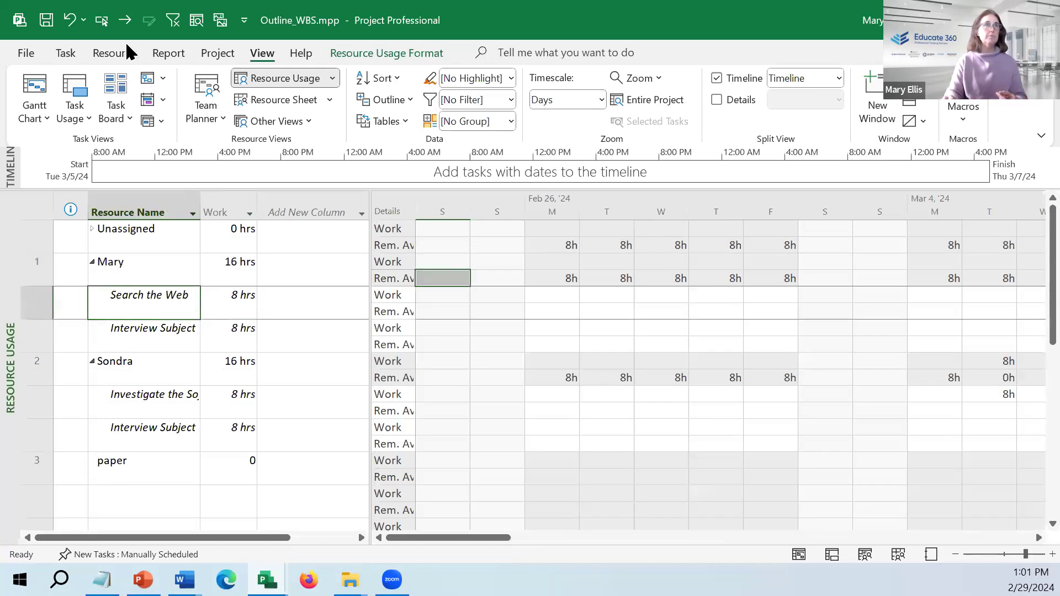
click(102, 20)
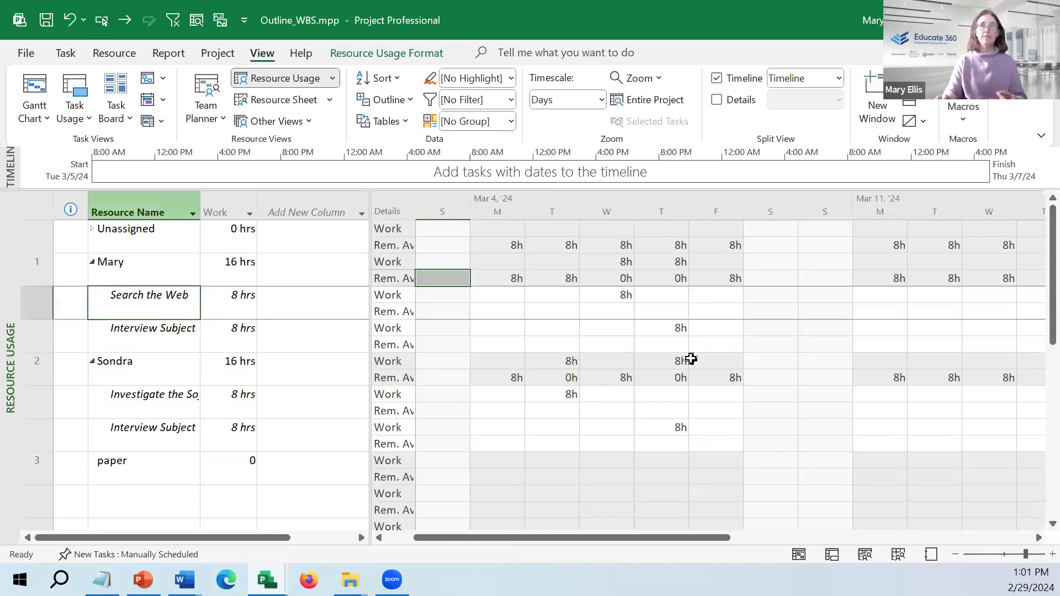
click(614, 279)
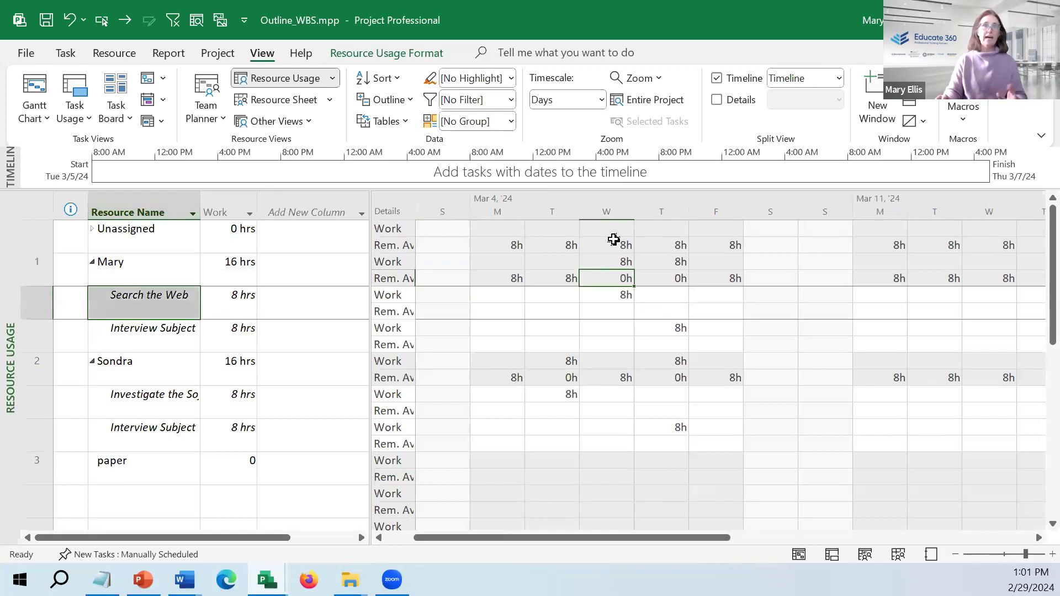
click(602, 209)
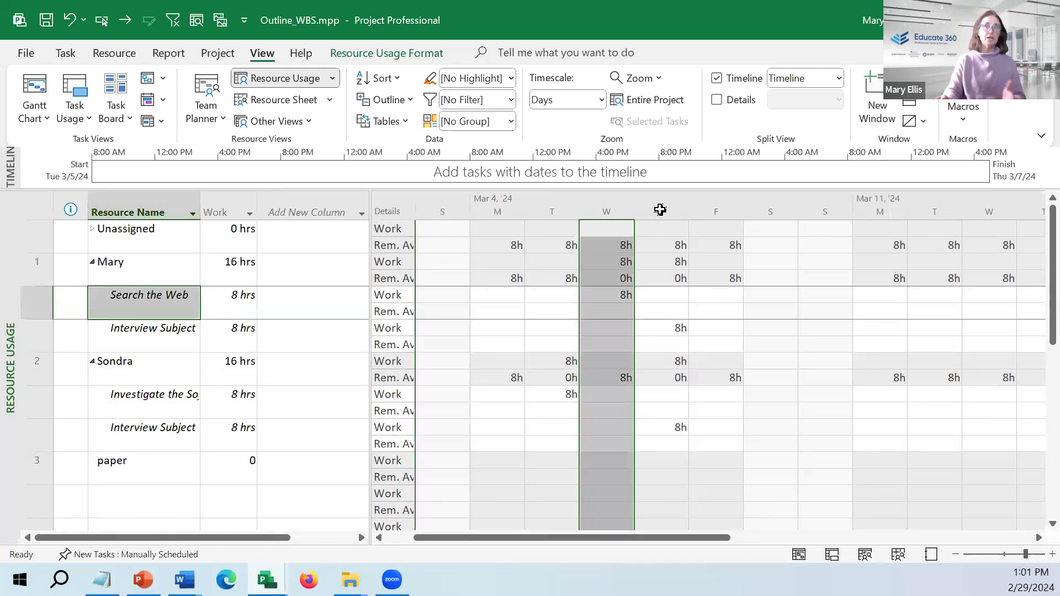
click(660, 210)
click(662, 278)
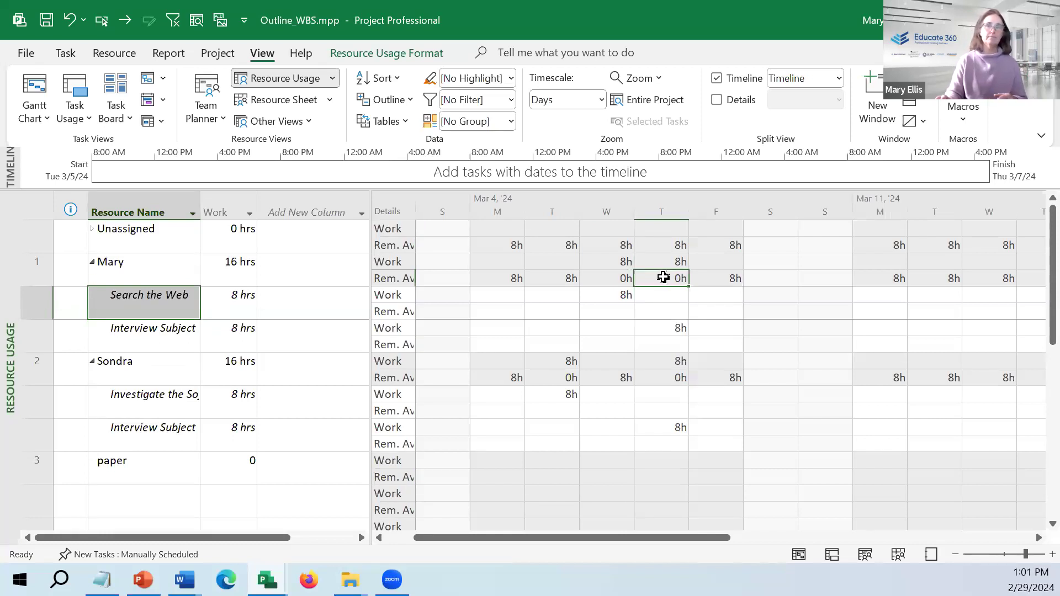
click(663, 329)
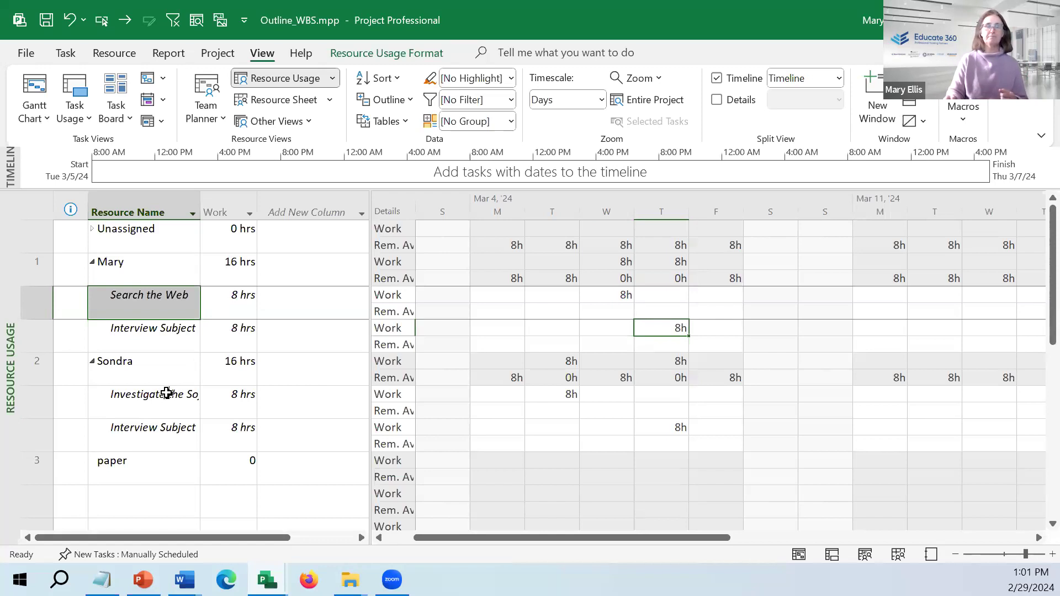
Step: Remove Remaining Availability from the details shown in the Resource Usage view
click(278, 83)
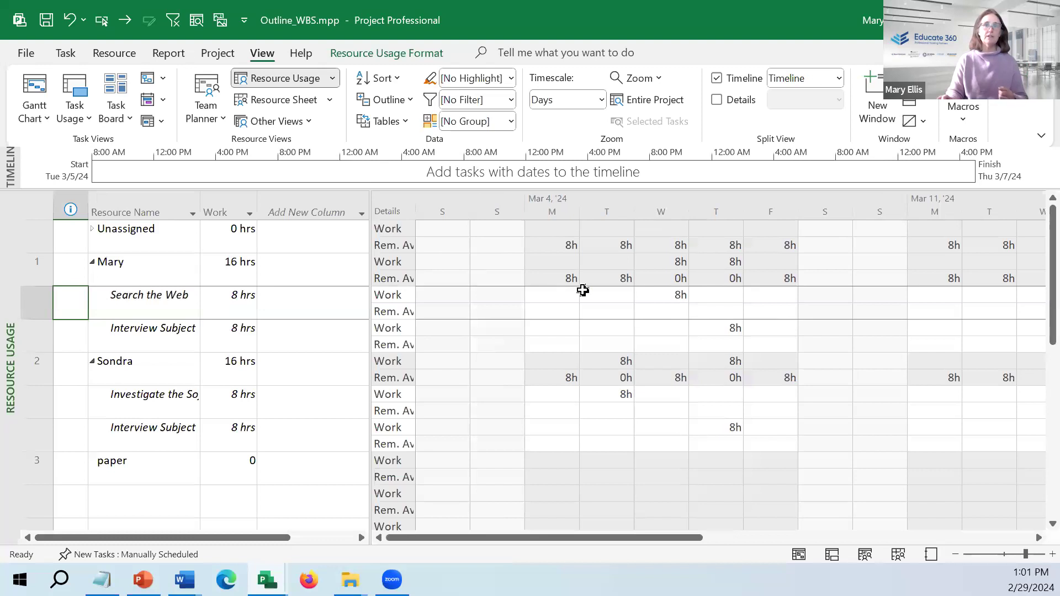
right_click(587, 288)
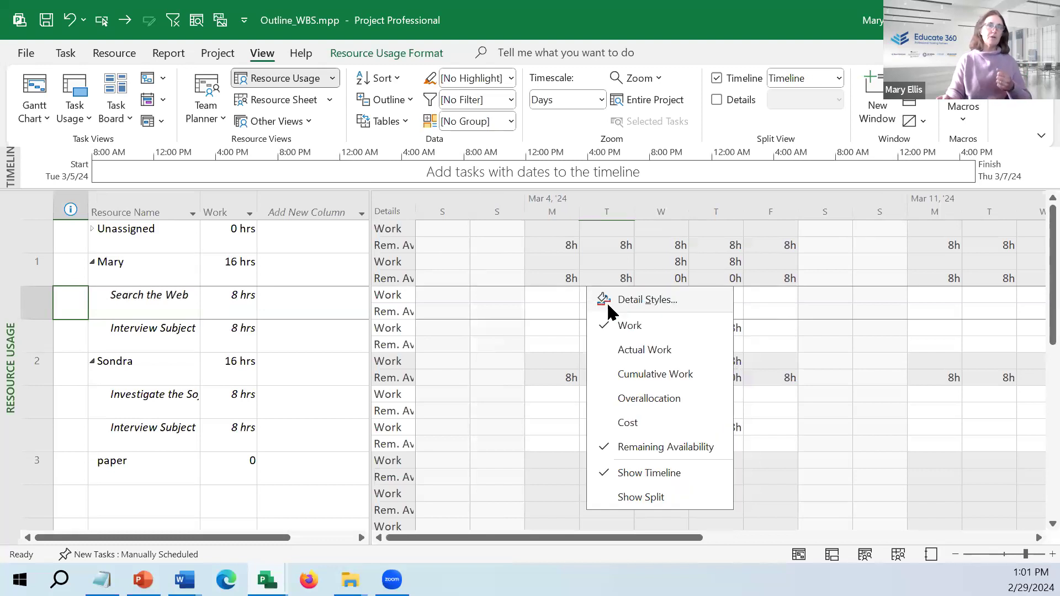
click(642, 448)
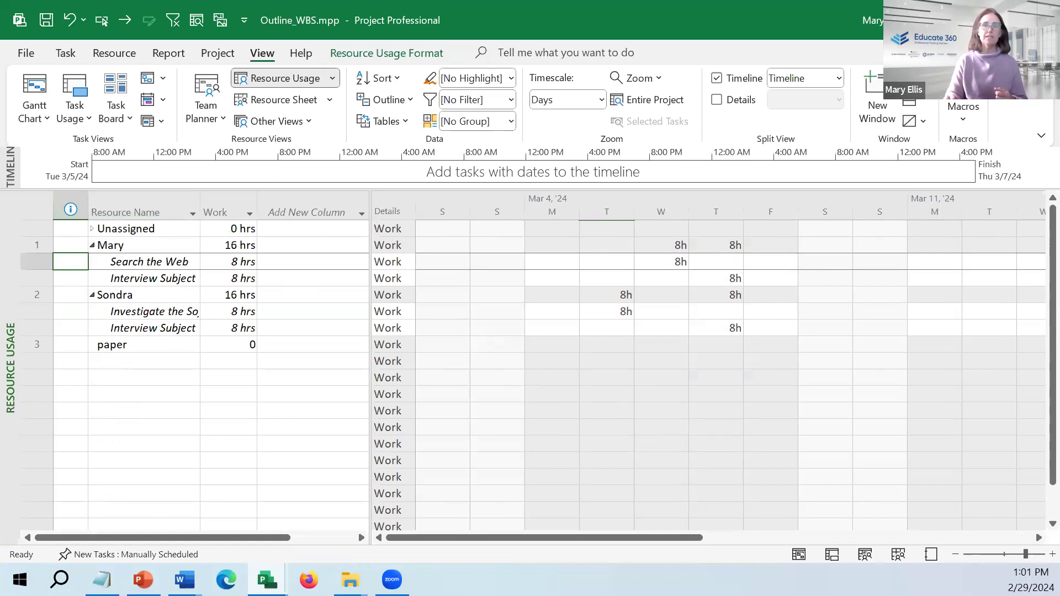
Step: Show the Resource Sheet, check the Max. units column, and enter a new person's first name as a resource below paper
click(251, 108)
click(476, 202)
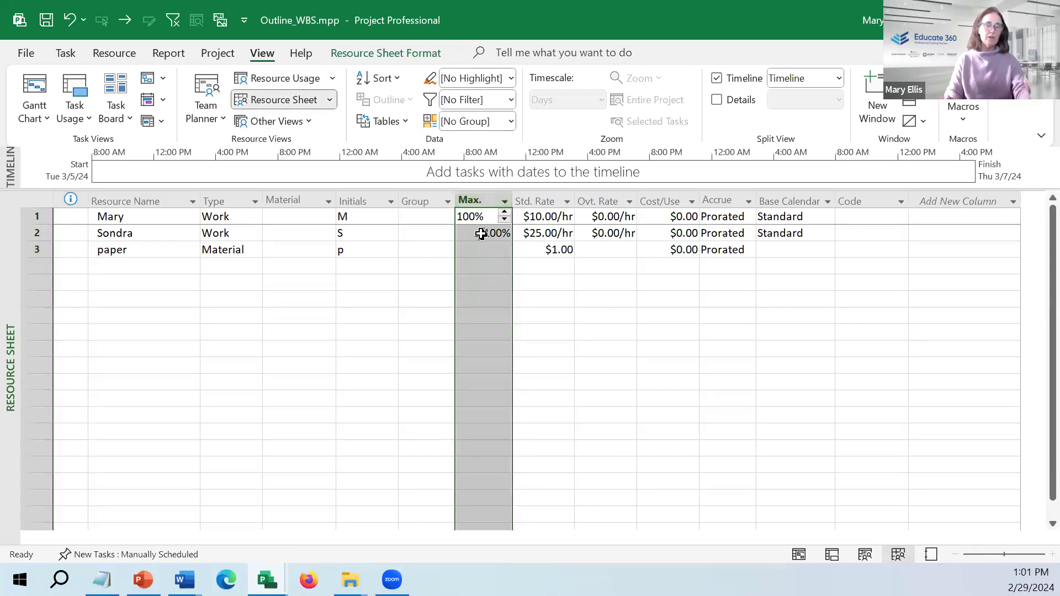
click(133, 265)
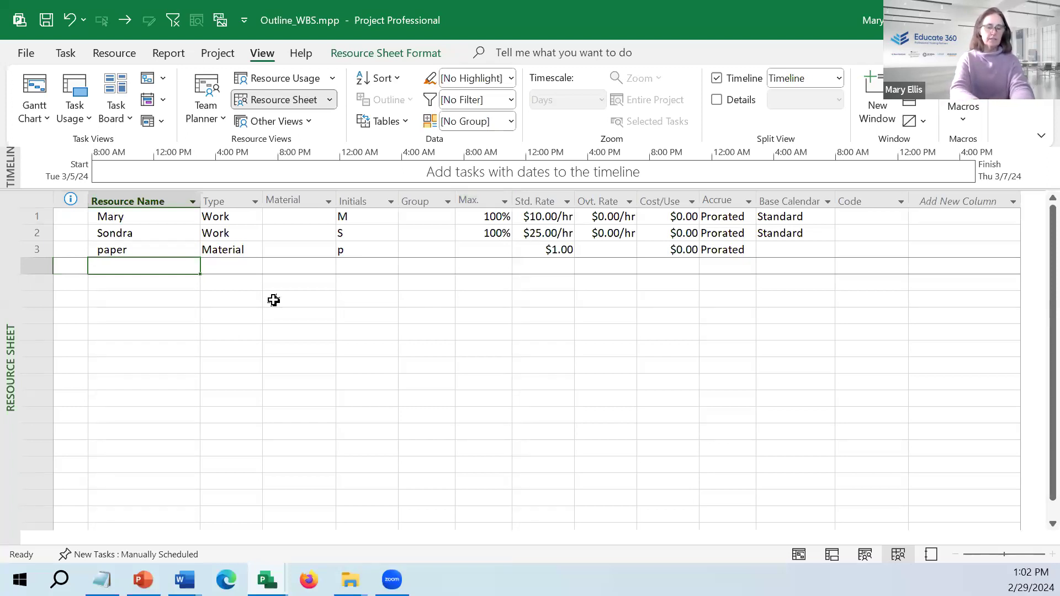
text(j)
key(BackSpace)
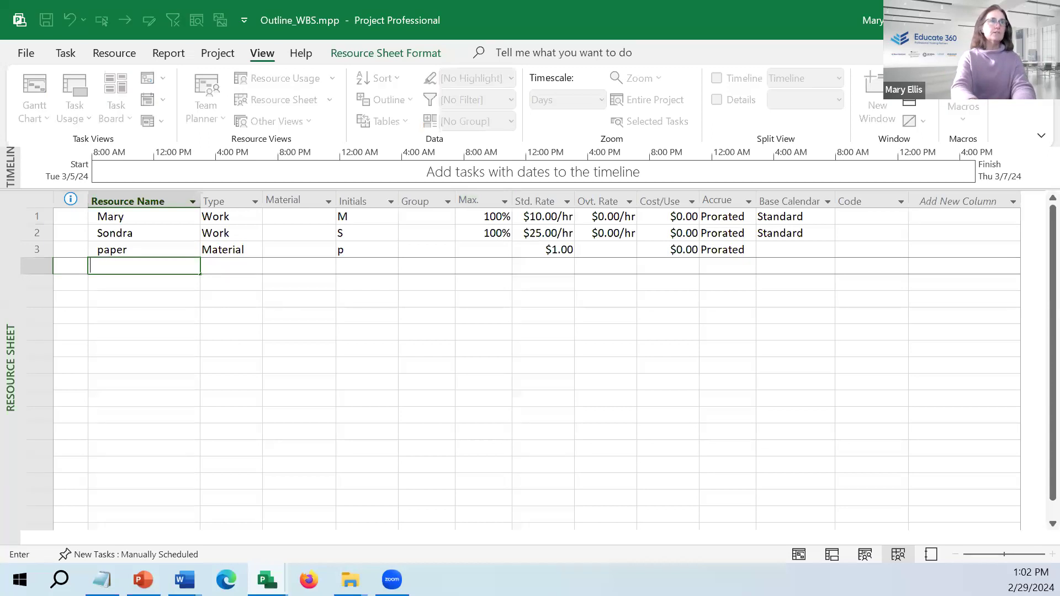
text(Lissette)
Step: Set the new resource's maximum units to 80%
key(Tab)
key(Tab)
key(Tab)
key(Tab)
key(Tab)
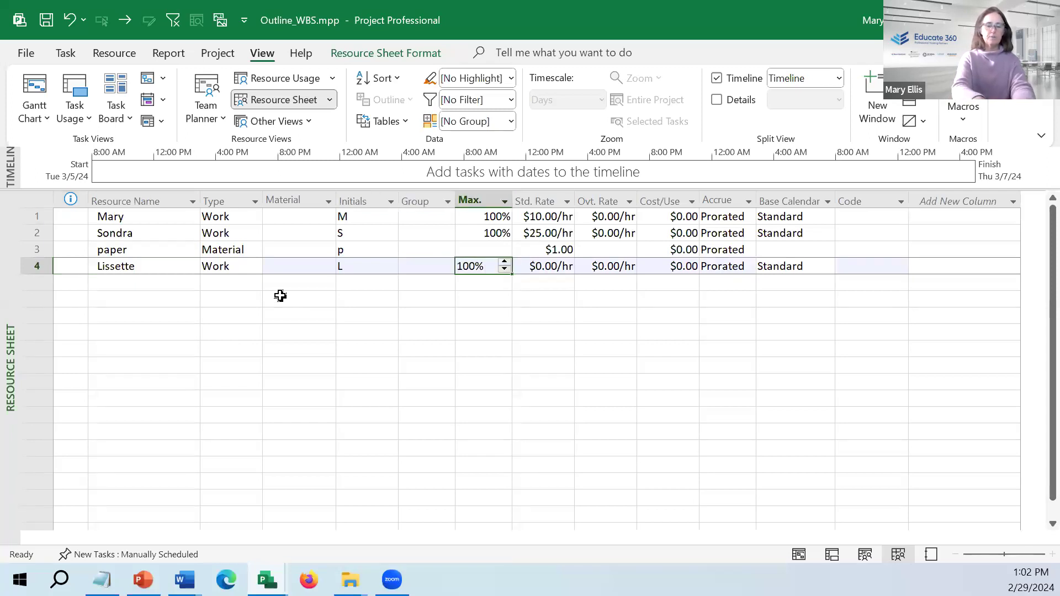
text(67)
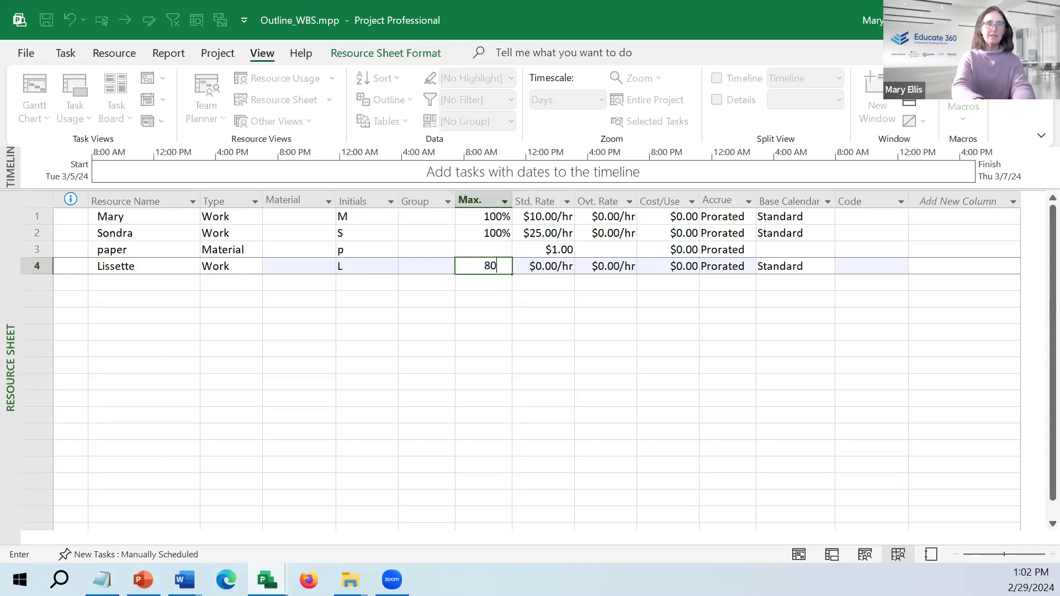
key(Return)
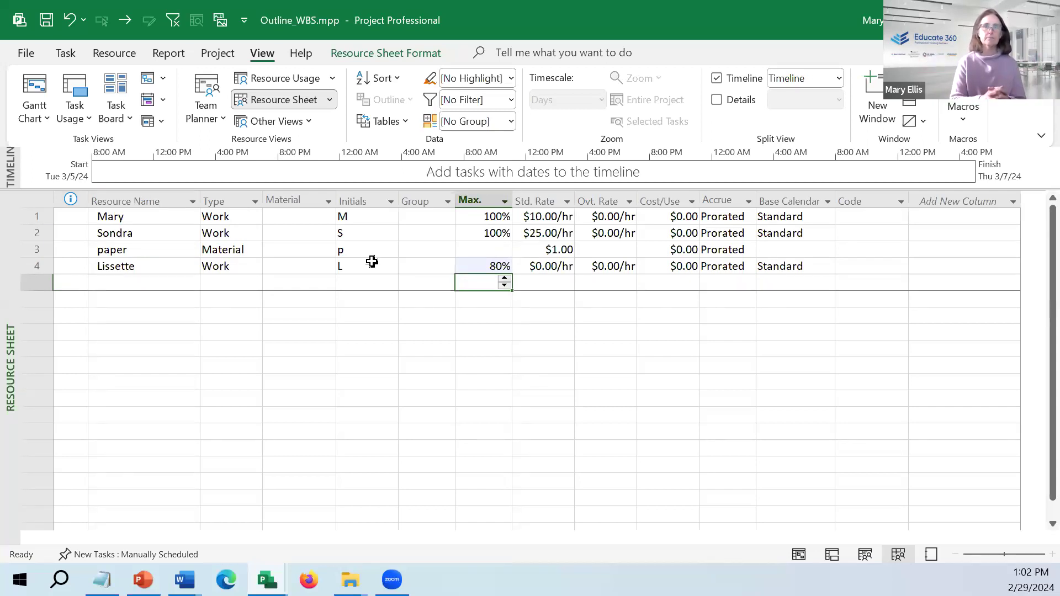
click(489, 264)
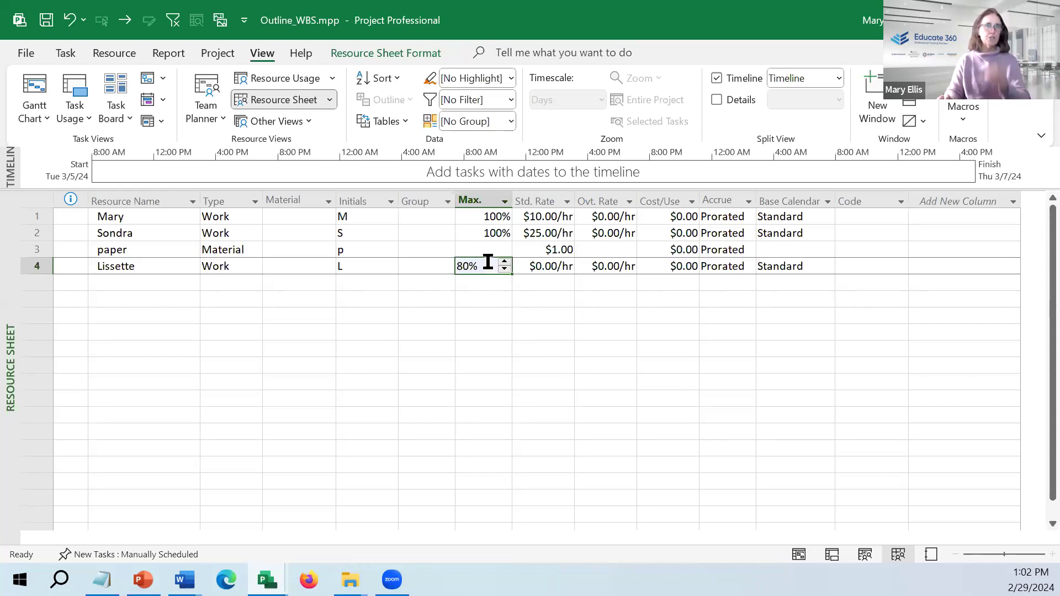
click(470, 200)
click(143, 270)
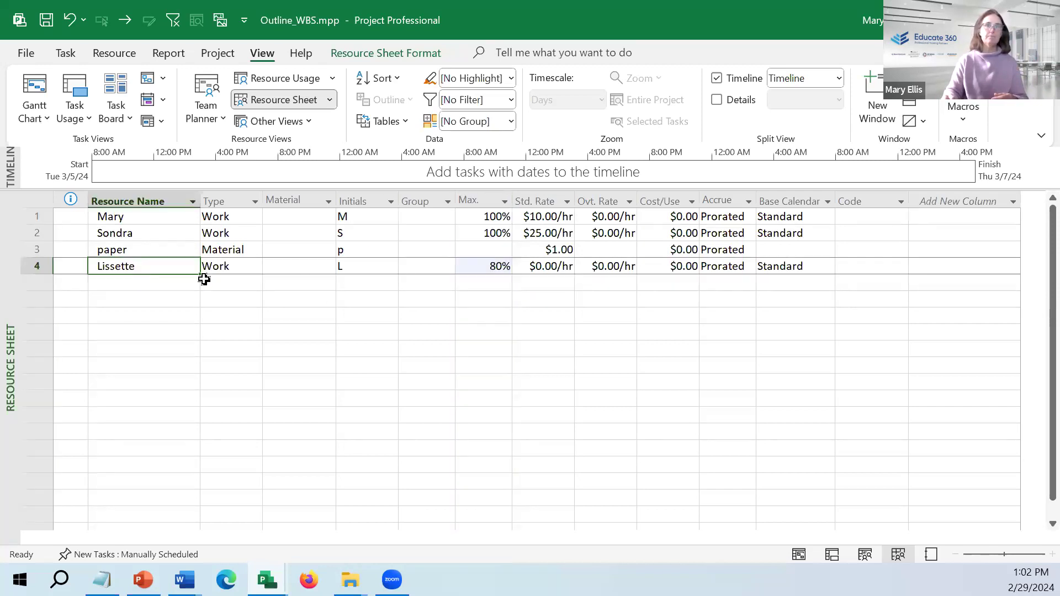
Step: Show the Gantt Chart and assign the new part-time resource to the Create Outline task
click(33, 89)
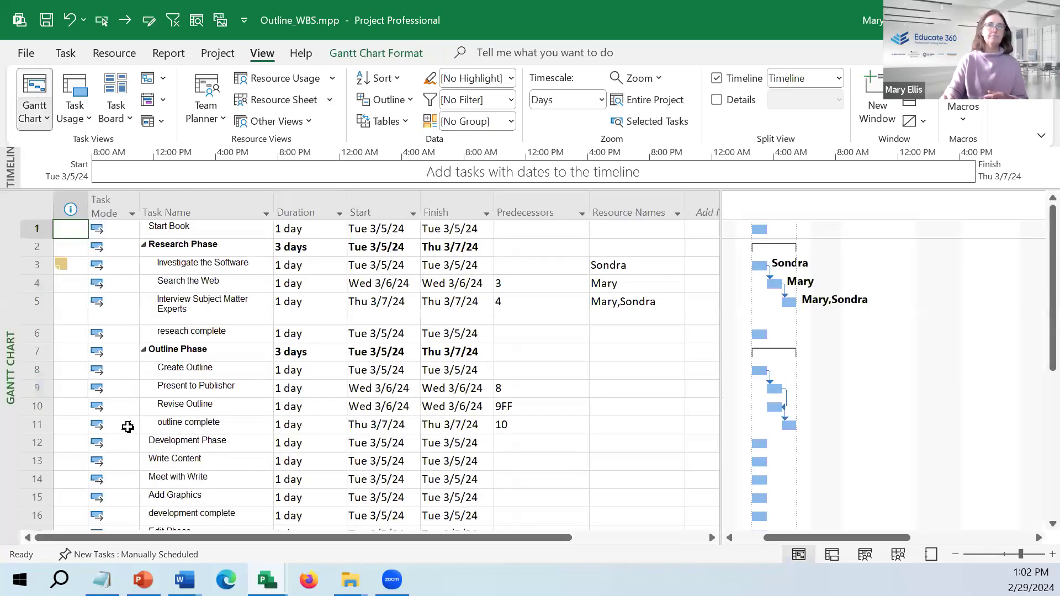
click(183, 369)
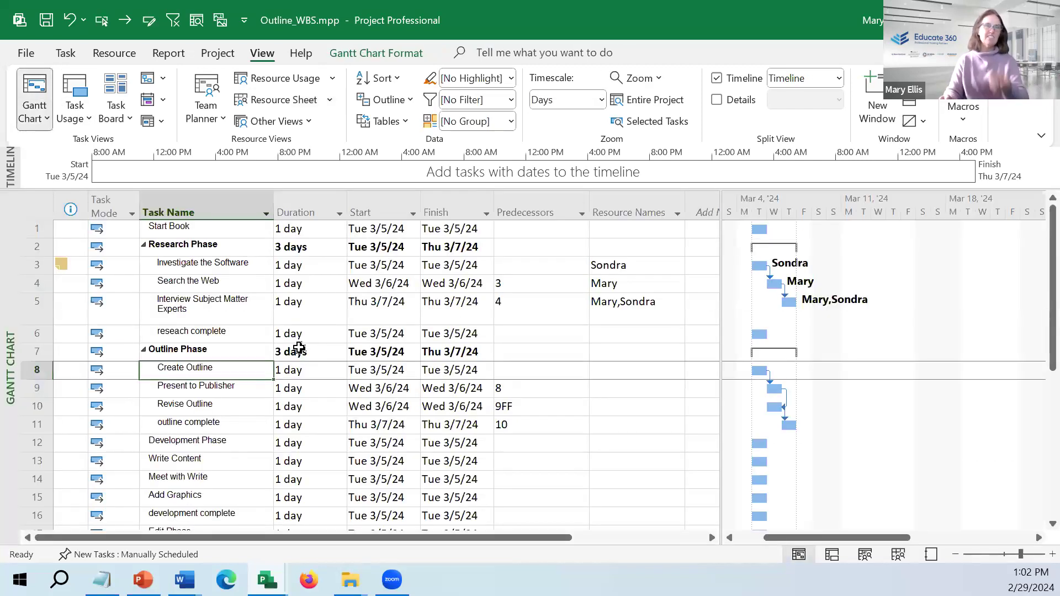
click(107, 53)
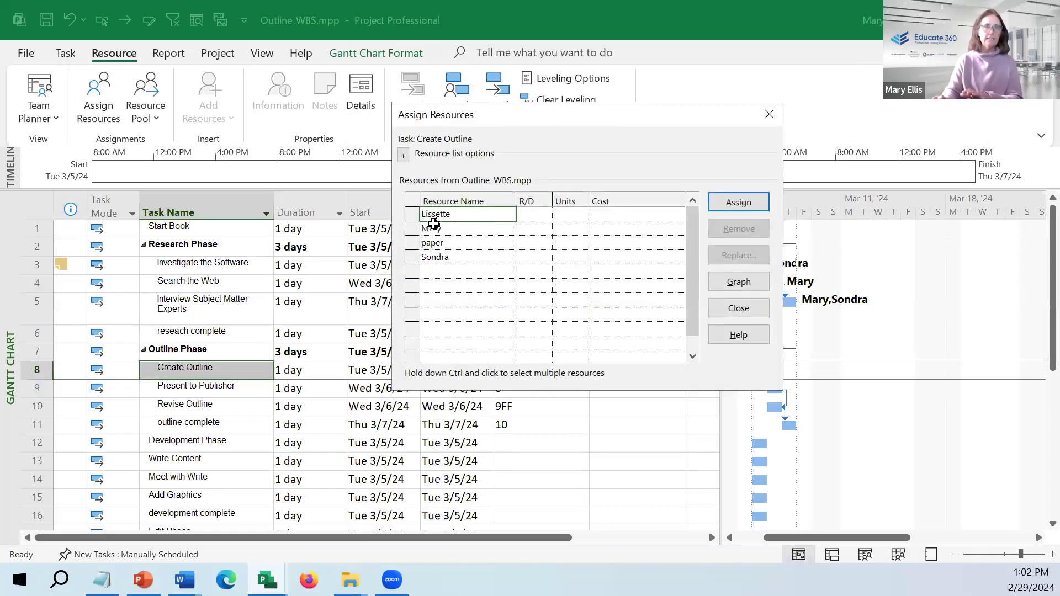
click(713, 204)
click(738, 308)
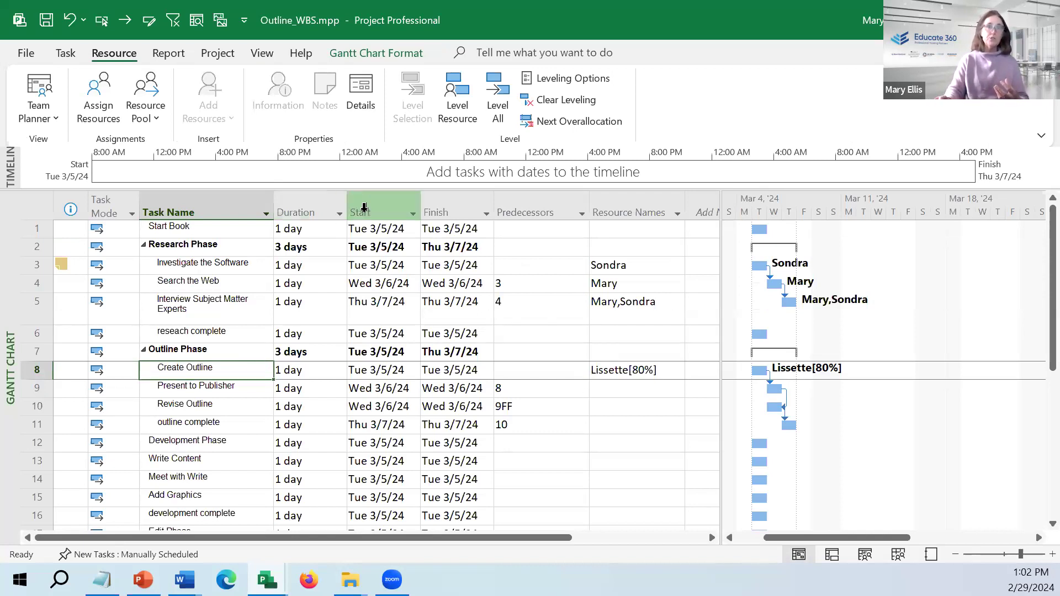
Step: Show the Work table and check the work hours of Create Outline and Search the Web
click(263, 54)
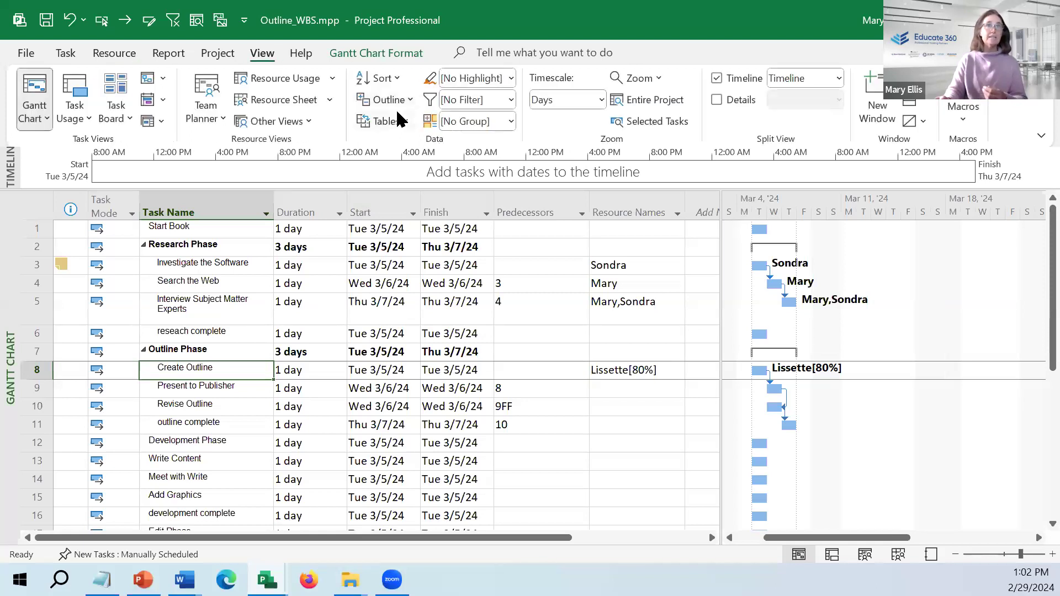
click(395, 119)
click(406, 401)
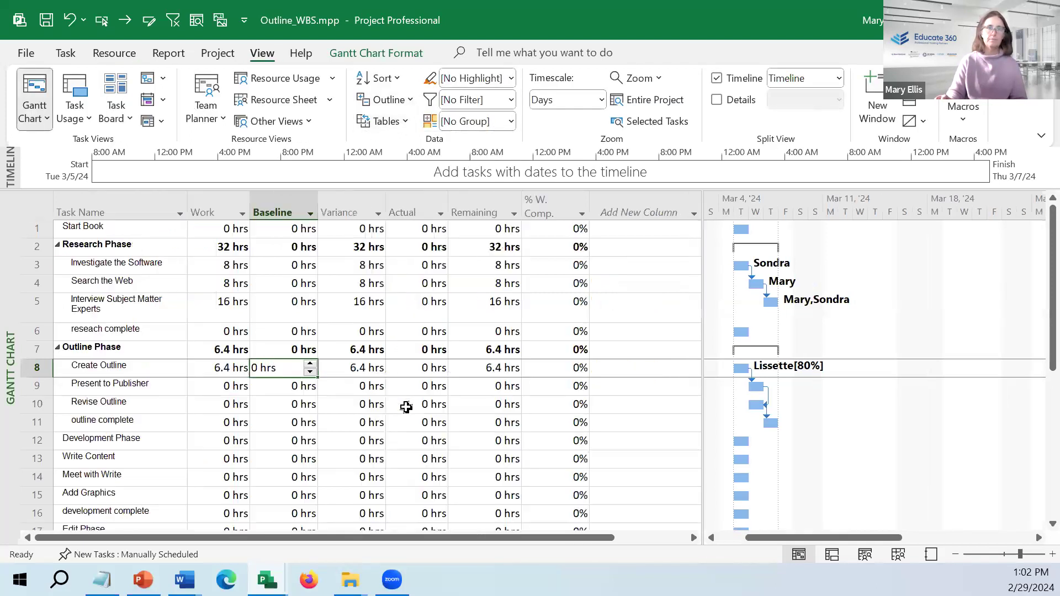
click(217, 213)
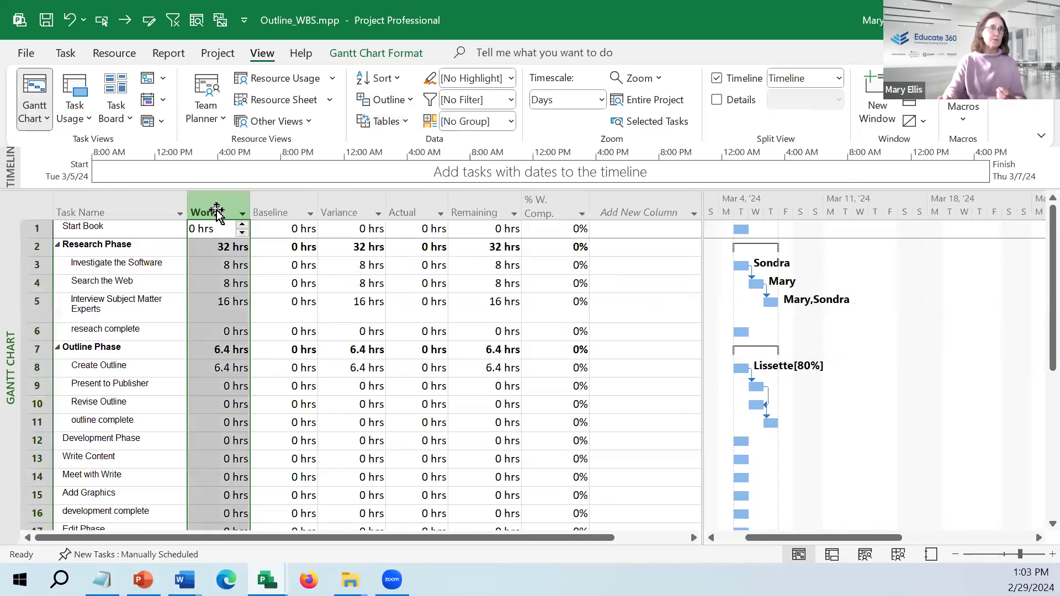
click(220, 367)
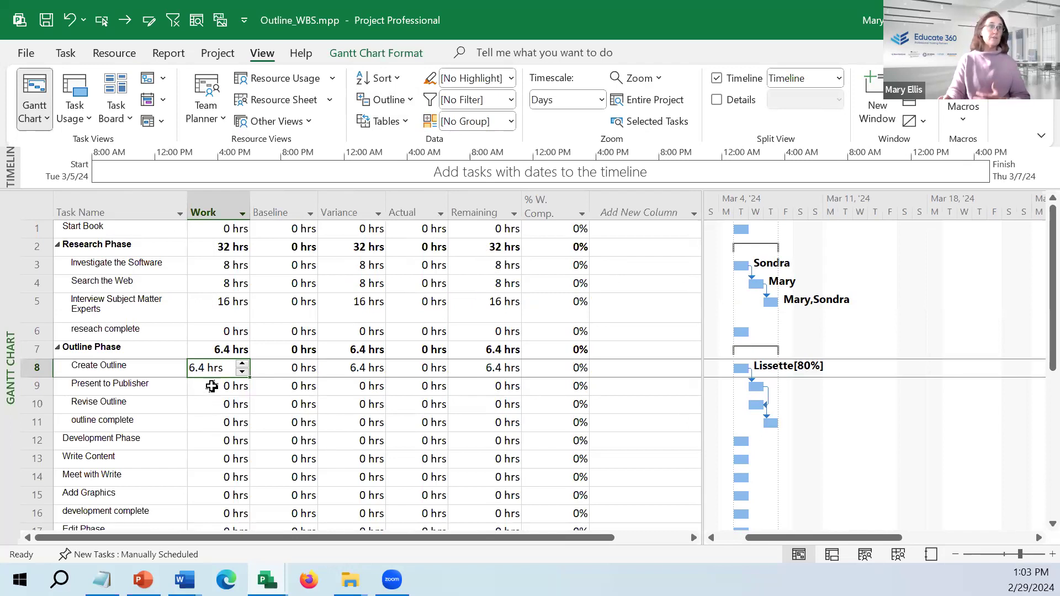
click(206, 282)
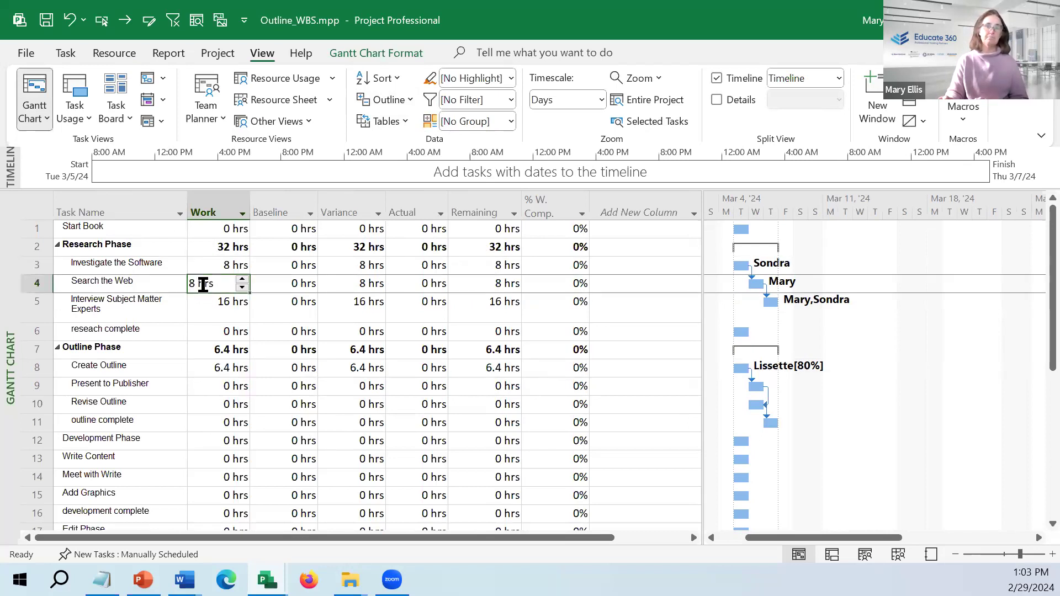
Step: Show the Cost table and check the remaining cost of Search the Web and Interview Subject Matter Experts
click(384, 124)
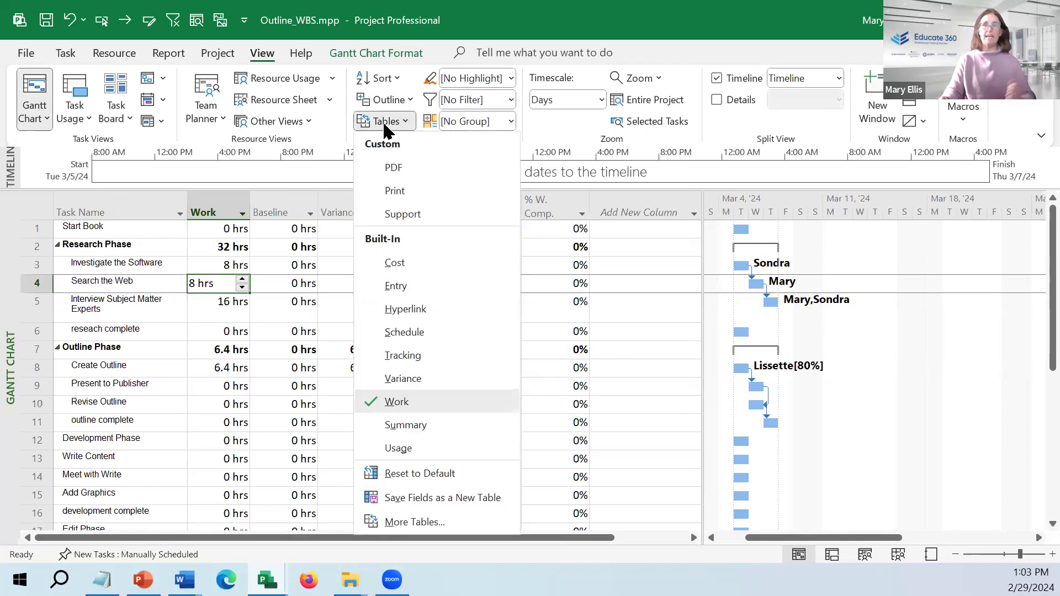
click(396, 266)
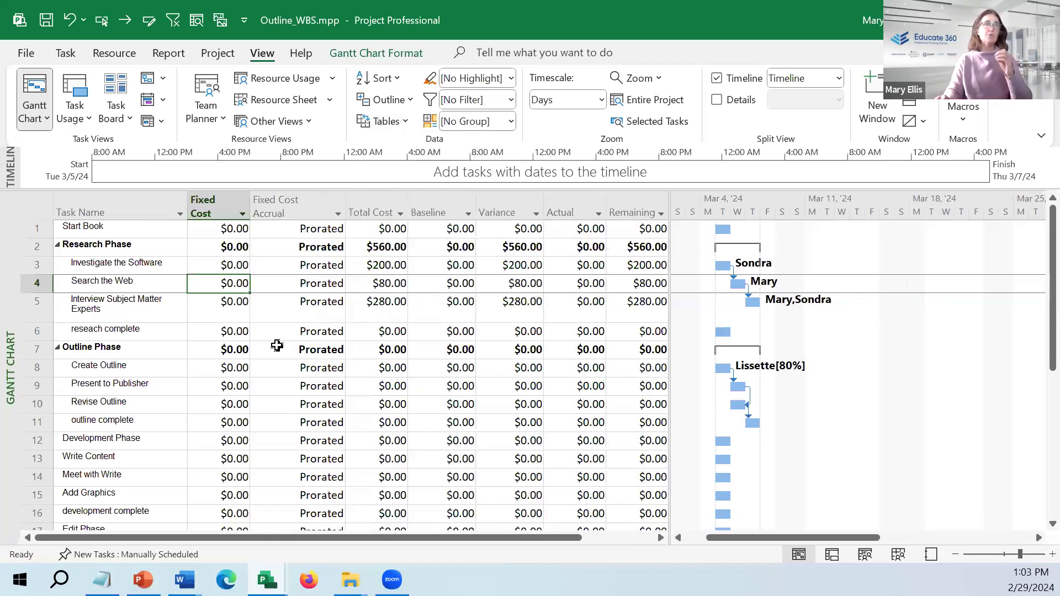
click(630, 284)
click(633, 309)
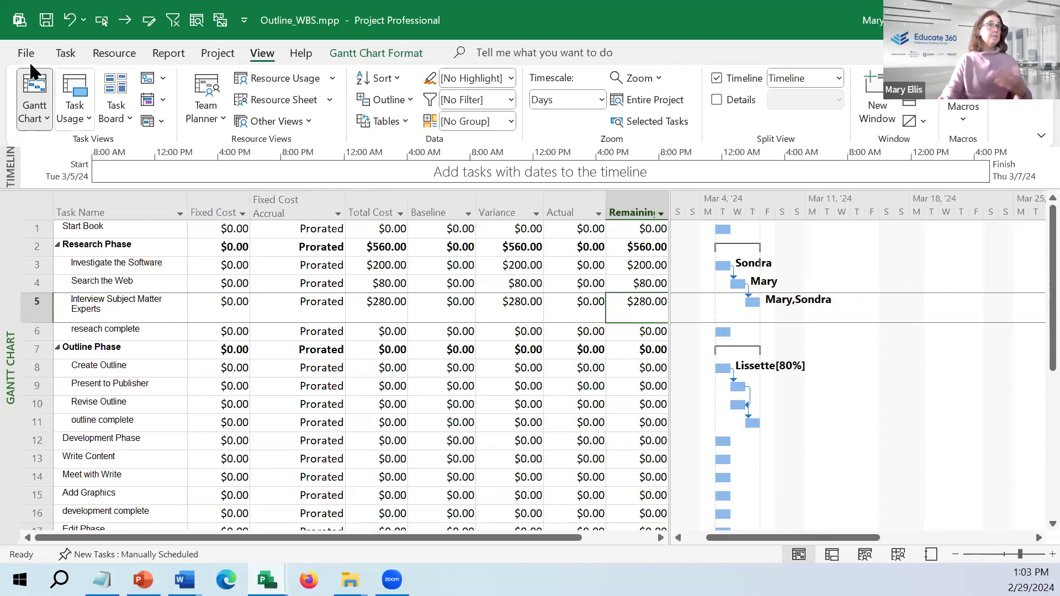
Step: Return to the Entry table and widen the table area beyond the Resource Names column
click(366, 128)
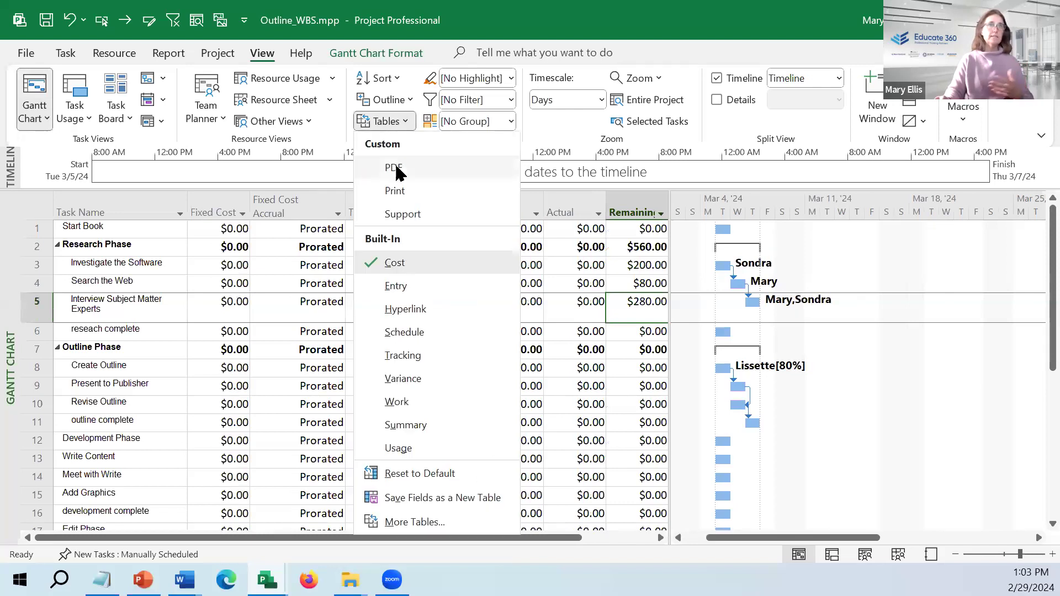
click(411, 287)
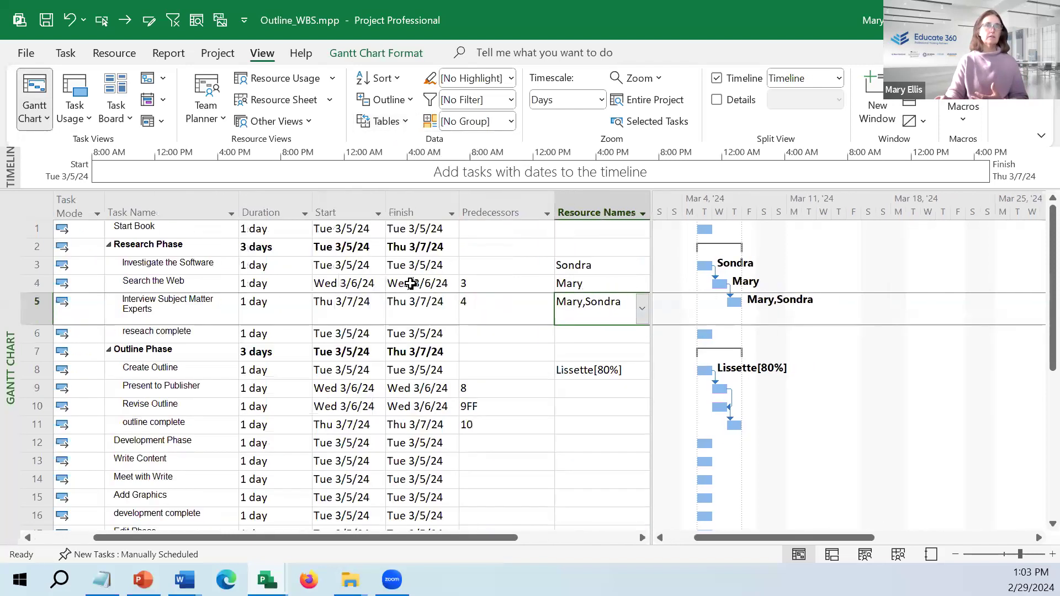
drag(651, 382, 724, 372)
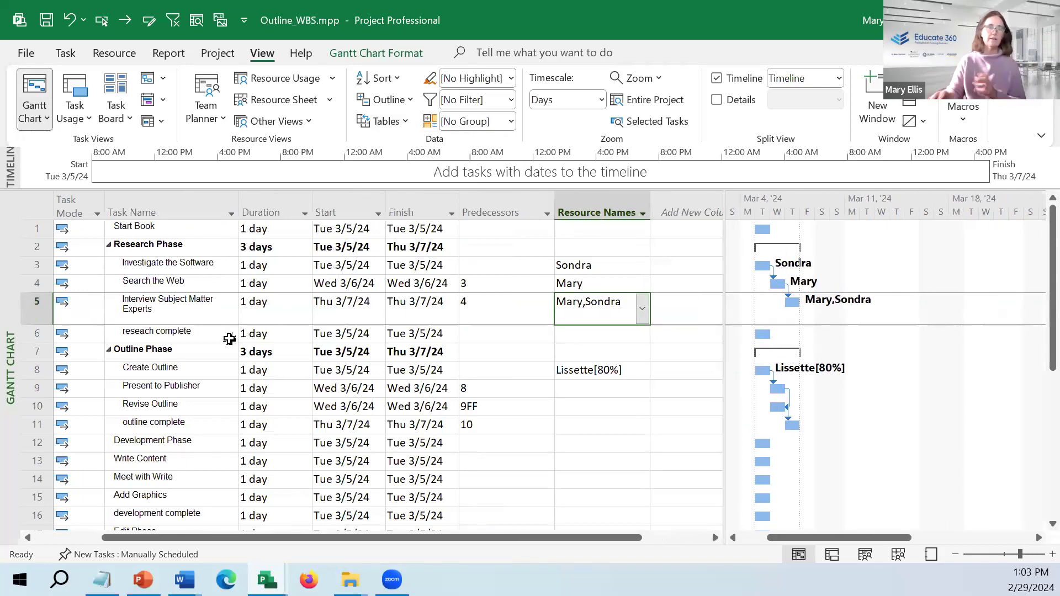
Step: Indent tasks 13 to 16, Write Content through development complete, to make them subtasks of Development Phase
scroll(160, 431, down, 1)
scroll(161, 431, down, 5)
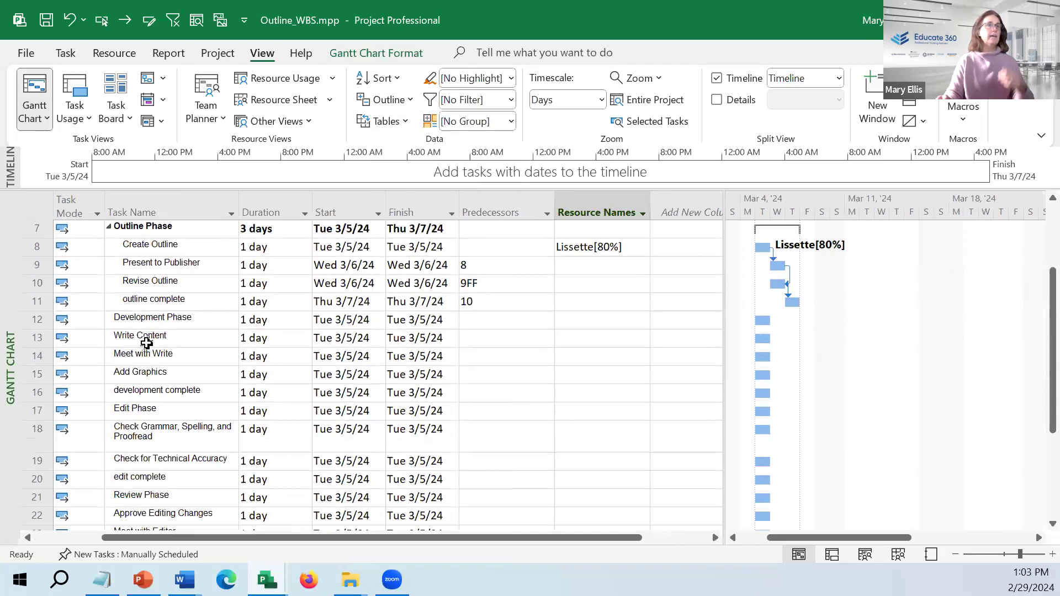
drag(144, 338, 141, 392)
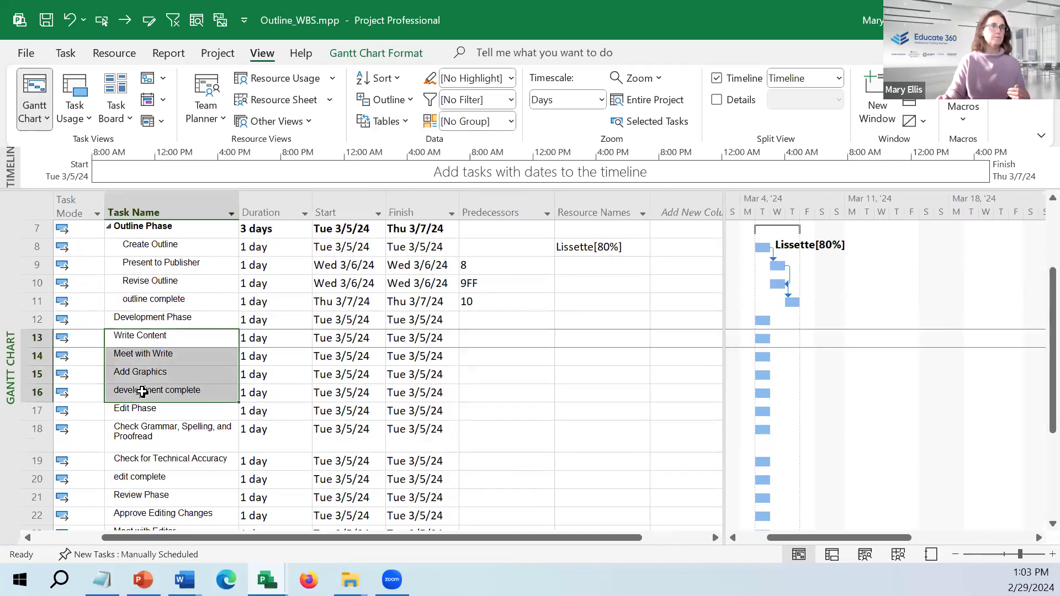
click(60, 53)
click(326, 115)
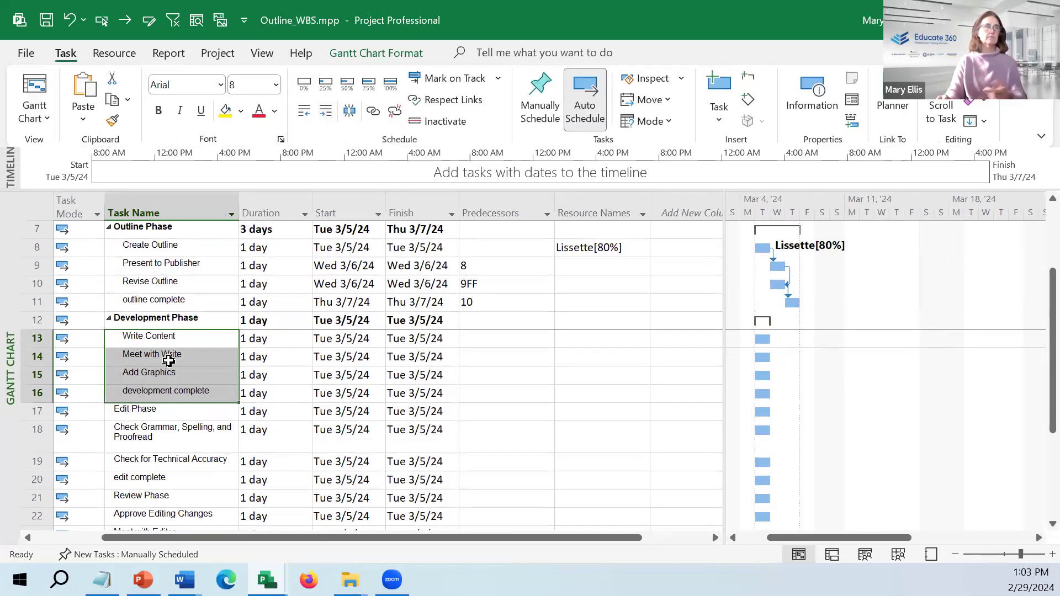
Step: Link the four Development Phase subtasks, Write Content through development complete, in sequence
click(154, 318)
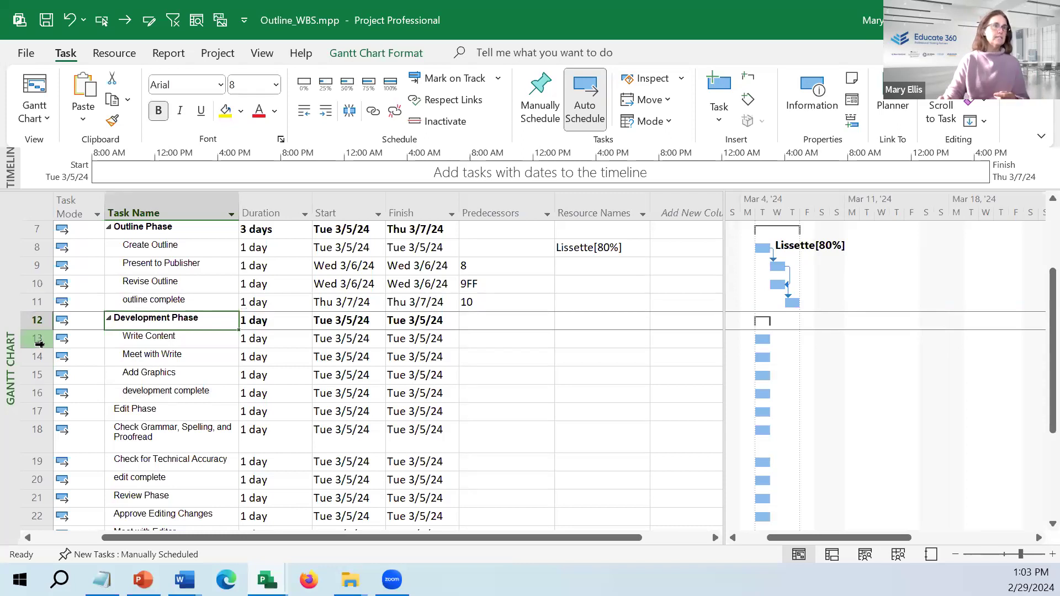
drag(37, 339, 37, 392)
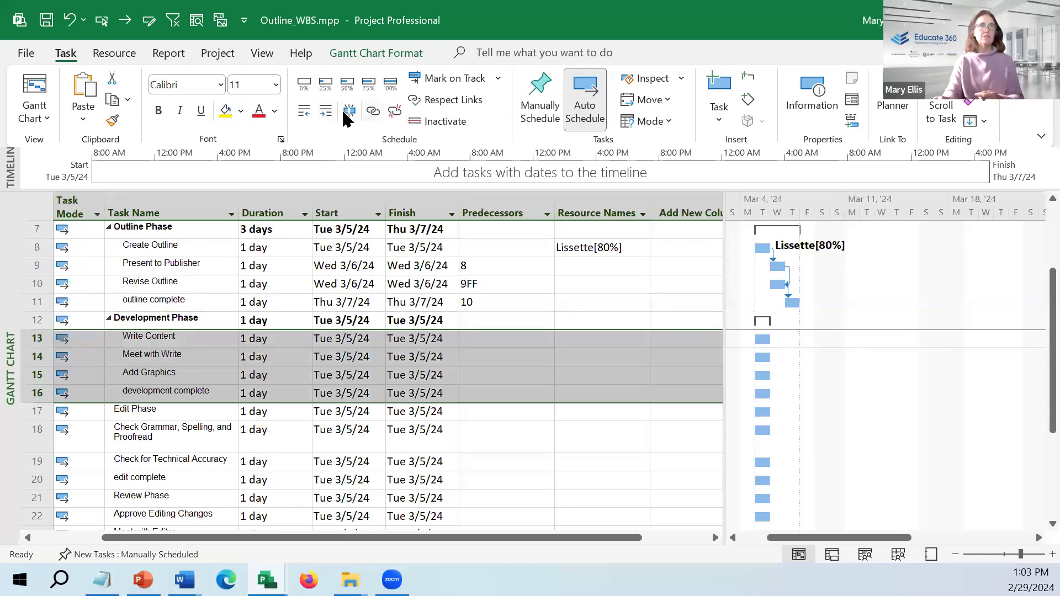
click(374, 113)
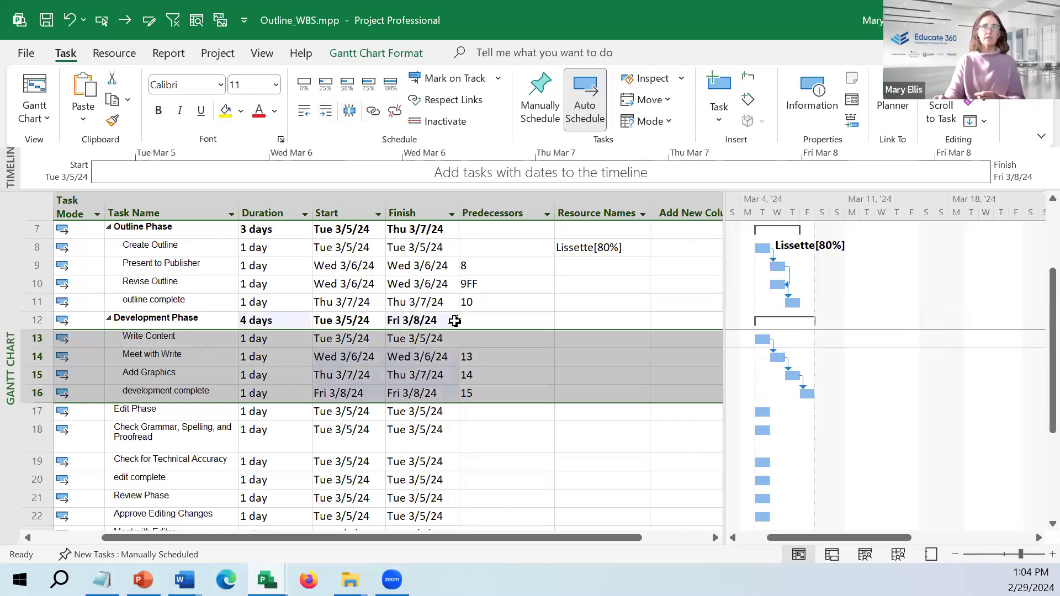
Step: Make task 11, outline complete, the predecessor of Write Content
click(490, 303)
click(485, 339)
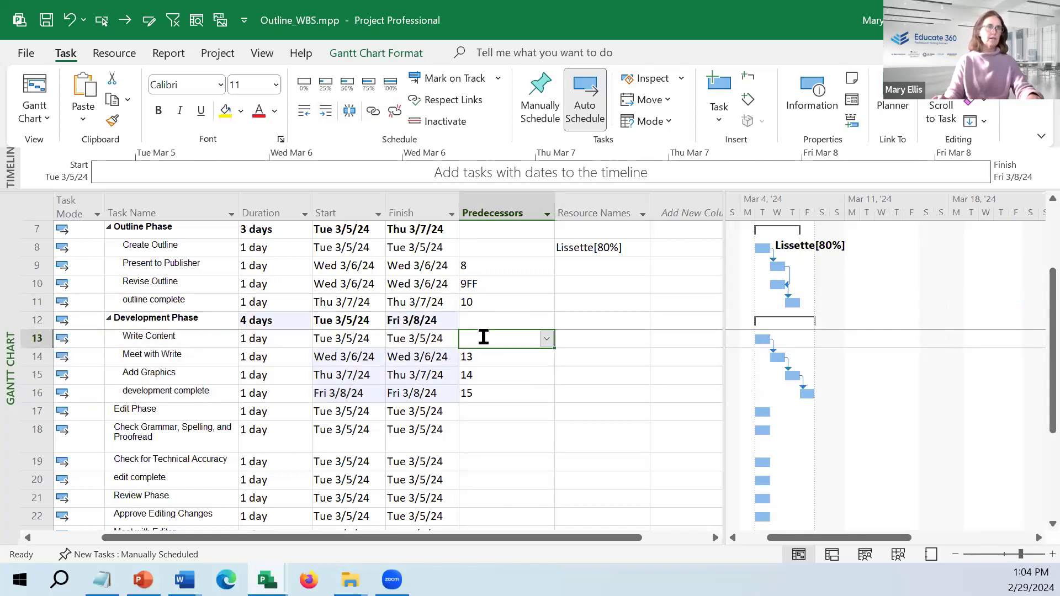
text(11)
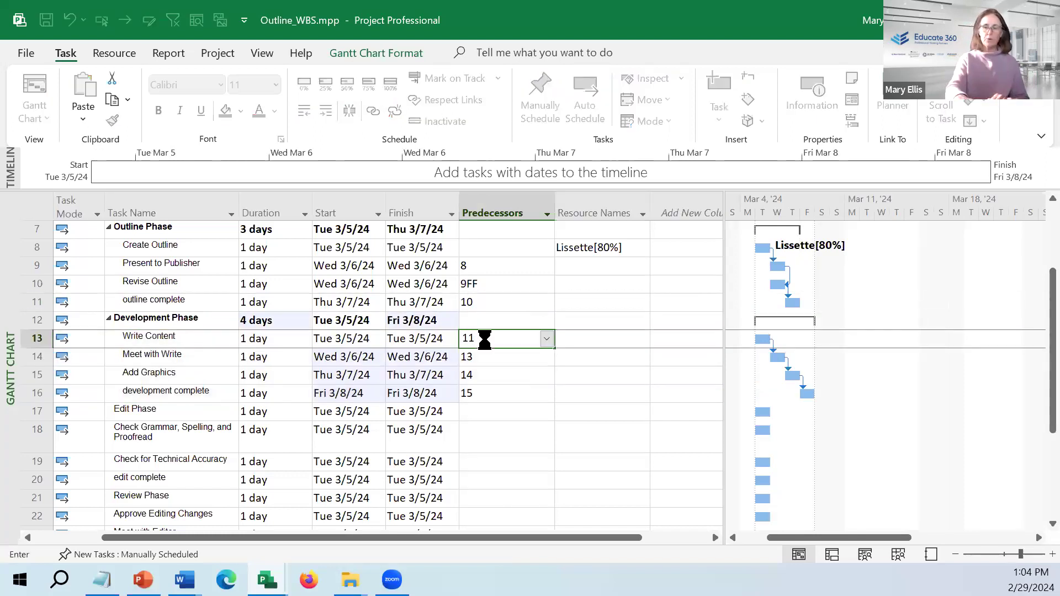
key(Return)
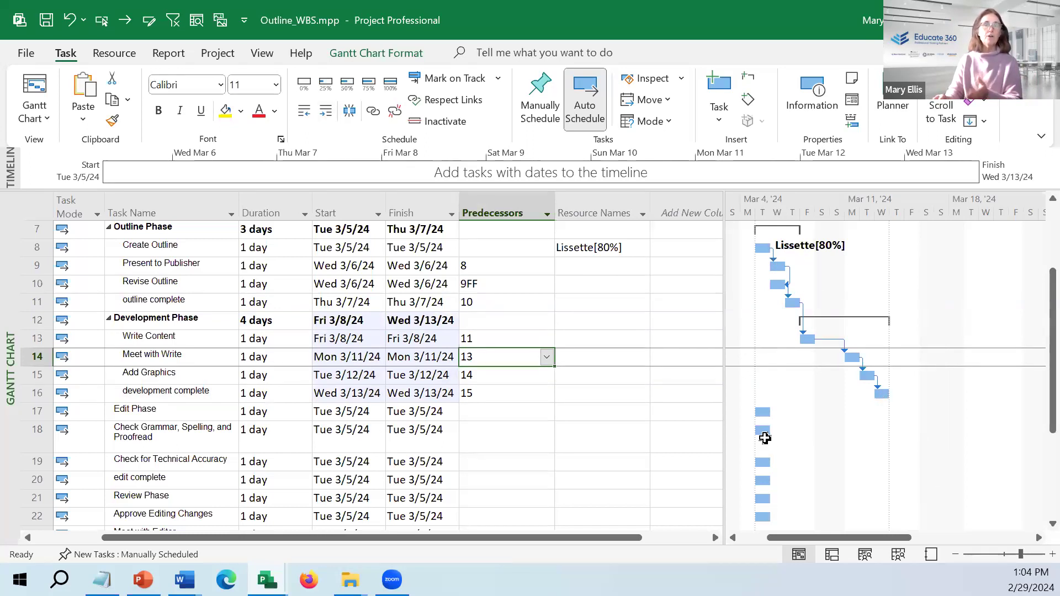
Step: Examine the Start and Finish dates of the linked Outline Phase and Development Phase tasks
scroll(362, 378, down, 1)
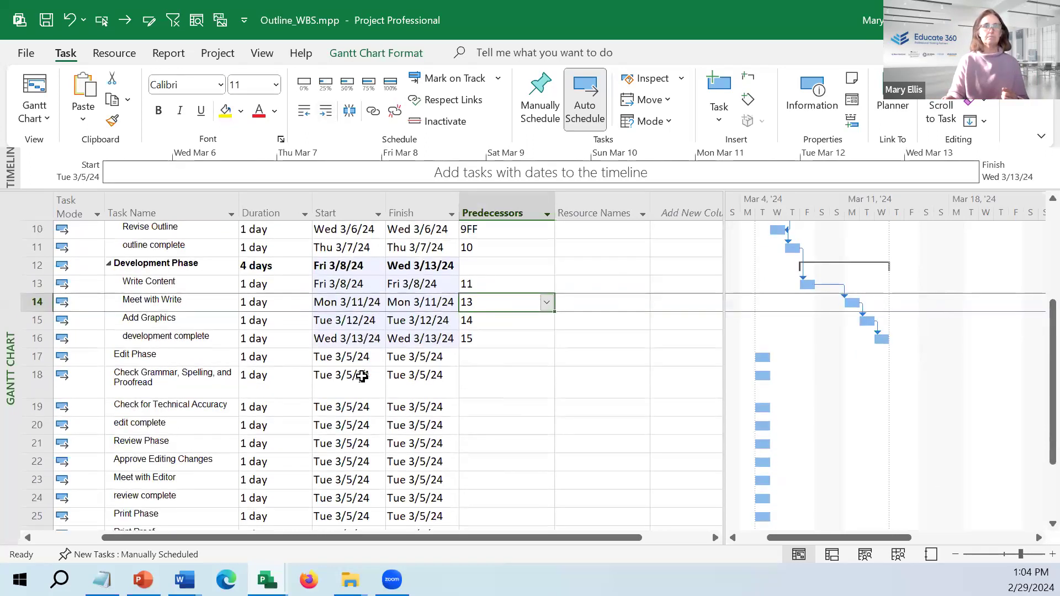
scroll(403, 355, up, 1)
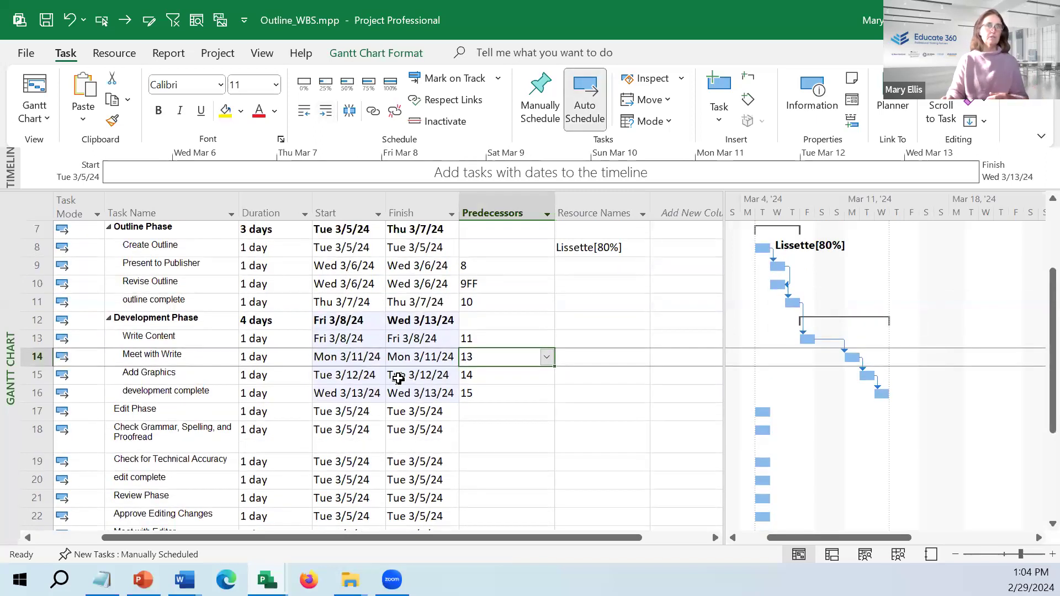
drag(338, 212, 404, 201)
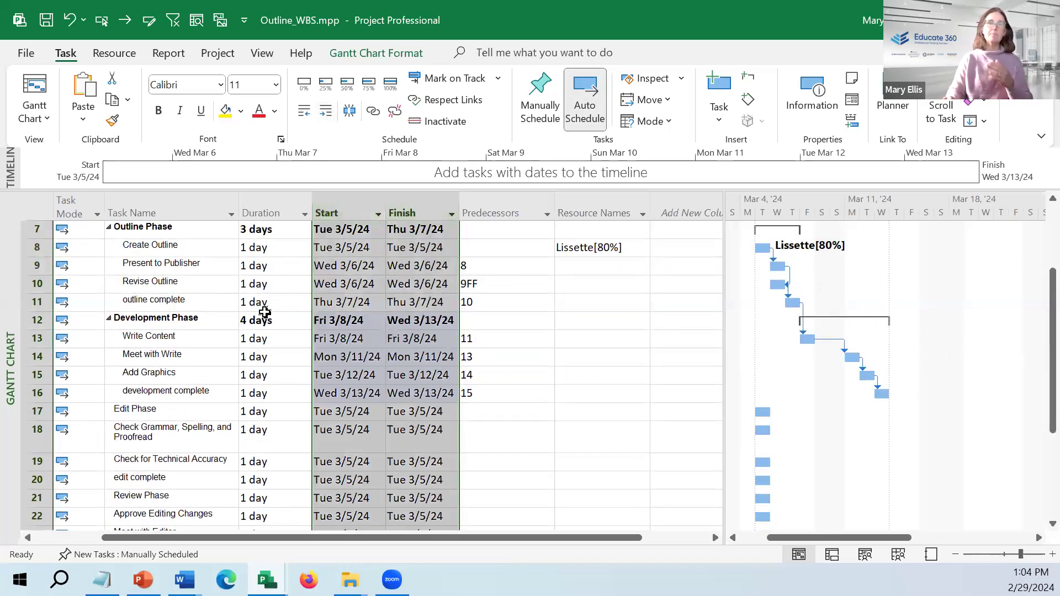
click(214, 355)
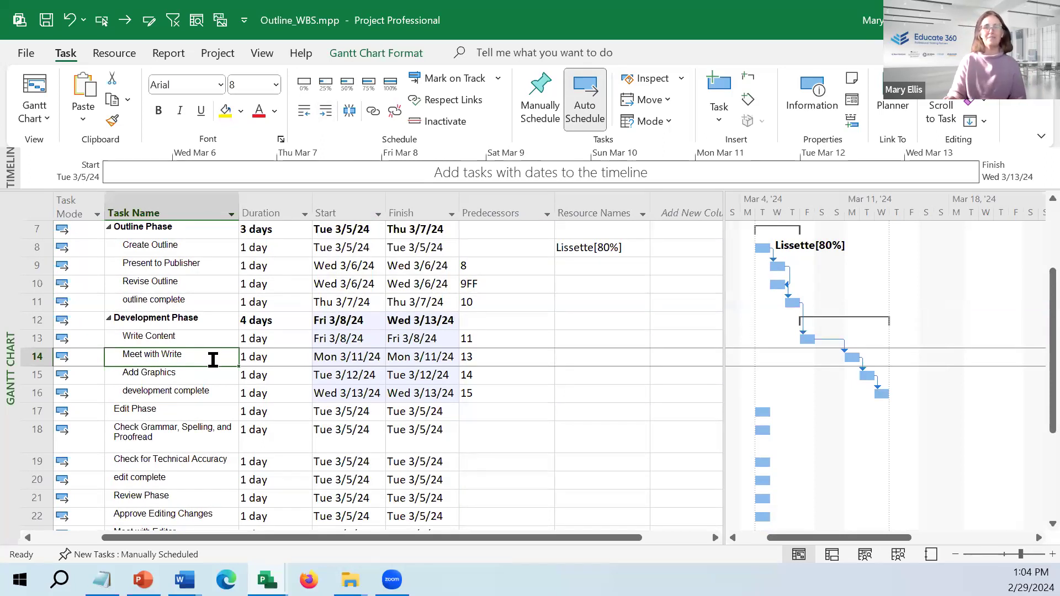
scroll(212, 359, down, 1)
scroll(225, 359, up, 3)
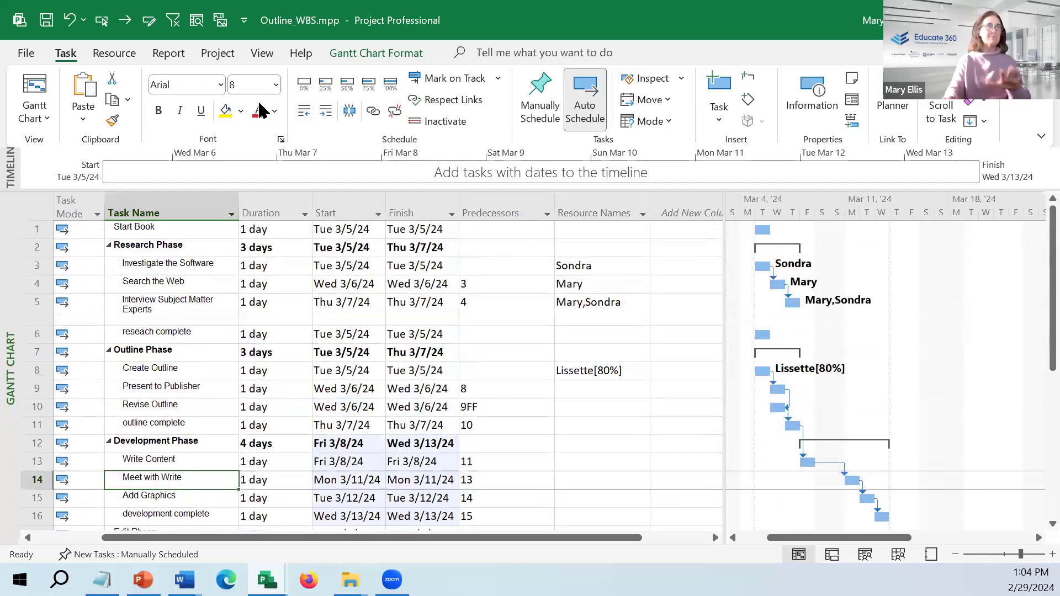
Step: Review the Project Information settings and the Standard calendar's working times, closing both without changes
click(207, 55)
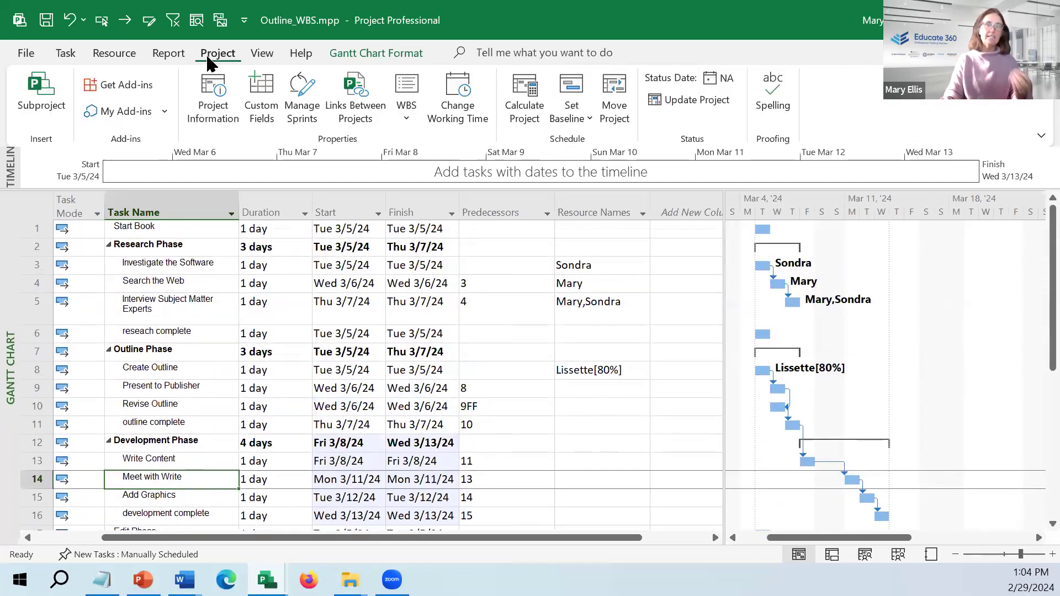
click(215, 117)
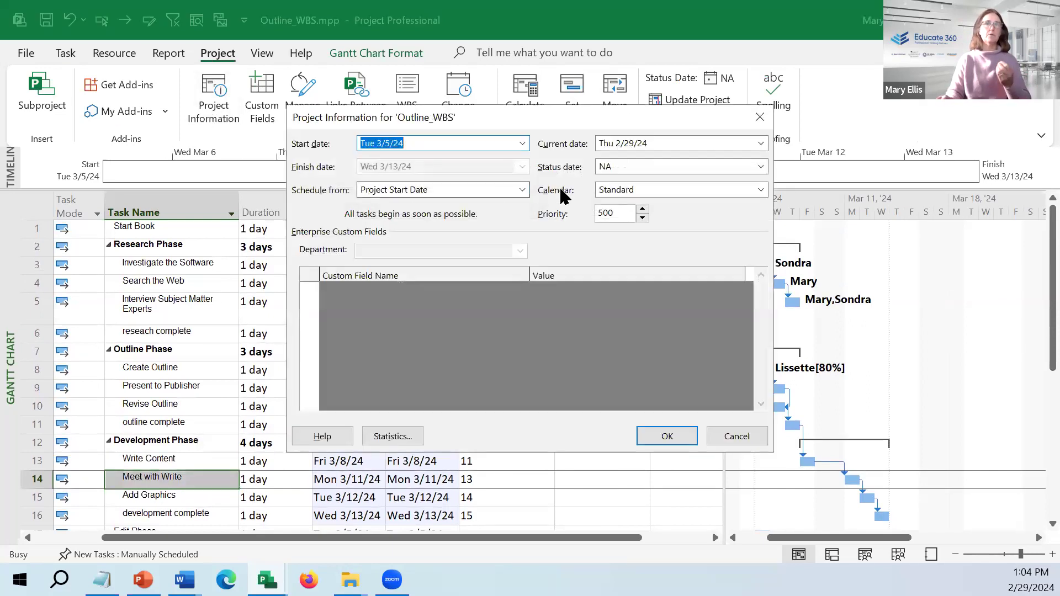
click(755, 432)
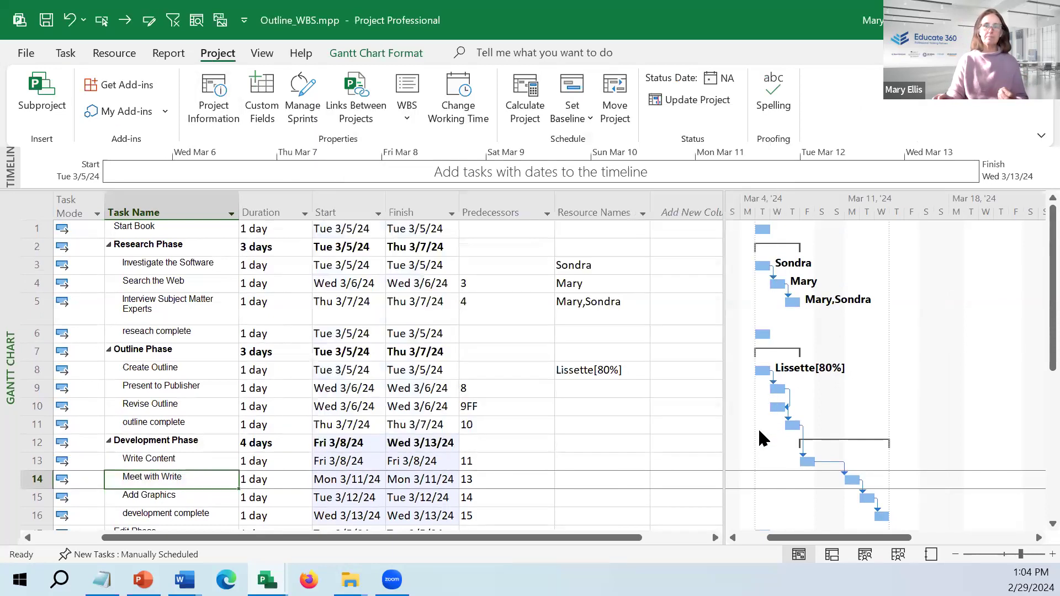
click(464, 117)
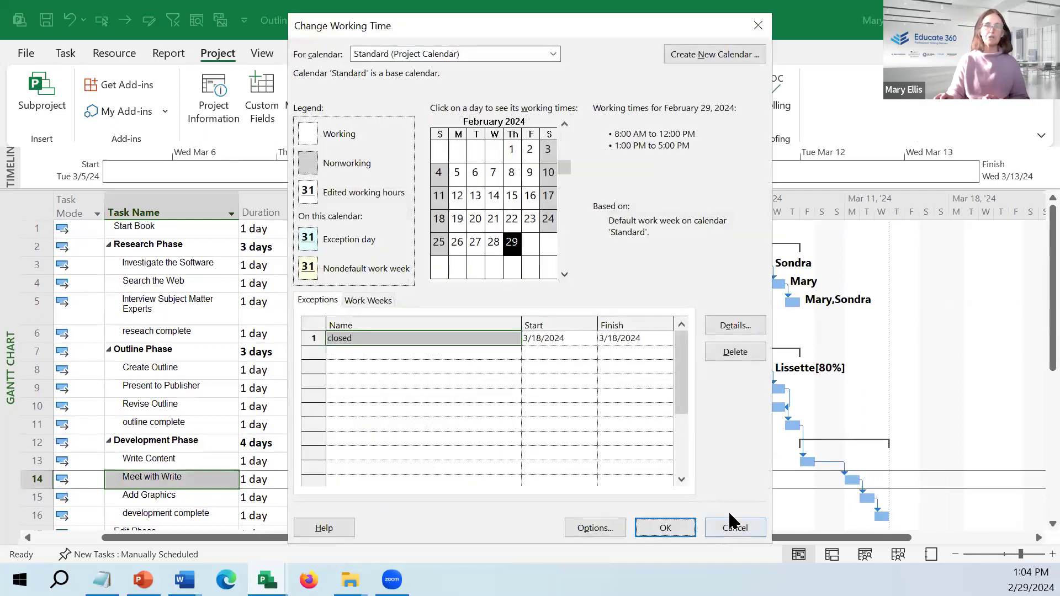
click(726, 517)
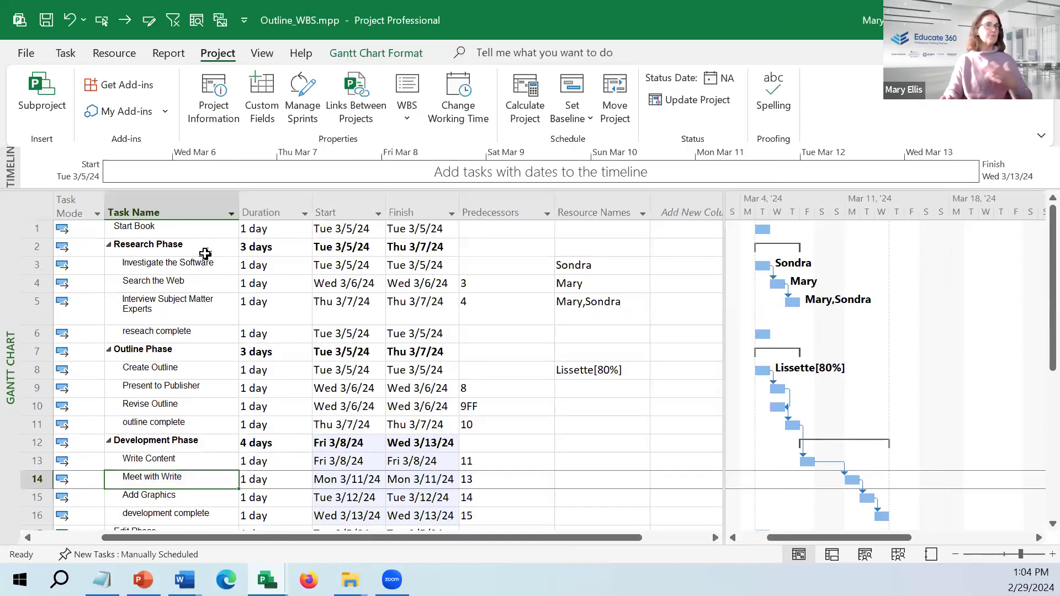
Step: Set the duration of task 3, Investigate the Software, to 12 days and check its finish date
click(256, 212)
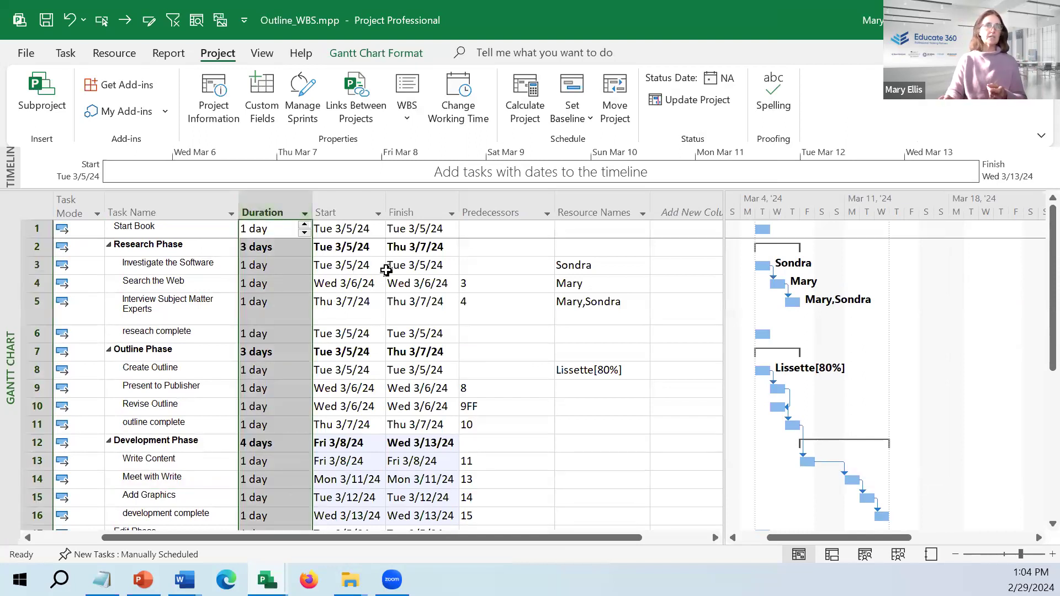
click(257, 267)
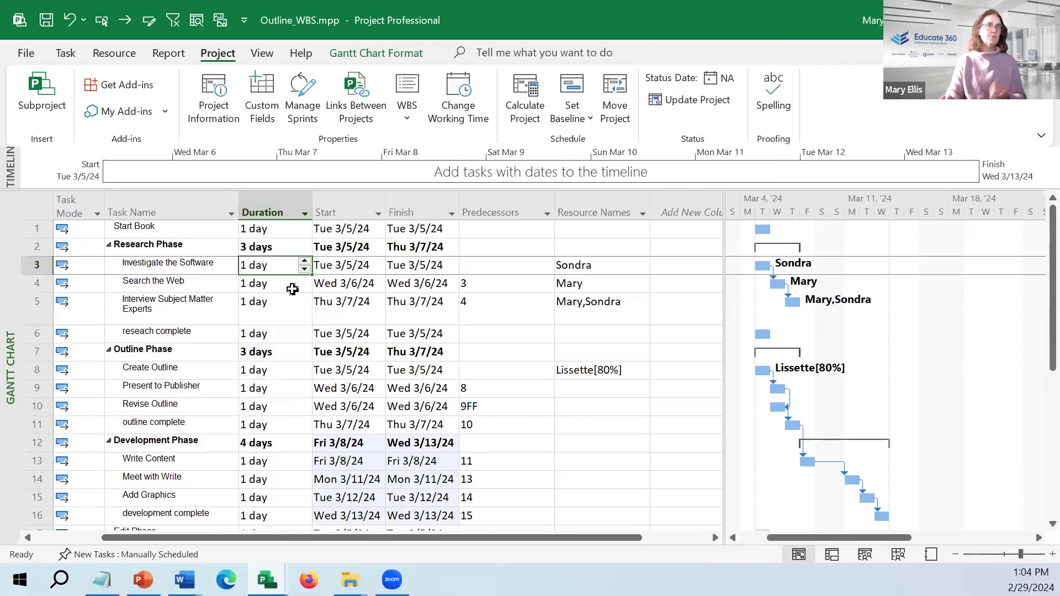
text(12)
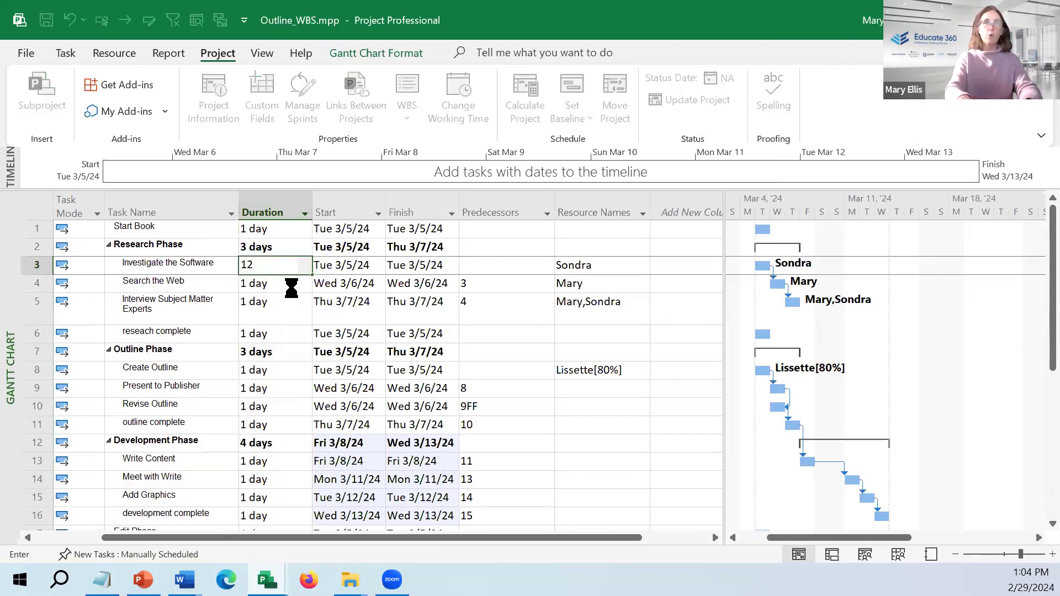
key(Return)
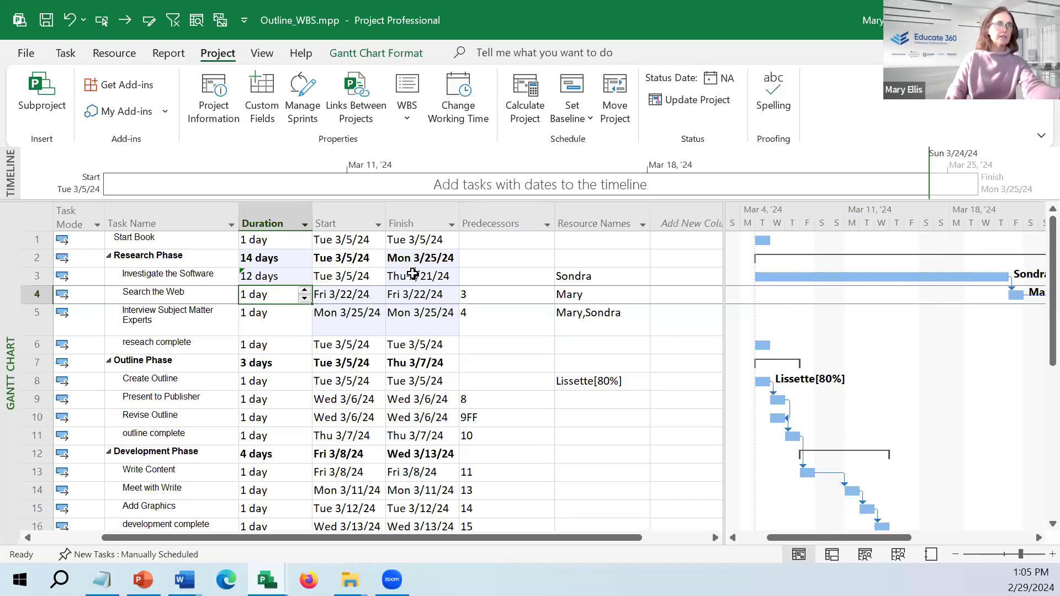
click(413, 274)
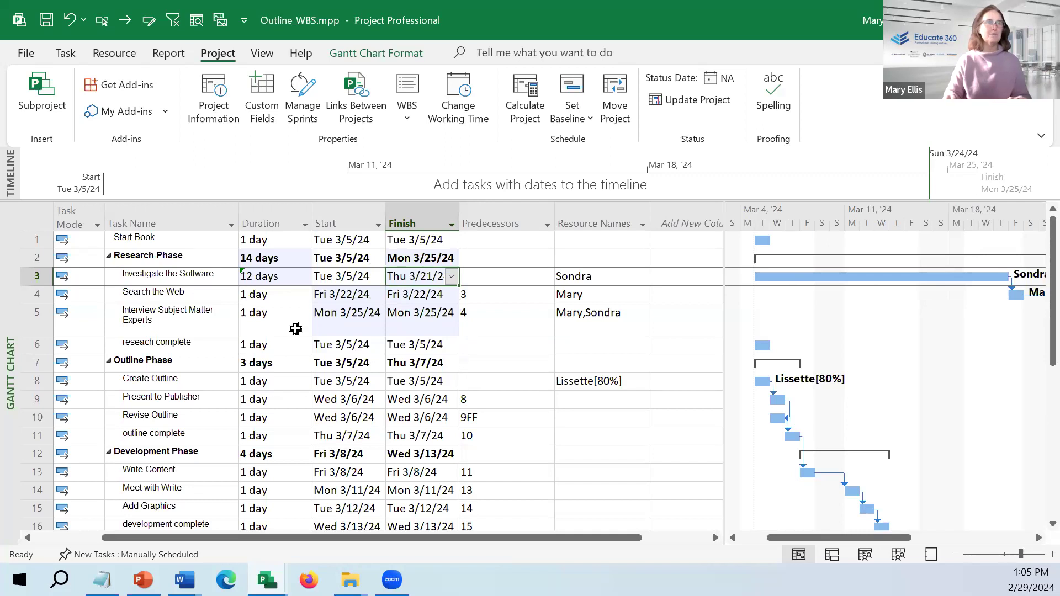
click(298, 279)
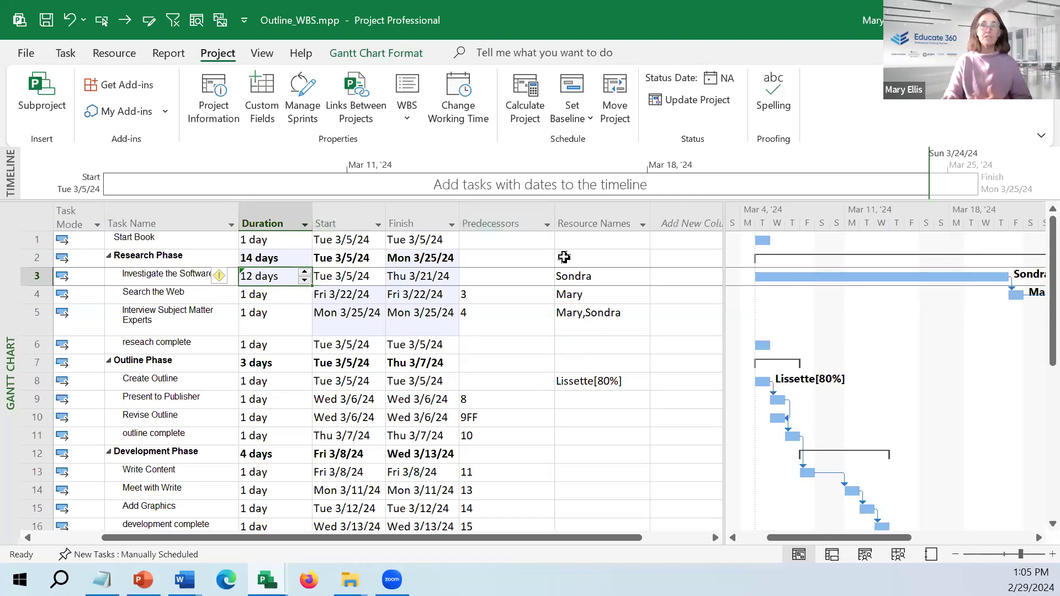
Step: Highlight critical tasks in the Gantt chart and widen the chart area so it begins beside the Start column
click(263, 55)
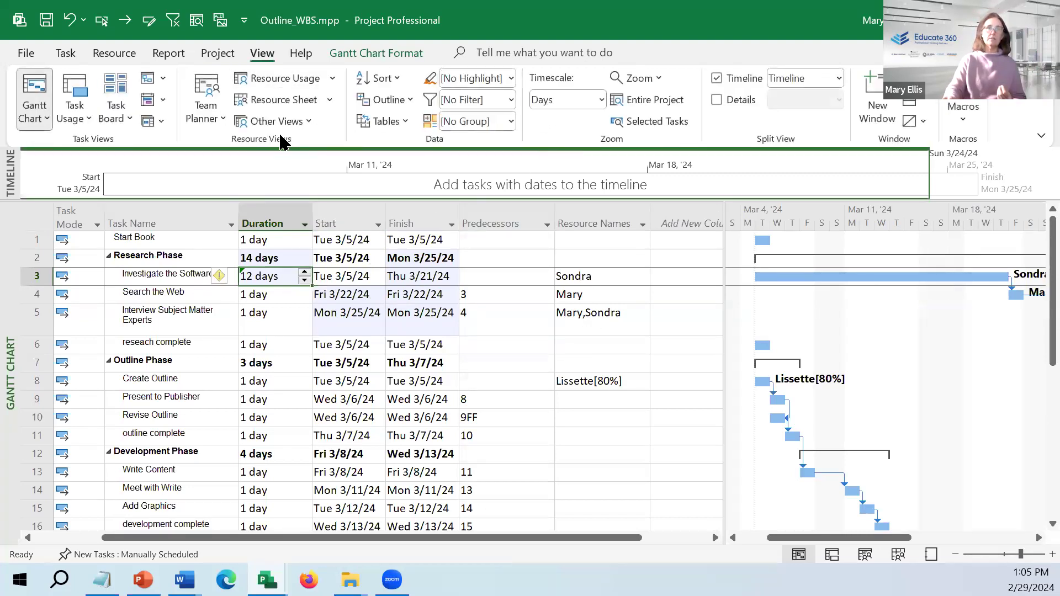
click(400, 48)
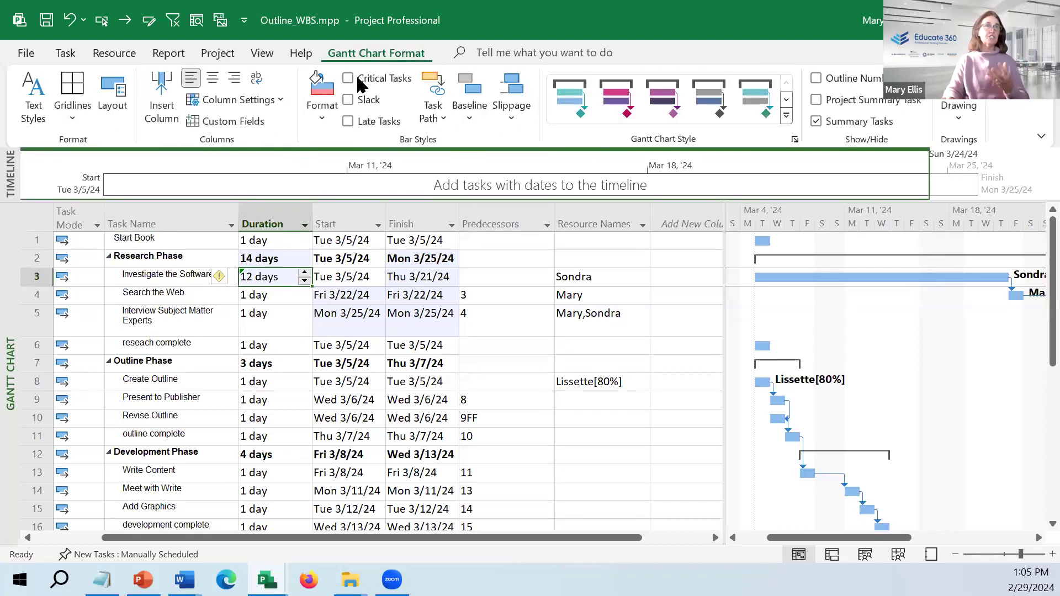
click(348, 79)
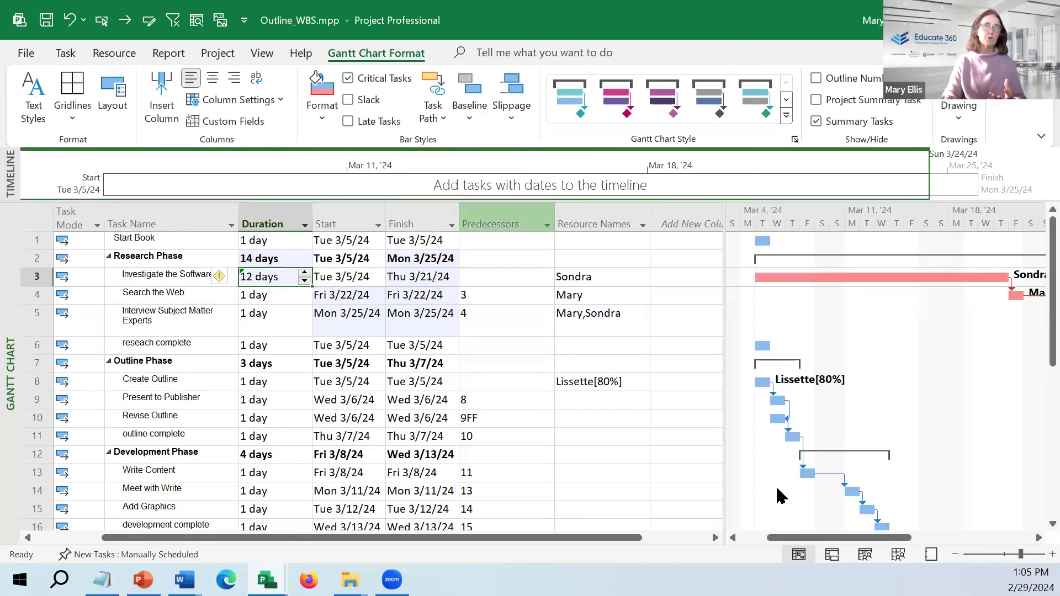
drag(725, 456, 395, 457)
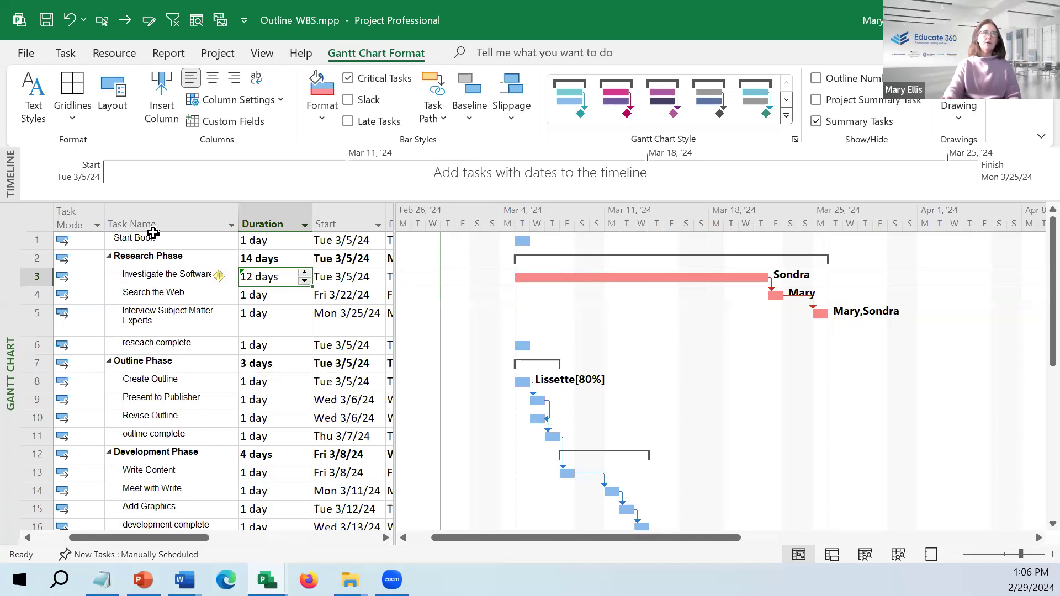
Step: Look through the list of available tables and keep the Entry table
click(277, 47)
click(382, 124)
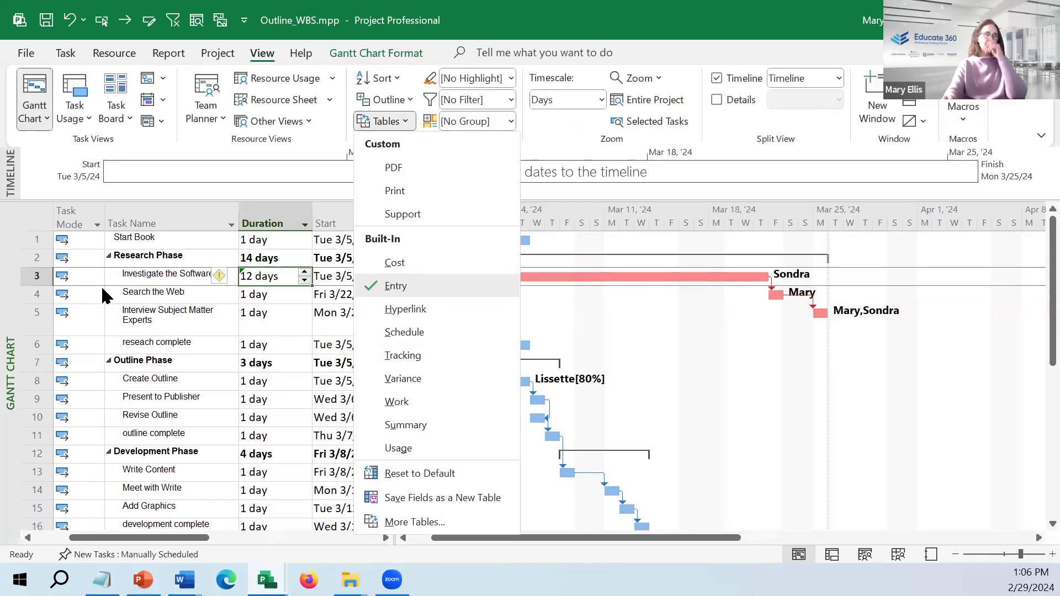
click(92, 213)
click(82, 218)
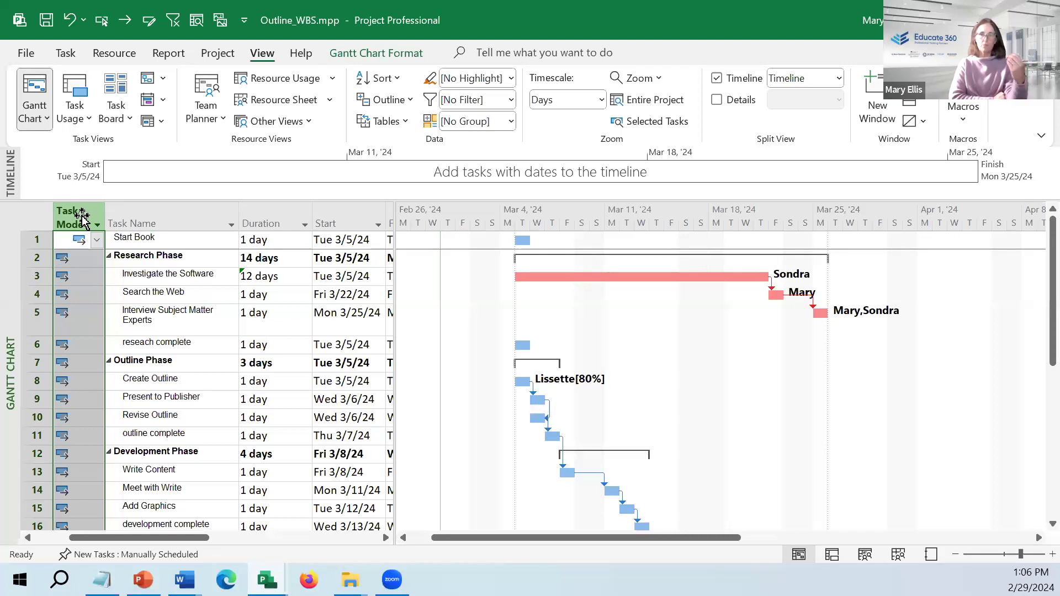
right_click(131, 219)
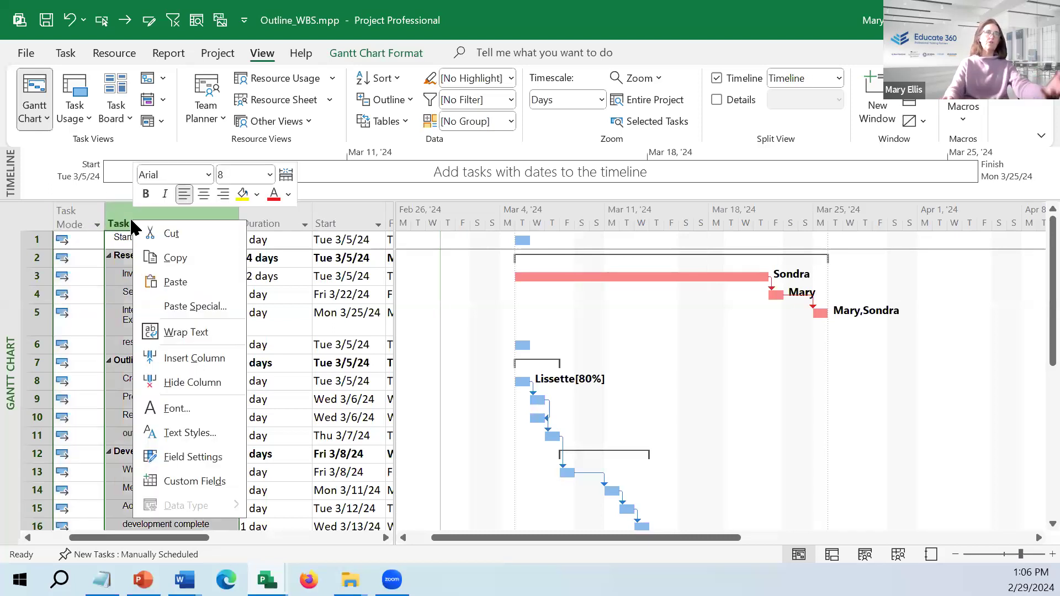
click(176, 356)
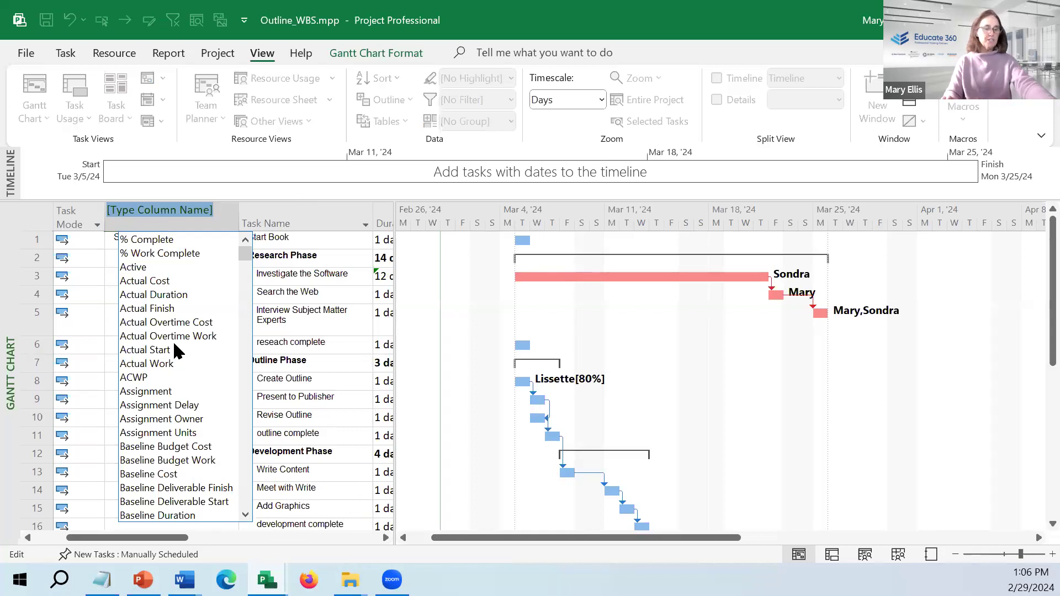
key(Escape)
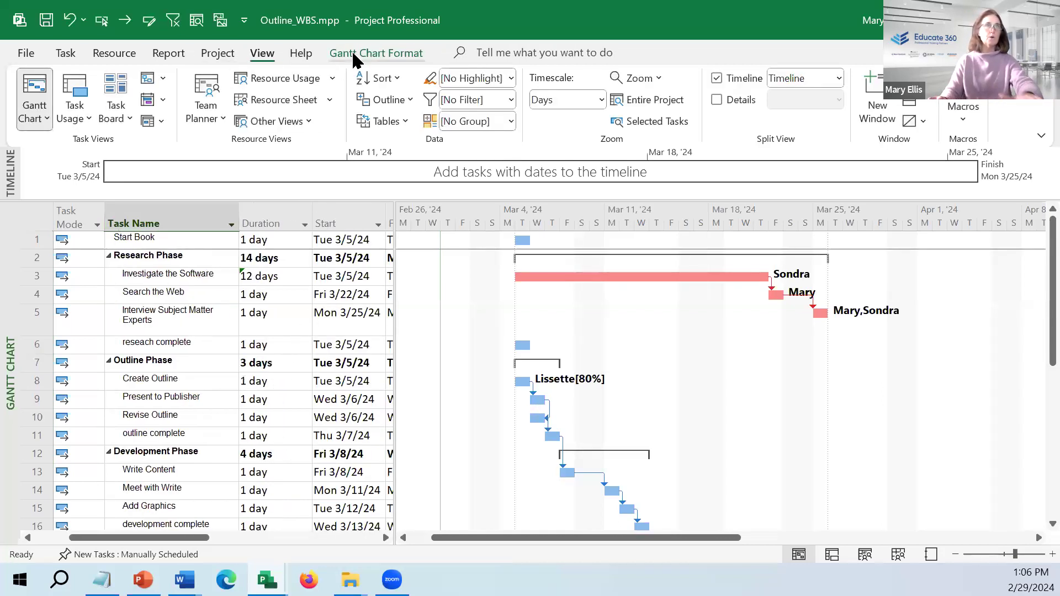
Step: Rename the task custom text field Text1 to Doc Revision
click(356, 53)
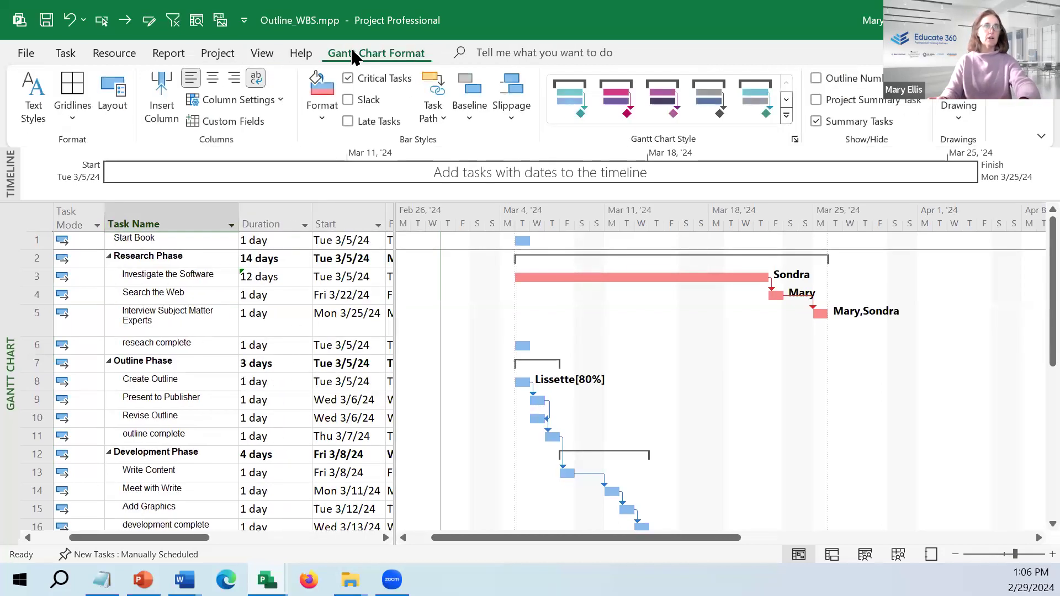
click(218, 123)
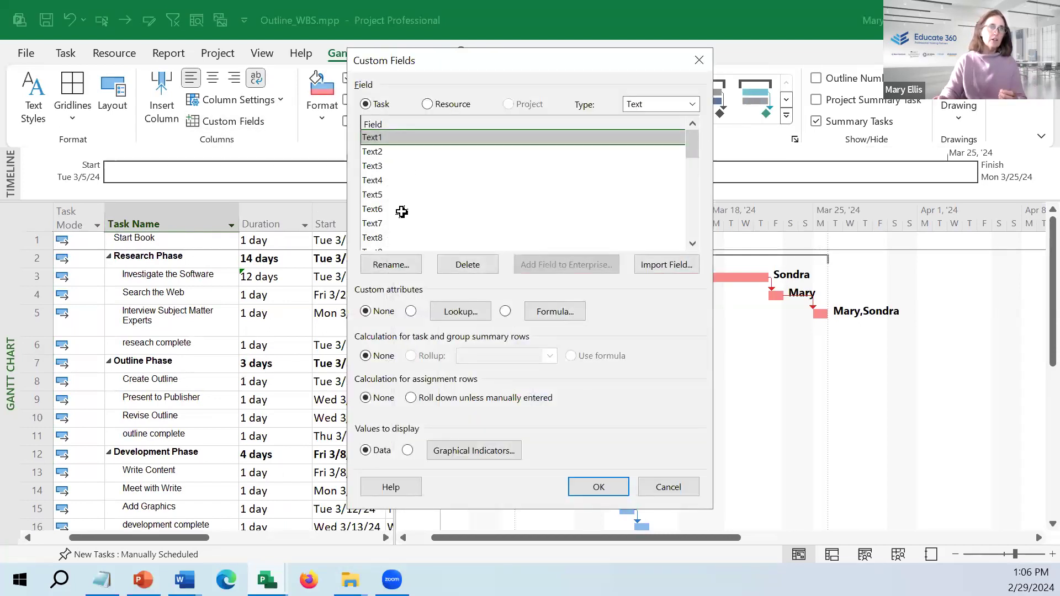
mouse_move(692, 145)
mouse_down()
mouse_move(698, 237)
mouse_move(694, 132)
mouse_up()
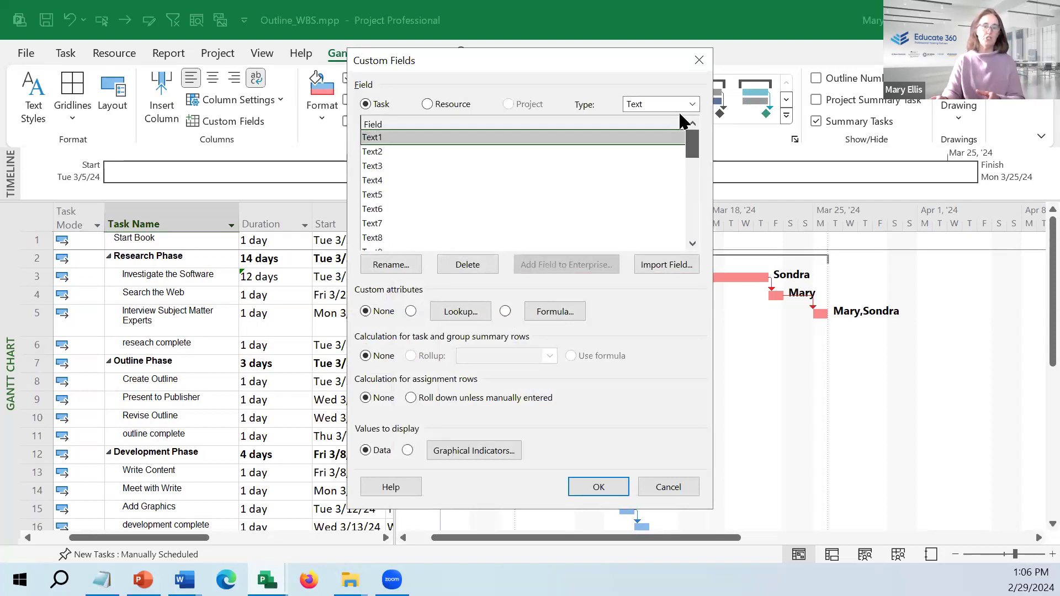
click(390, 266)
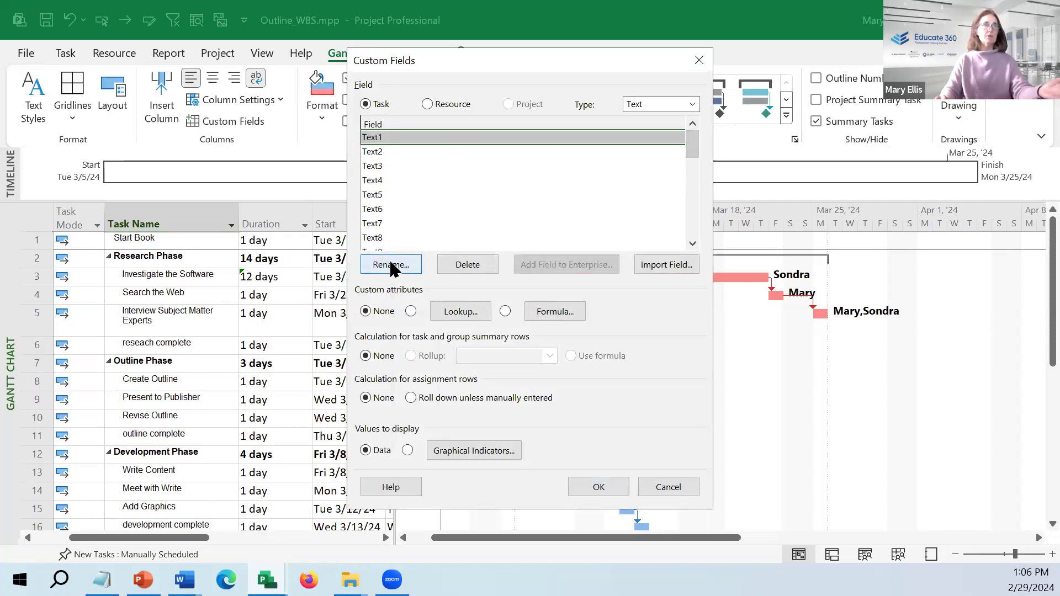
text(Do)
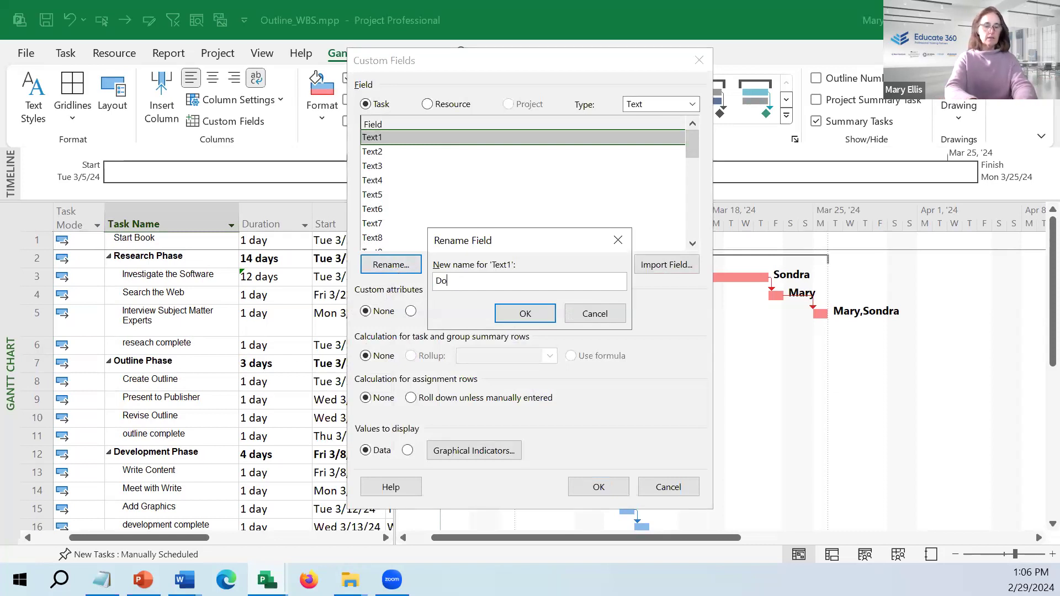
text(c Revision)
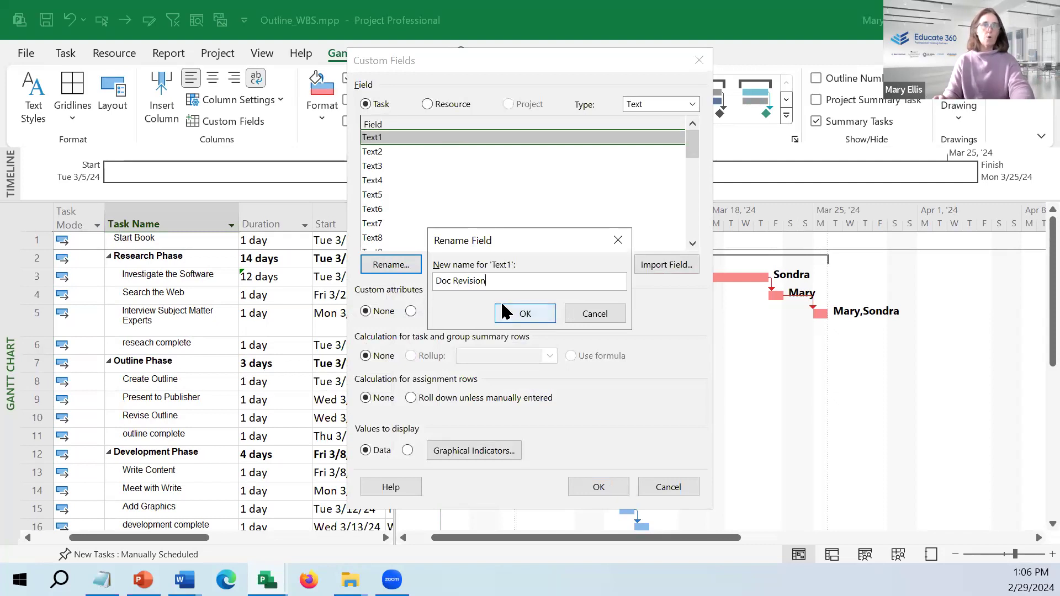
click(503, 311)
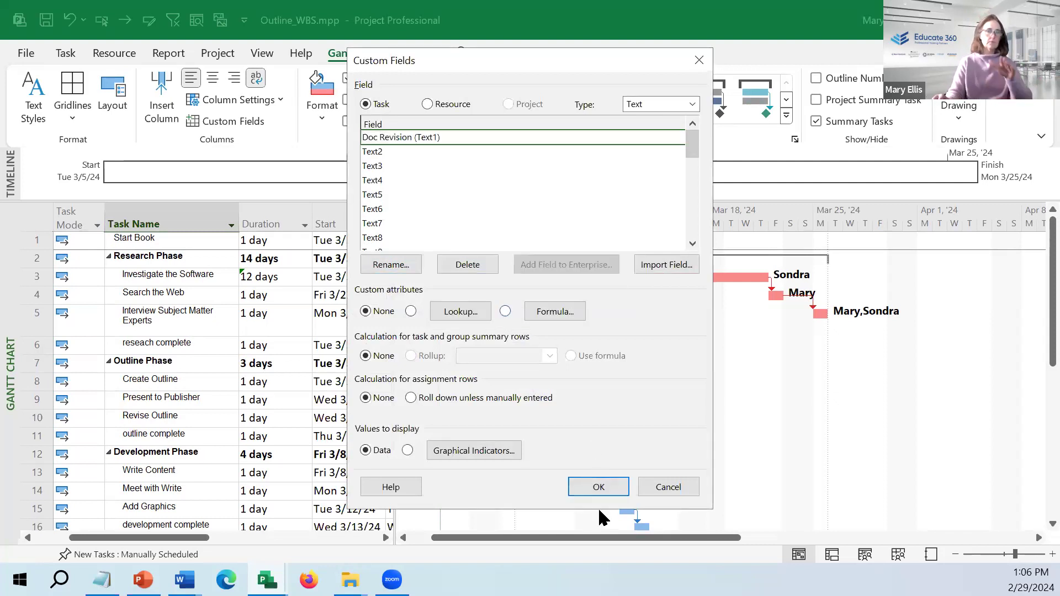
click(591, 486)
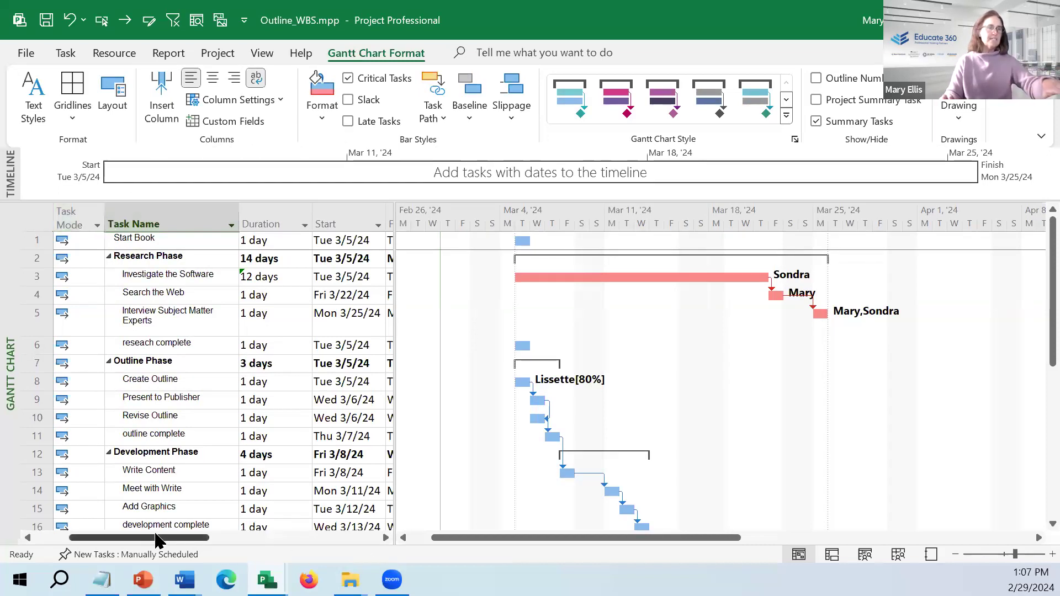
Step: Insert the Doc Revision (Text1) column before the Task Mode column in the Entry table
drag(171, 539, 136, 538)
mouse_move(58, 276)
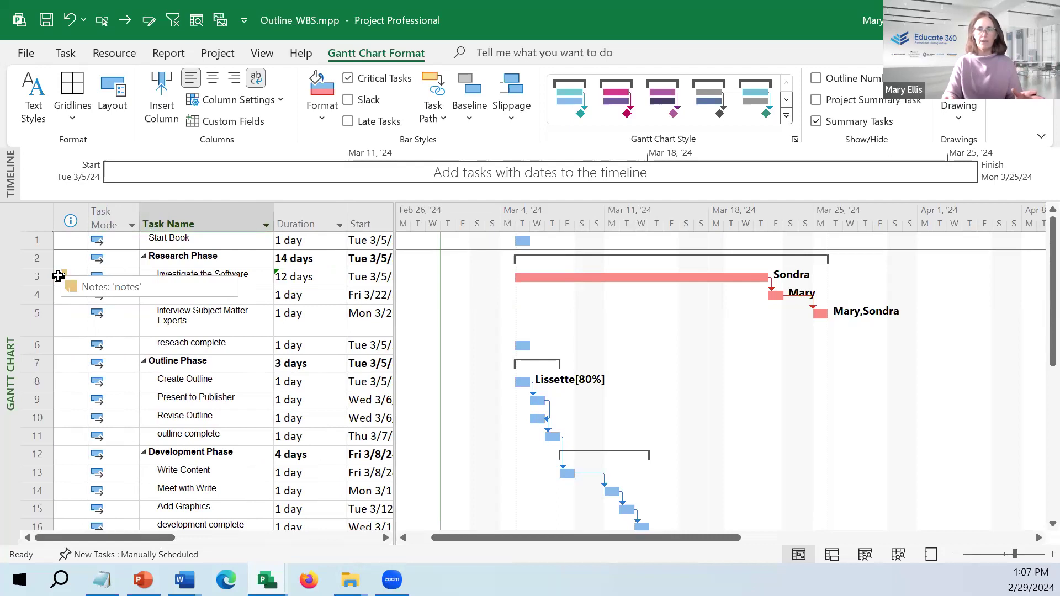
right_click(108, 218)
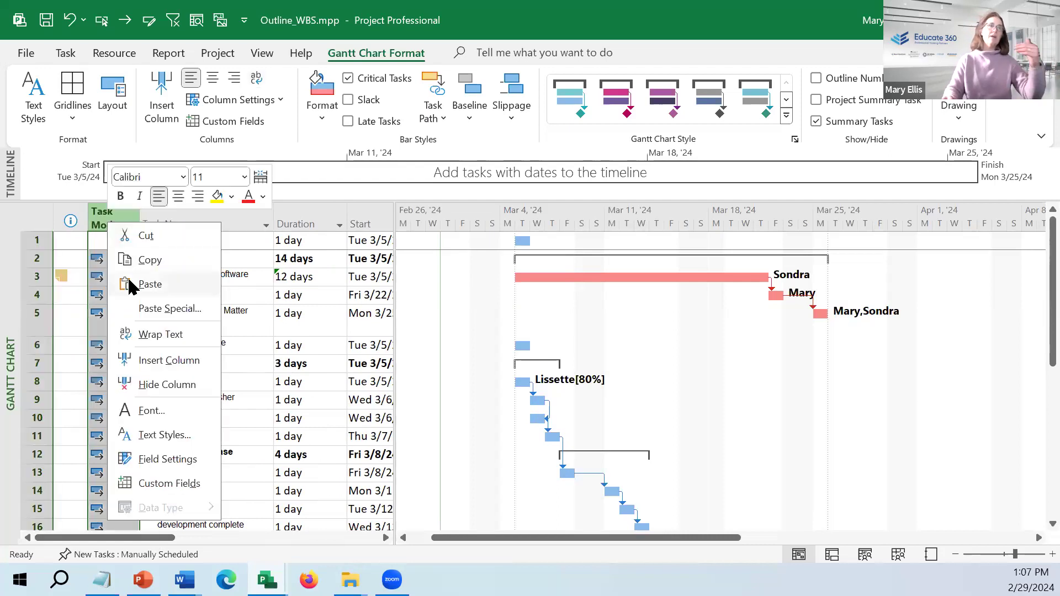
click(141, 353)
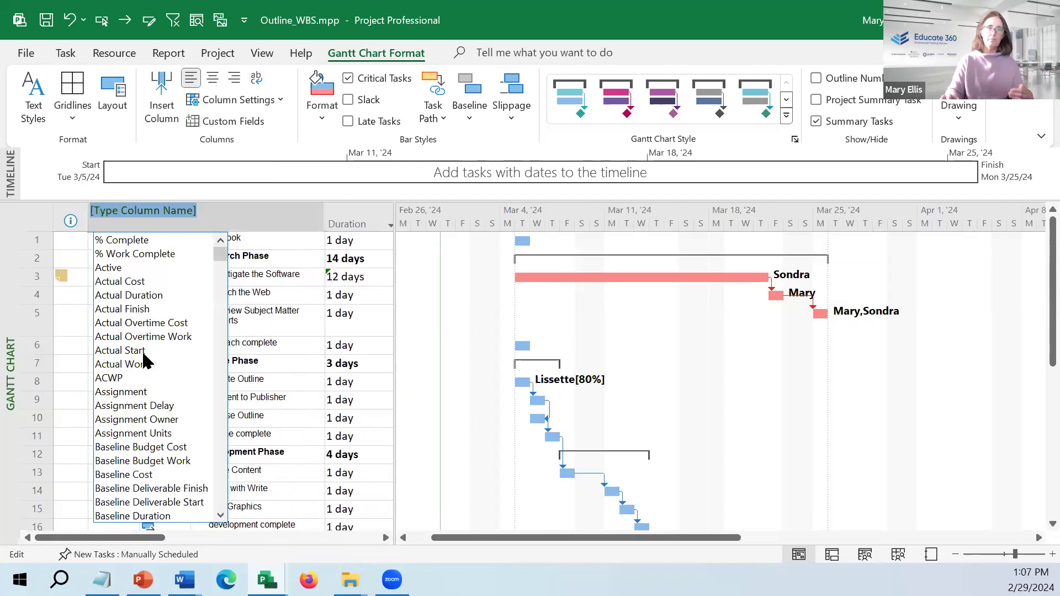
text(re)
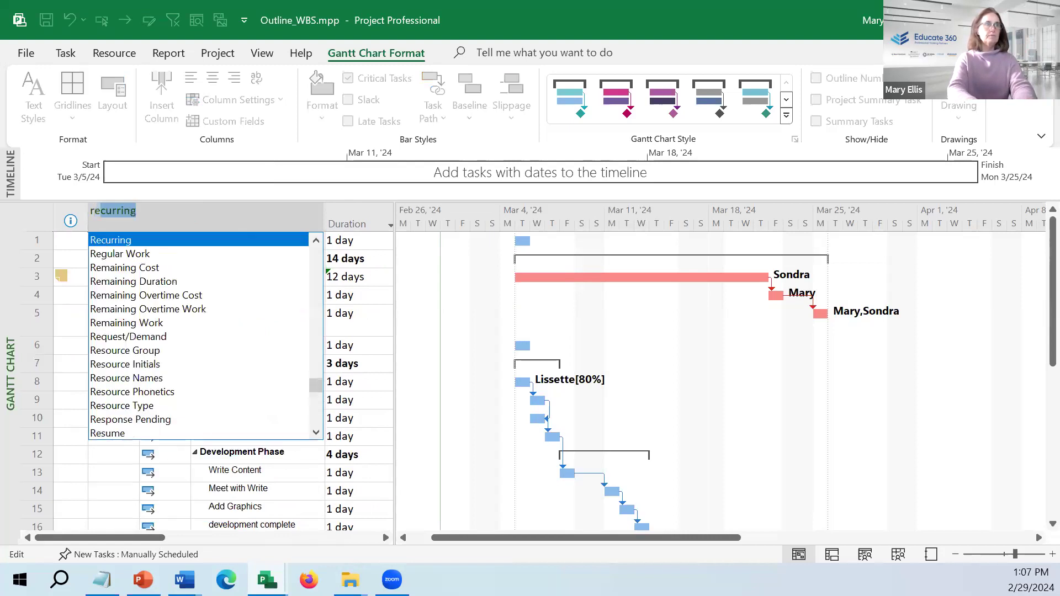
key(BackSpace)
key(BackSpace)
key(BackSpace)
text(doc Revision ( Text1)
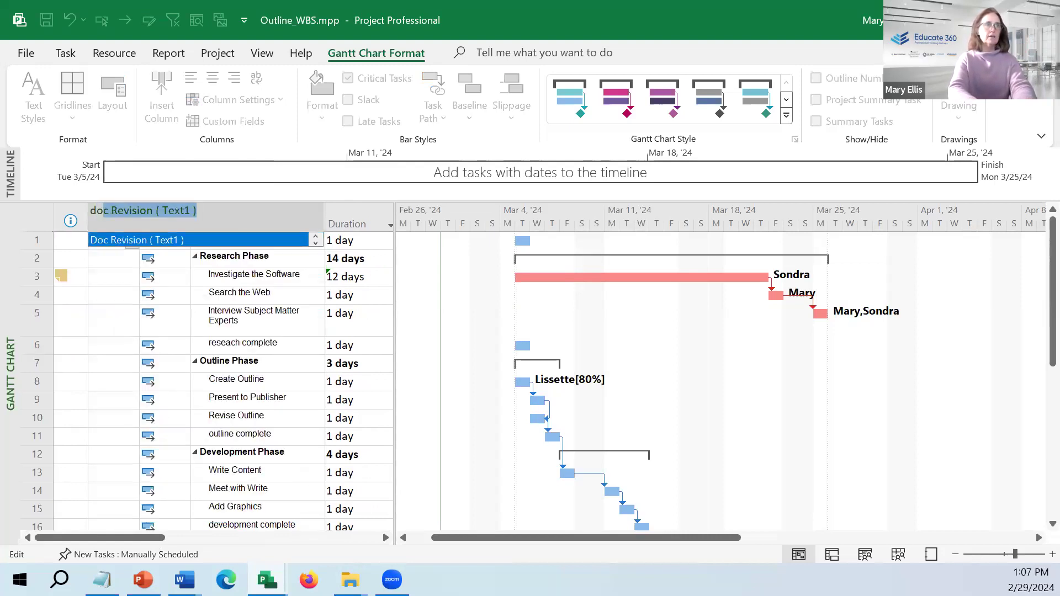
key(Return)
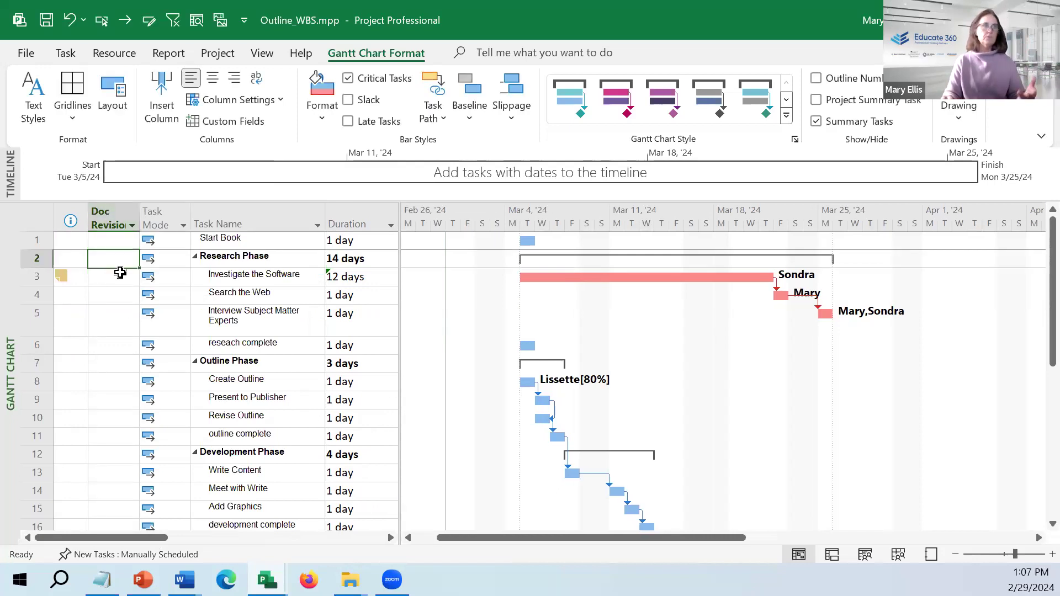
Step: Enter rev2 as the Doc Revision of task 3, Investigate the Software
click(113, 282)
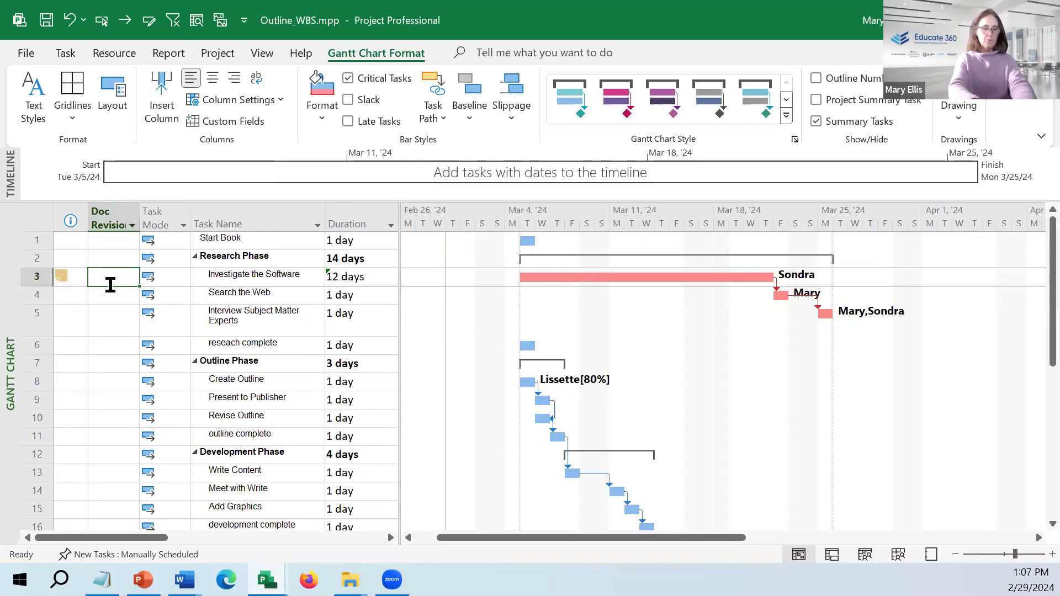
text(rev2)
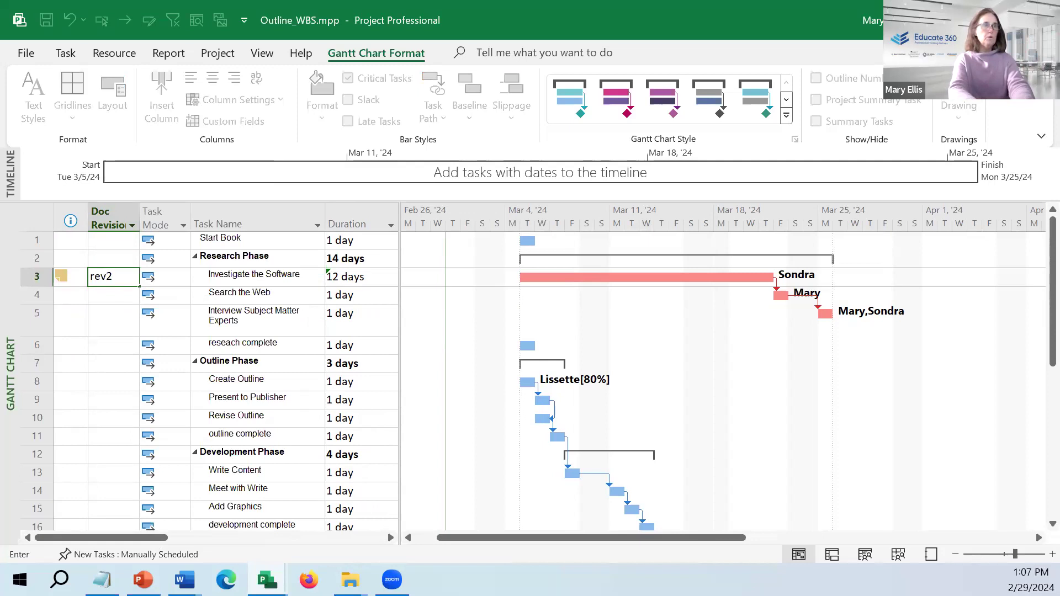
key(Return)
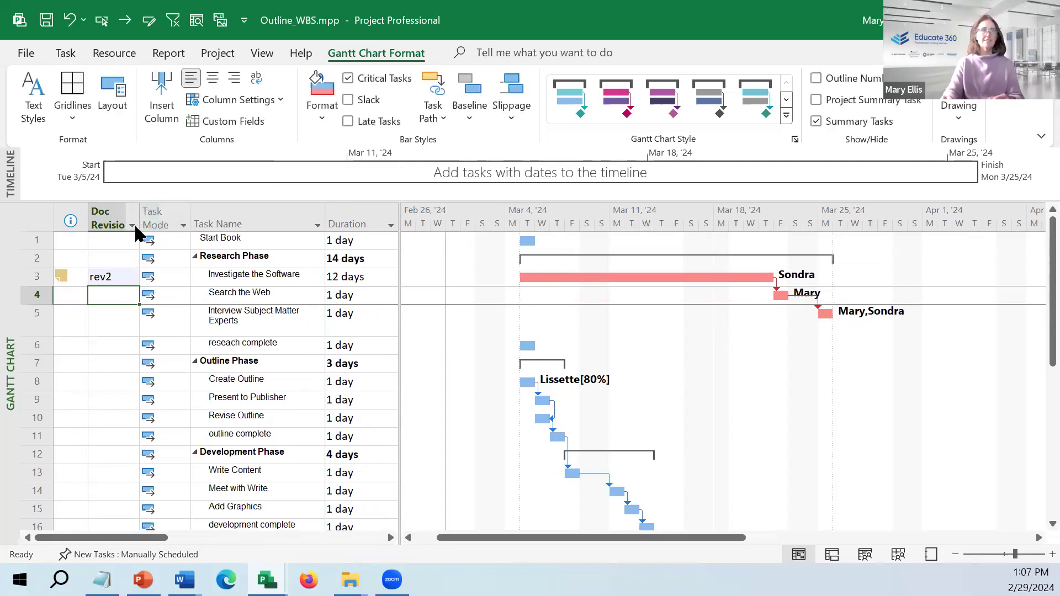
Step: Review the Doc Revision column's sort and filter options and its custom field attributes, leaving both unchanged
click(131, 224)
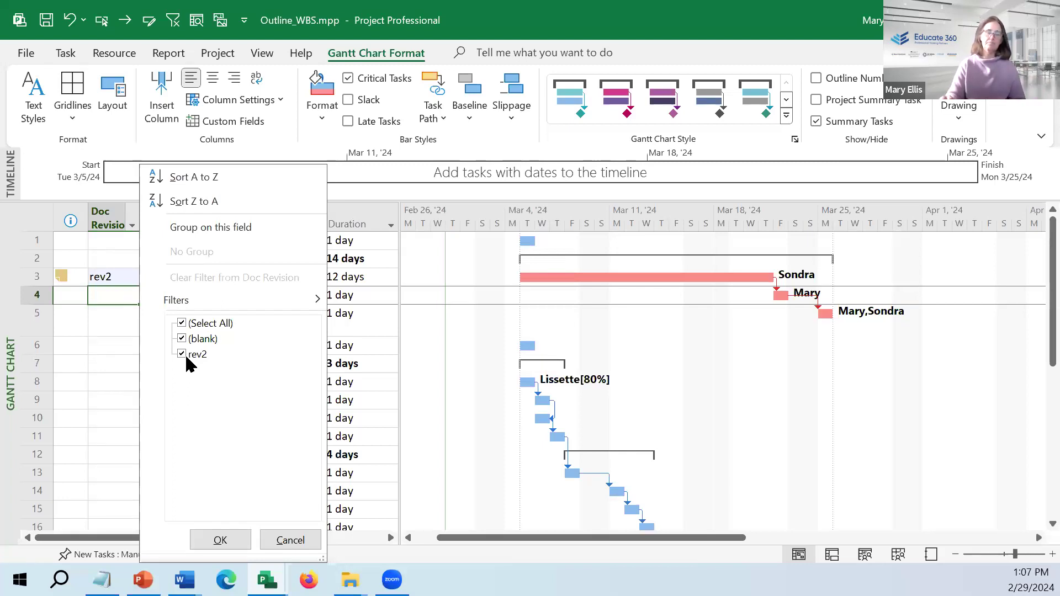
click(280, 539)
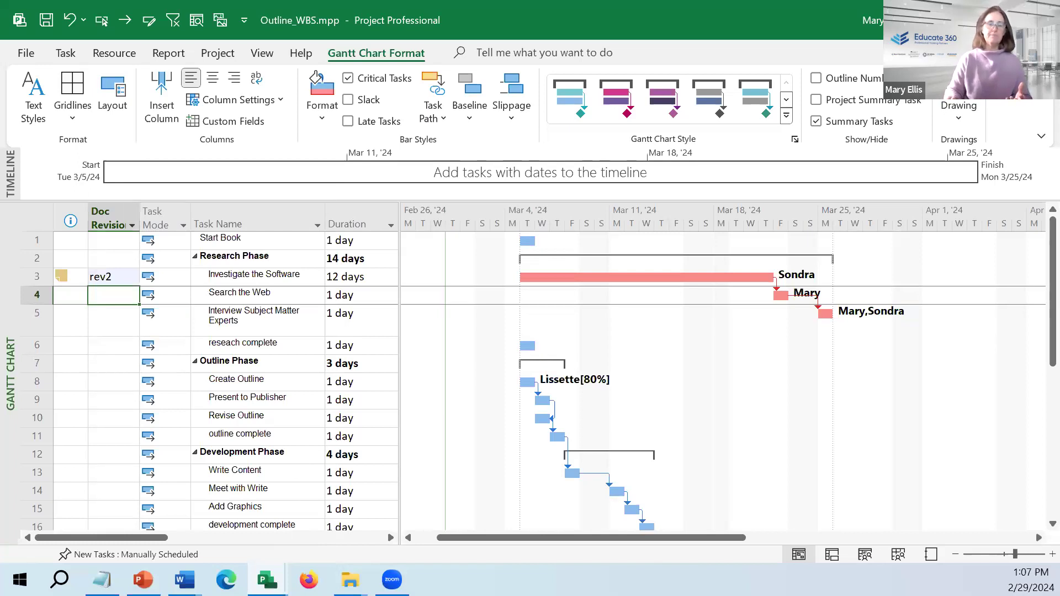
click(227, 117)
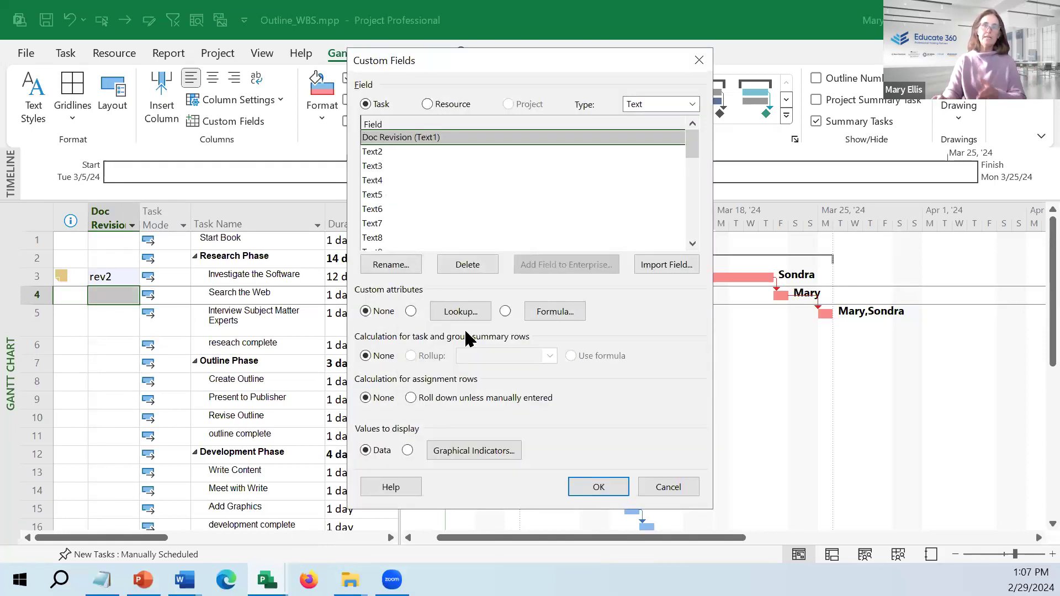
click(666, 485)
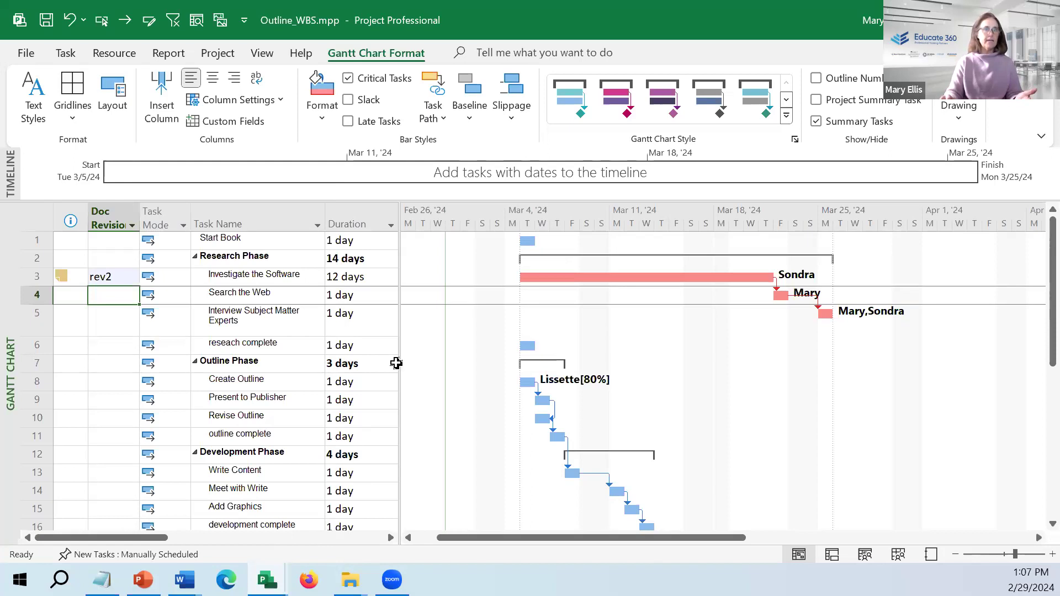
Step: Widen the table area through the Finish column and turn off critical task highlighting in the Gantt chart
drag(397, 359, 533, 348)
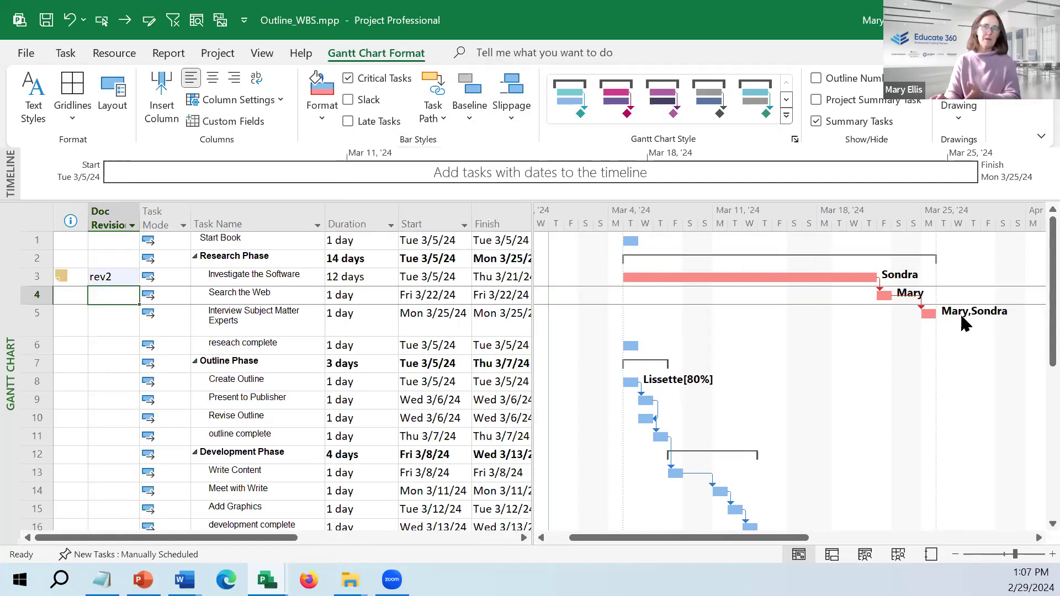
click(349, 77)
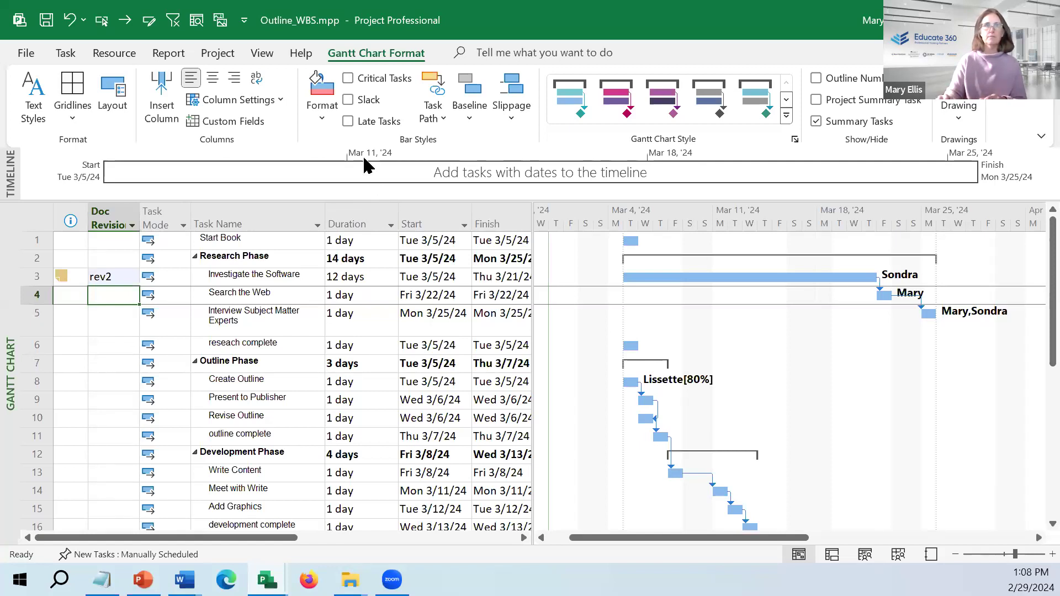
Step: Apply the Cost table to the Gantt Chart view to examine the task costs
click(264, 54)
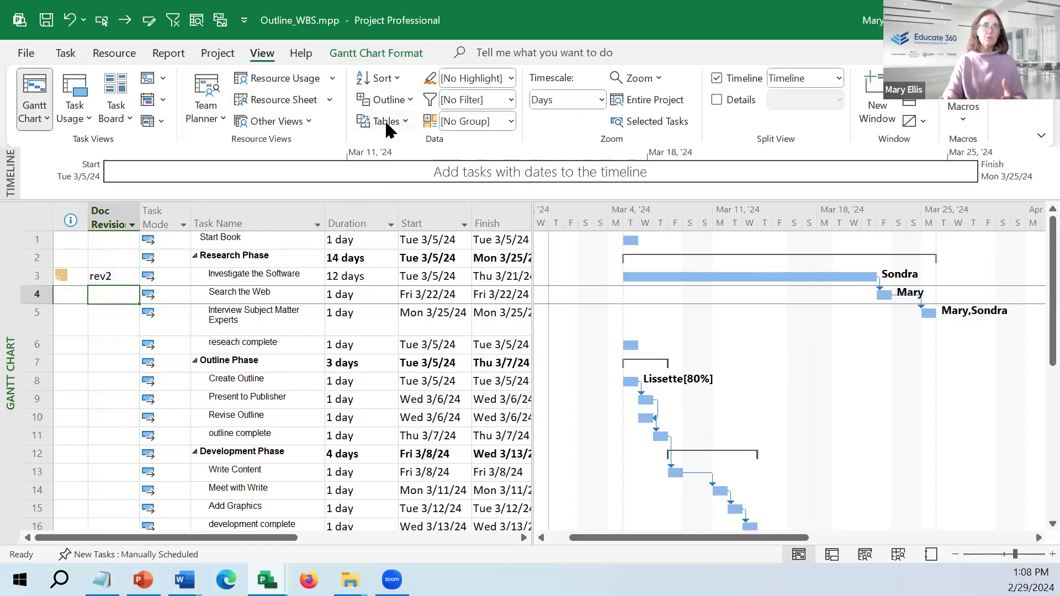
click(385, 121)
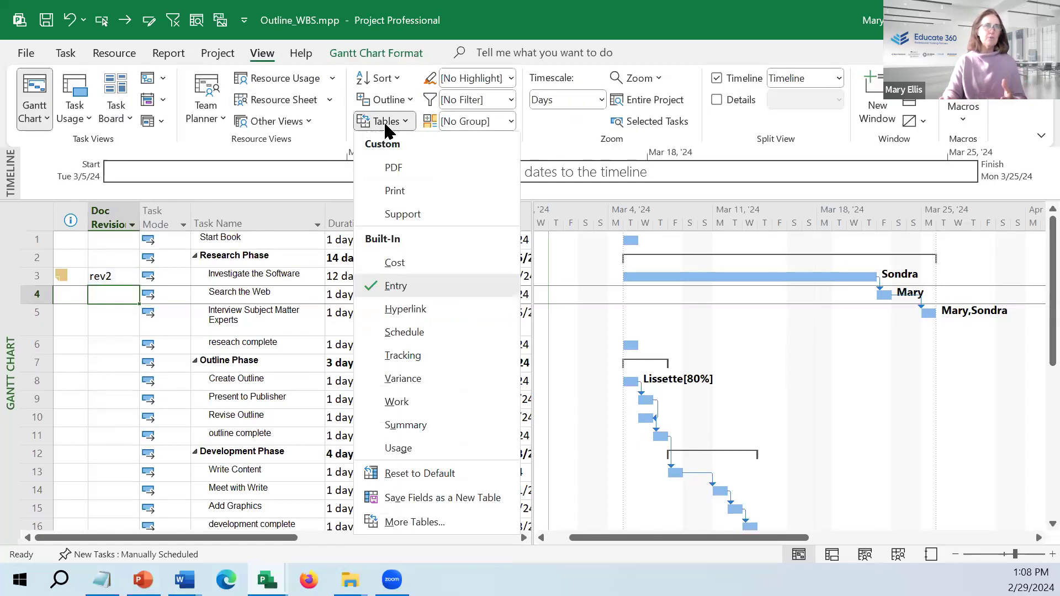
click(404, 263)
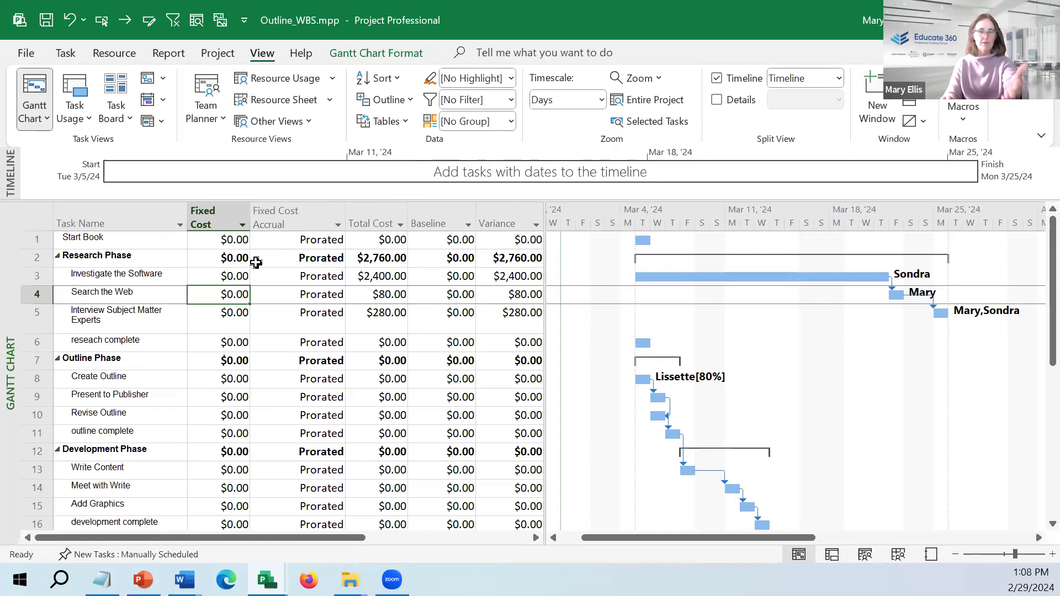
Step: Show the project summary task and select its total cost
click(352, 49)
click(818, 100)
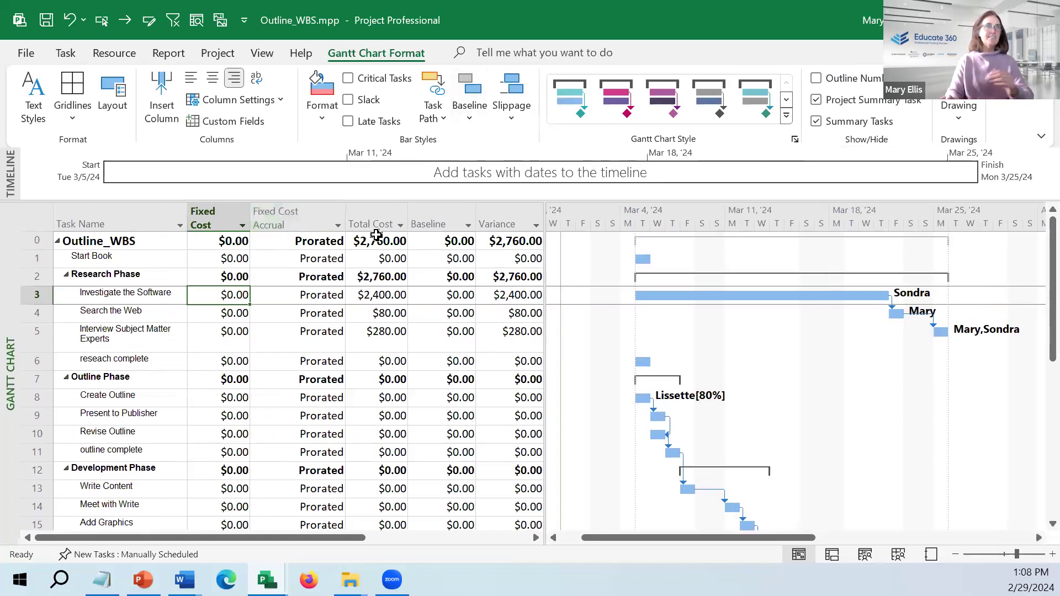
click(375, 239)
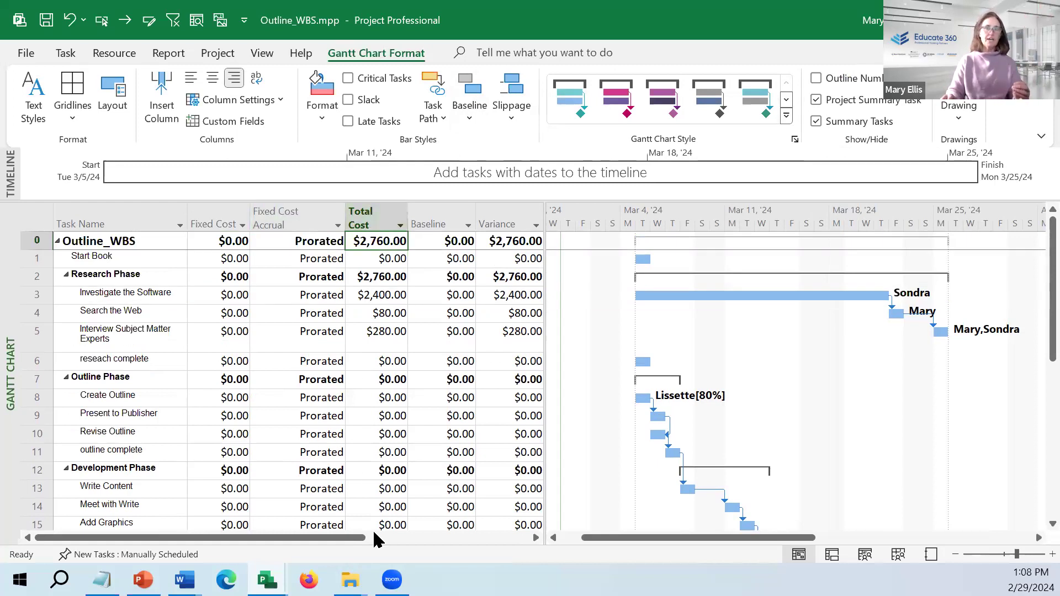
Step: Return to the Entry table, check the project summary task's duration and select its whole row
click(262, 56)
click(386, 122)
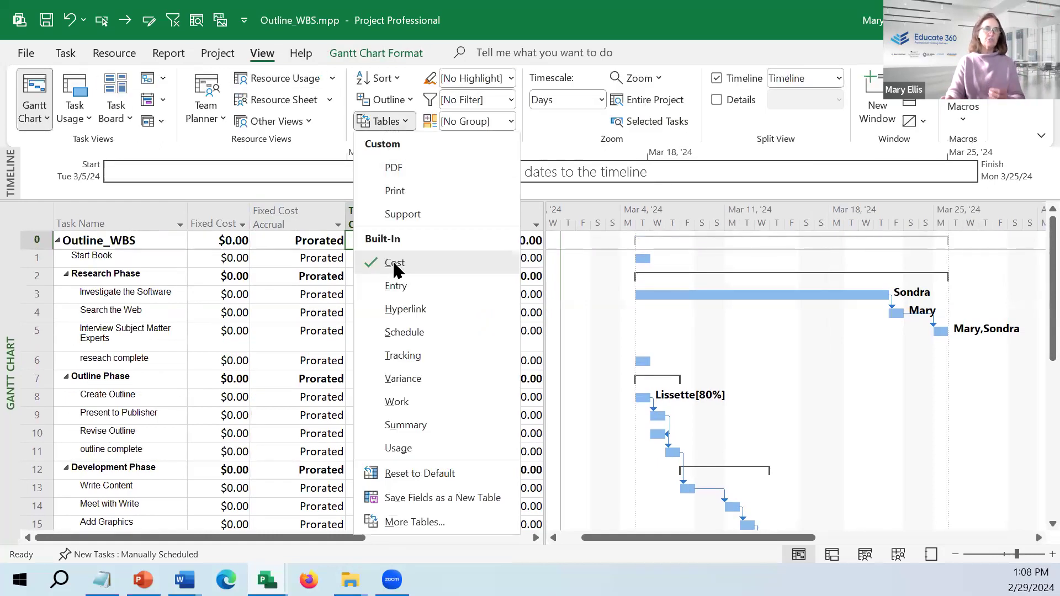
click(395, 286)
click(376, 238)
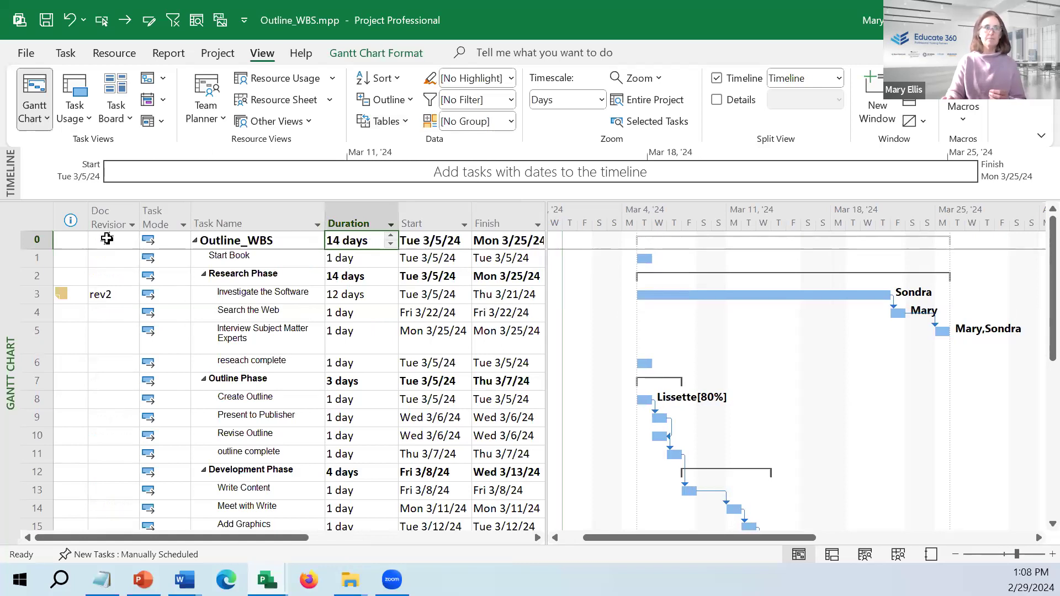
click(34, 239)
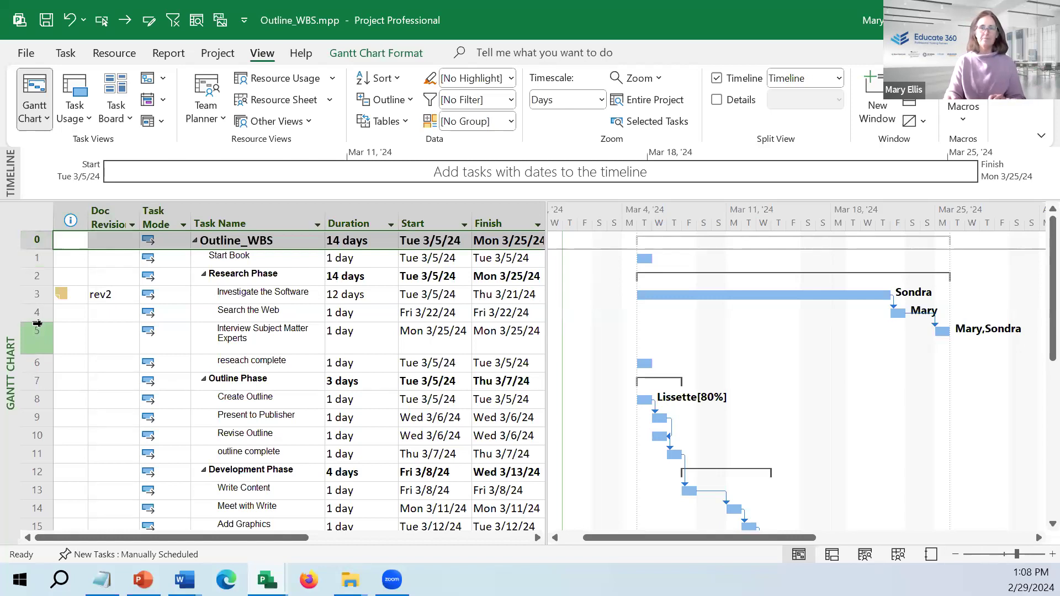
click(357, 55)
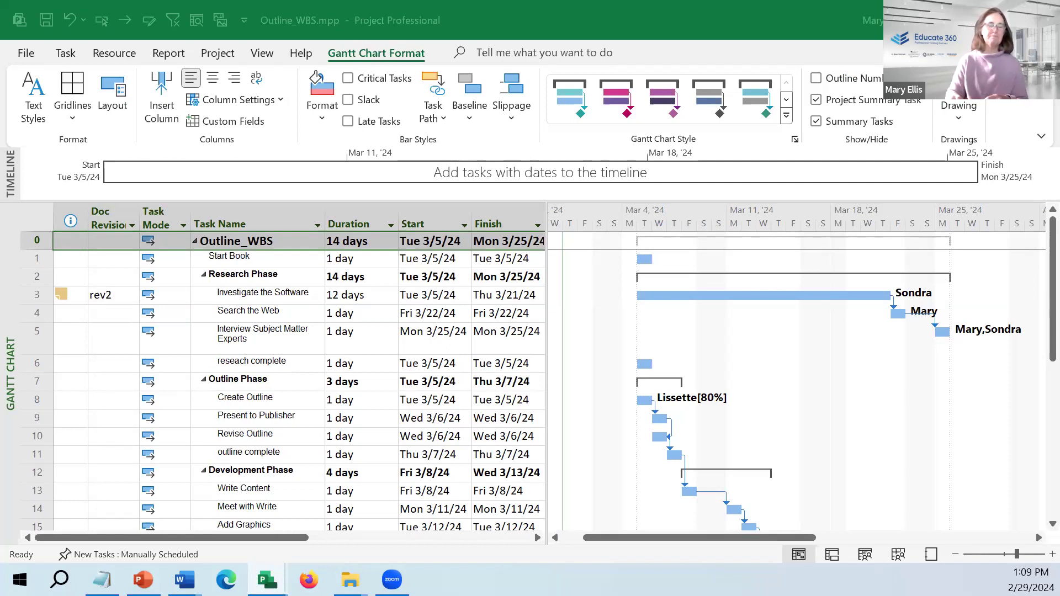
click(253, 57)
click(258, 53)
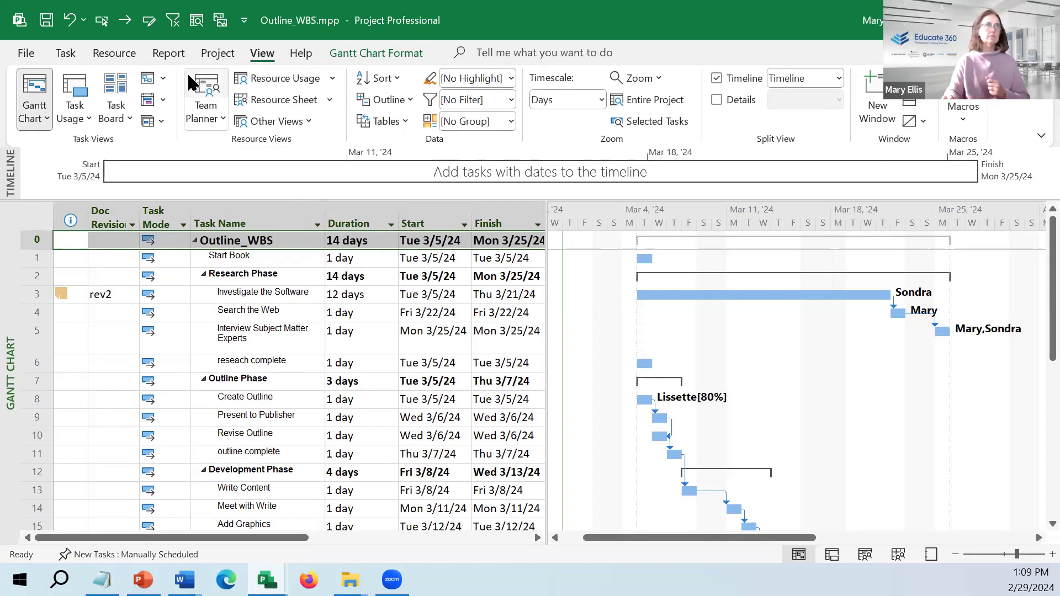
Step: Open the Cash Flow cost report and look through its cost figures, chart and table
click(169, 55)
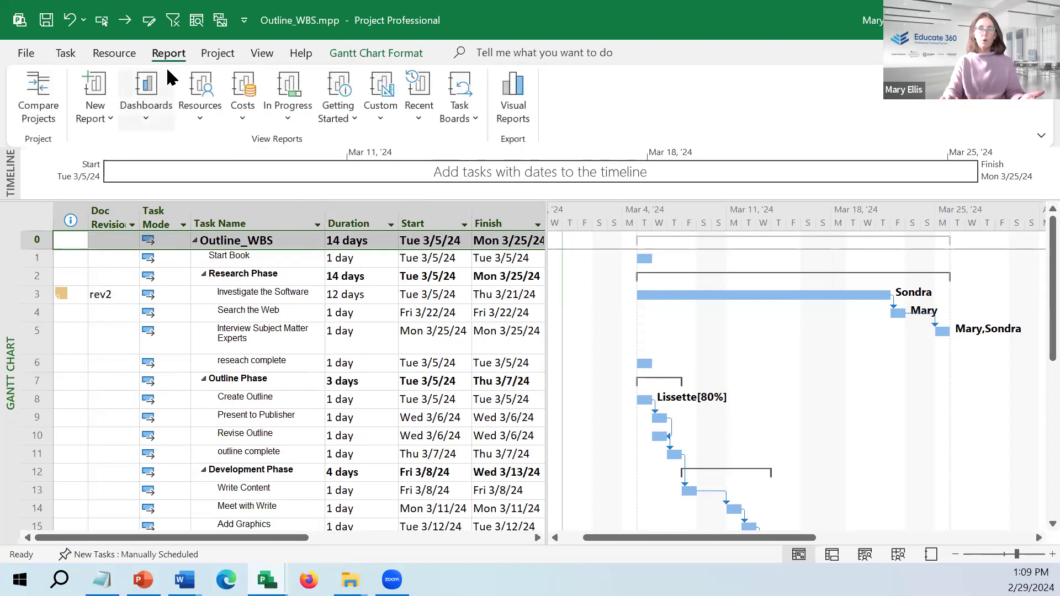
click(247, 86)
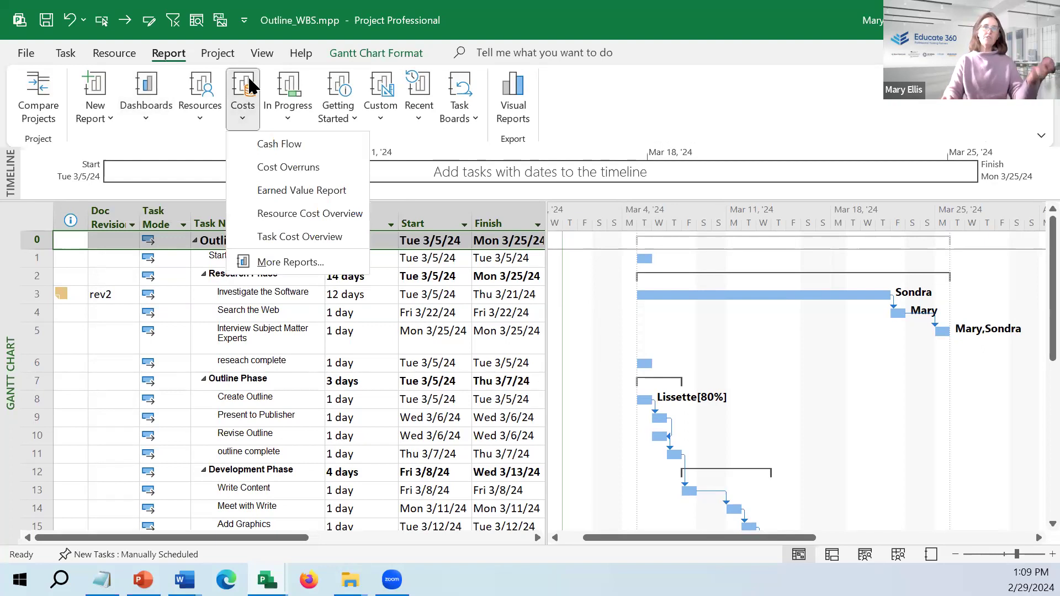
click(277, 144)
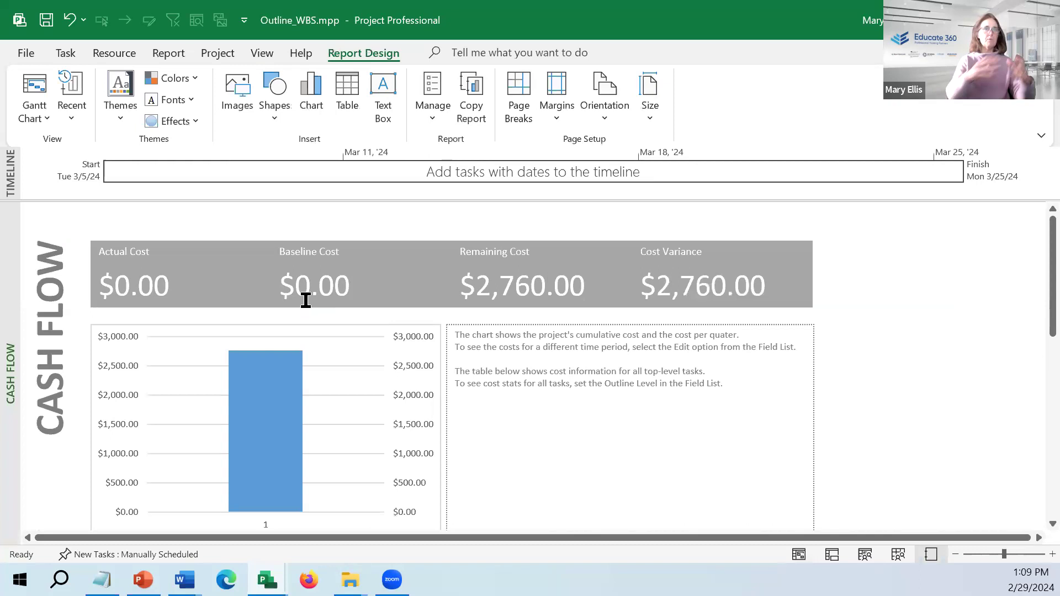
scroll(342, 320, down, 2)
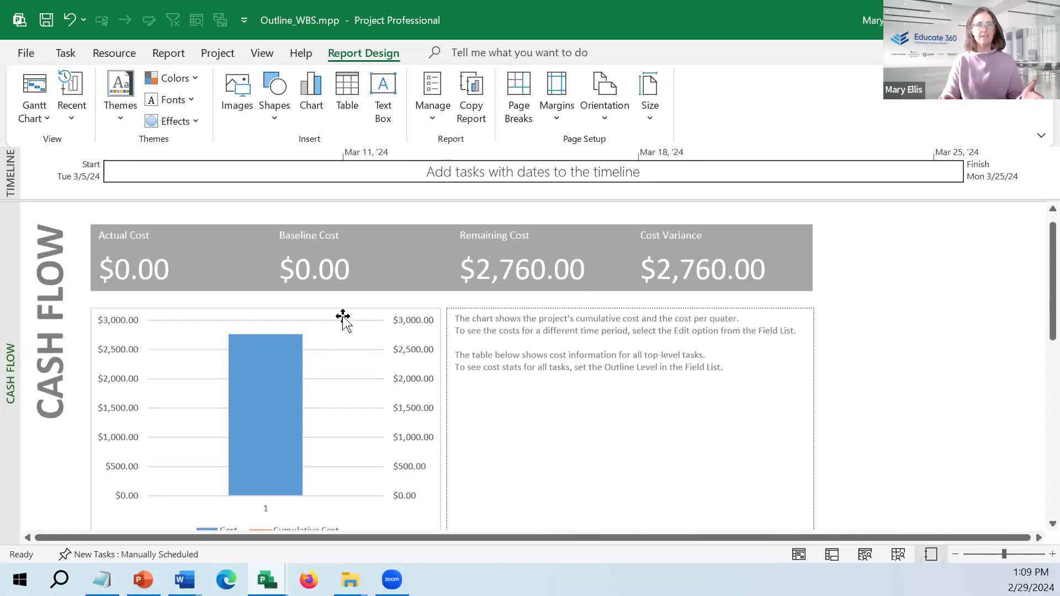
scroll(343, 326, down, 2)
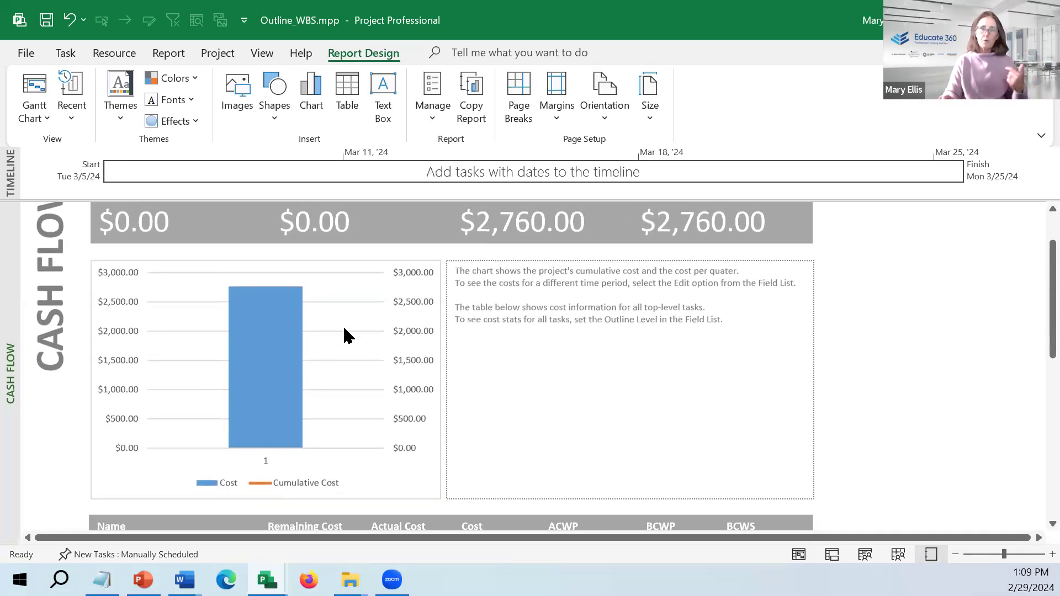
scroll(344, 330, down, 2)
scroll(339, 334, up, 2)
scroll(336, 355, up, 3)
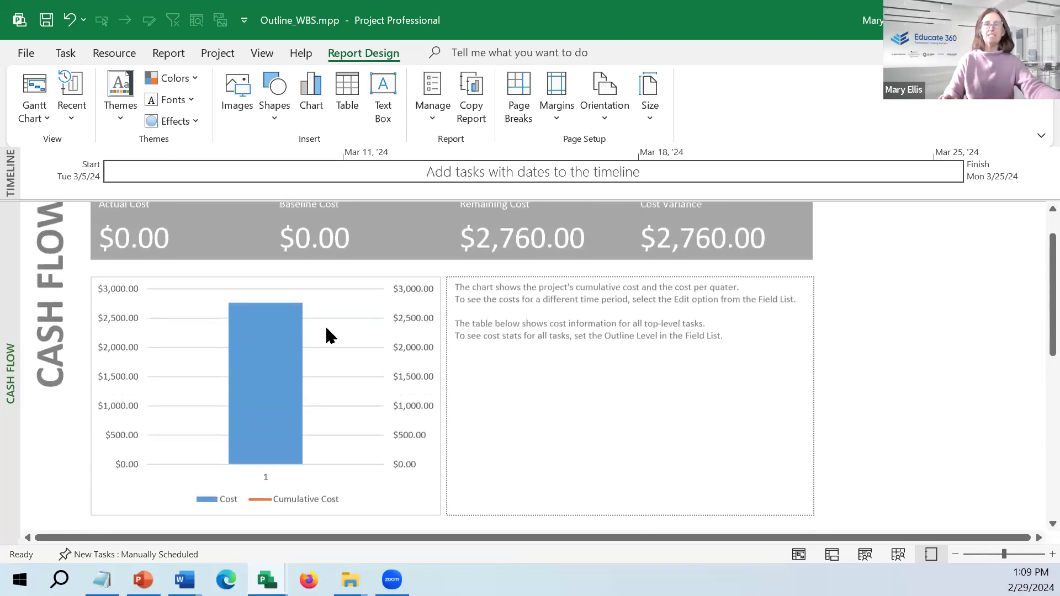
scroll(323, 419, up, 1)
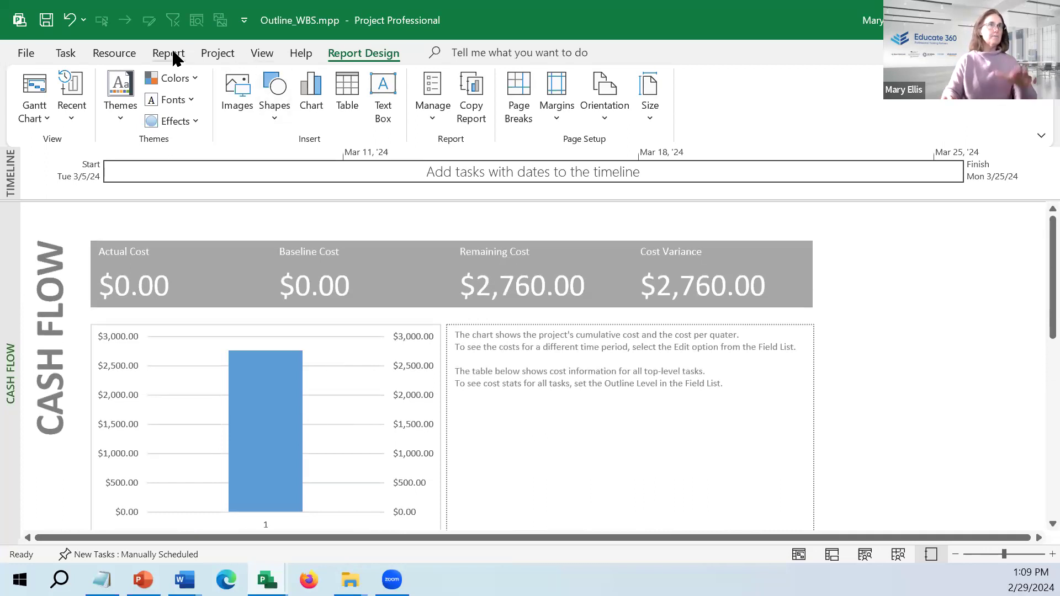
Step: Save the changes to Outline_WBS.mpp through the close command's save prompt
key(ctrl+F4)
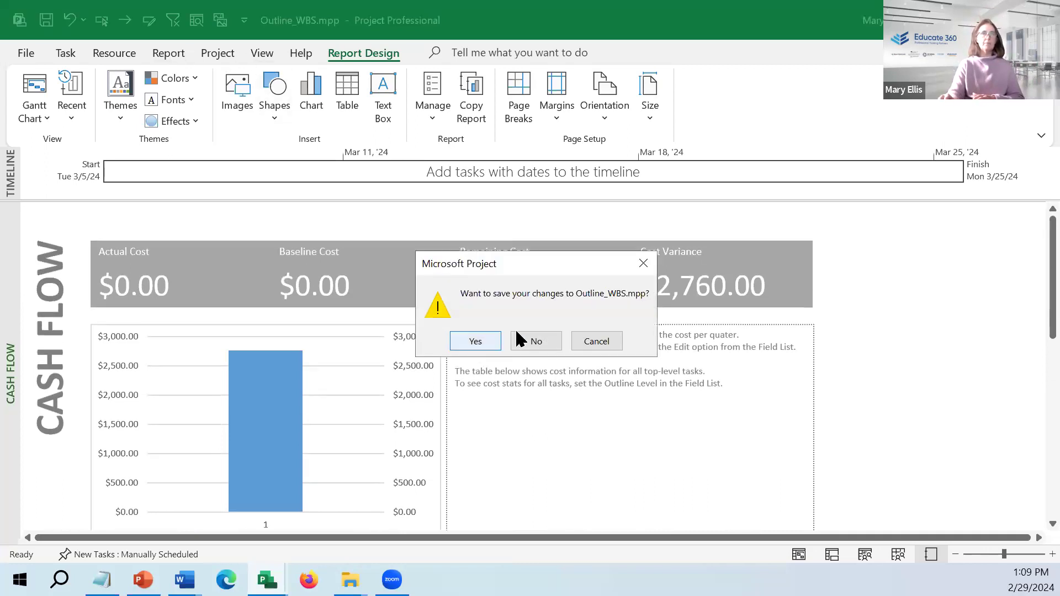
click(483, 340)
Step: Open the Overallocated Resources report and look through its work status and overallocation charts
click(160, 51)
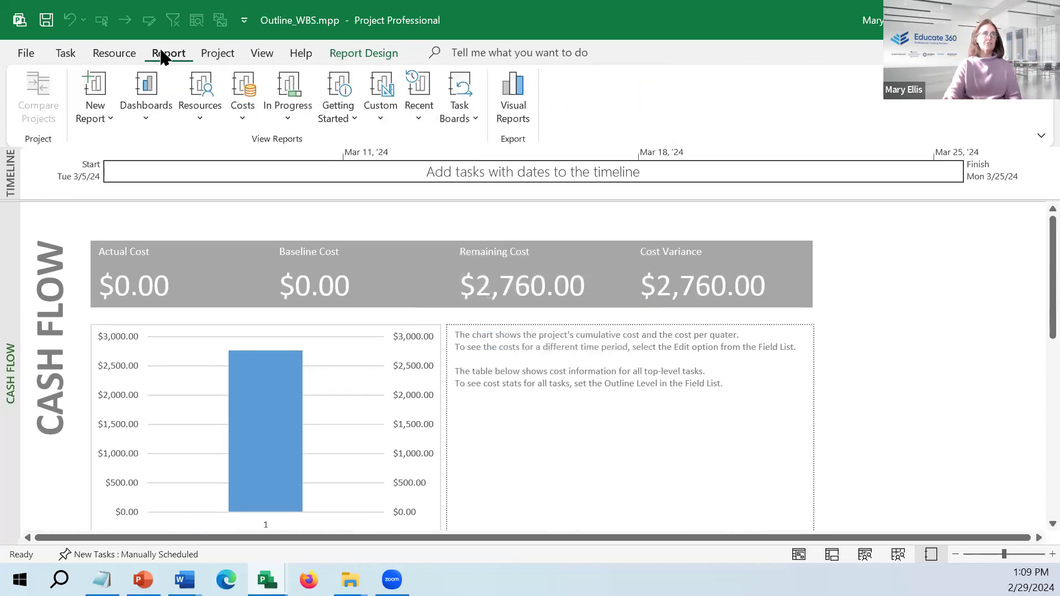
click(184, 88)
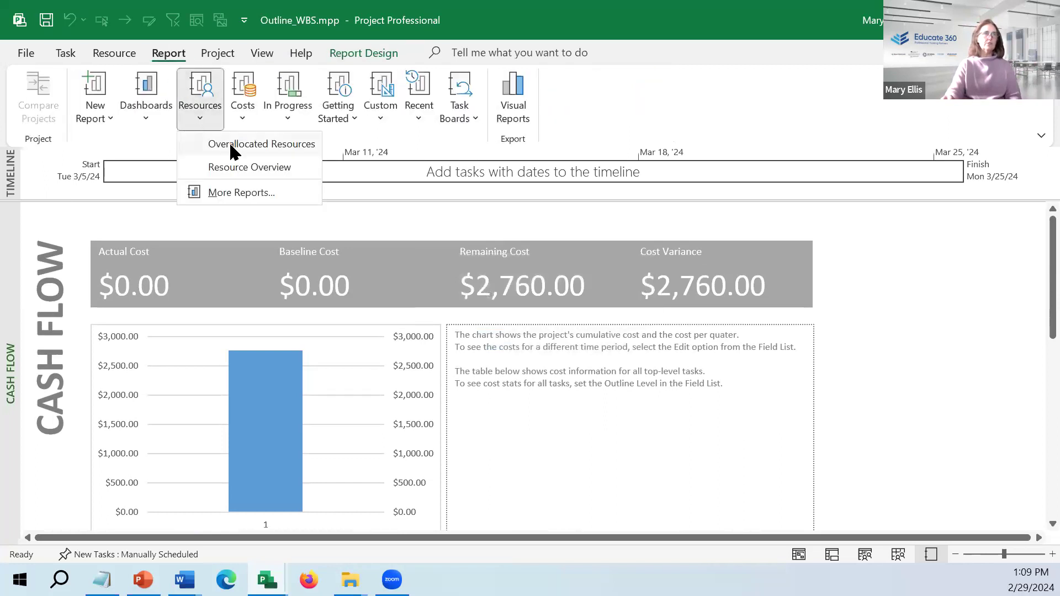
click(232, 145)
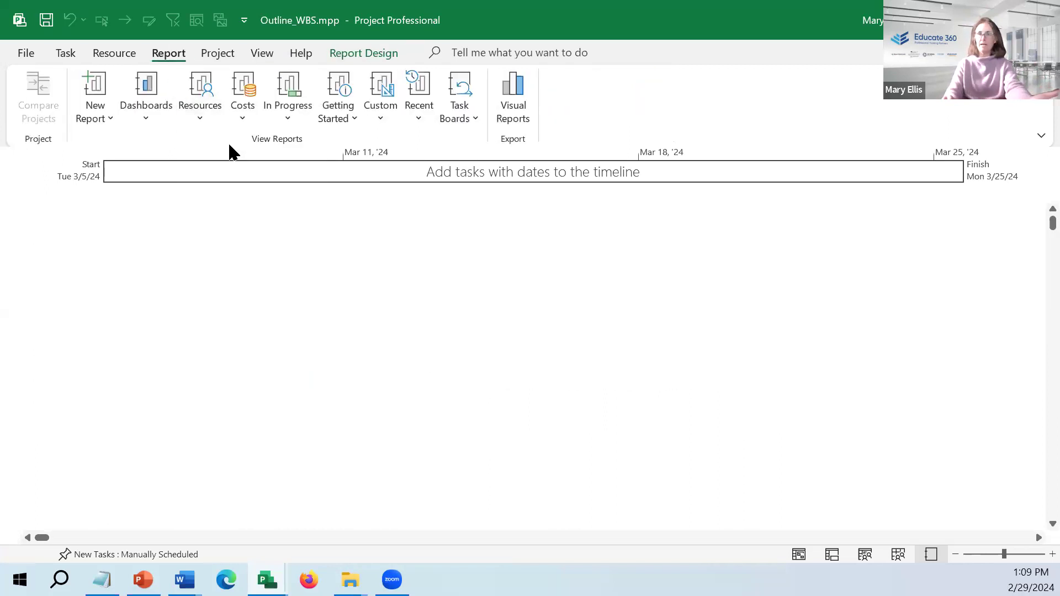
scroll(323, 428, down, 3)
scroll(324, 434, down, 1)
scroll(312, 417, up, 3)
scroll(195, 320, down, 1)
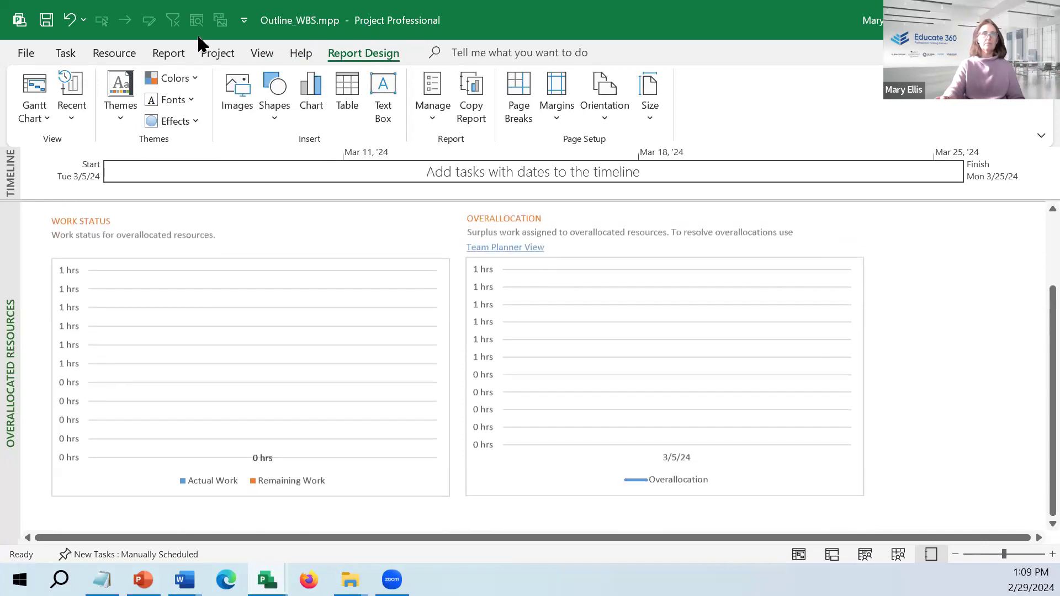
Step: Open the Project Overview dashboard report and examine its % Complete, Milestones Due and Late Tasks sections
click(154, 57)
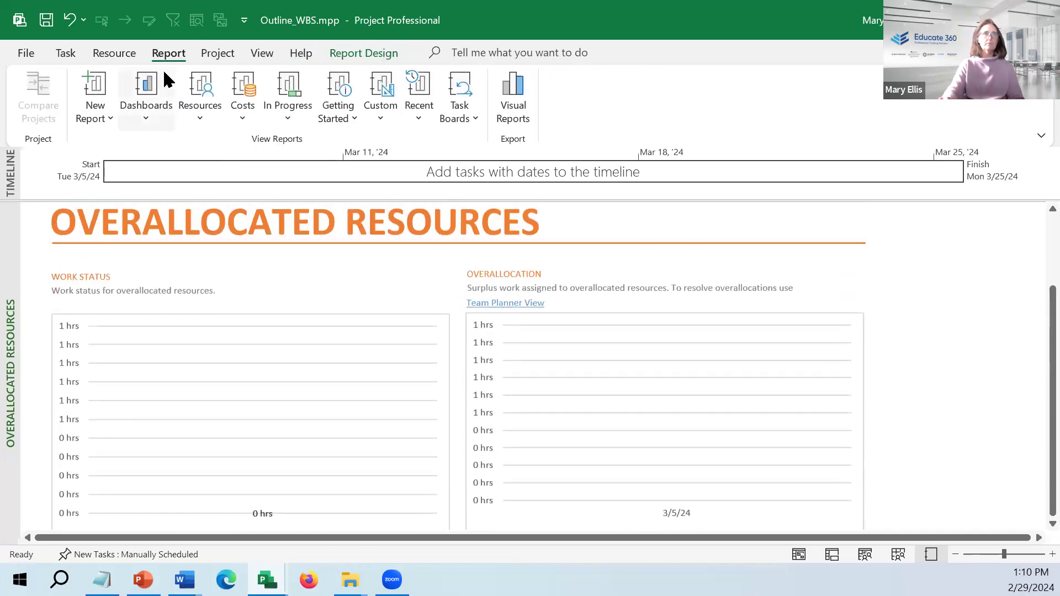
click(154, 87)
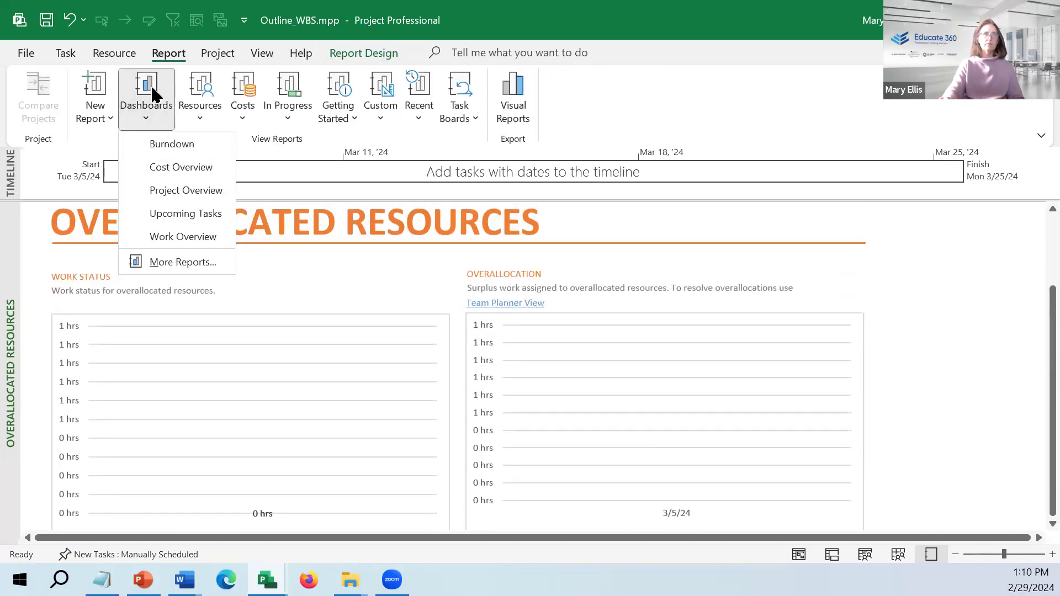
click(172, 190)
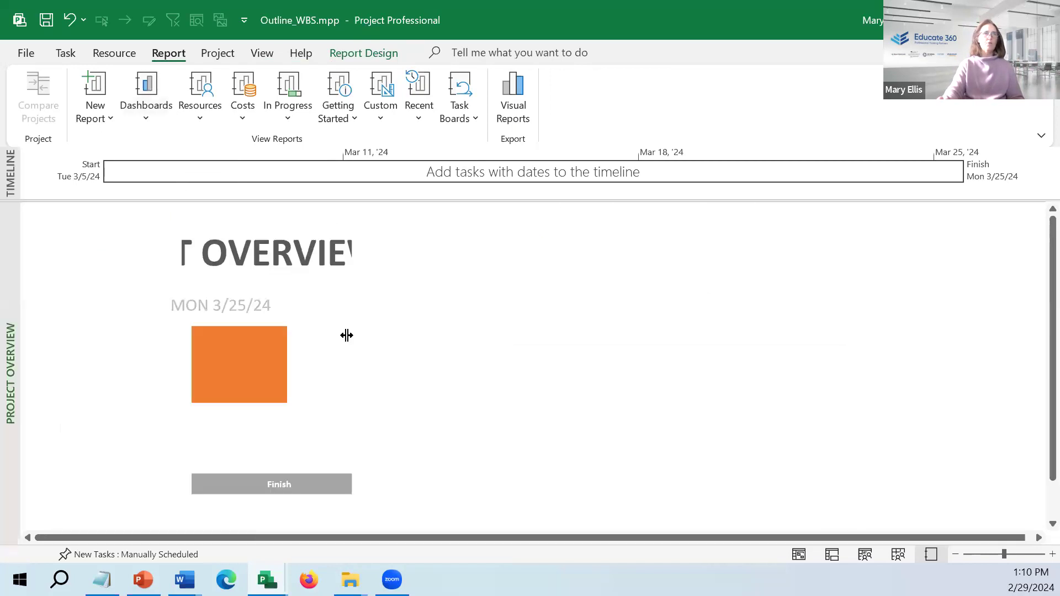
scroll(323, 423, down, 1)
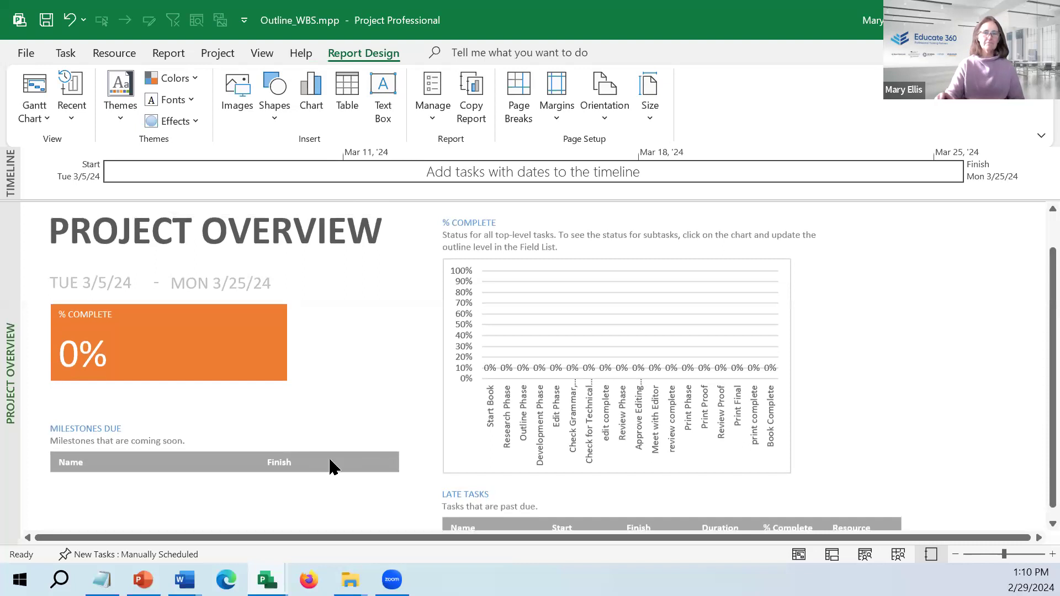
Step: Return to the Gantt Chart and turn the Start Book task into a milestone by setting its duration to 0
click(39, 78)
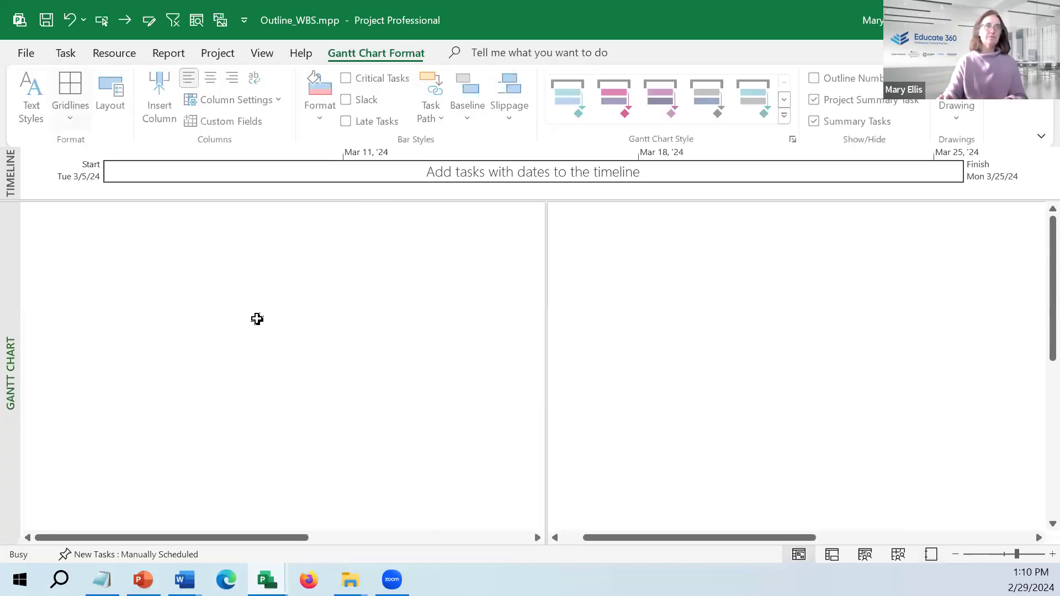
click(258, 259)
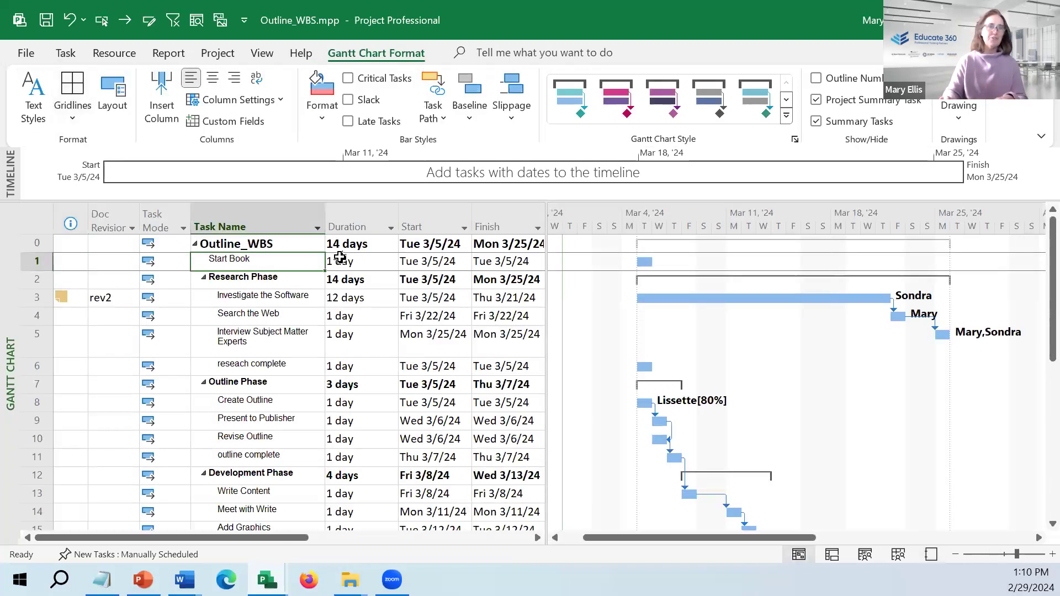
click(347, 260)
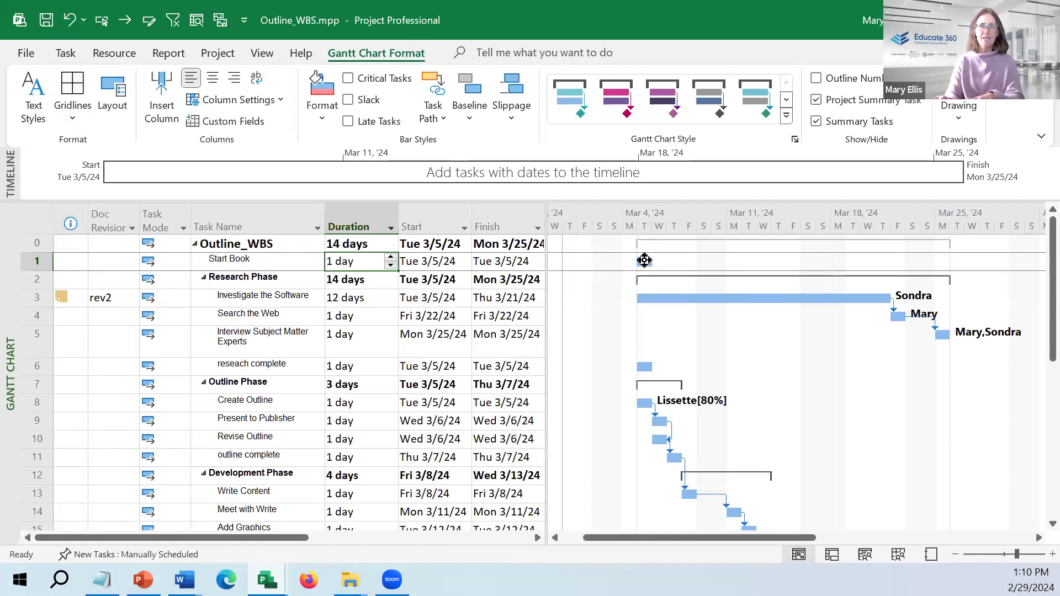
text(0)
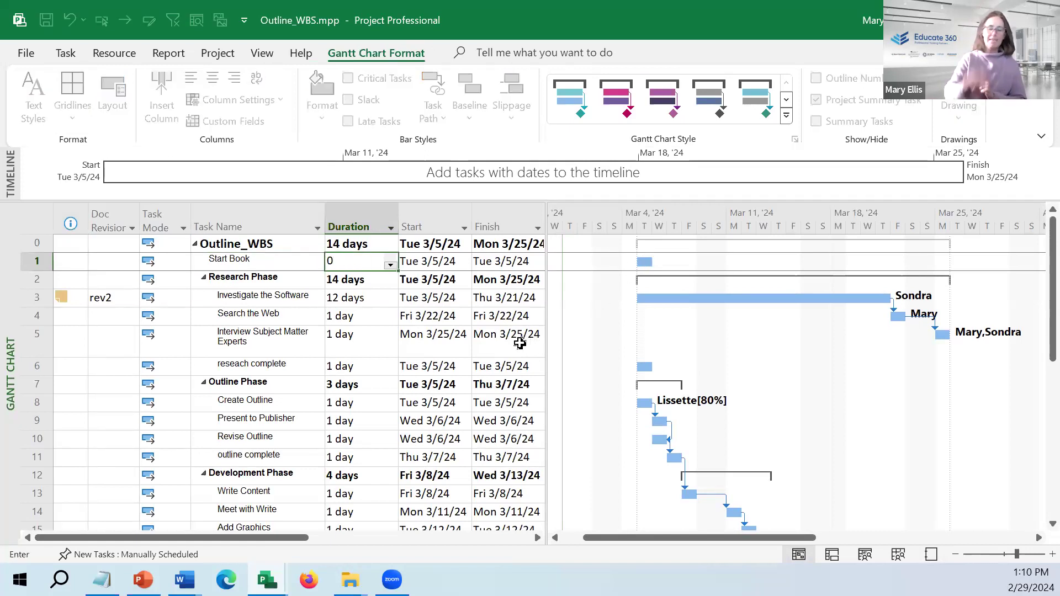
key(Return)
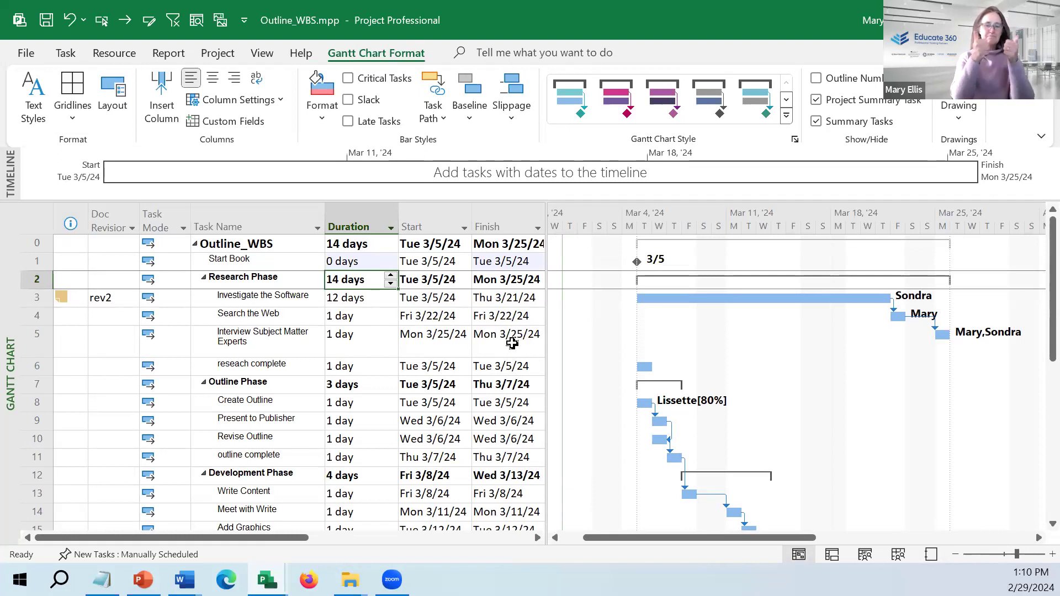
click(353, 261)
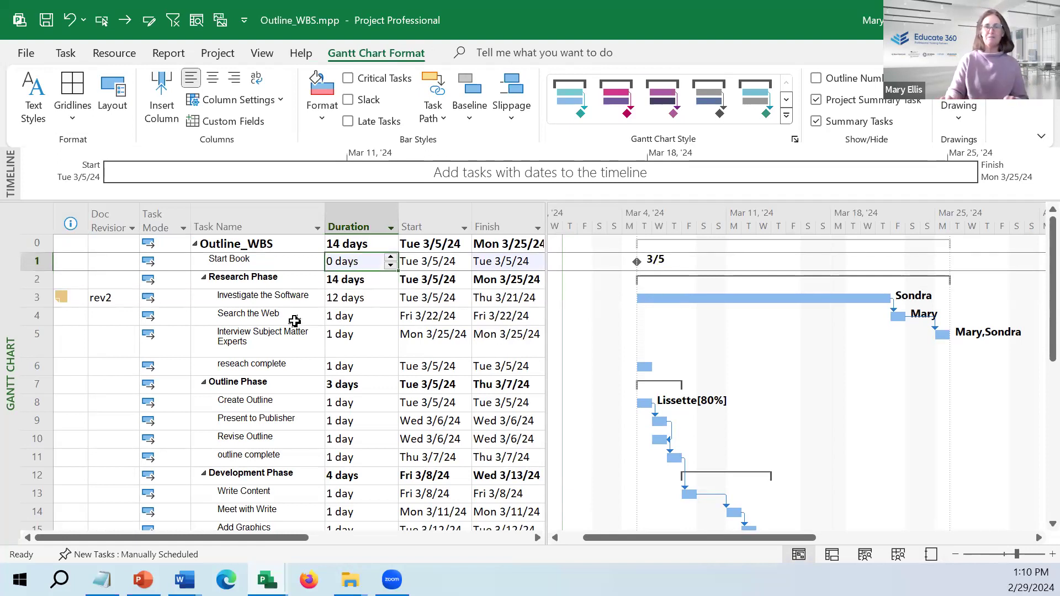
Step: Try to set the duration of the "reseach complete" task to 0
click(258, 369)
click(339, 369)
text(0)
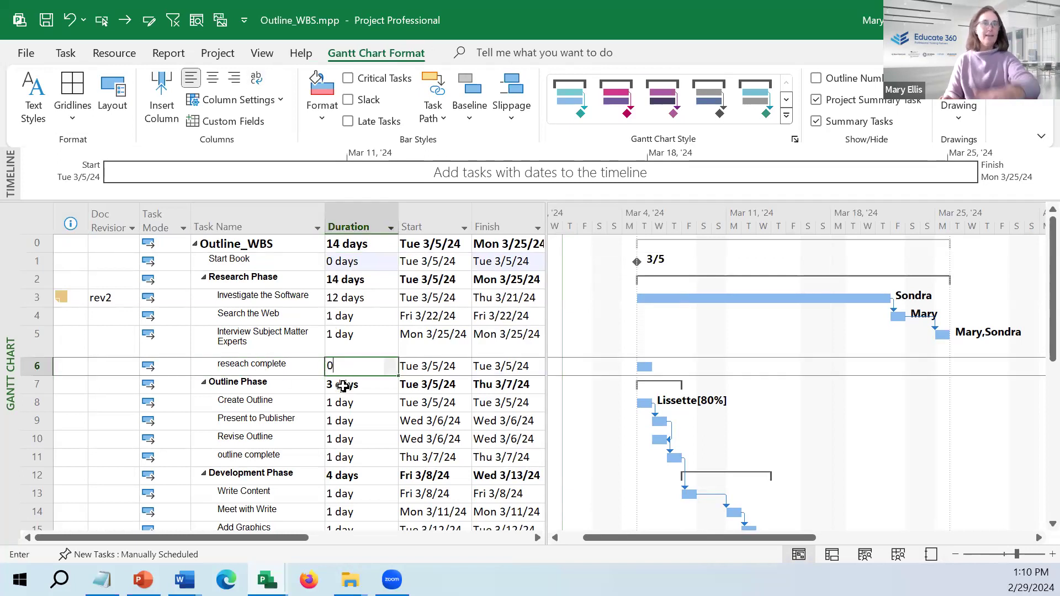
key(Return)
Step: Make the "outline complete" task in the Outline Phase a milestone with a duration of 0
scroll(331, 381, down, 3)
click(282, 279)
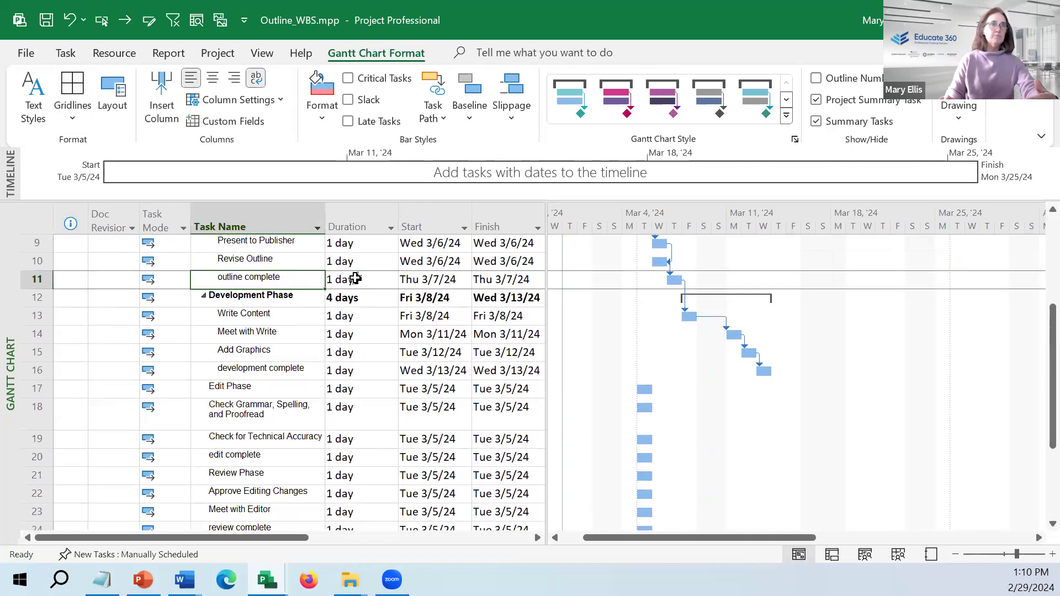
click(348, 279)
text(0)
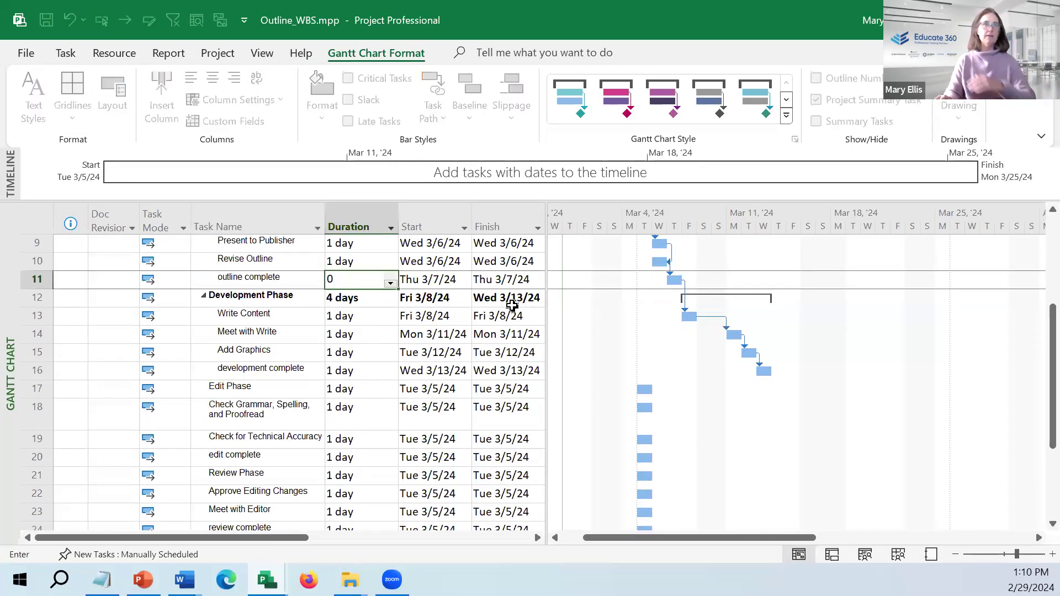
key(Return)
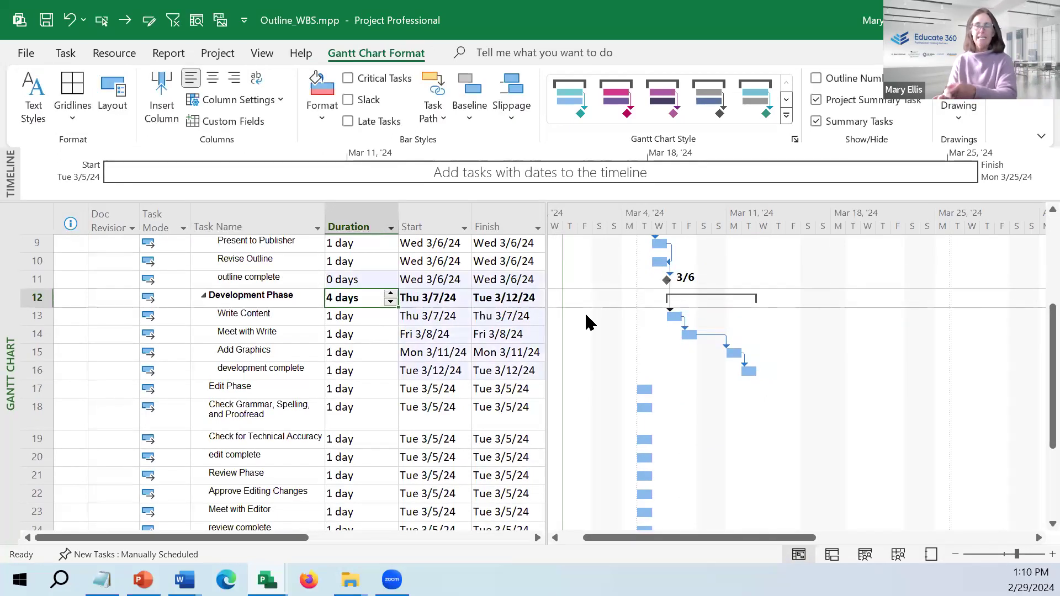
Step: Reopen the Project Overview dashboard report and check its Milestones Due table
scroll(223, 297, up, 3)
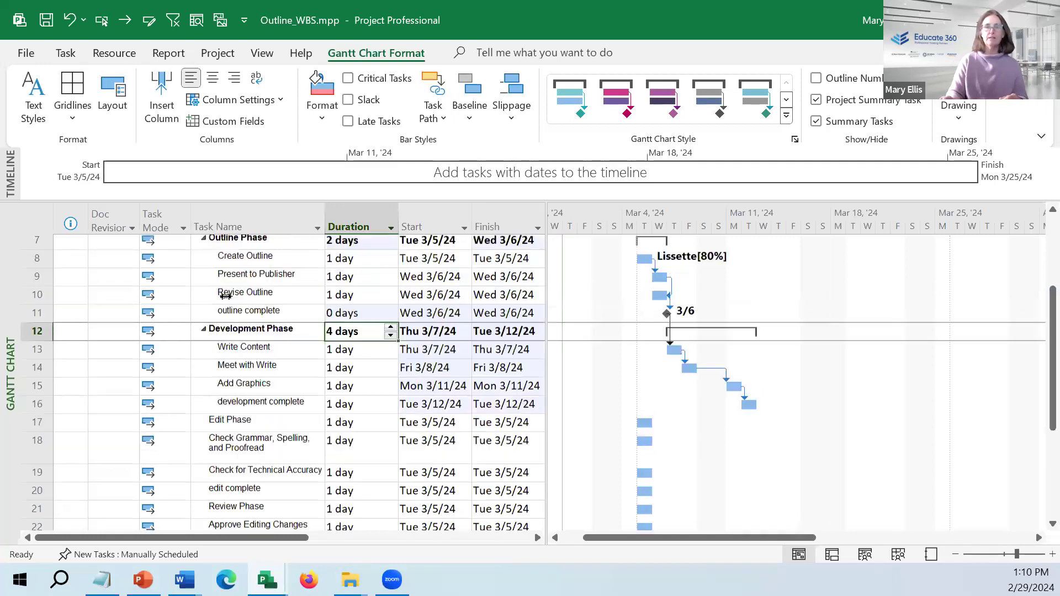
click(164, 53)
click(144, 99)
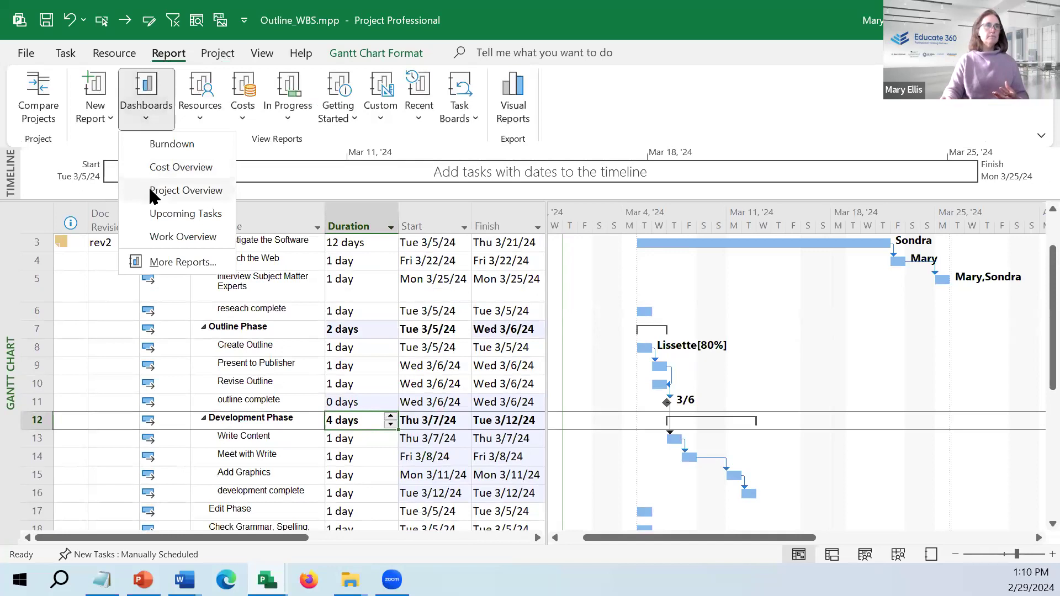
click(149, 189)
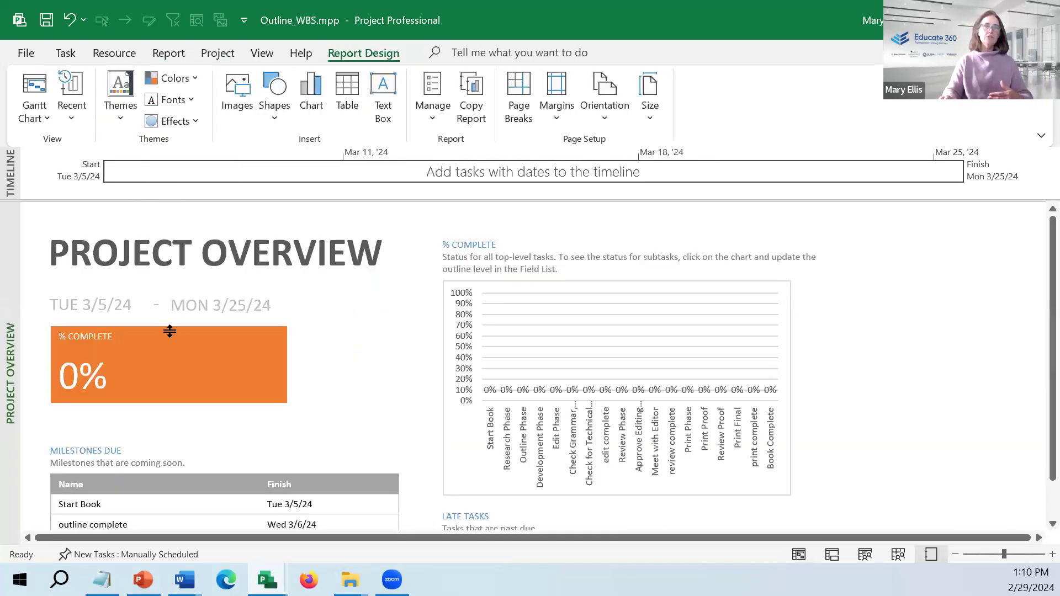
scroll(173, 414, down, 1)
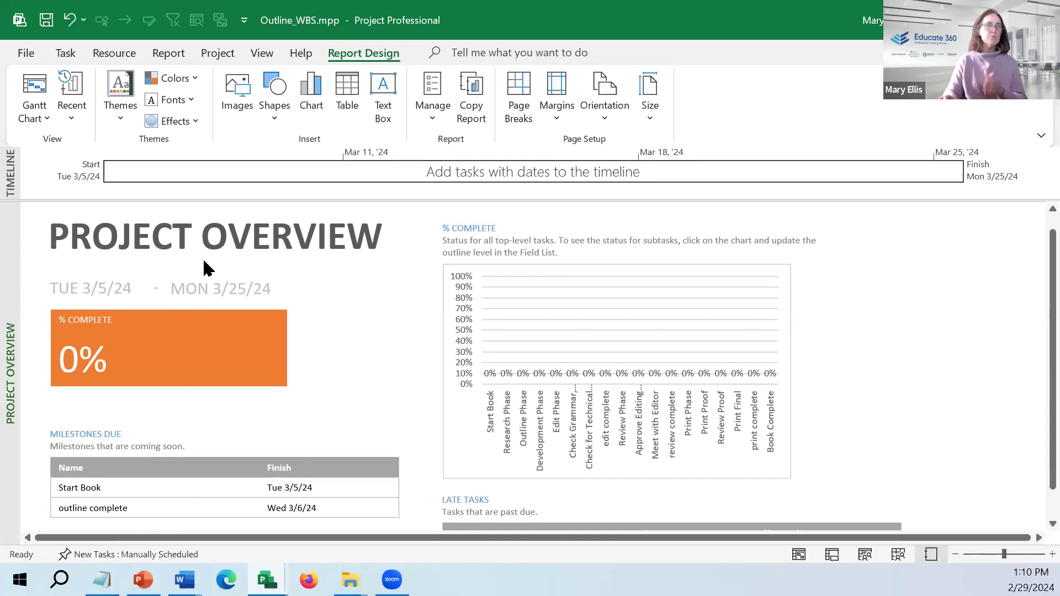
Step: Go back to the Gantt Chart and set the duration of the "reseach complete" task to 0
click(34, 91)
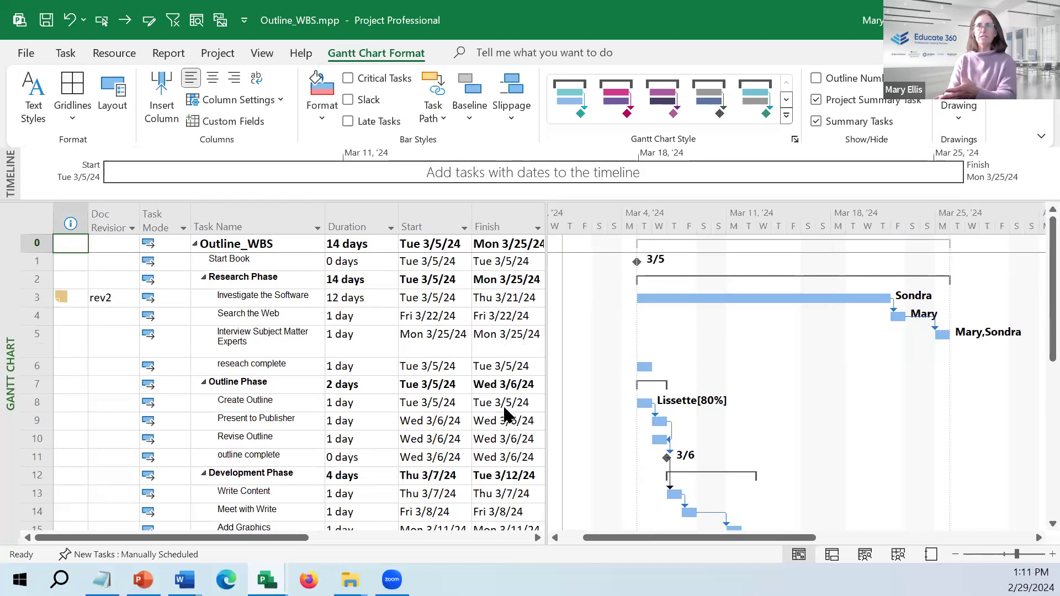
click(366, 369)
text(0)
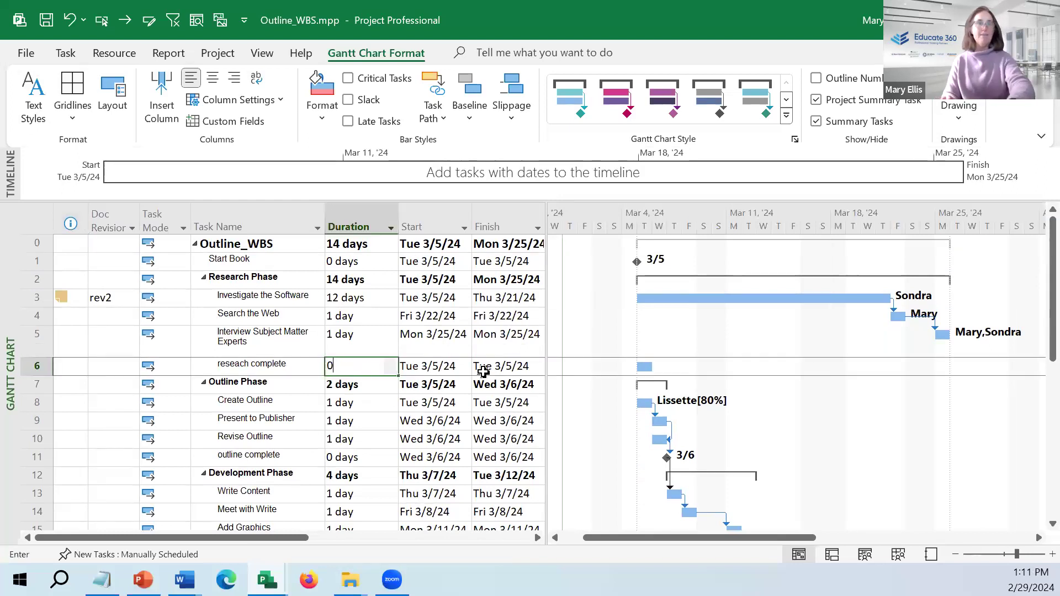
click(274, 367)
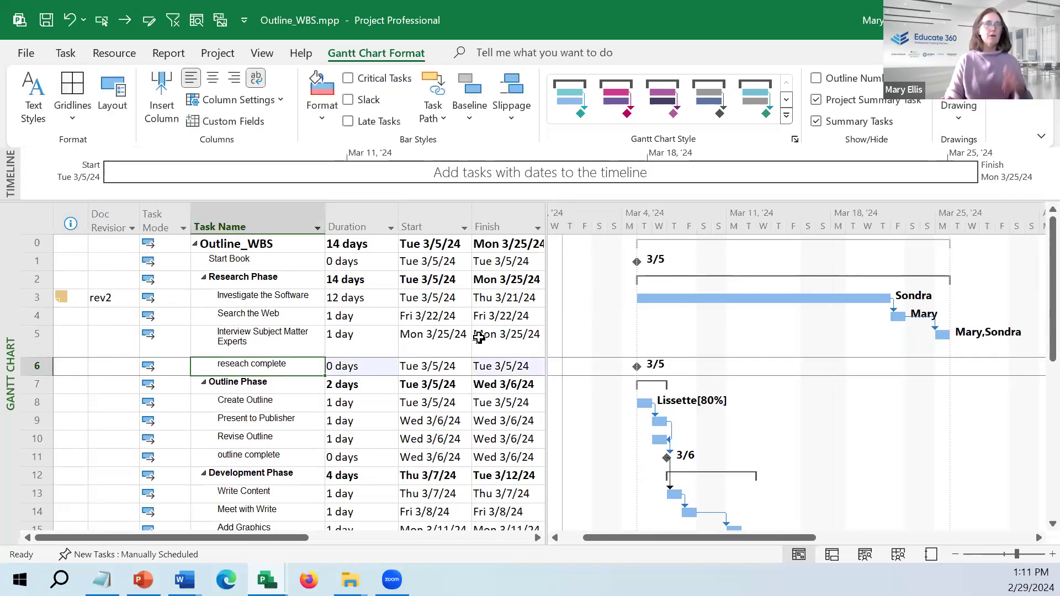
Step: Expose the Predecessors column and enter 5 as the predecessor of the "reseach complete" task
drag(545, 425, 607, 413)
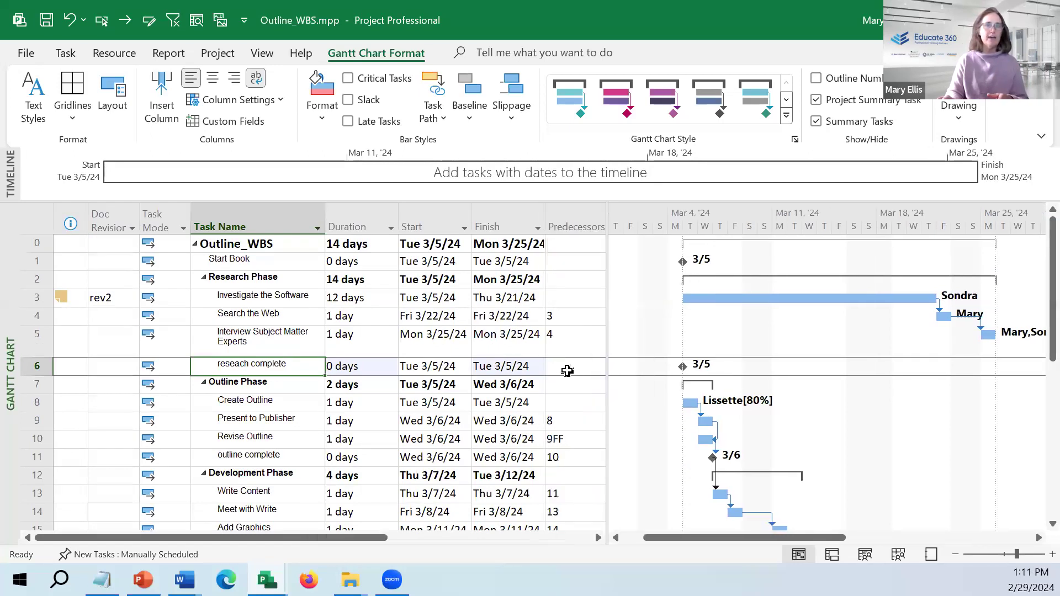
click(556, 367)
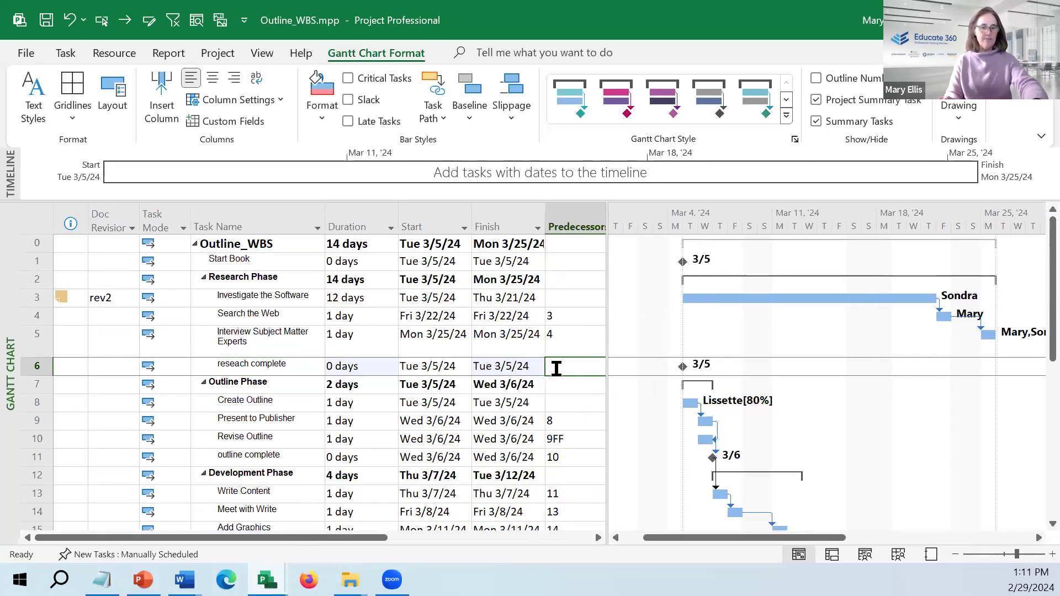
text(5)
key(Return)
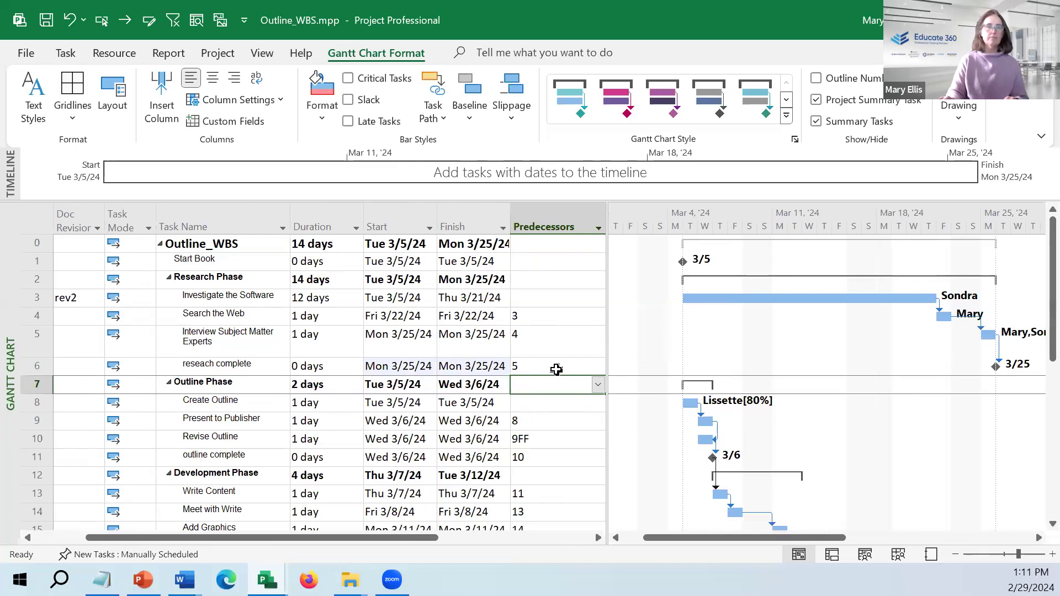
Step: Link the Create Outline task to the research milestone by entering 6 as its predecessor
click(263, 403)
click(537, 404)
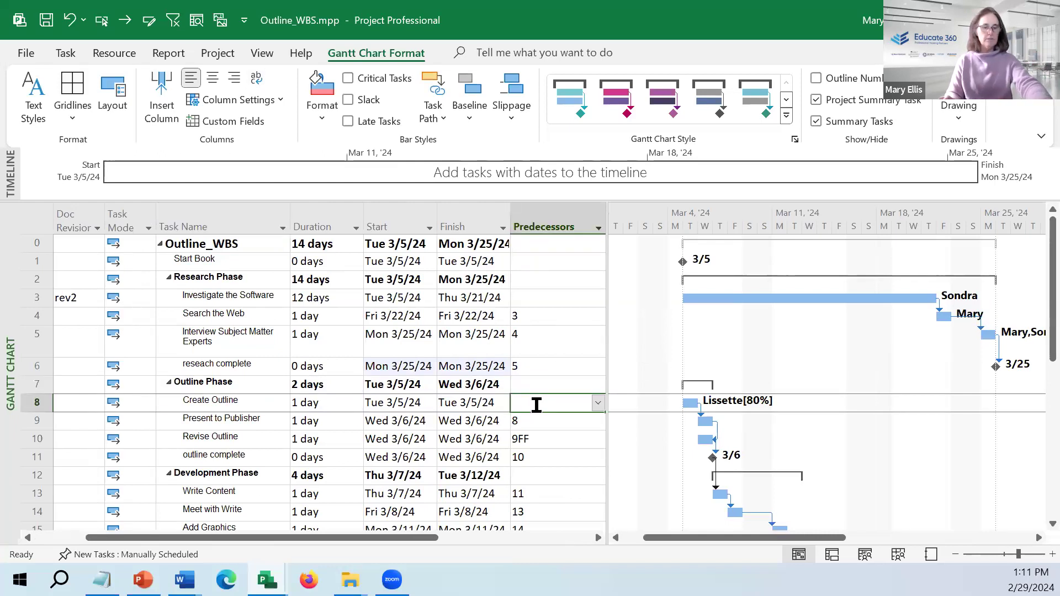
text(6)
key(Return)
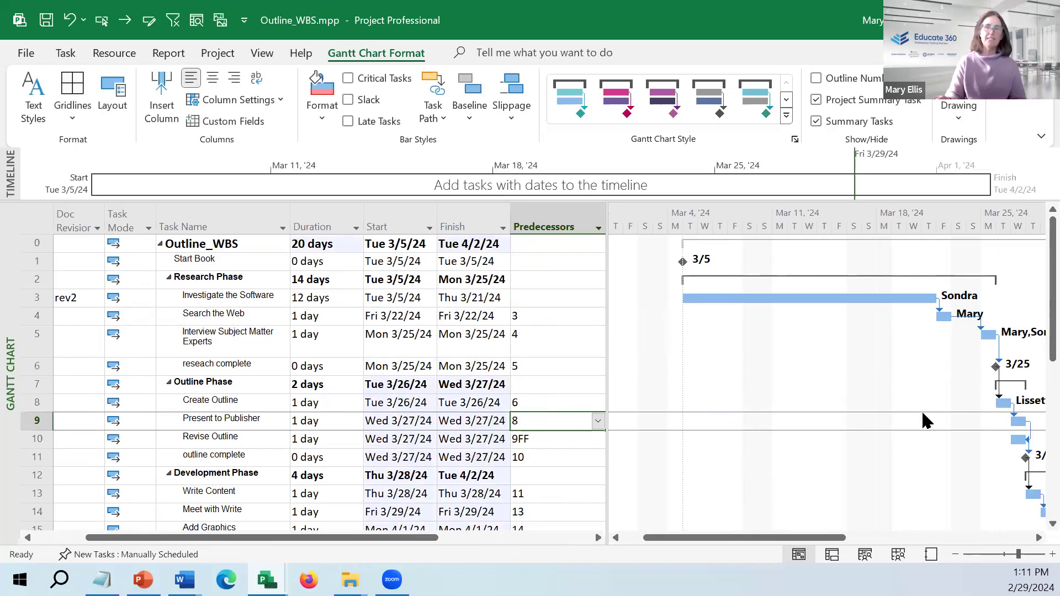
Step: Review the rescheduled Gantt bars, then widen the table area and select the Task Name through Predecessors columns
scroll(927, 421, down, 3)
scroll(926, 421, up, 3)
drag(816, 537, 937, 540)
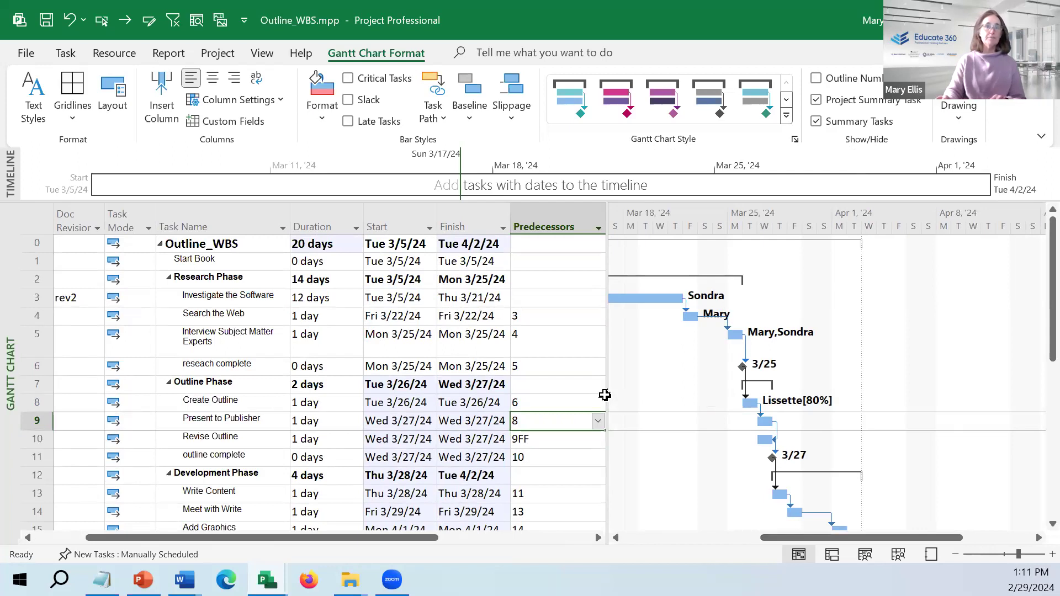
drag(604, 395, 933, 374)
click(323, 338)
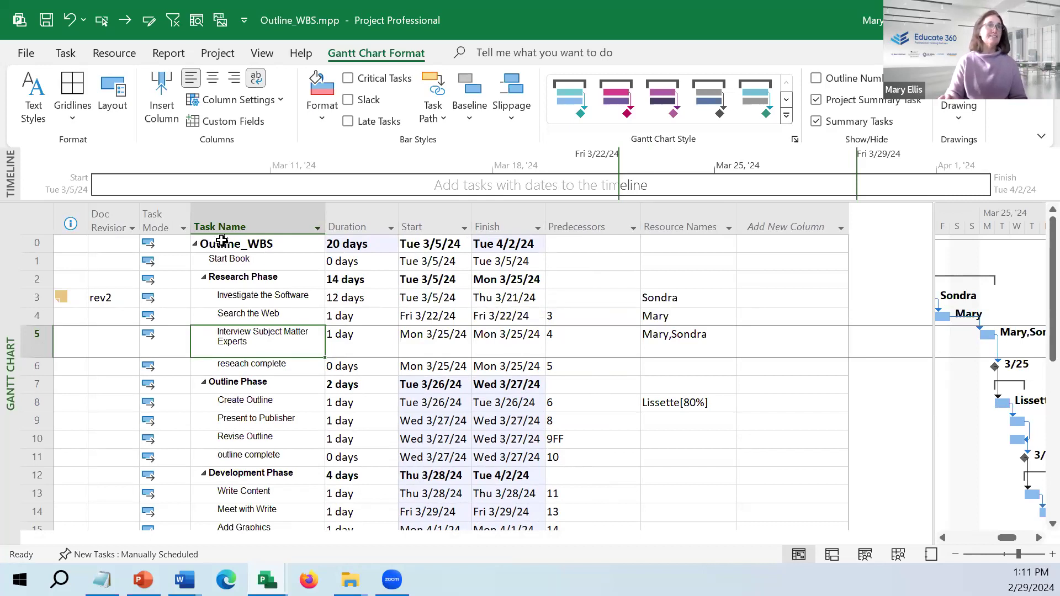
drag(224, 215, 564, 217)
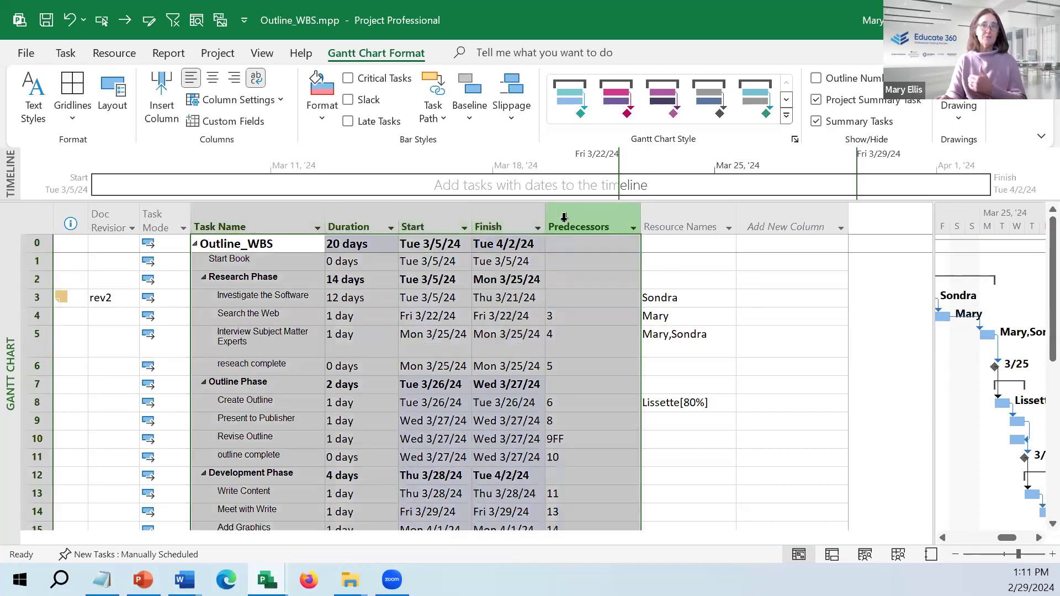
Step: View the project's resources in the Resource Sheet, and return to the Gantt Chart with the Resource Names column selected
click(257, 226)
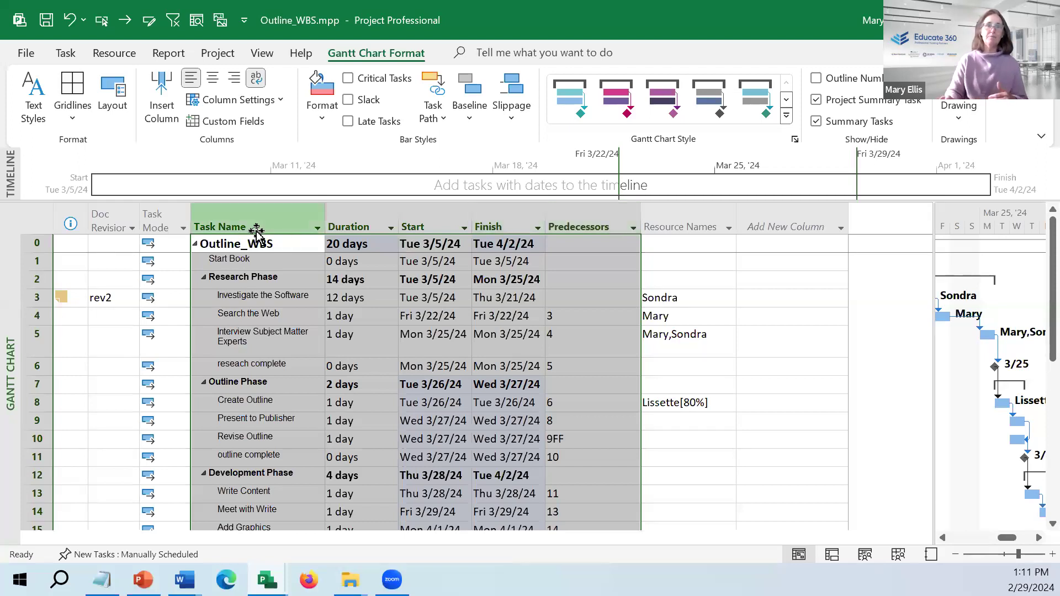
click(266, 54)
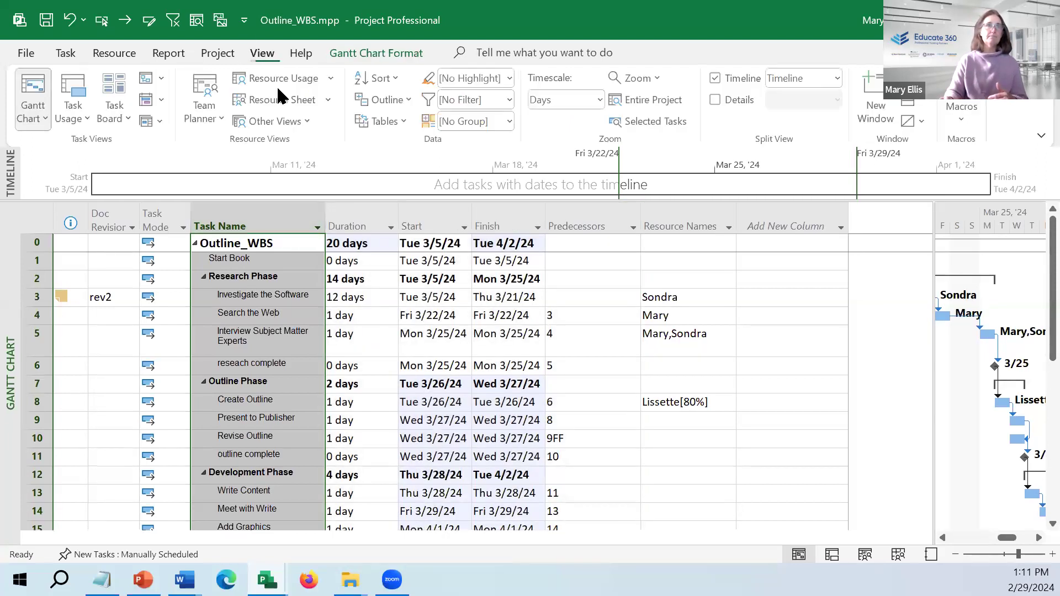
click(276, 102)
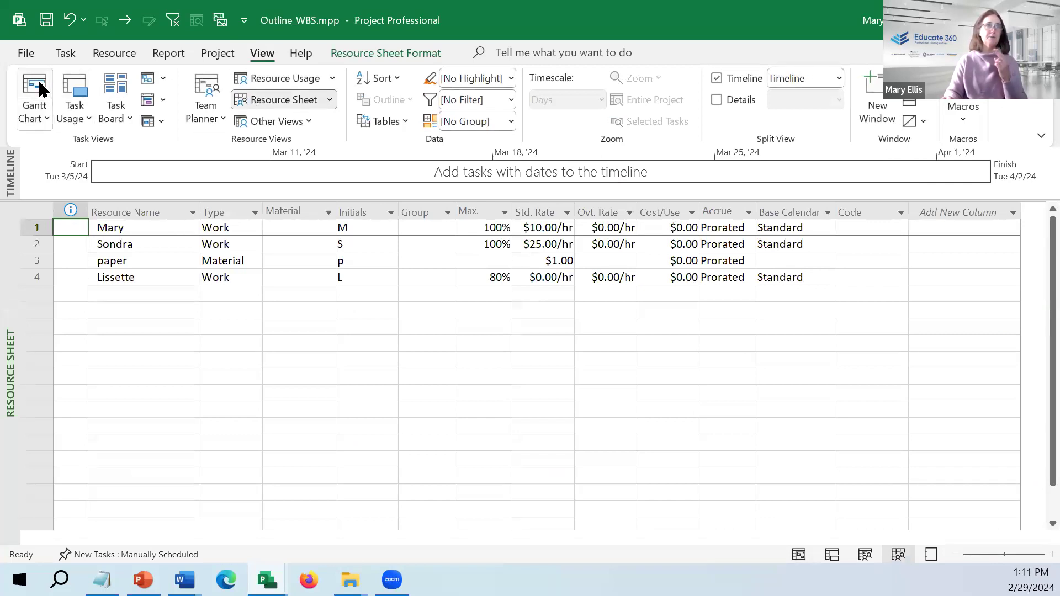
click(51, 96)
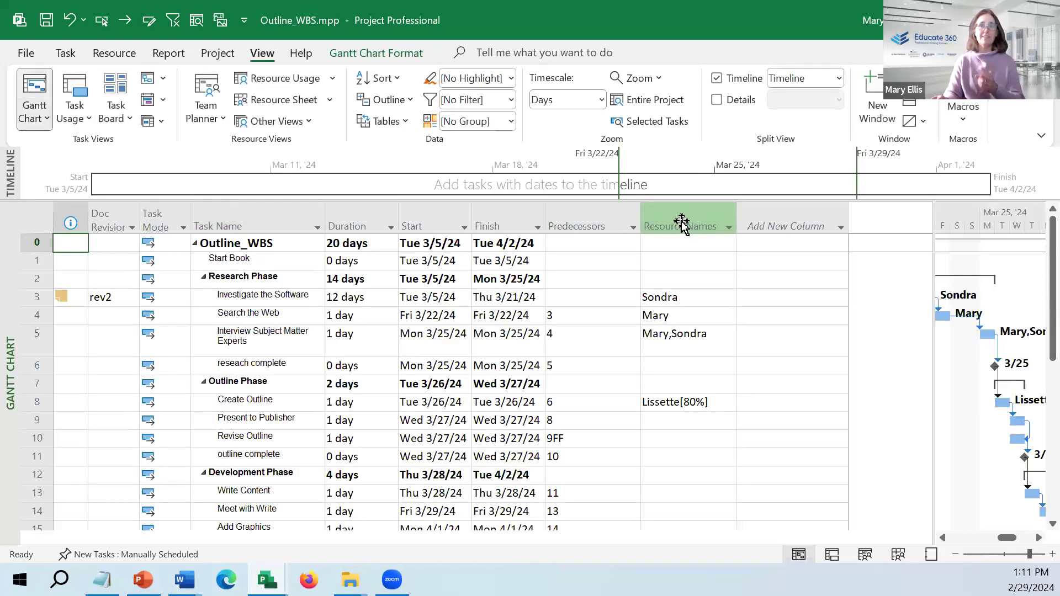
click(681, 225)
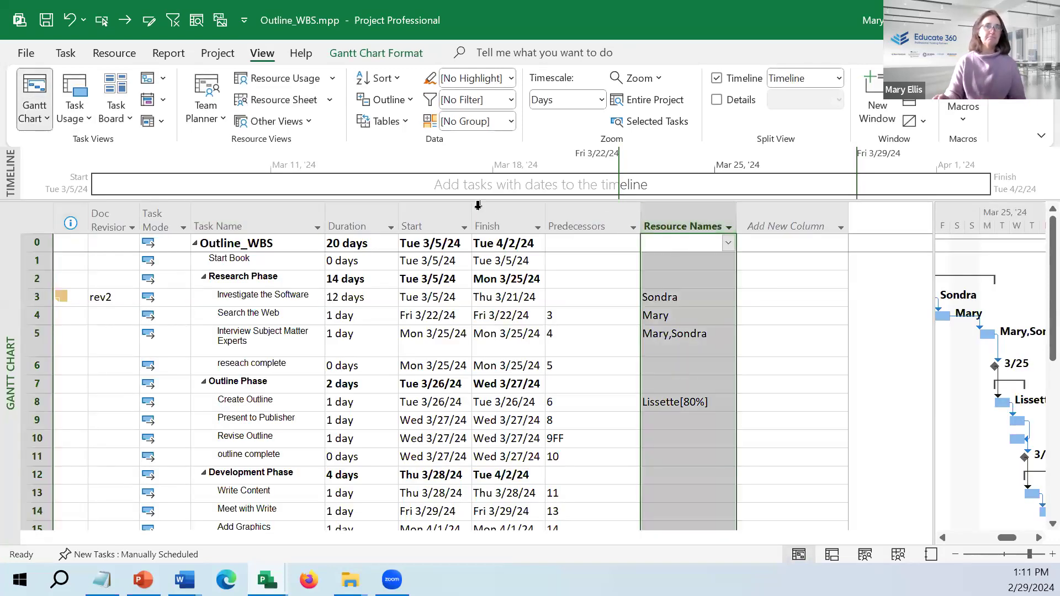
Step: Switch to the PowerPoint slideshow to check the Starting a Project steps, and return to the Outline_WBS schedule in Project
click(381, 121)
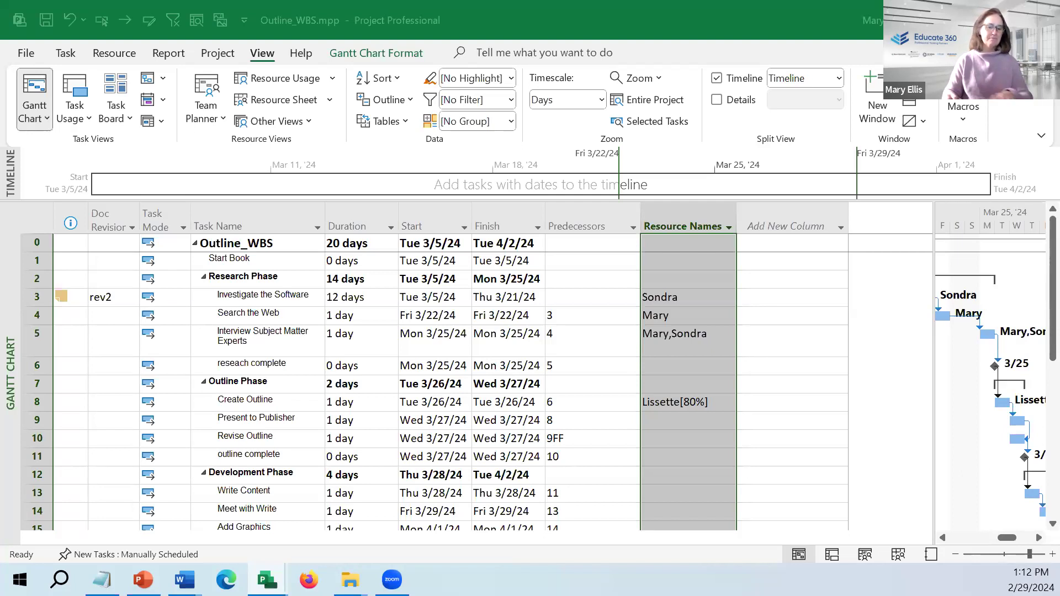
key(alt+Tab)
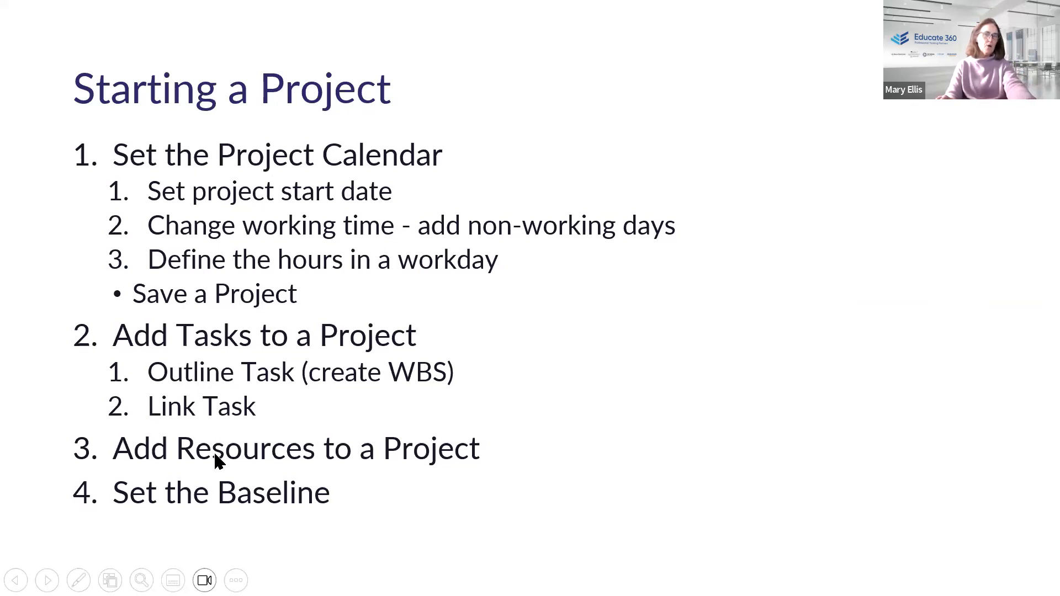
key(alt+Tab)
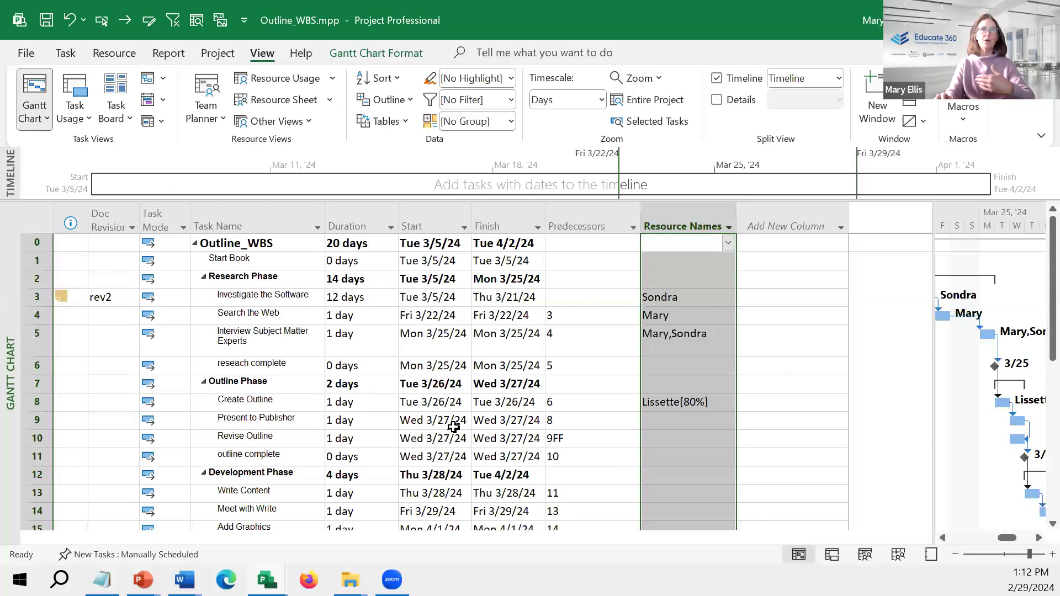
Step: Narrow the task table to reveal more of the Gantt chart and turn on the display of Baseline bars
drag(935, 358, 429, 370)
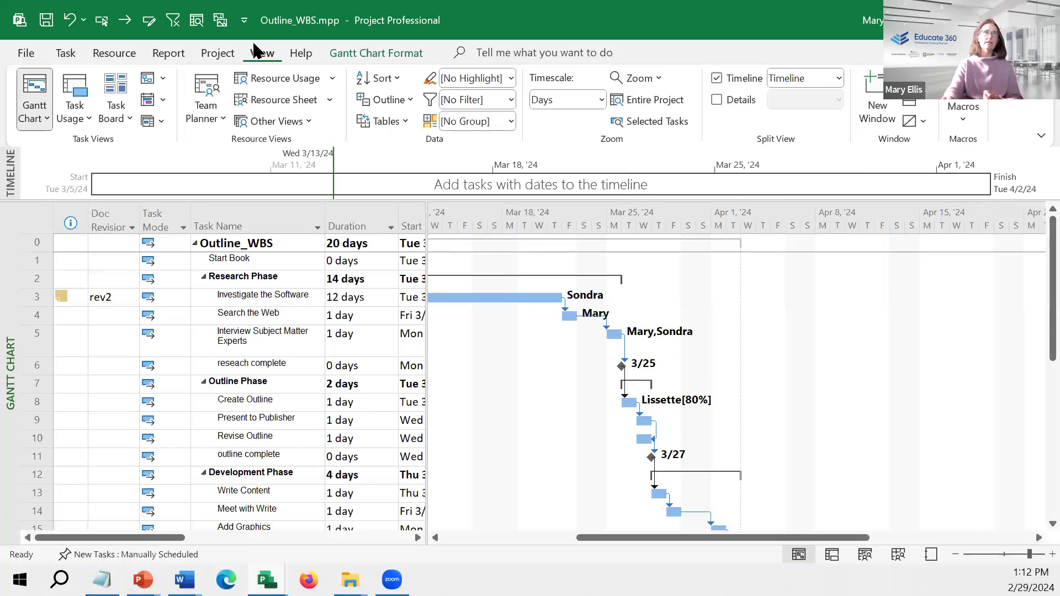
click(213, 50)
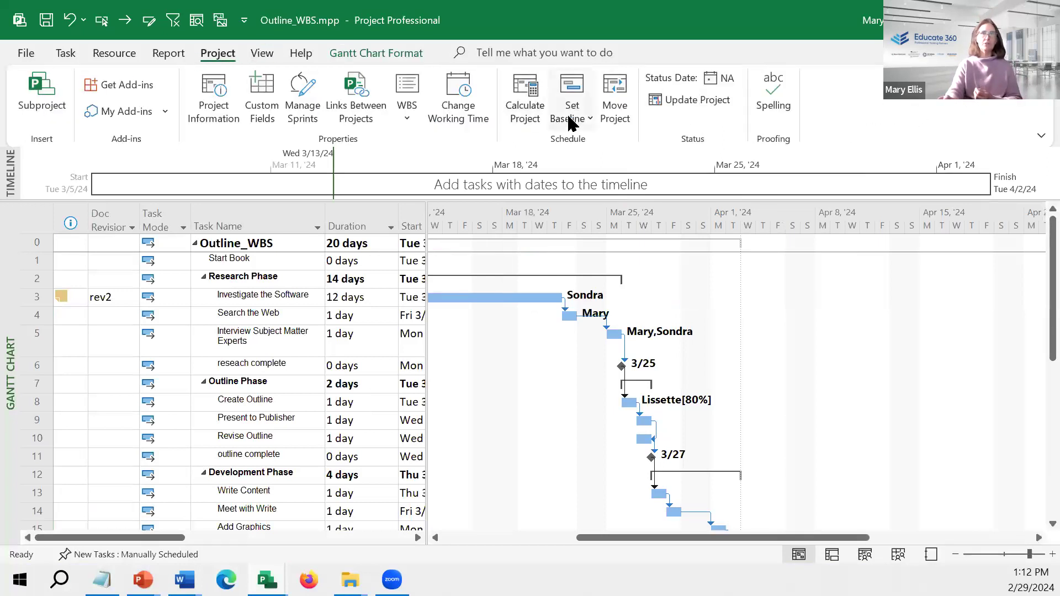
click(399, 52)
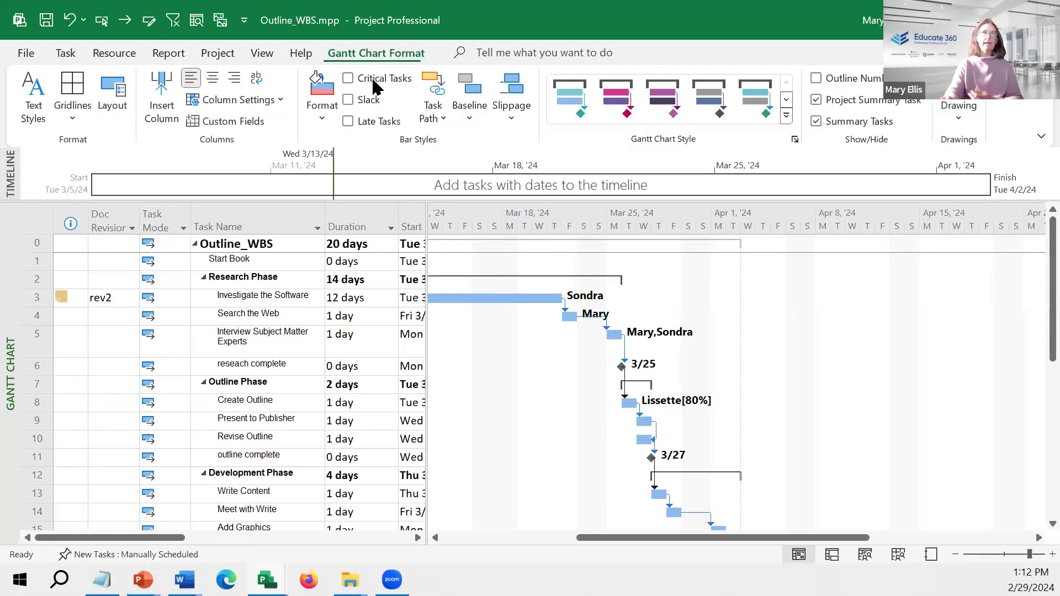
click(479, 110)
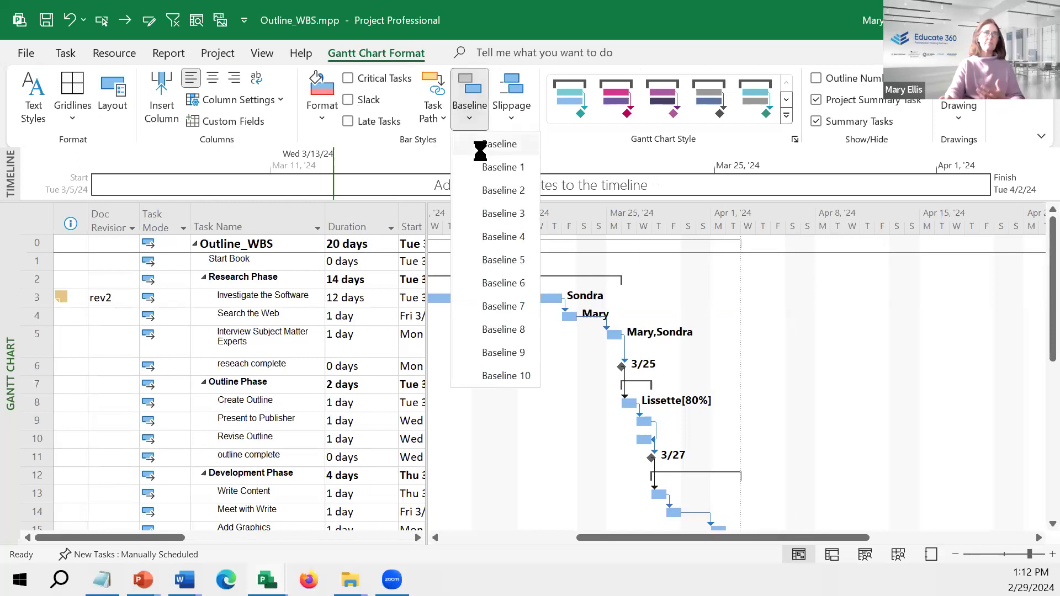
click(480, 145)
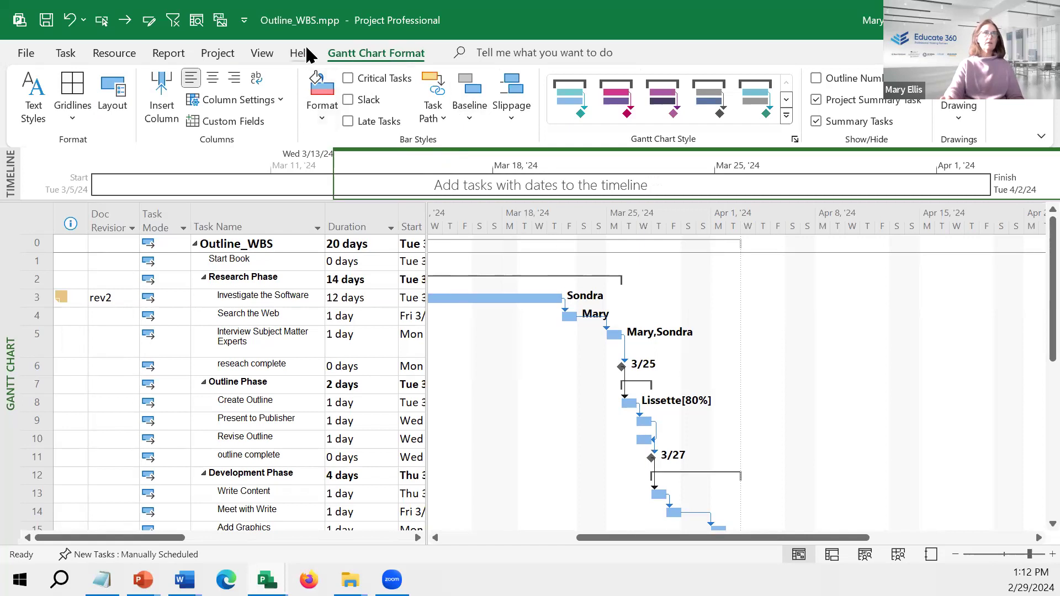
Step: Set the baseline for the Outline_WBS project from the current schedule
click(223, 55)
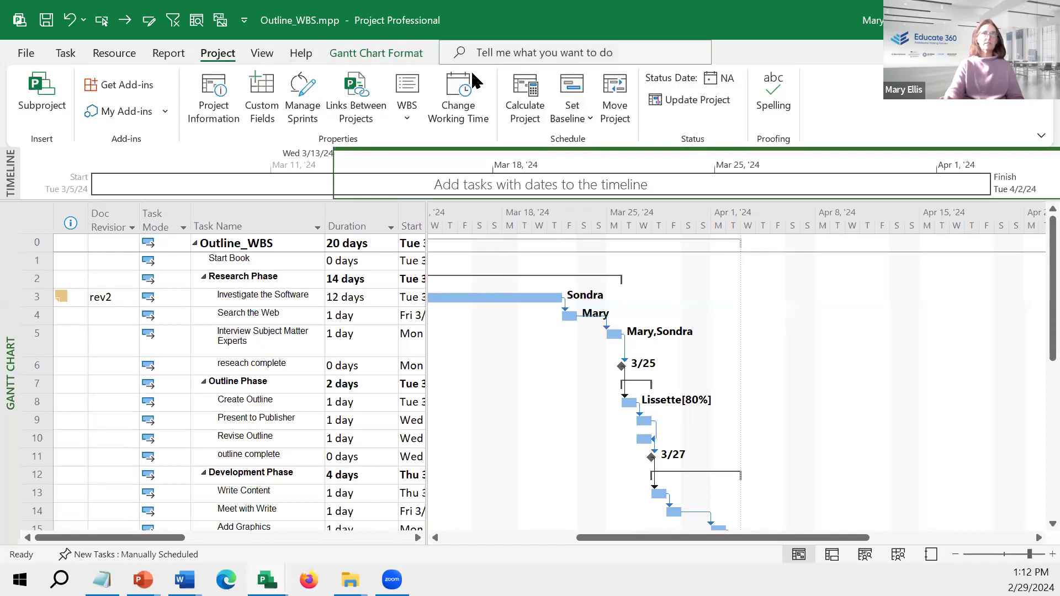
click(565, 101)
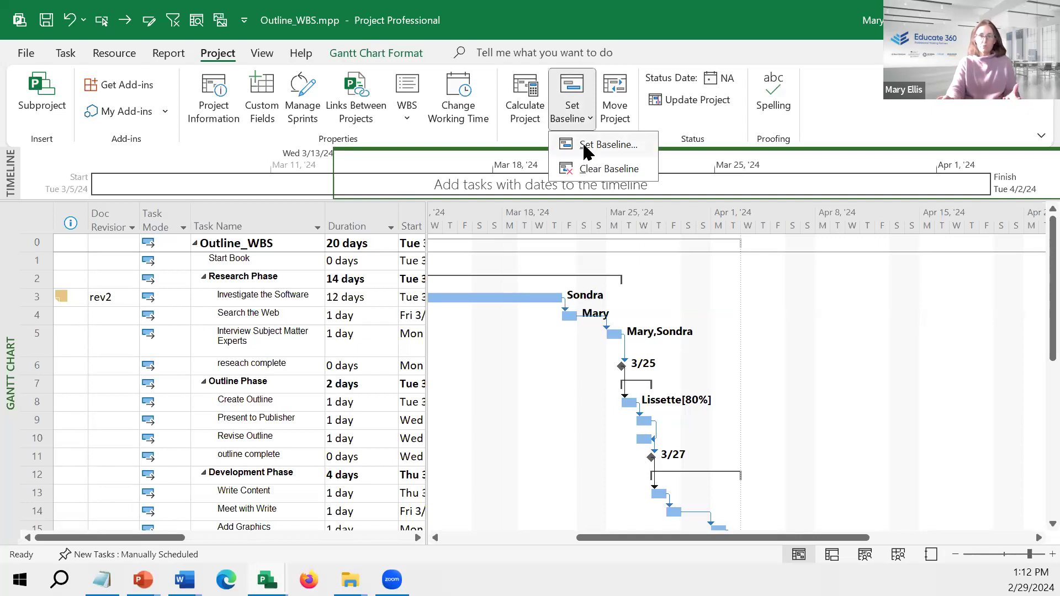
click(584, 146)
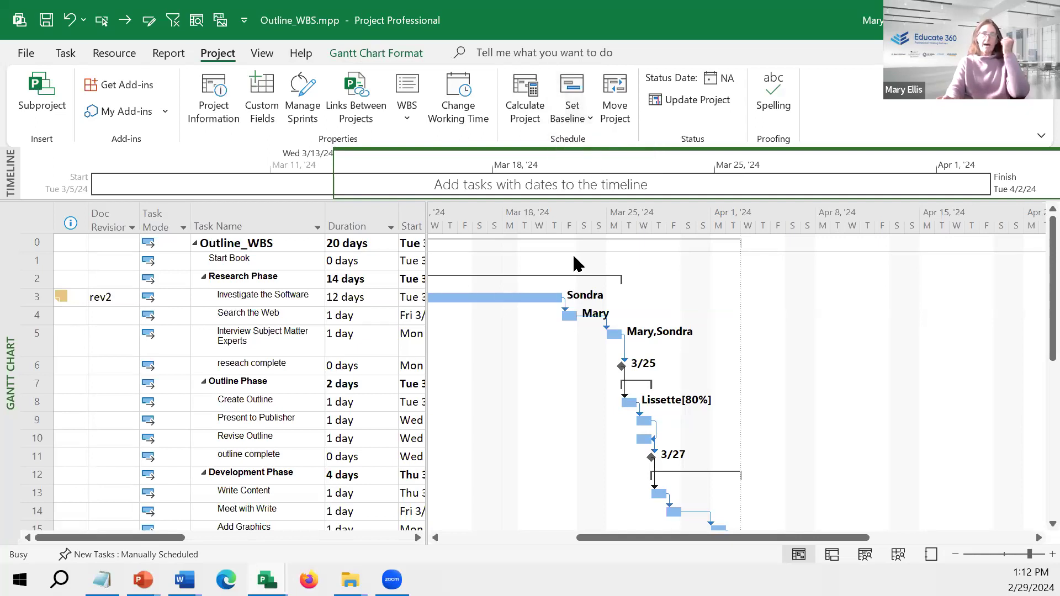
click(554, 412)
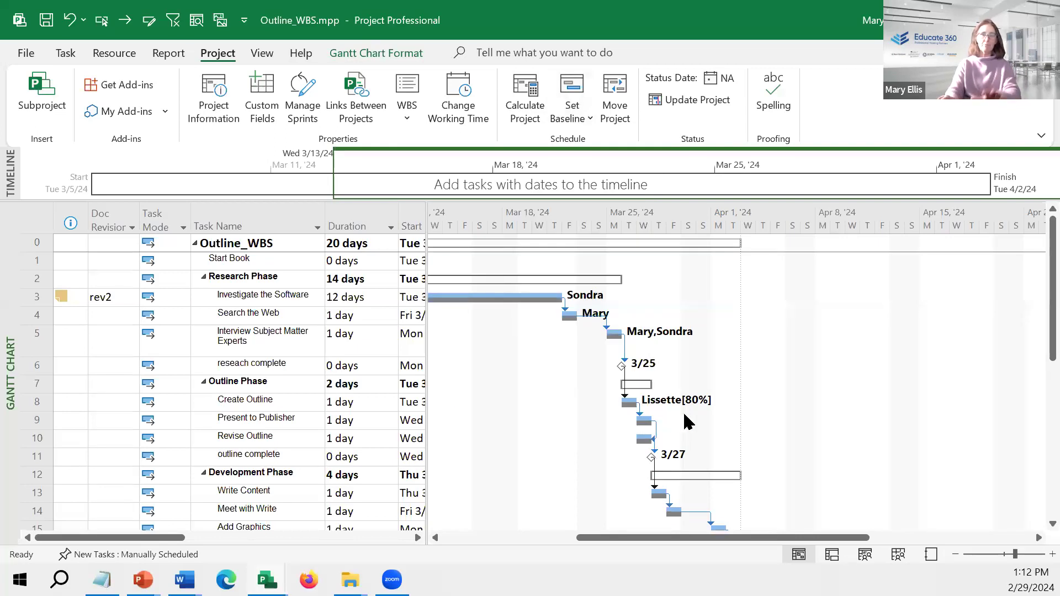
Step: Review the baseline bars along the schedule and set the duration of the Investigate the Software task to 10 days
scroll(685, 422, down, 5)
scroll(684, 412, up, 2)
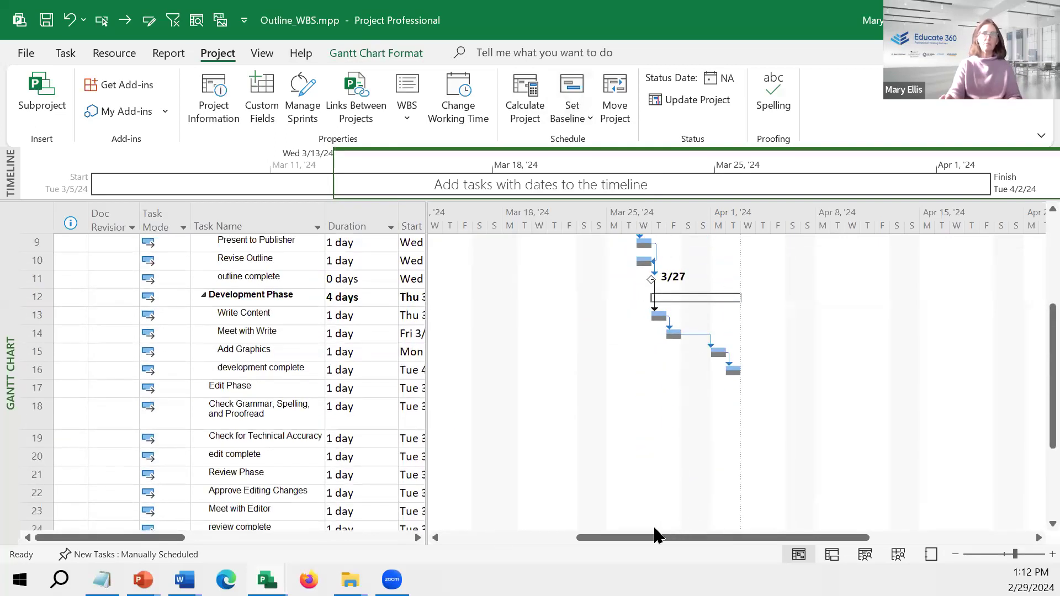
drag(623, 538, 495, 376)
scroll(495, 375, up, 3)
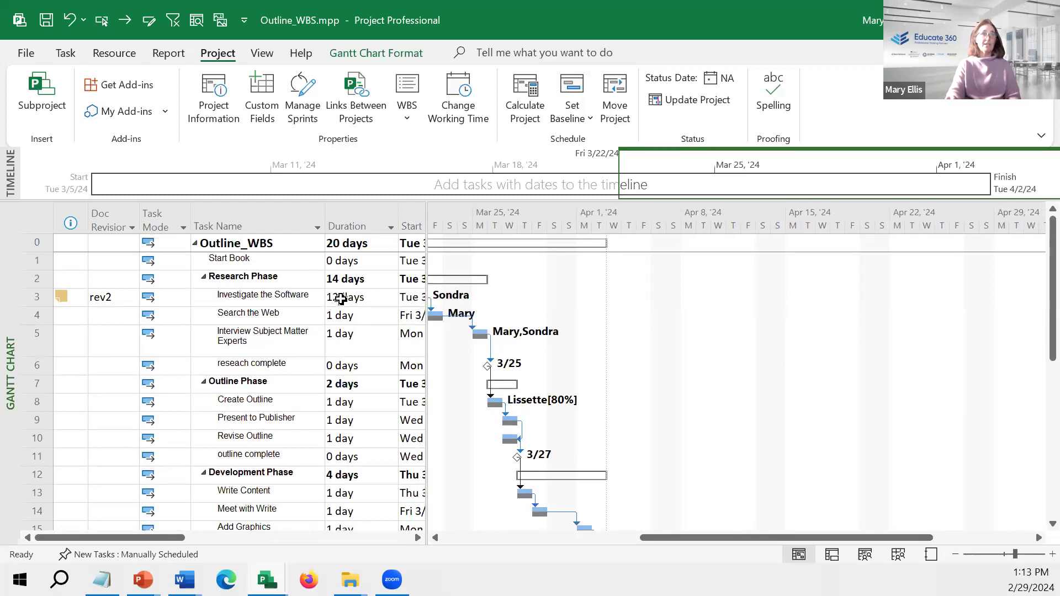
click(341, 297)
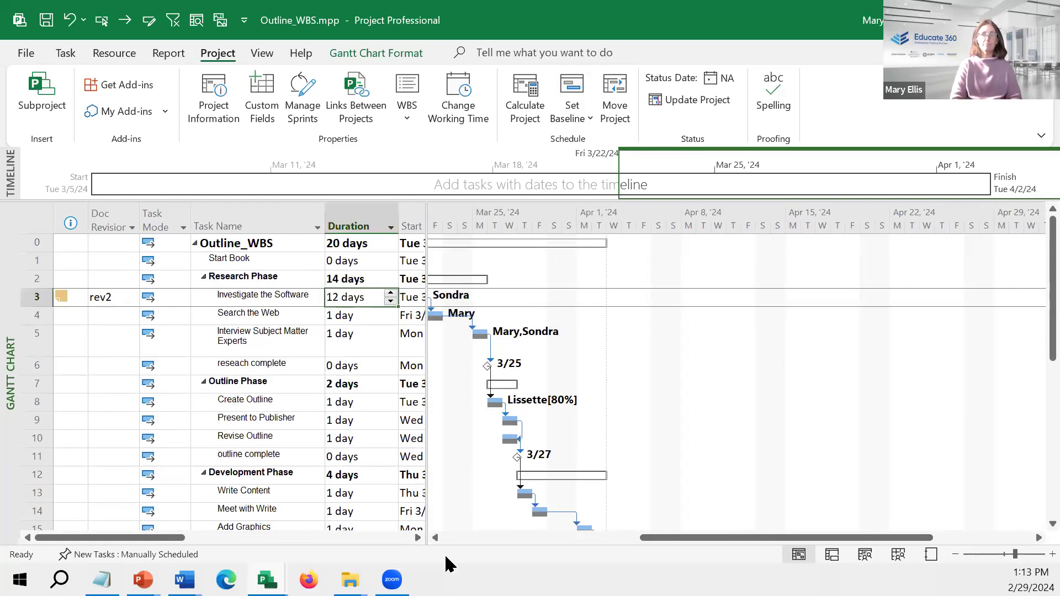
text(10)
key(Return)
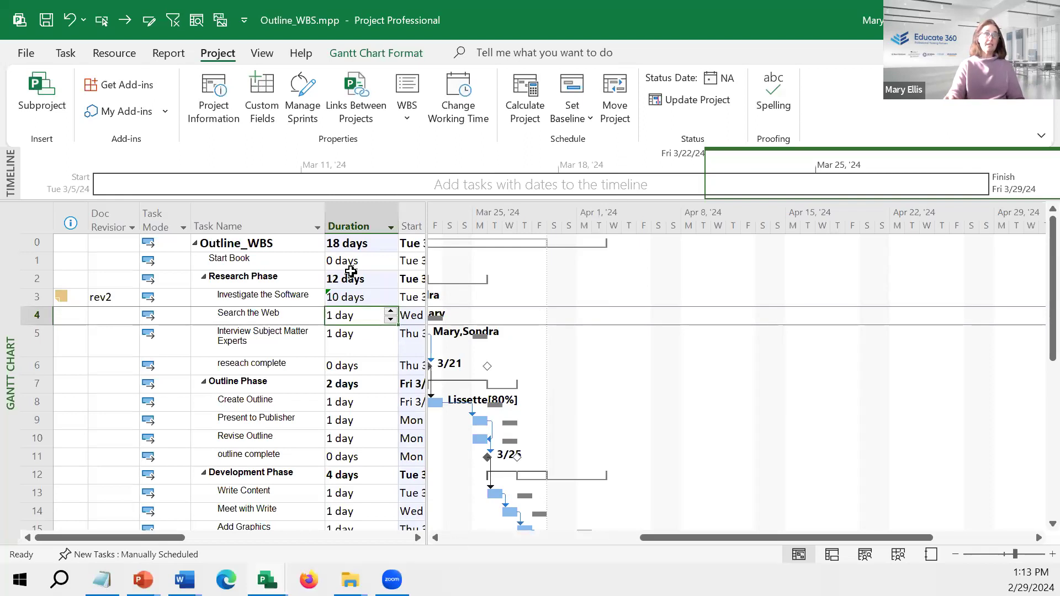
Step: Set the duration of the Investigate the Software task to 15 days
click(347, 298)
text(15)
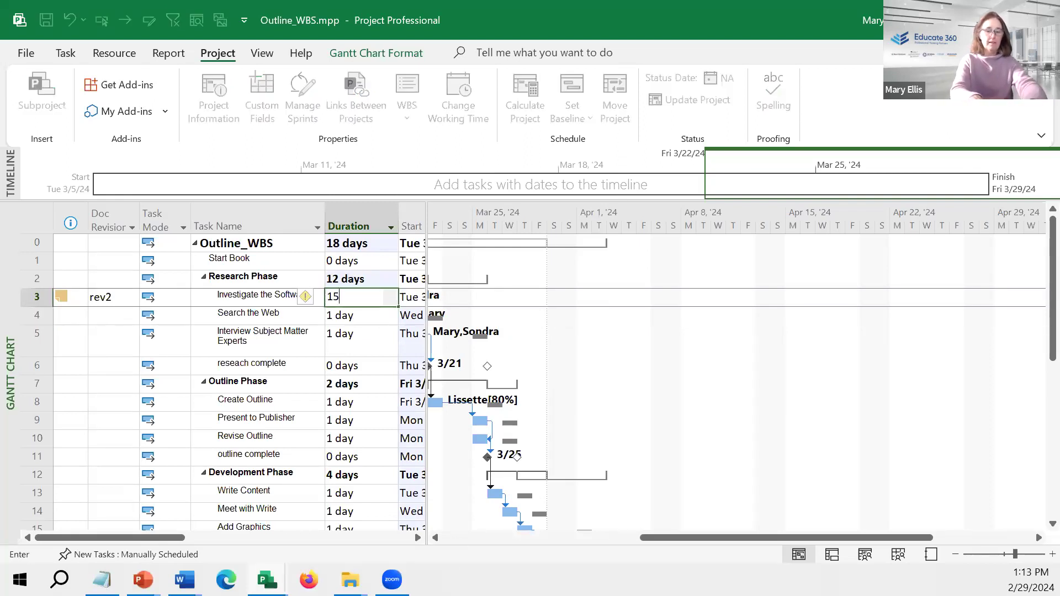
key(Return)
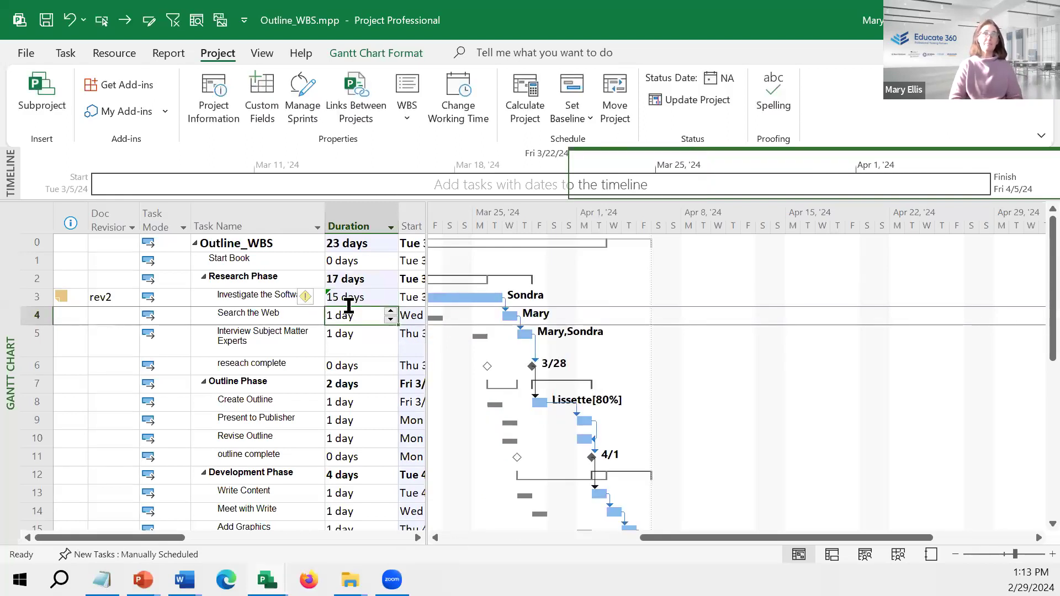
Step: Hide the Baseline bars in the Gantt chart and widen the task table out to the Predecessors column
click(357, 102)
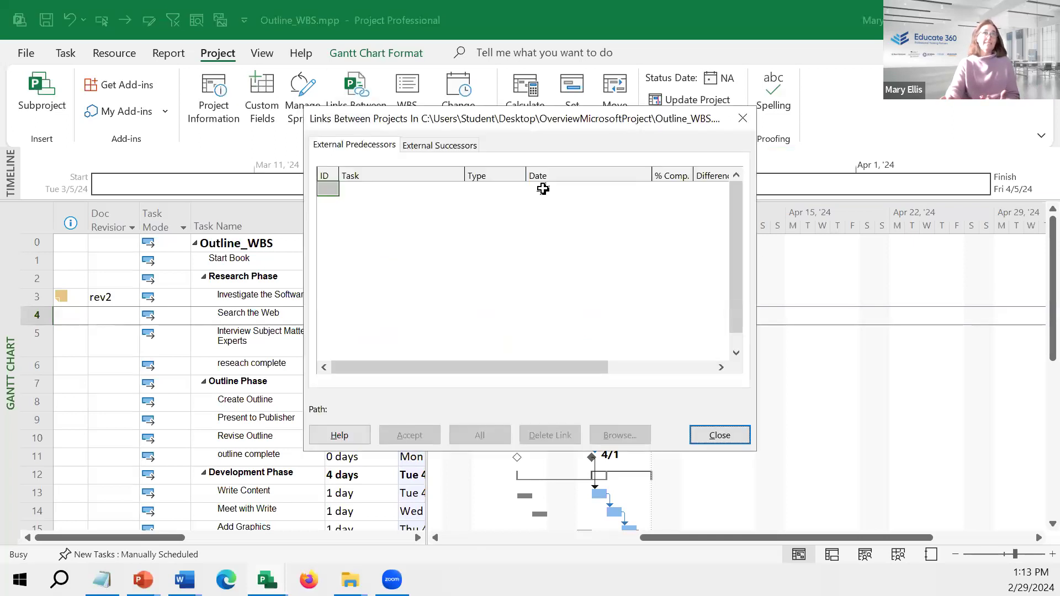
click(743, 118)
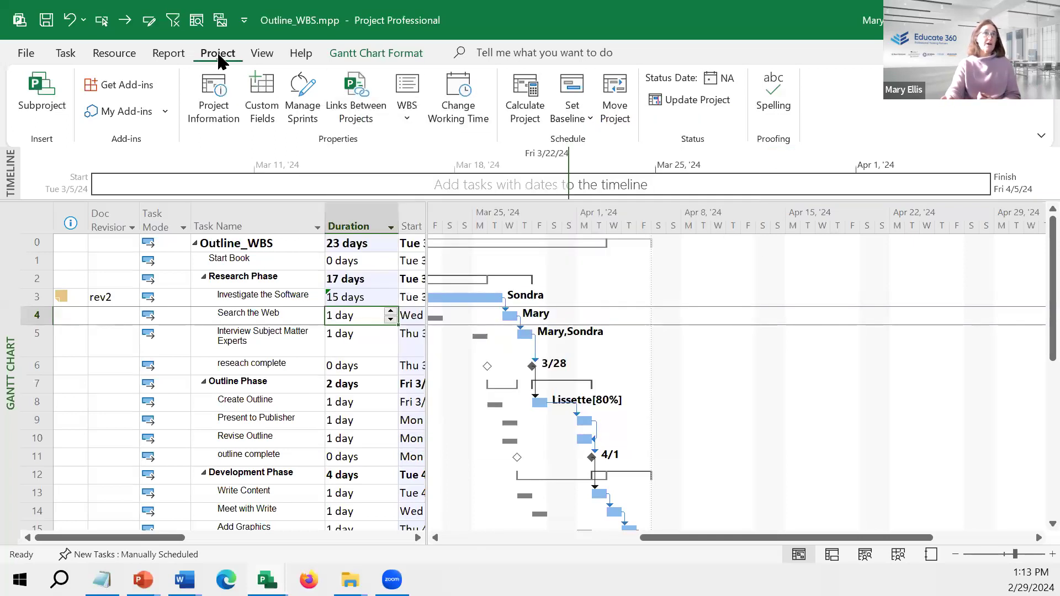
click(575, 102)
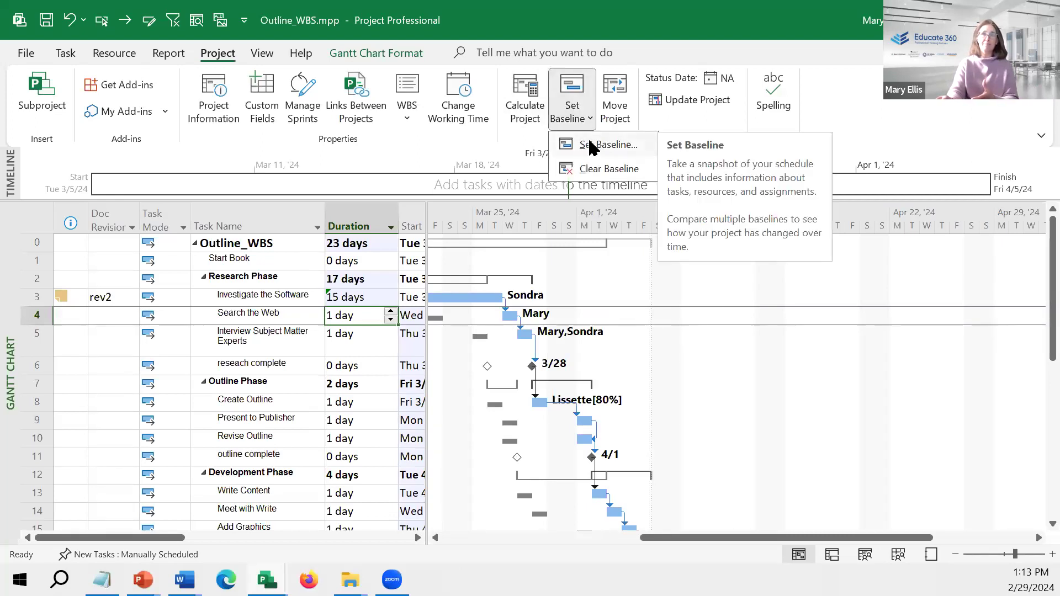
click(389, 51)
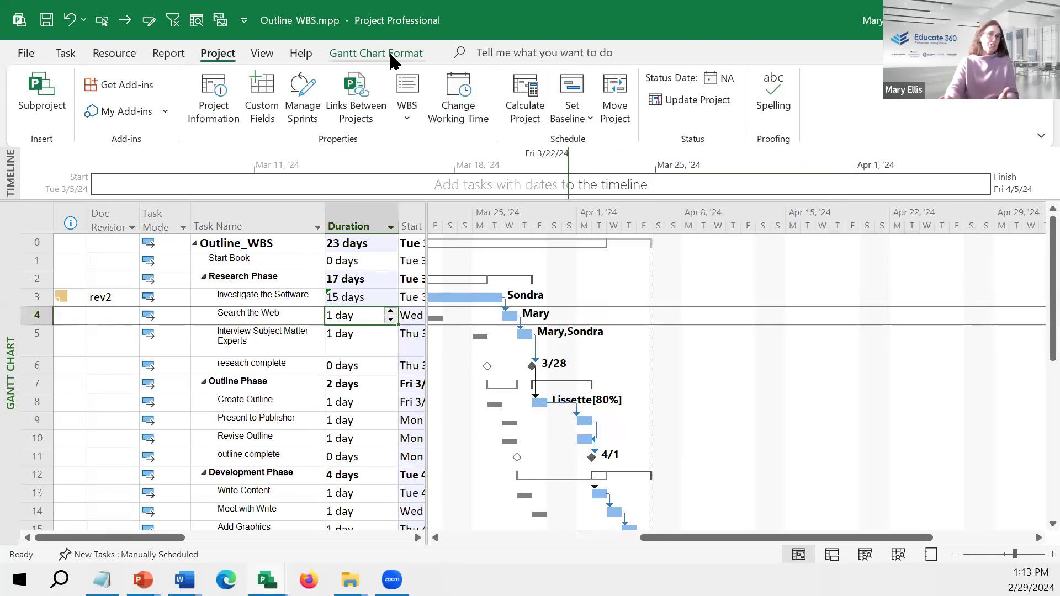
click(464, 114)
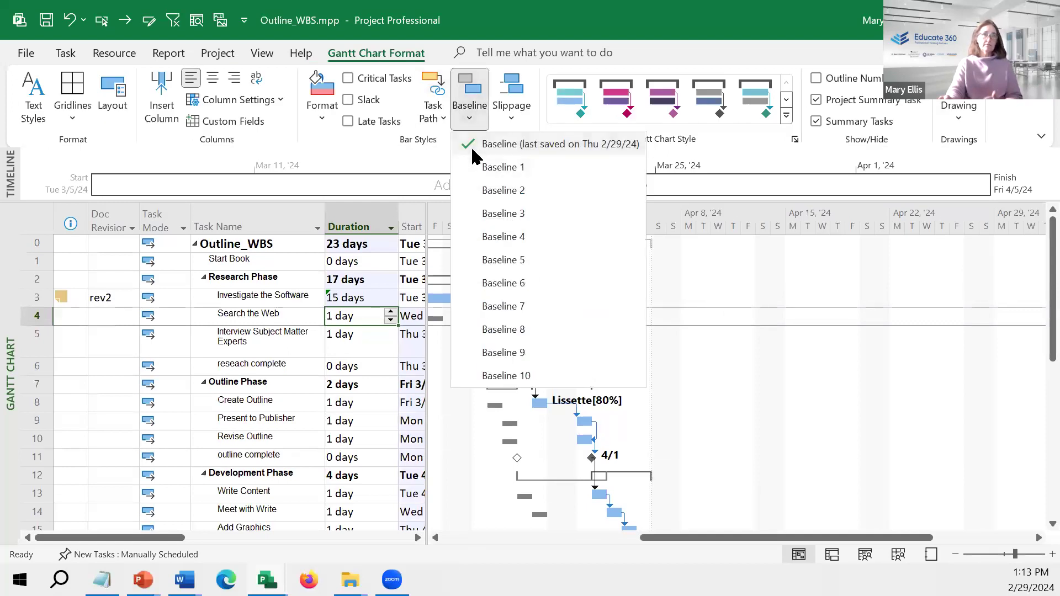
click(472, 142)
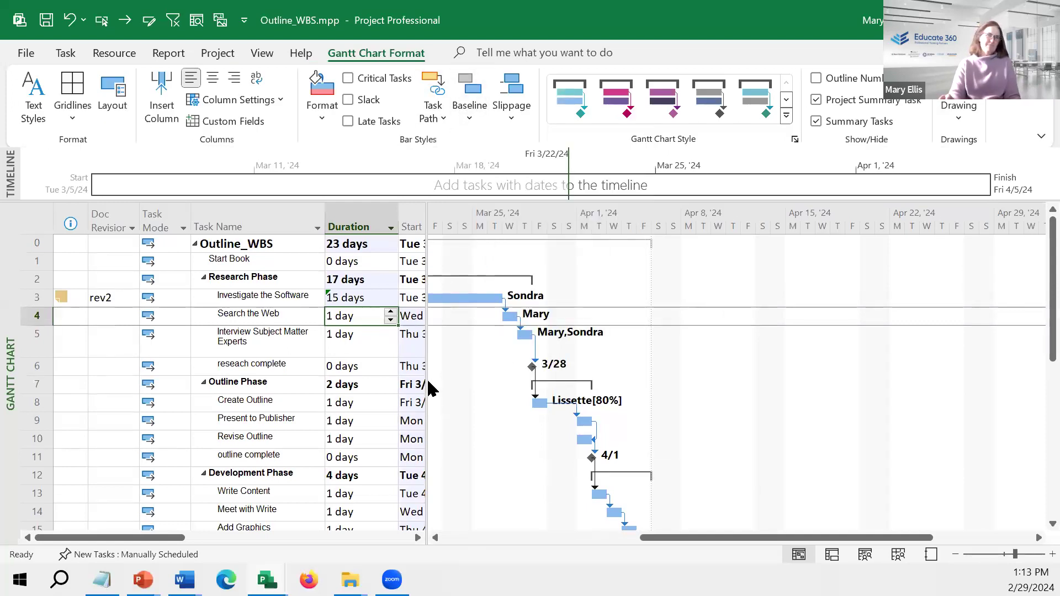
drag(426, 383, 630, 354)
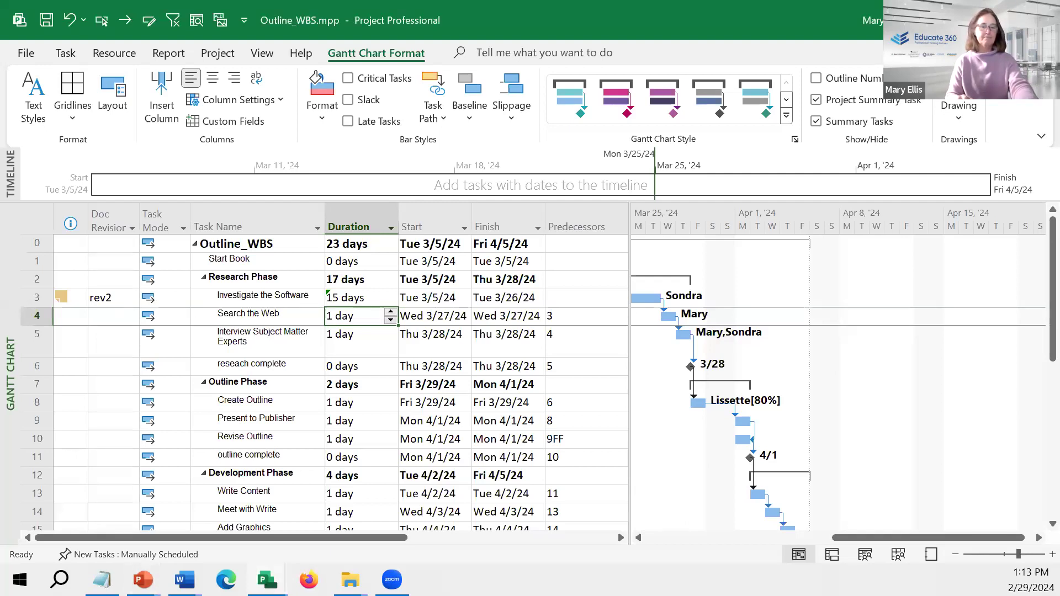
Step: Switch to the PowerPoint slideshow and advance to the Manually Scheduled vs. Auto Scheduled Tasks slide
key(alt+Tab)
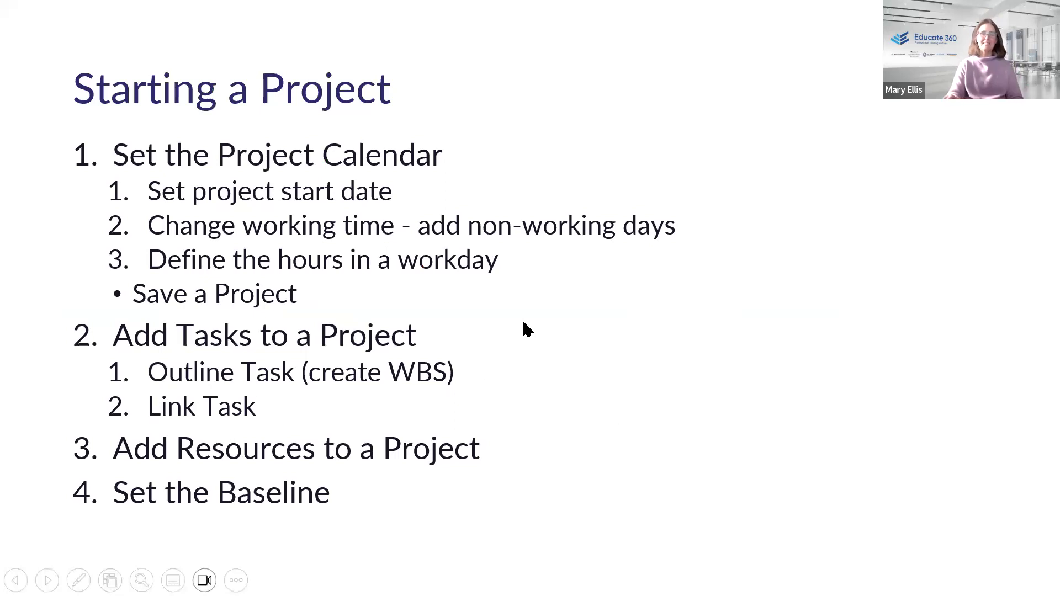
key(Right)
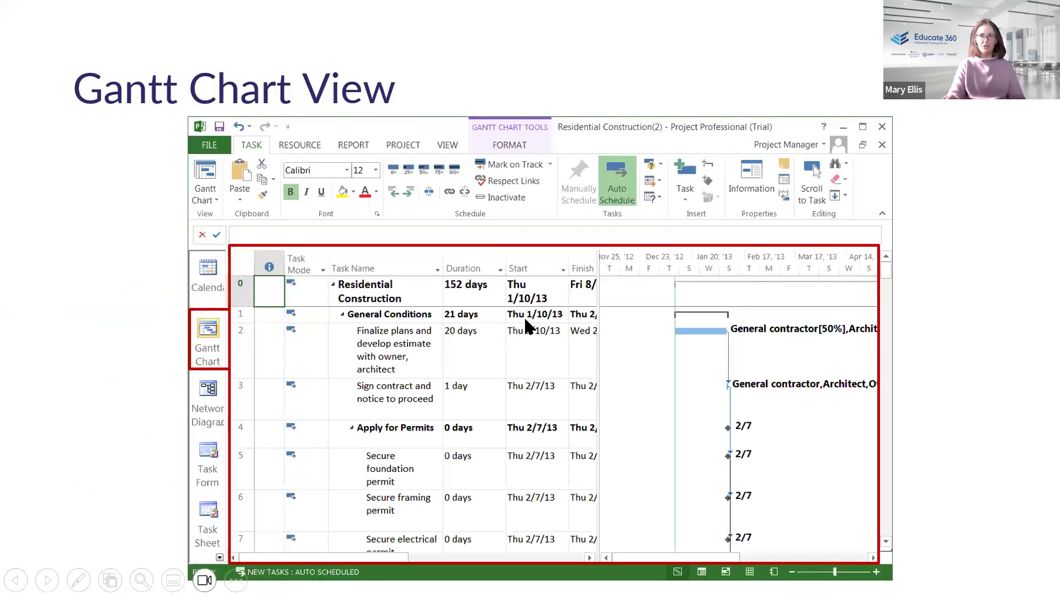
key(Right)
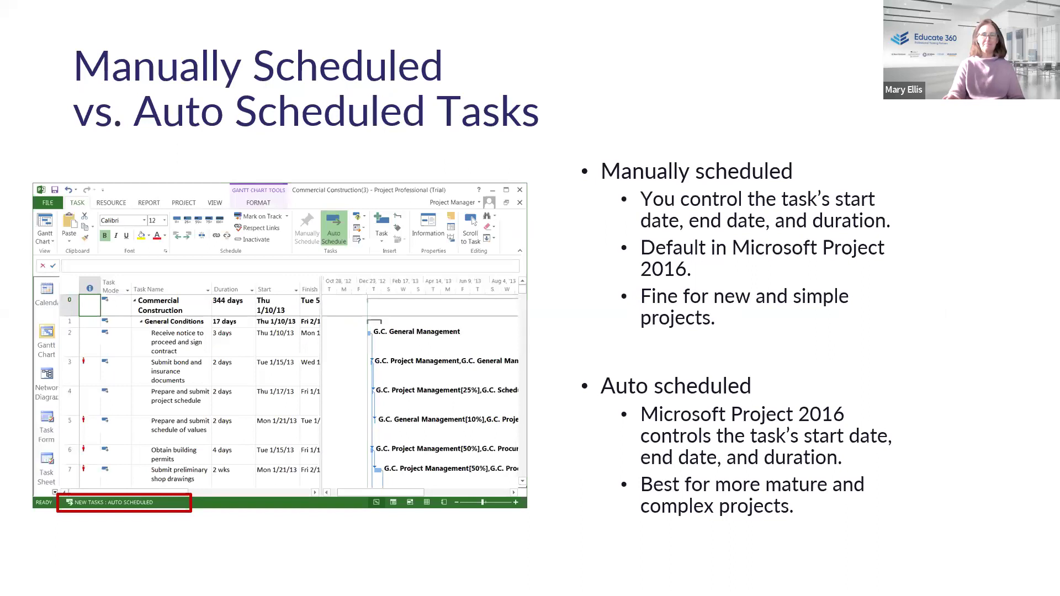